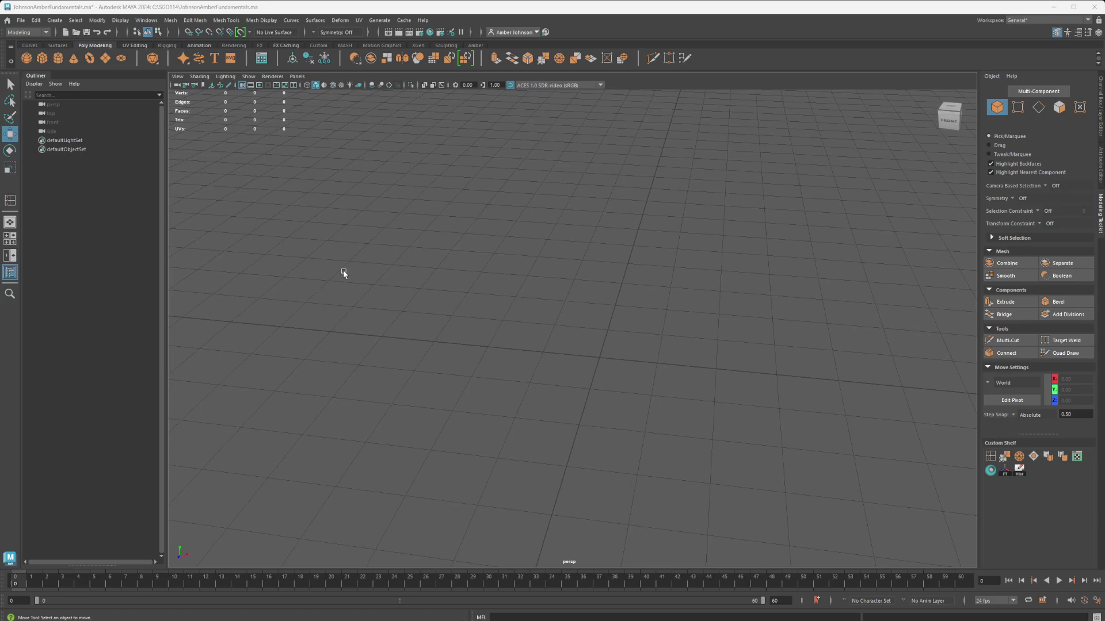
Create a polygon cube with width, height and depth of 4 and a height baseline of -1
{"action": "left_click", "coordinate": [42, 61]}
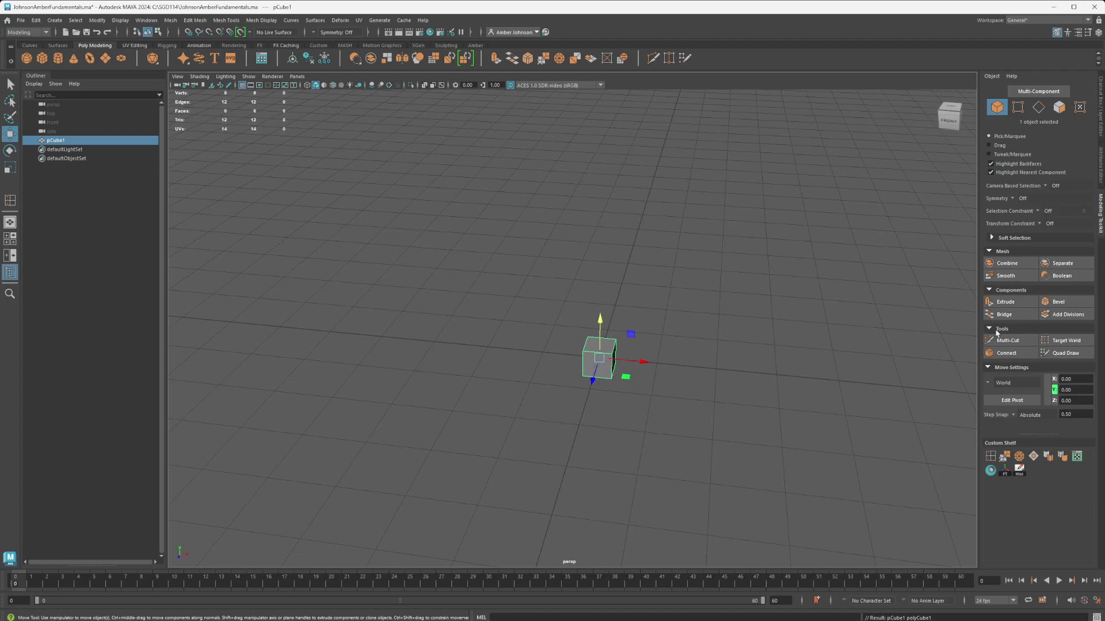
{"action": "left_click", "coordinate": [1101, 172]}
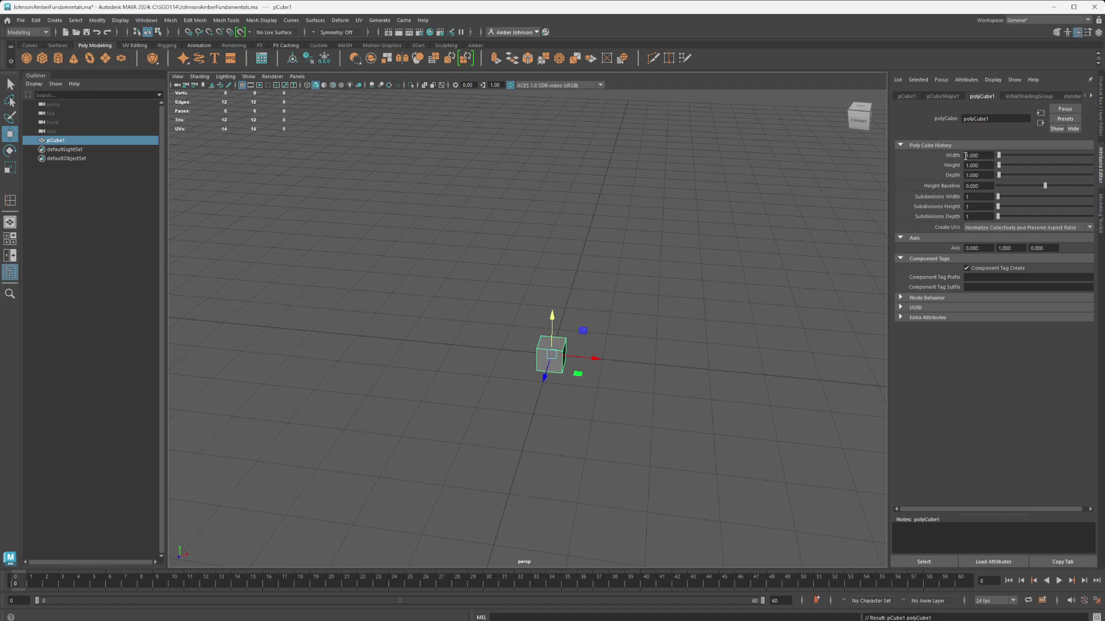
{"action": "left_click", "coordinate": [989, 156]}
{"action": "type", "text": "4"}
{"action": "key", "text": "Tab"}
{"action": "type", "text": "4"}
{"action": "key", "text": "Tab"}
{"action": "type", "text": "4"}
{"action": "key", "text": "Tab"}
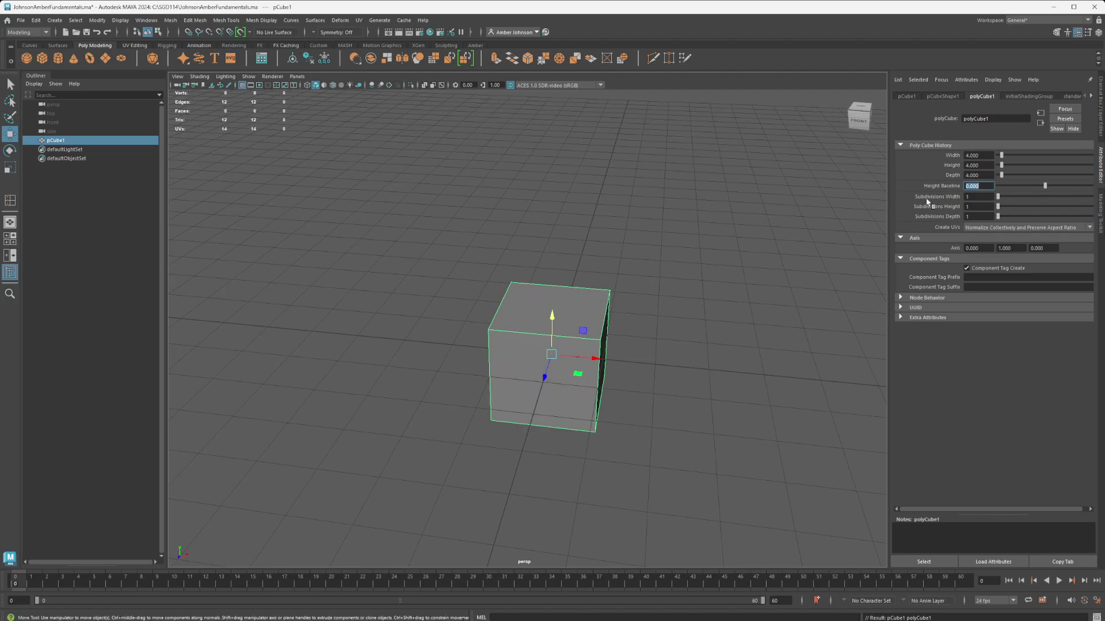
{"action": "left_click_drag", "start_coordinate": [1045, 188], "coordinate": [977, 186]}
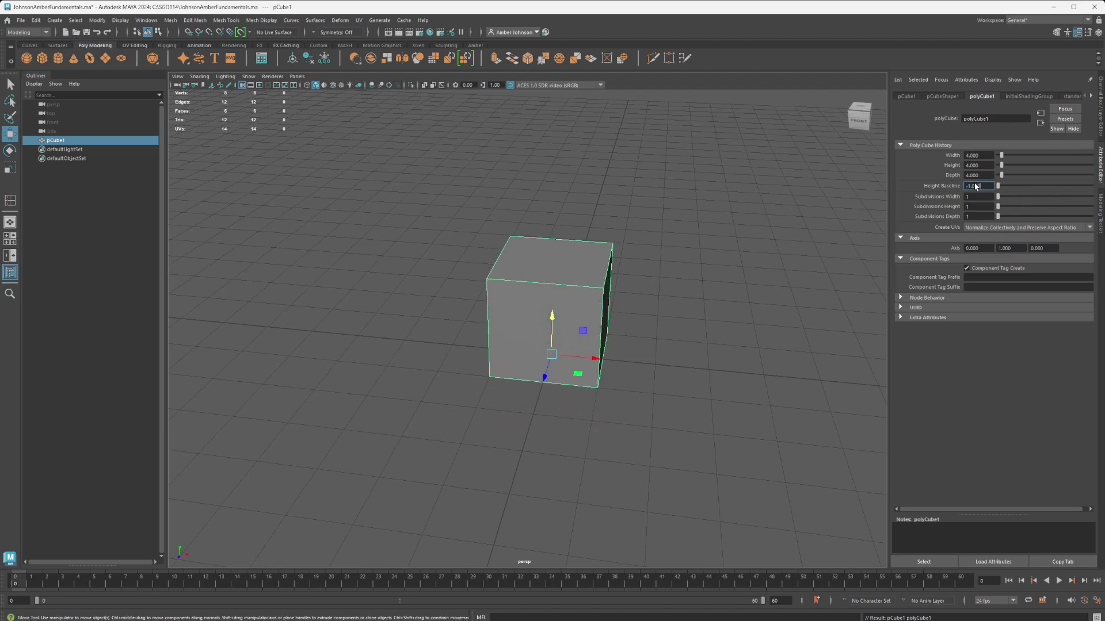
{"action": "mouse_move", "coordinate": [636, 434]}
{"action": "left_mouse_down", "text": "alt"}
{"action": "mouse_move", "coordinate": [656, 405]}
{"action": "mouse_move", "coordinate": [609, 421]}
{"action": "mouse_move", "coordinate": [622, 431]}
{"action": "left_mouse_up", "text": "alt"}
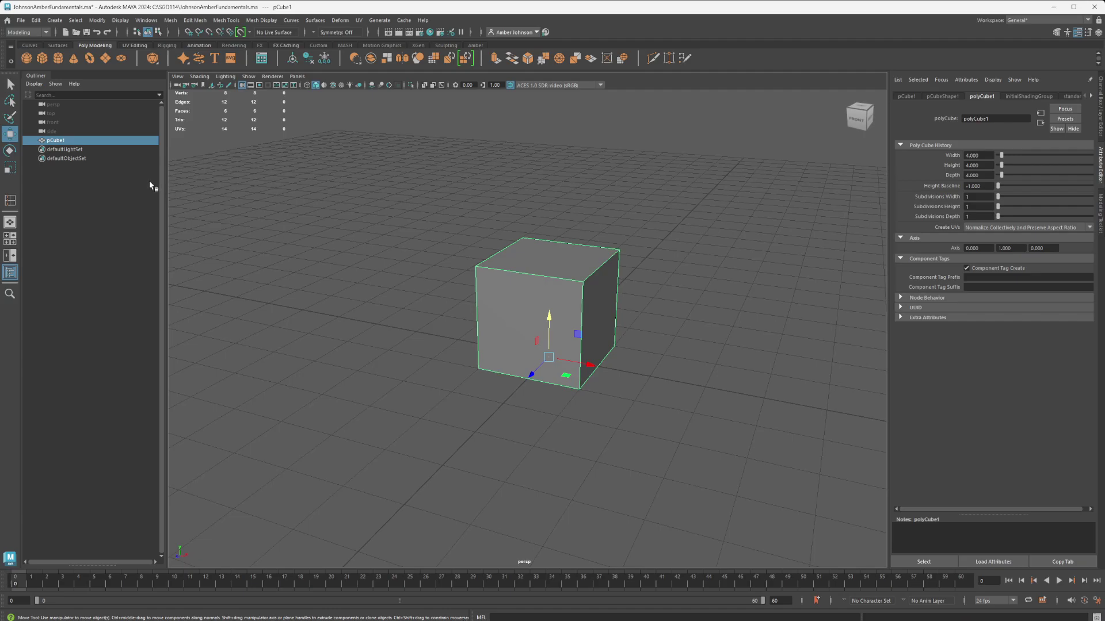
Rename the cube to House and divide it into 2 subdivisions across its width
{"action": "double_click", "coordinate": [65, 142]}
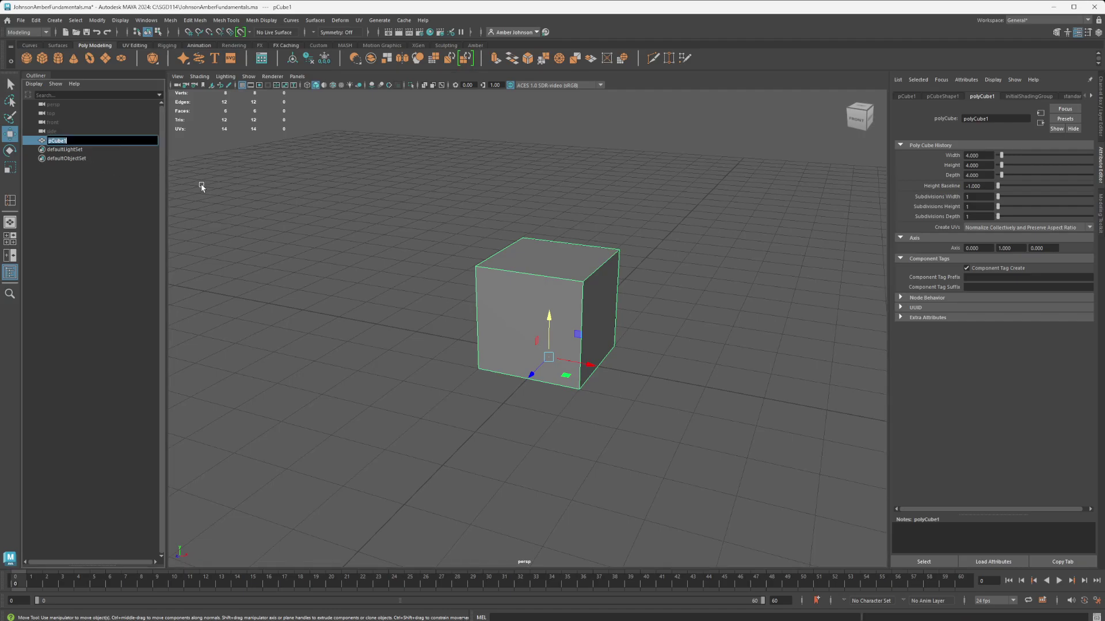
{"action": "type", "text": "House"}
{"action": "key", "text": "Return"}
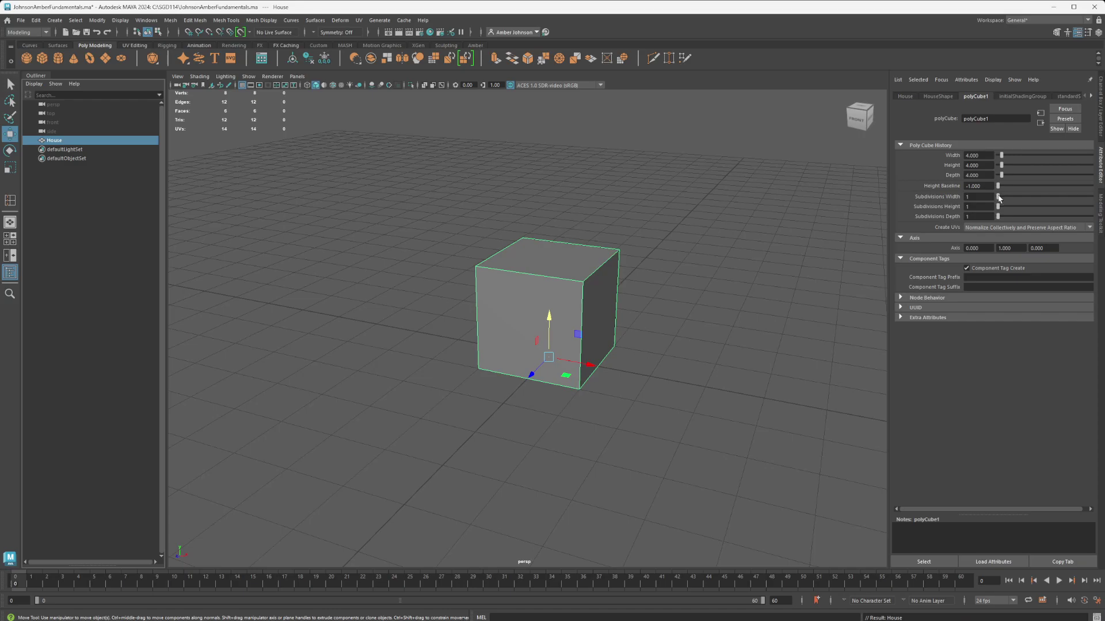
{"action": "left_click_drag", "start_coordinate": [999, 198], "coordinate": [1001, 199]}
{"action": "left_click", "coordinate": [1100, 215]}
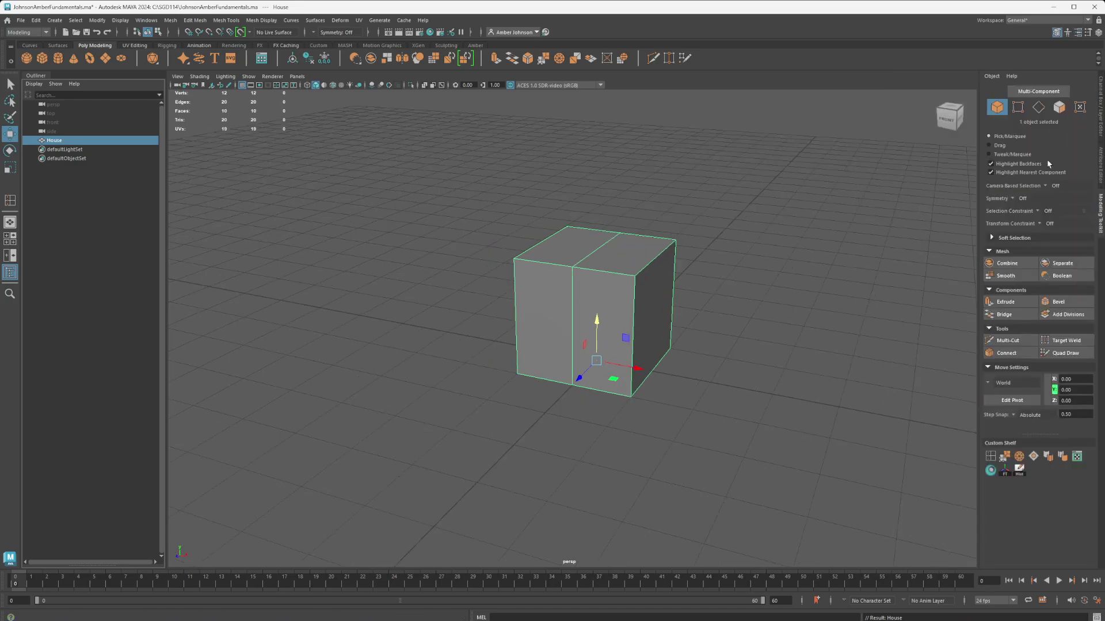
Try moving the House's side face along the X axis with absolute step snapping
{"action": "left_click", "coordinate": [1040, 108]}
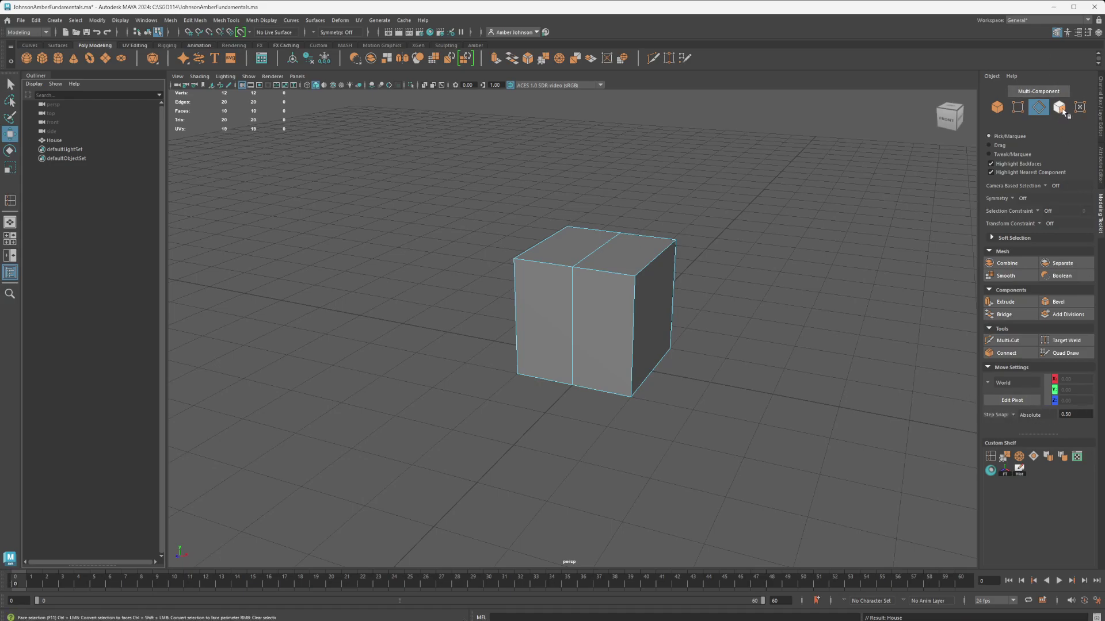
{"action": "left_click", "coordinate": [1059, 108]}
{"action": "left_click", "coordinate": [642, 320]}
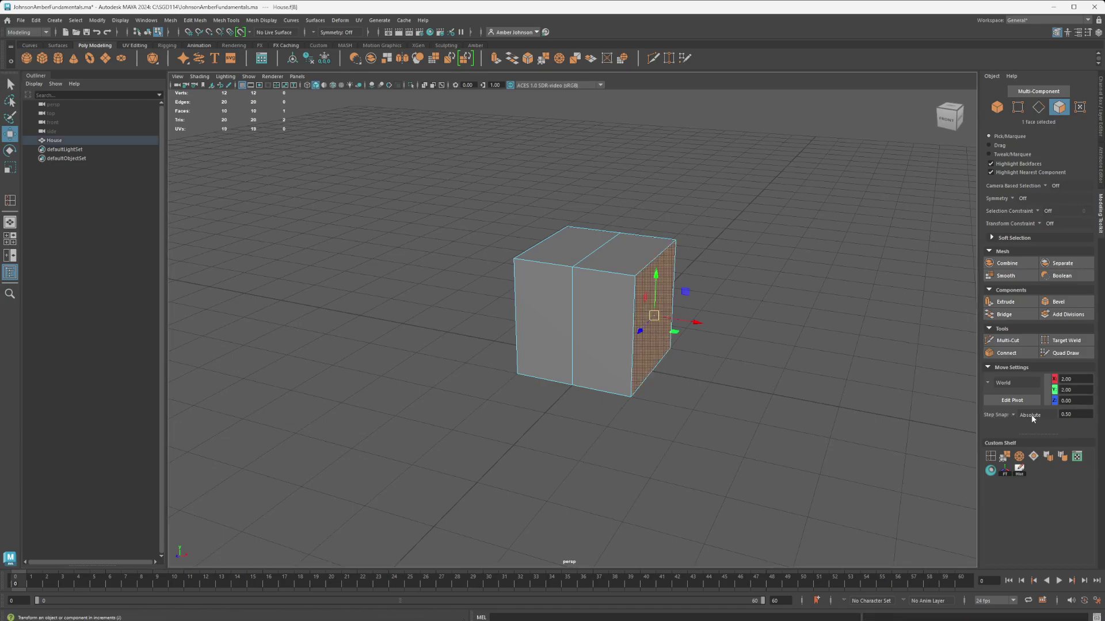
{"action": "left_click_drag", "start_coordinate": [696, 322], "coordinate": [693, 382]}
{"action": "mouse_move", "coordinate": [697, 322]}
{"action": "left_mouse_down"}
{"action": "mouse_move", "coordinate": [757, 338]}
{"action": "mouse_move", "coordinate": [681, 324]}
{"action": "mouse_move", "coordinate": [698, 320]}
{"action": "left_mouse_up"}
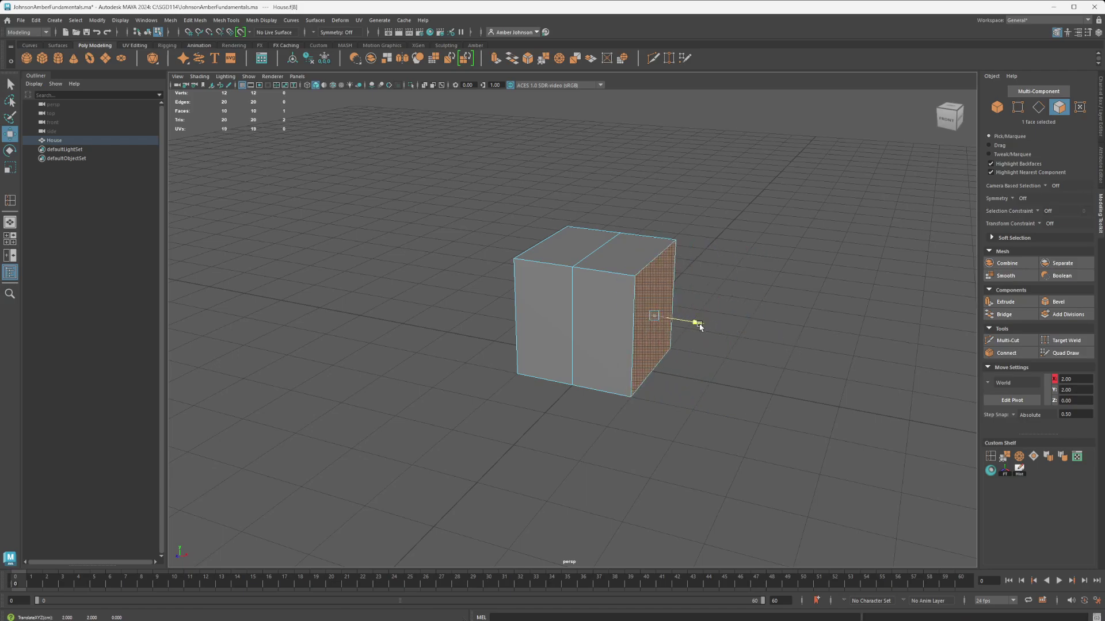
Set the step snap increment to 1, try moving the side face along X, and undo the move
{"action": "double_click", "coordinate": [1071, 414]}
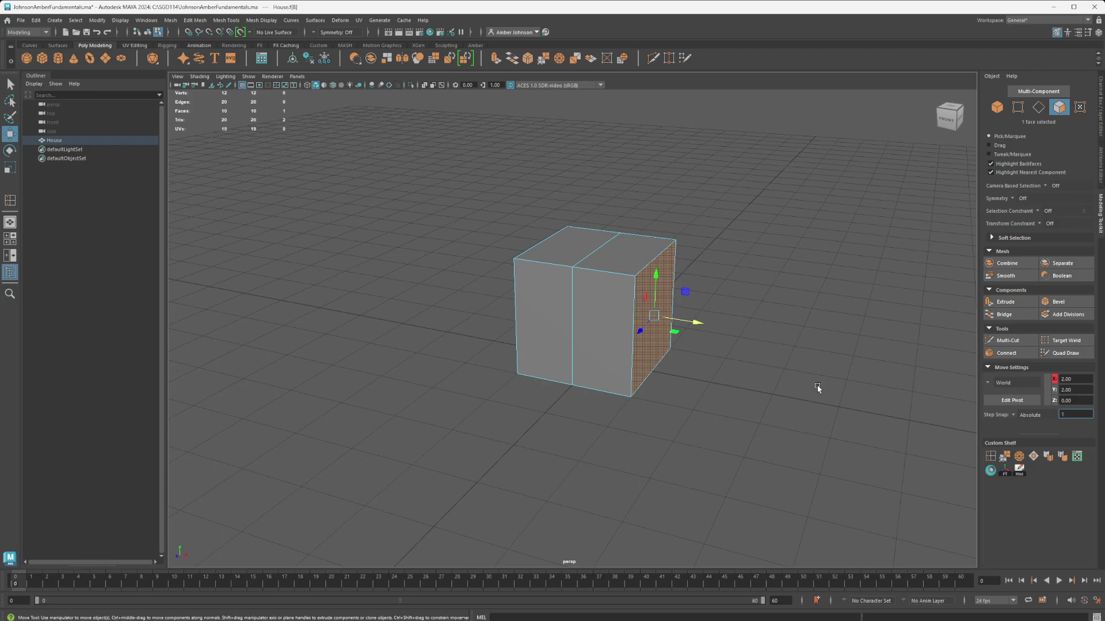
{"action": "left_click_drag", "start_coordinate": [694, 325], "coordinate": [712, 347]}
{"action": "key", "text": "ctrl+z"}
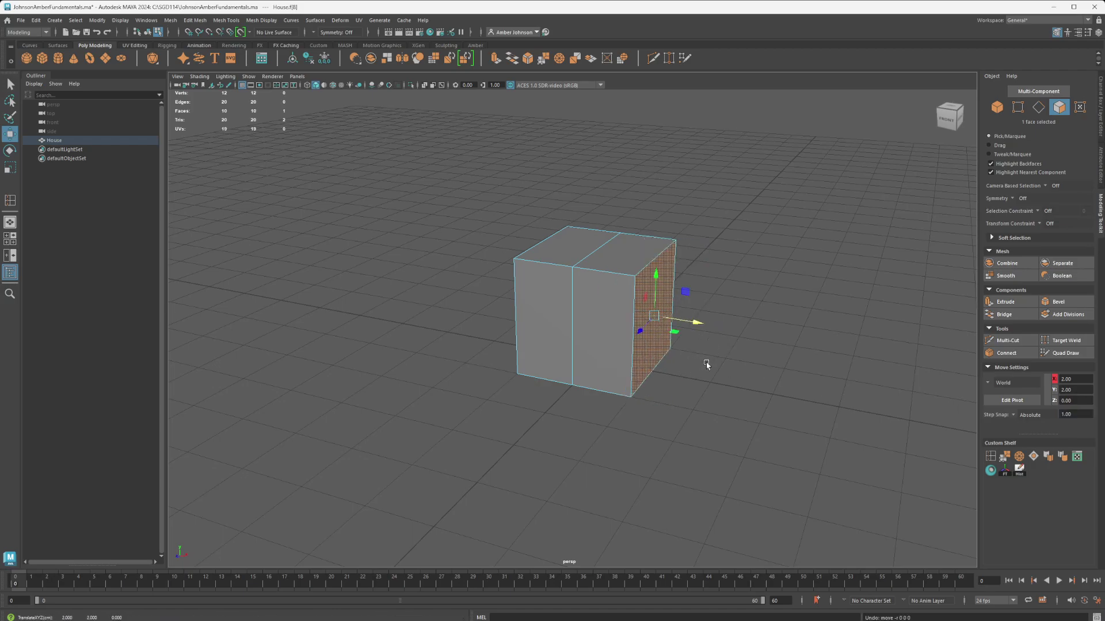
Set the move step snap to Absolute with an increment of 0.50
{"action": "left_click", "coordinate": [1080, 414]}
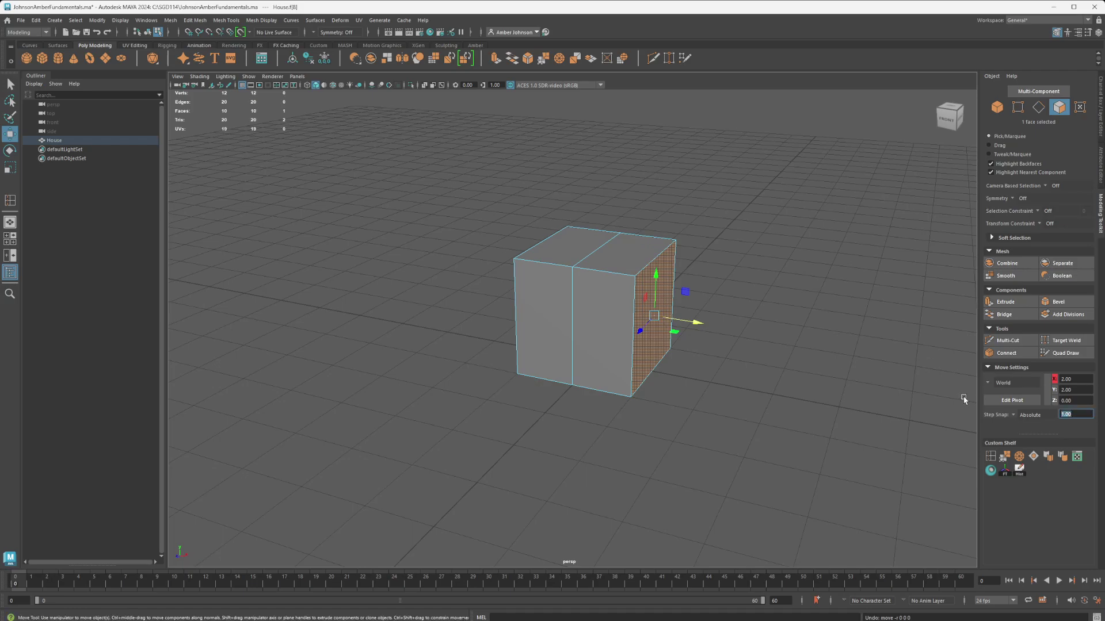
{"action": "left_click", "coordinate": [1013, 414]}
{"action": "left_click", "coordinate": [1029, 419]}
{"action": "left_click", "coordinate": [1013, 415]}
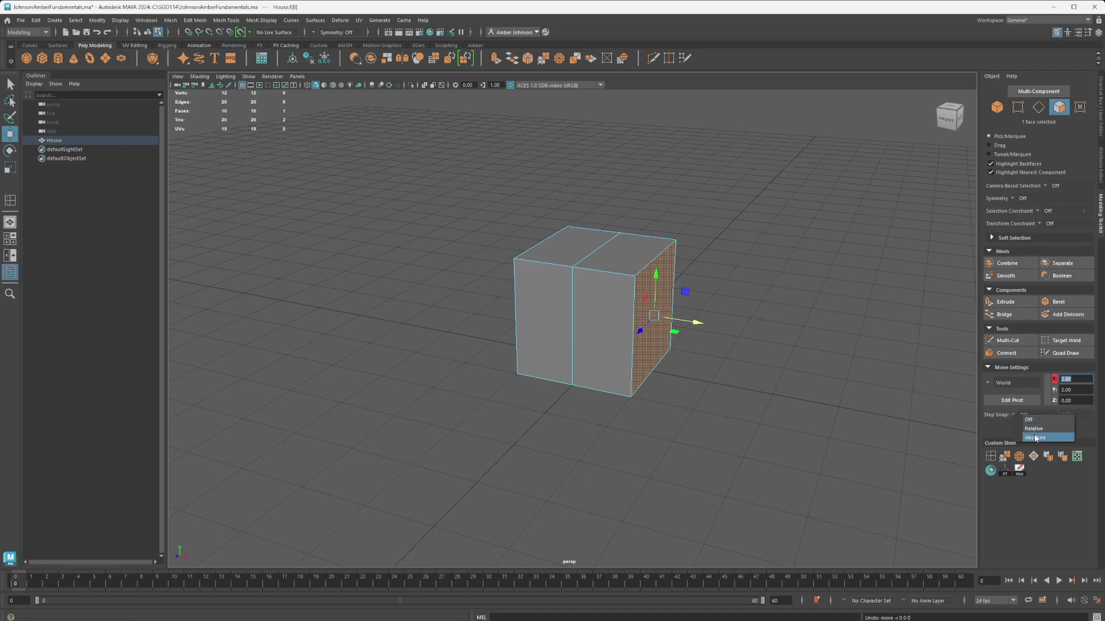
{"action": "left_click", "coordinate": [1030, 438]}
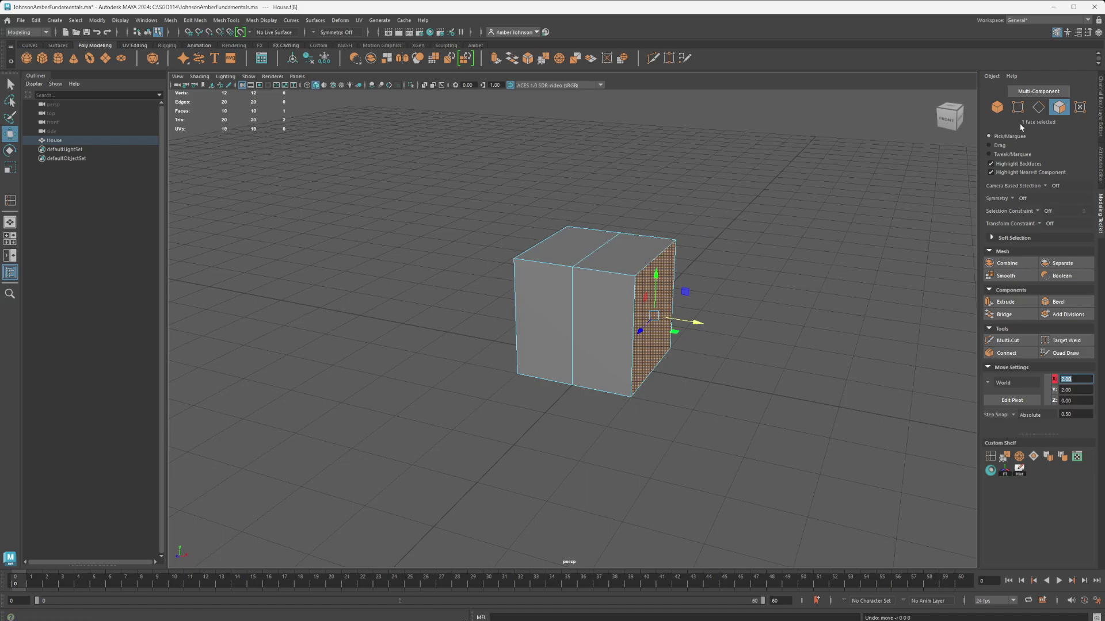
Raise the centre edge on top of the House to Y 6.50 to form a gable roof
{"action": "left_click", "coordinate": [1038, 107]}
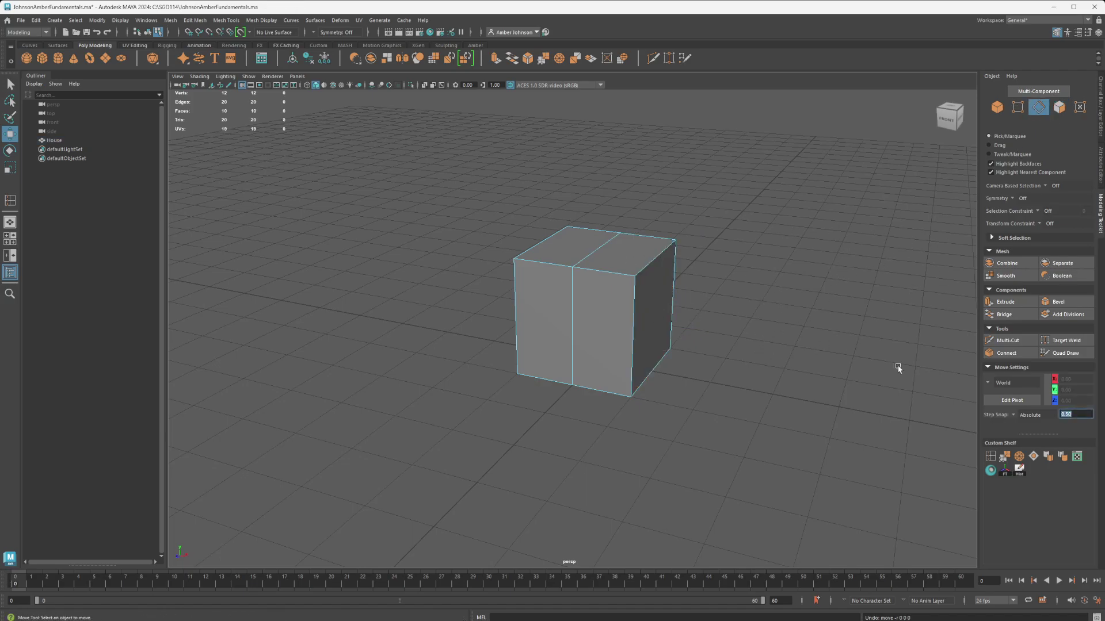
{"action": "left_click", "coordinate": [587, 256]}
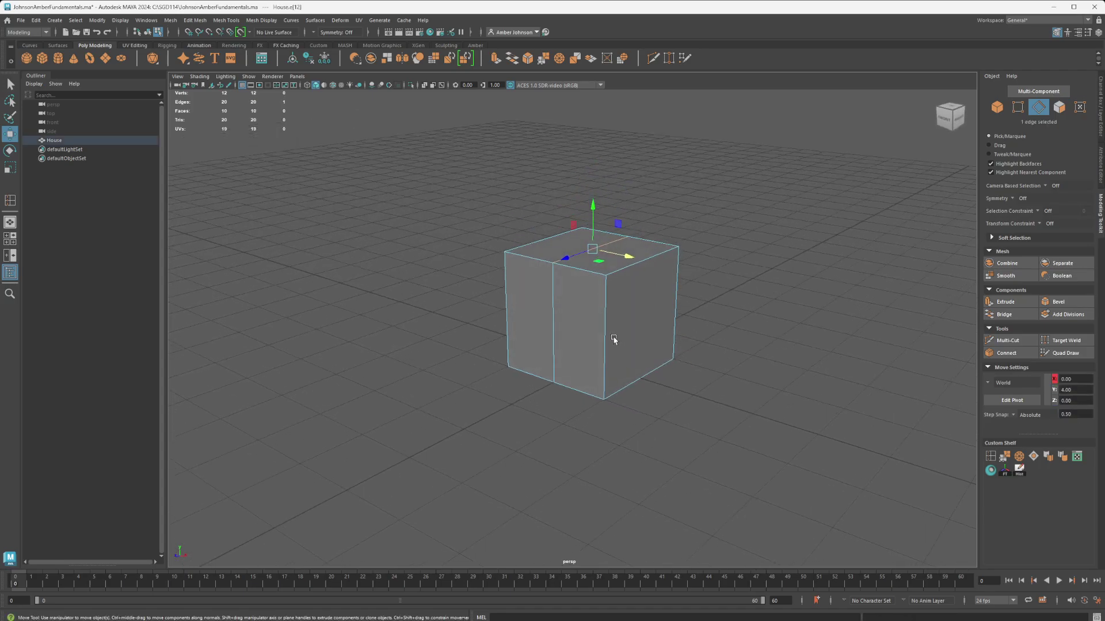
{"action": "left_click_drag", "start_coordinate": [560, 382], "coordinate": [634, 363], "text": "alt"}
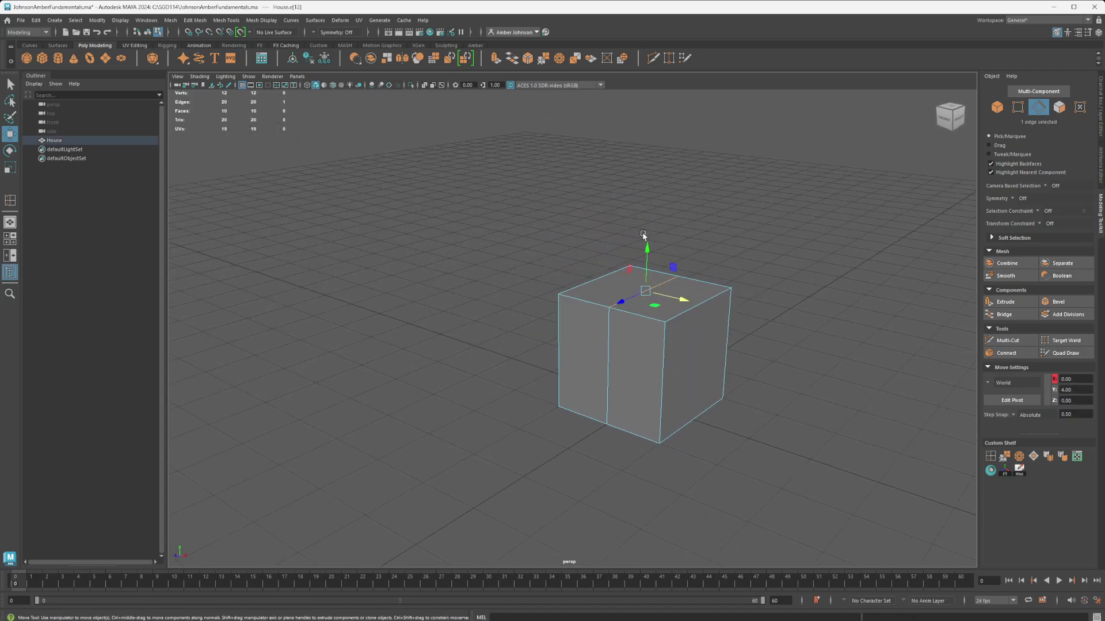
{"action": "left_click_drag", "start_coordinate": [649, 254], "coordinate": [650, 171]}
{"action": "mouse_move", "coordinate": [621, 326]}
{"action": "left_mouse_down", "text": "alt"}
{"action": "mouse_move", "coordinate": [671, 320]}
{"action": "mouse_move", "coordinate": [482, 332]}
{"action": "mouse_move", "coordinate": [673, 322]}
{"action": "mouse_move", "coordinate": [806, 337]}
{"action": "mouse_move", "coordinate": [622, 334]}
{"action": "left_mouse_up", "text": "alt"}
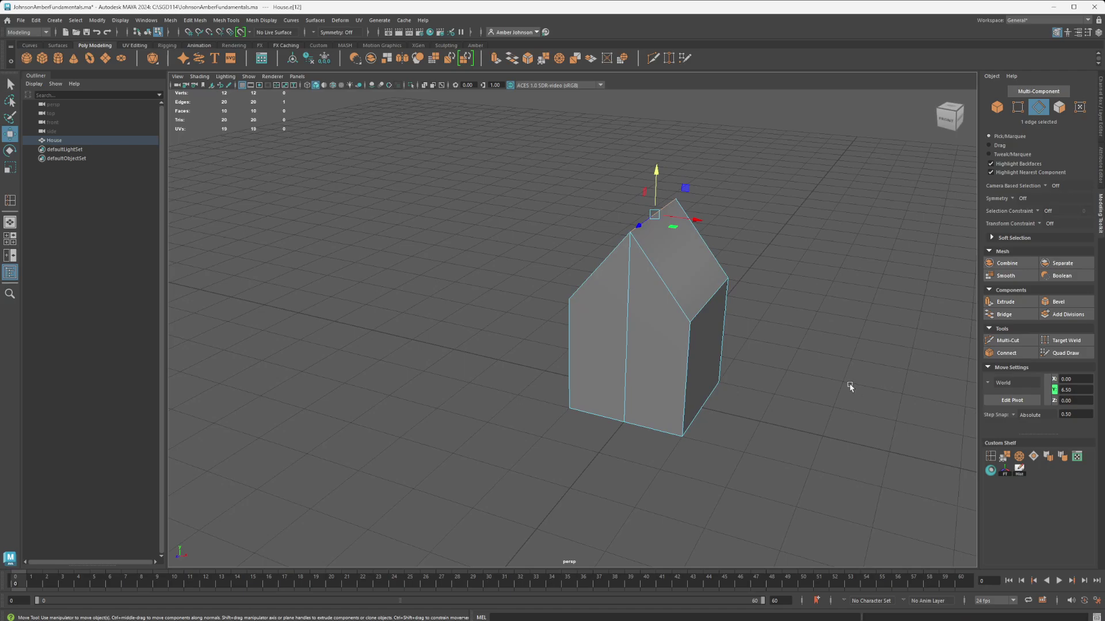
{"action": "left_click_drag", "start_coordinate": [748, 365], "coordinate": [696, 370], "text": "alt"}
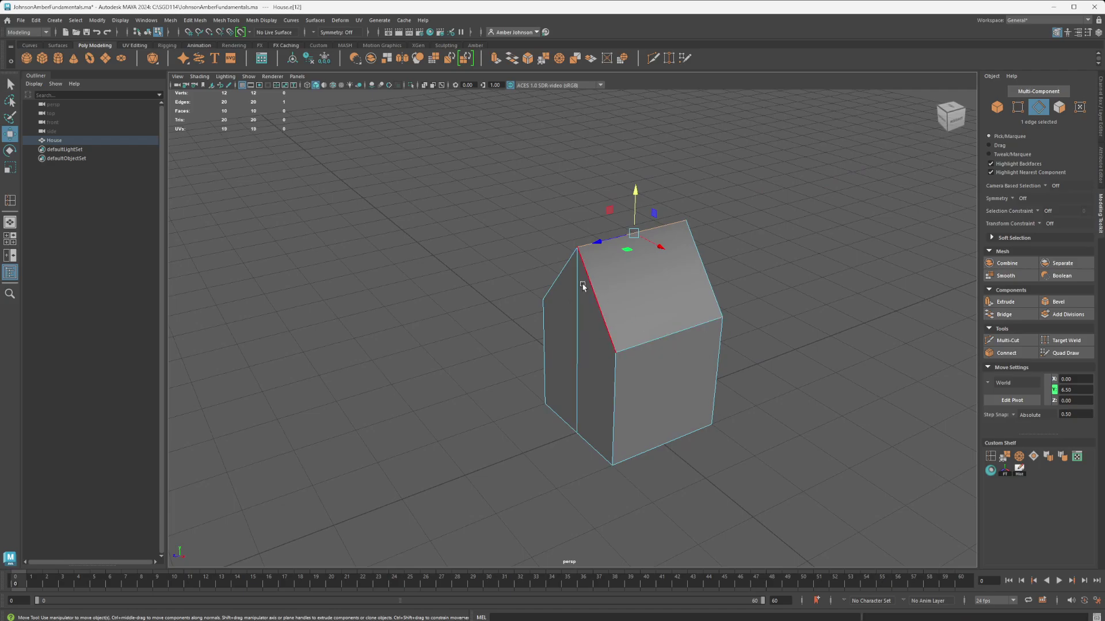
{"action": "left_click_drag", "start_coordinate": [673, 399], "coordinate": [740, 375], "text": "alt"}
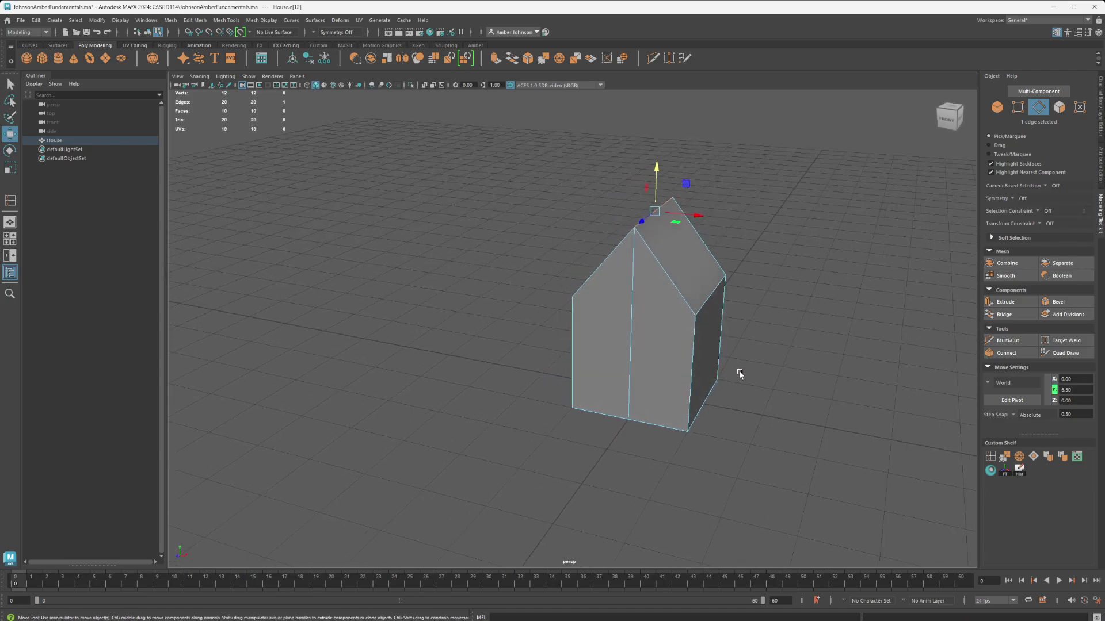
Select both sloped roof faces of the House
{"action": "left_click", "coordinate": [1060, 108]}
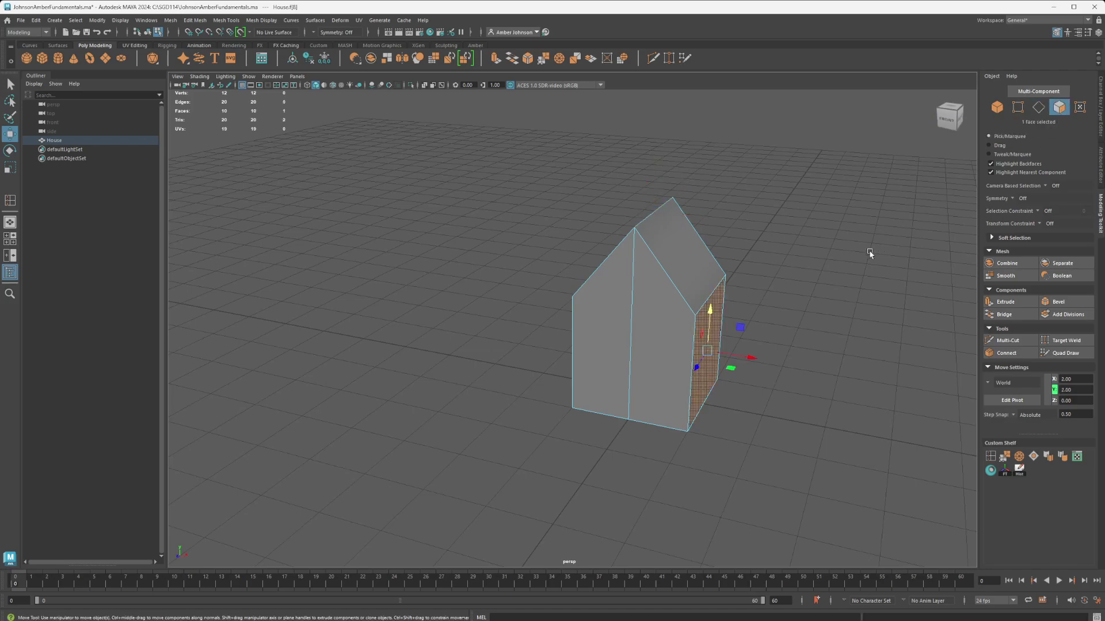
{"action": "key", "text": "q"}
{"action": "left_click", "coordinate": [686, 240]}
{"action": "left_click_drag", "start_coordinate": [686, 240], "coordinate": [633, 223], "text": "alt"}
{"action": "left_click", "coordinate": [632, 224], "text": "shift"}
{"action": "left_click_drag", "start_coordinate": [855, 289], "coordinate": [735, 286], "text": "alt"}
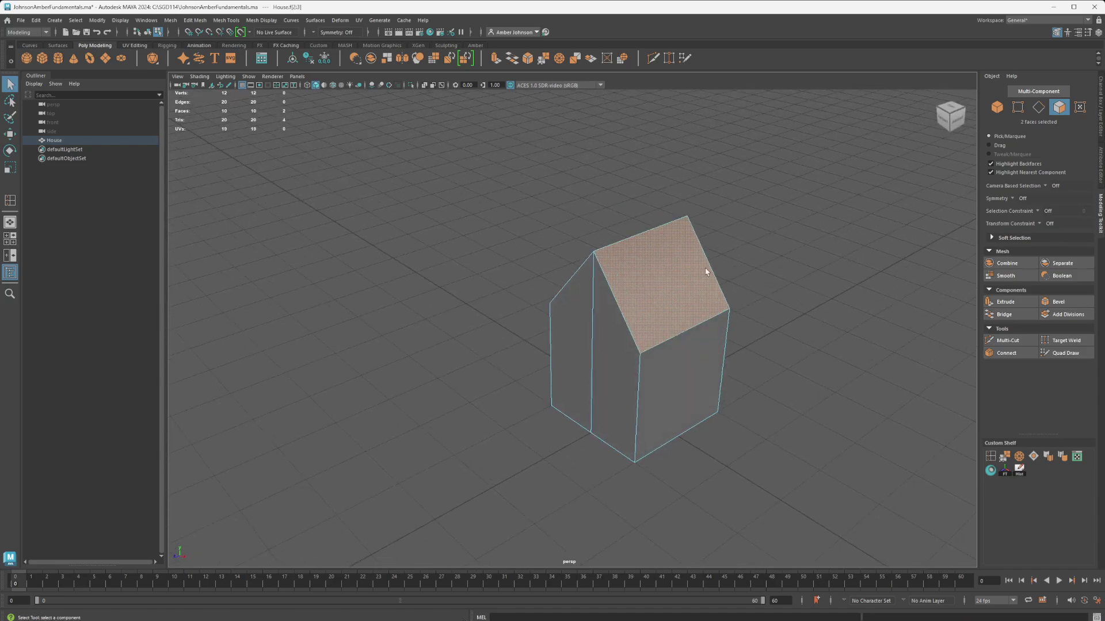
{"action": "left_click_drag", "start_coordinate": [629, 234], "coordinate": [654, 257], "text": "alt"}
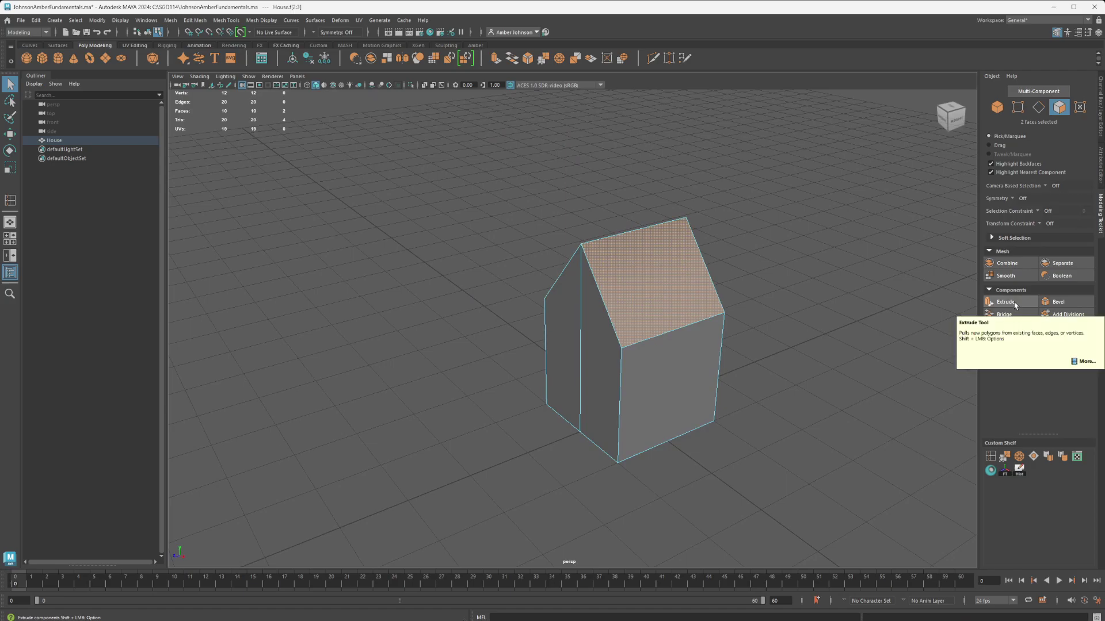
Try extruding the two roof faces straight up along the Y axis to Y 5.50
{"action": "key", "text": "w"}
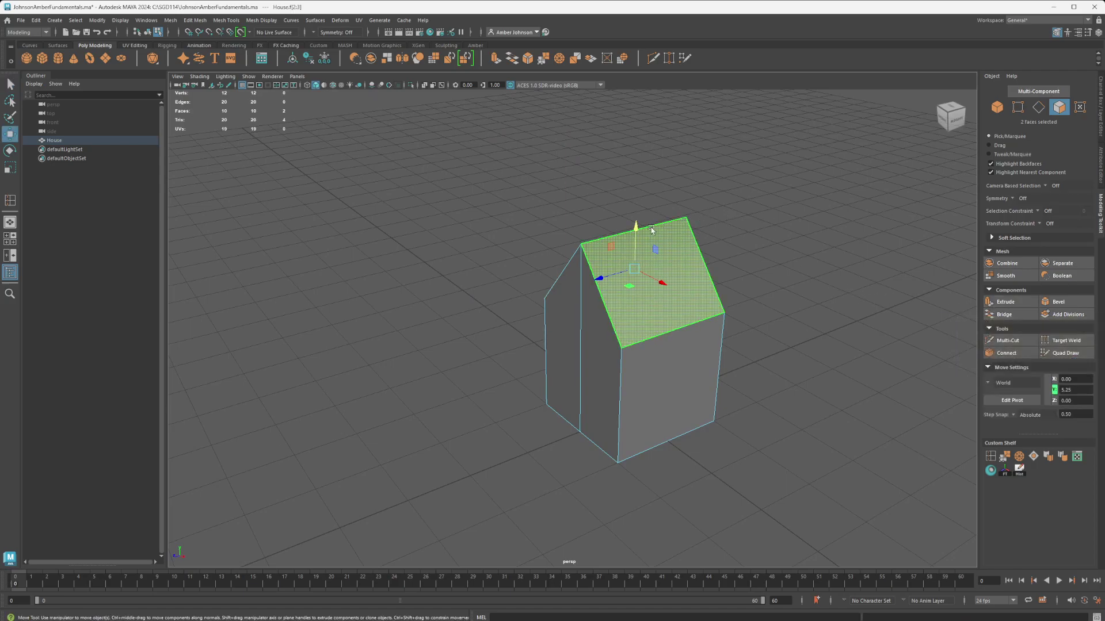
{"action": "left_click_drag", "start_coordinate": [636, 229], "coordinate": [636, 225], "text": "shift"}
{"action": "left_click_drag", "start_coordinate": [666, 361], "coordinate": [772, 368], "text": "alt"}
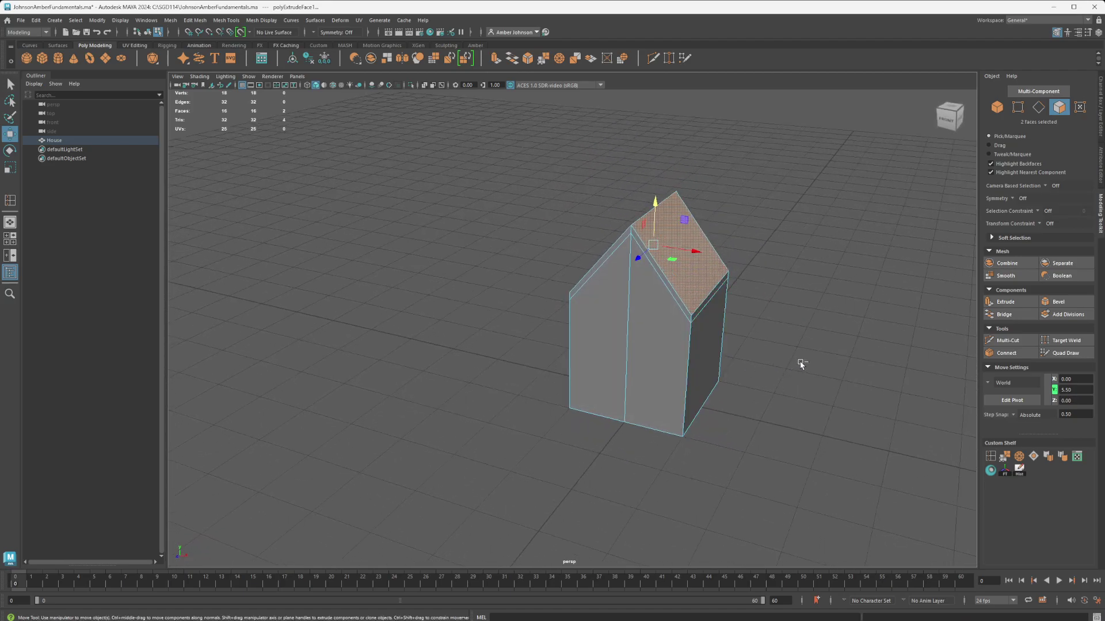
{"action": "key", "text": "ctrl+s"}
{"action": "middle_click_drag", "start_coordinate": [786, 375], "coordinate": [778, 385], "text": "alt"}
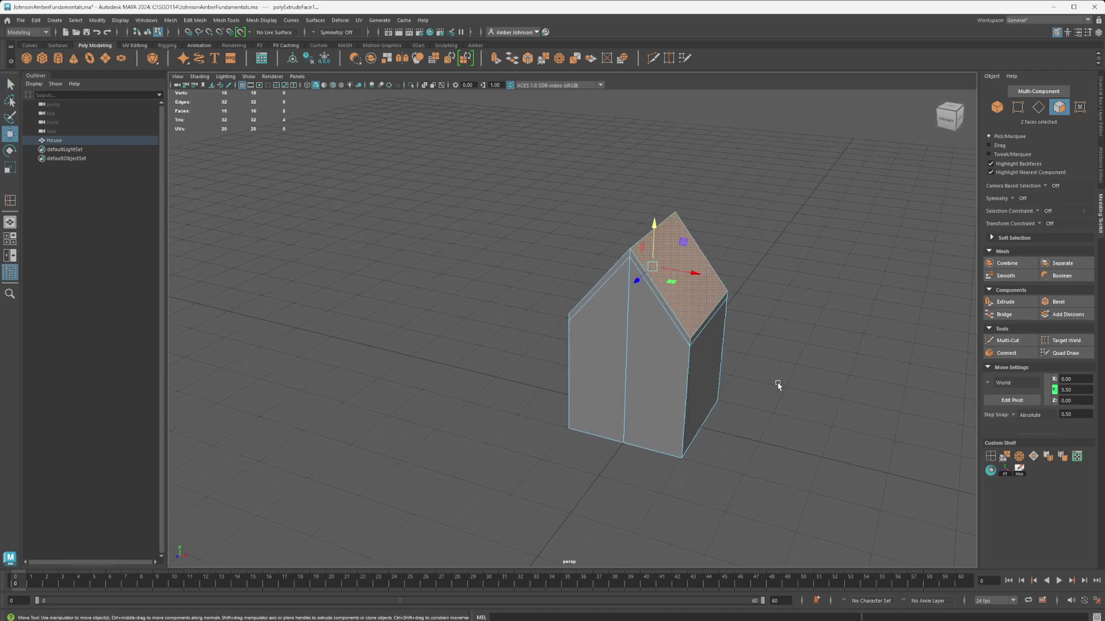
Extrude both roof faces with the Extrude tool, using an offset of 0 and a thickness of about 0.9
{"action": "left_click", "coordinate": [1003, 304]}
{"action": "left_click_drag", "start_coordinate": [817, 248], "coordinate": [776, 280], "text": "alt"}
{"action": "left_click", "coordinate": [920, 255]}
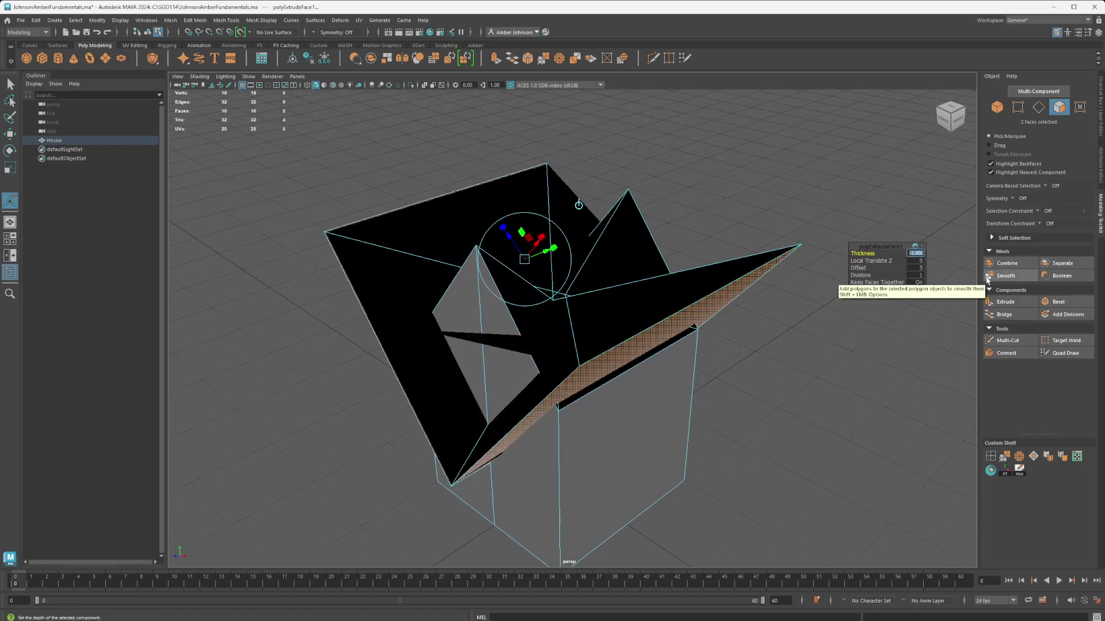
{"action": "type", "text": "0"}
{"action": "key", "text": "Tab"}
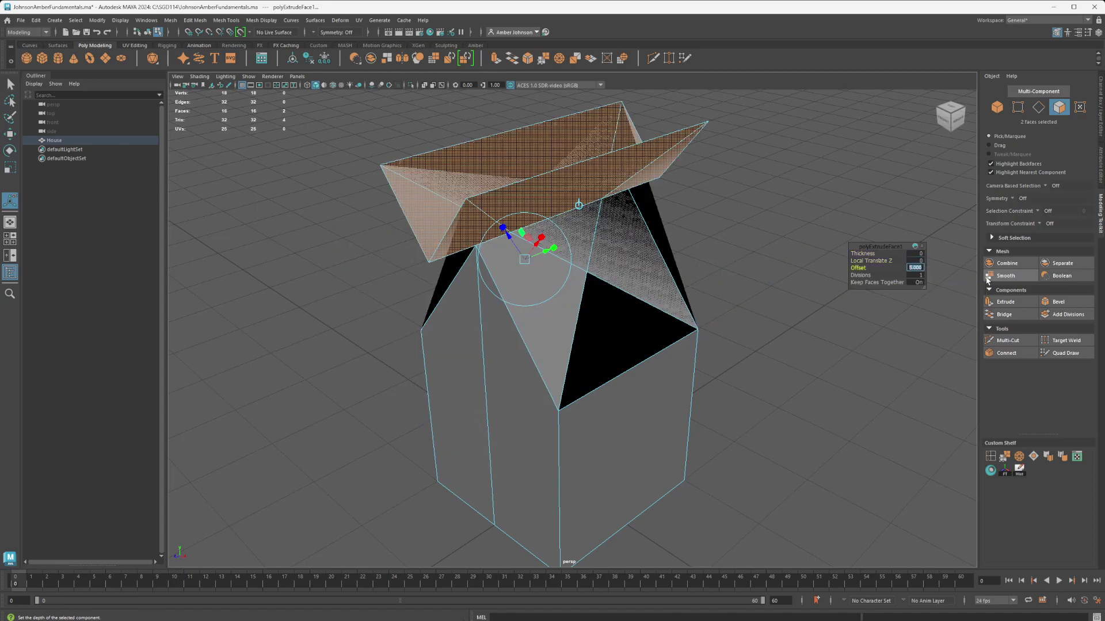
{"action": "type", "text": "0"}
{"action": "key", "text": "Return"}
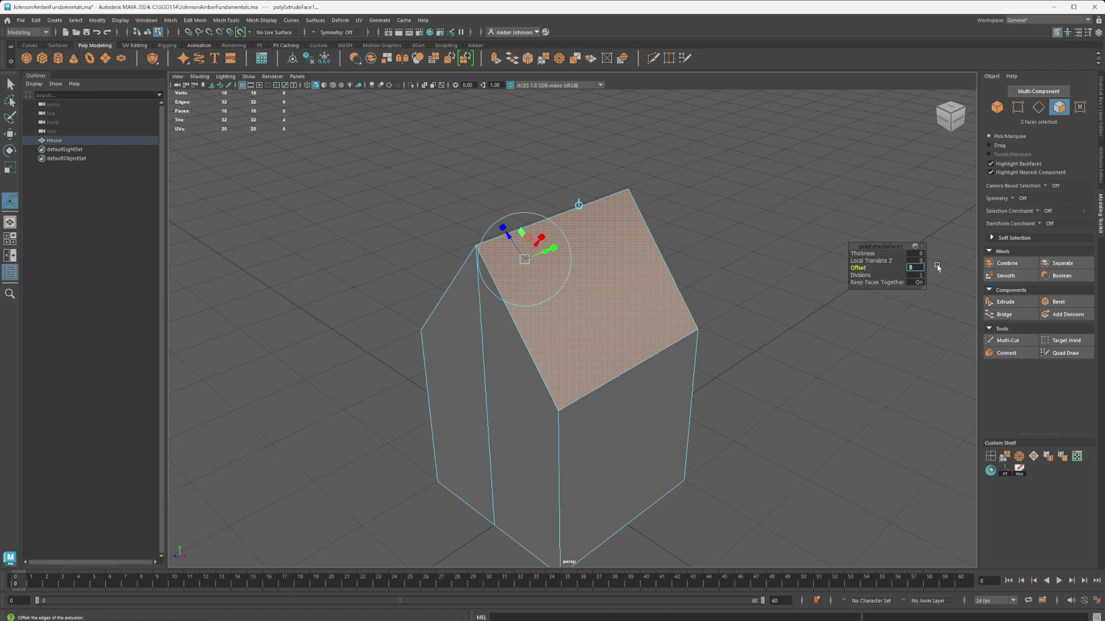
{"action": "left_click_drag", "start_coordinate": [869, 253], "coordinate": [730, 343]}
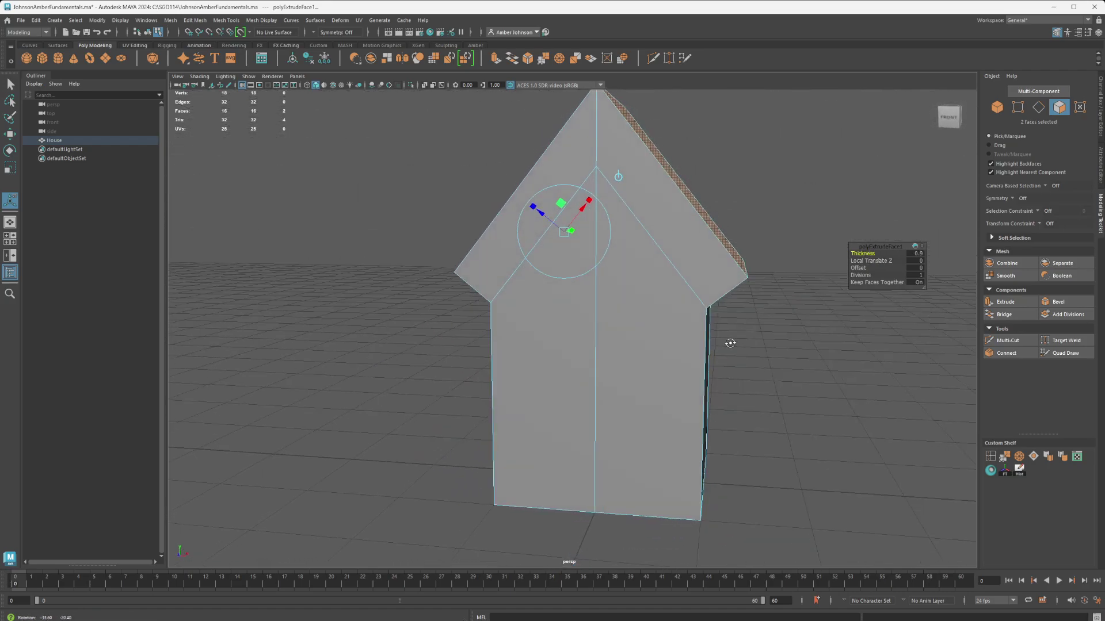
Try different offsets for the roof extrusion, including about 1.1, and reset the offset to 0
{"action": "left_click_drag", "start_coordinate": [863, 268], "coordinate": [870, 267]}
{"action": "left_click_drag", "start_coordinate": [744, 284], "coordinate": [836, 295], "text": "alt"}
{"action": "left_click_drag", "start_coordinate": [750, 283], "coordinate": [575, 311], "text": "alt"}
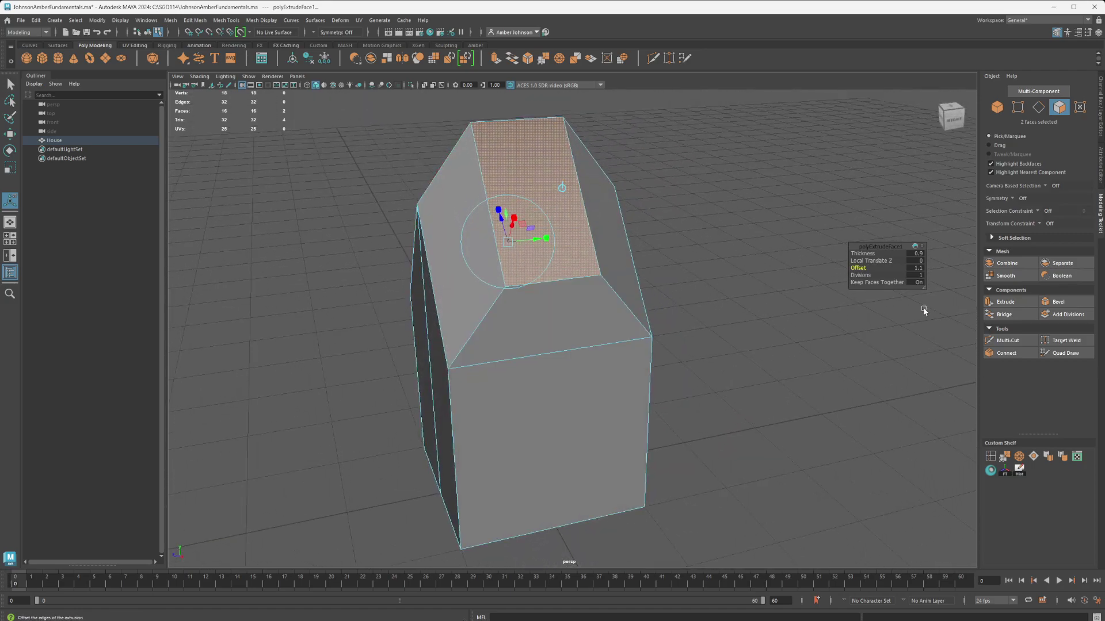
{"action": "left_click_drag", "start_coordinate": [861, 268], "coordinate": [877, 275]}
{"action": "left_click", "coordinate": [913, 269]}
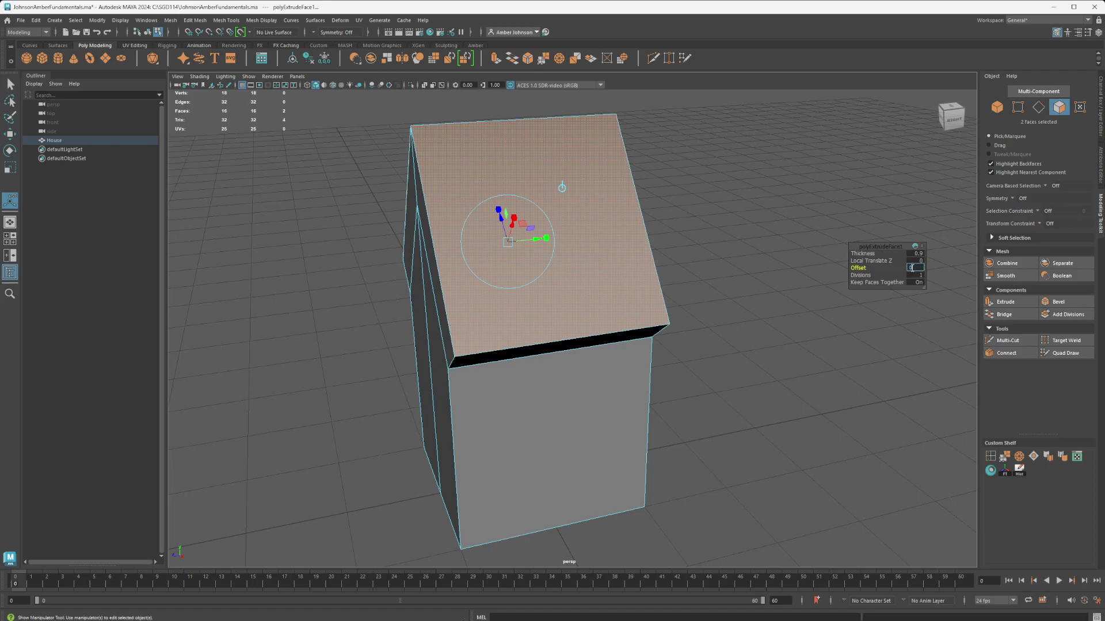
{"action": "key", "text": "Return"}
{"action": "left_click_drag", "start_coordinate": [681, 296], "coordinate": [661, 298], "text": "alt"}
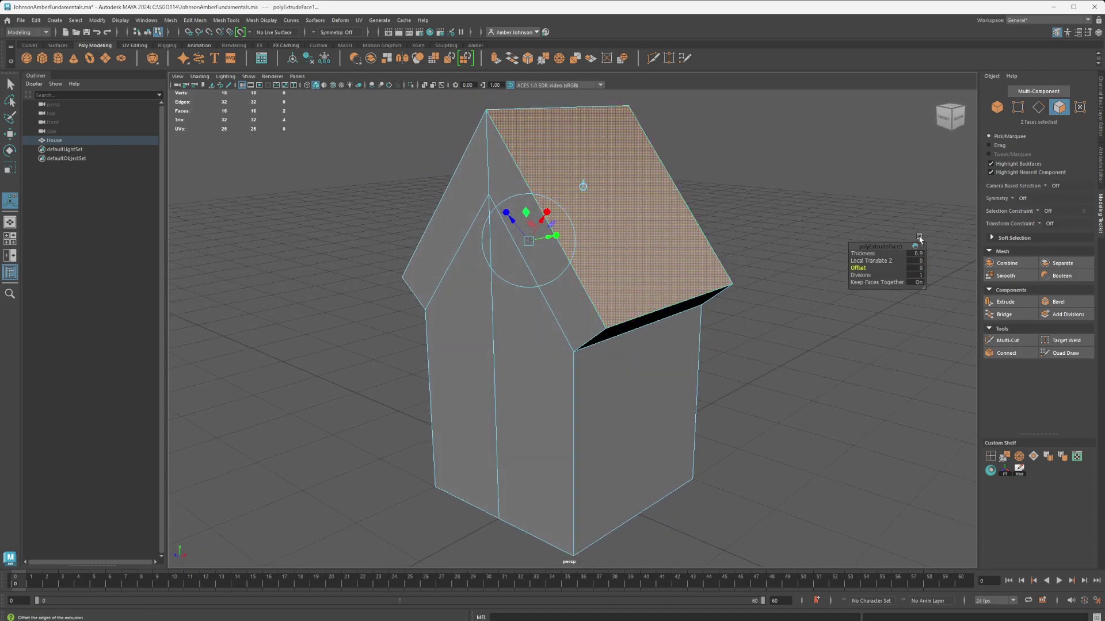
Set the roof extrusion's thickness to 0.2, keeping the offset at 0, and finish the extrusion
{"action": "left_click_drag", "start_coordinate": [880, 261], "coordinate": [936, 271]}
{"action": "left_click_drag", "start_coordinate": [864, 253], "coordinate": [573, 295]}
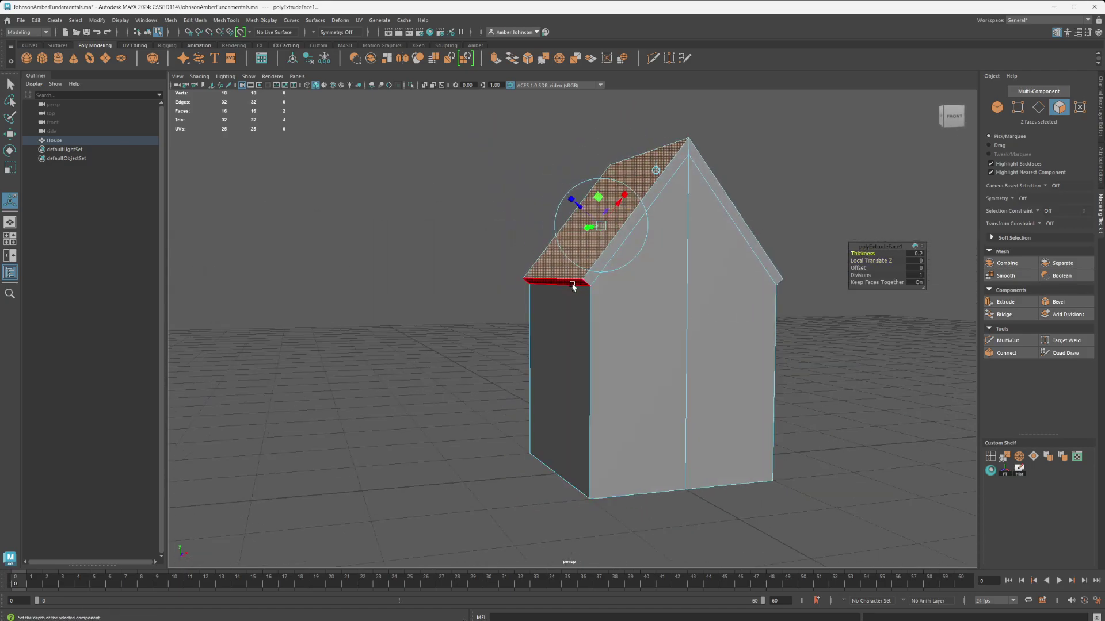
{"action": "left_click_drag", "start_coordinate": [843, 345], "coordinate": [647, 295], "text": "alt"}
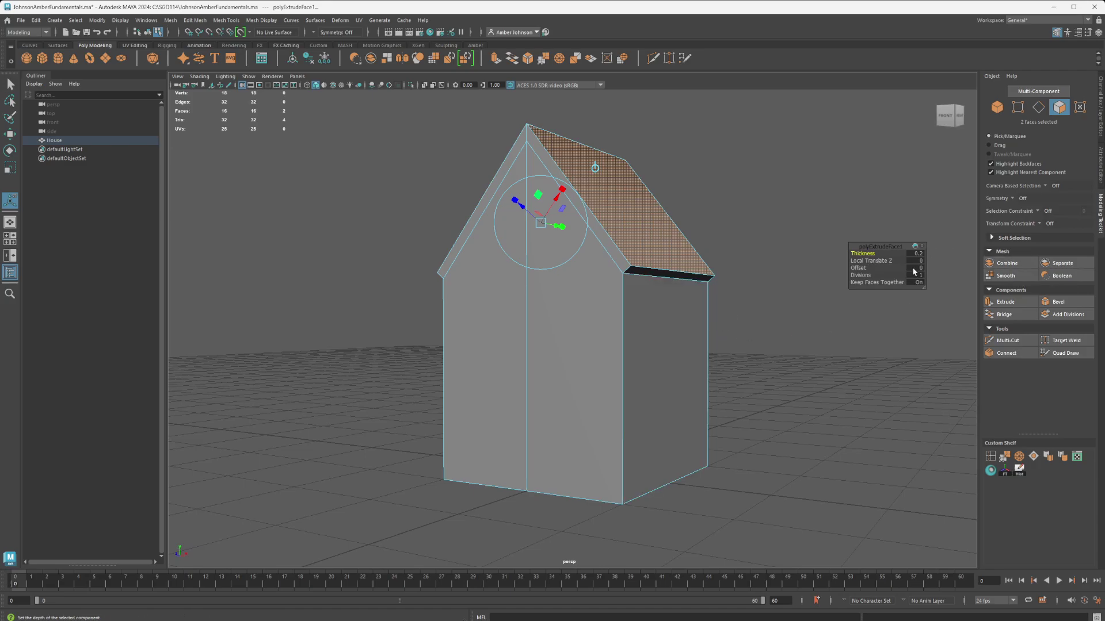
{"action": "left_click_drag", "start_coordinate": [705, 293], "coordinate": [739, 306], "text": "alt"}
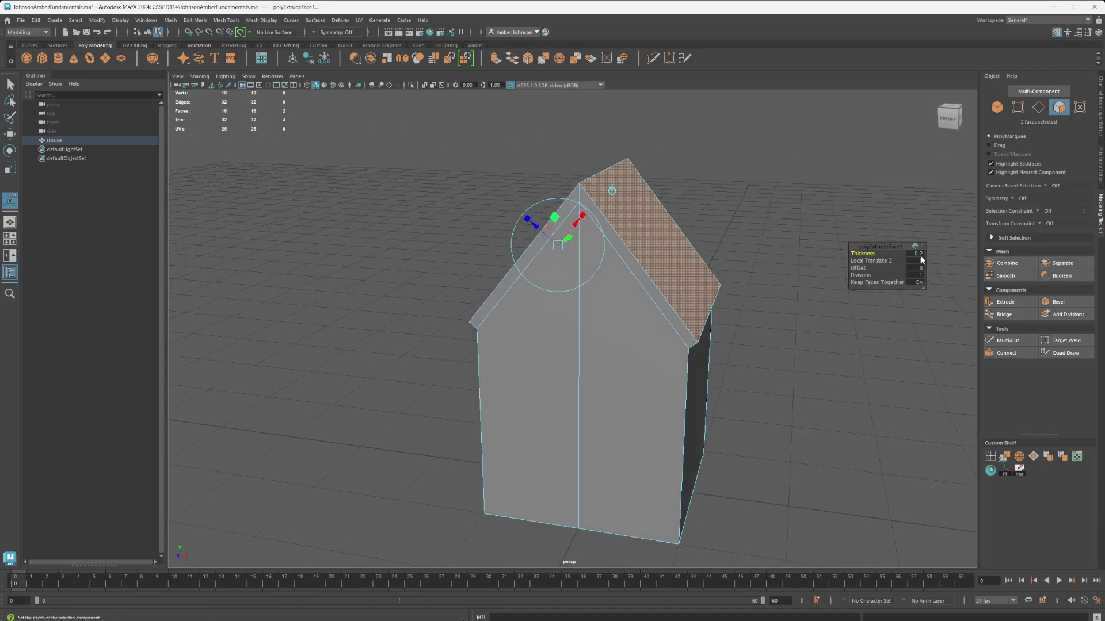
{"action": "key", "text": "w"}
{"action": "key", "text": "q"}
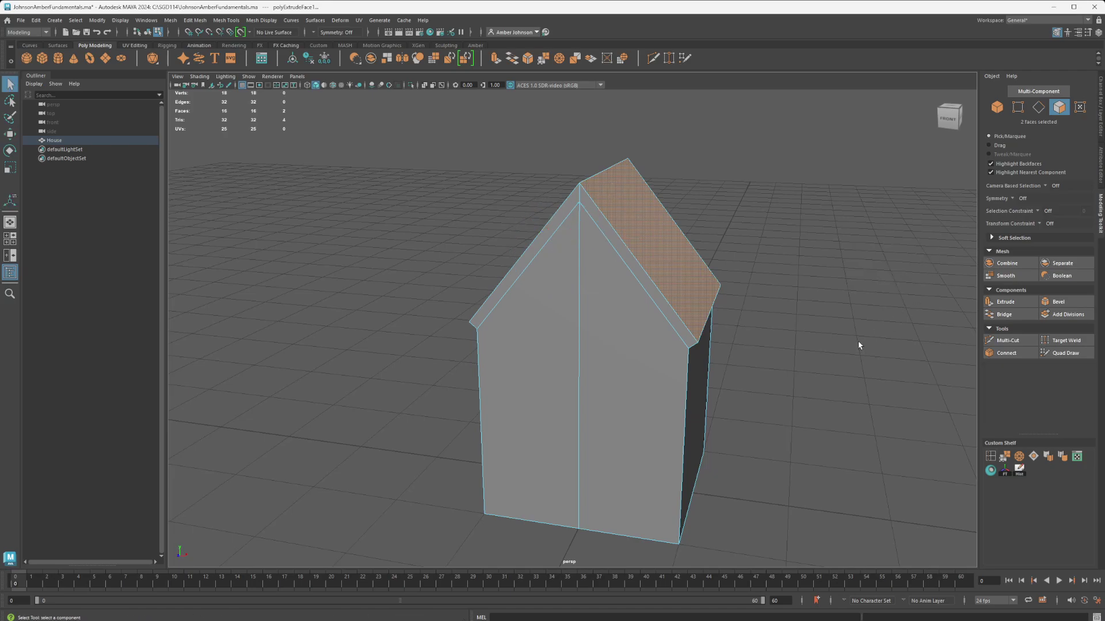
{"action": "left_click_drag", "start_coordinate": [719, 361], "coordinate": [760, 345], "text": "alt"}
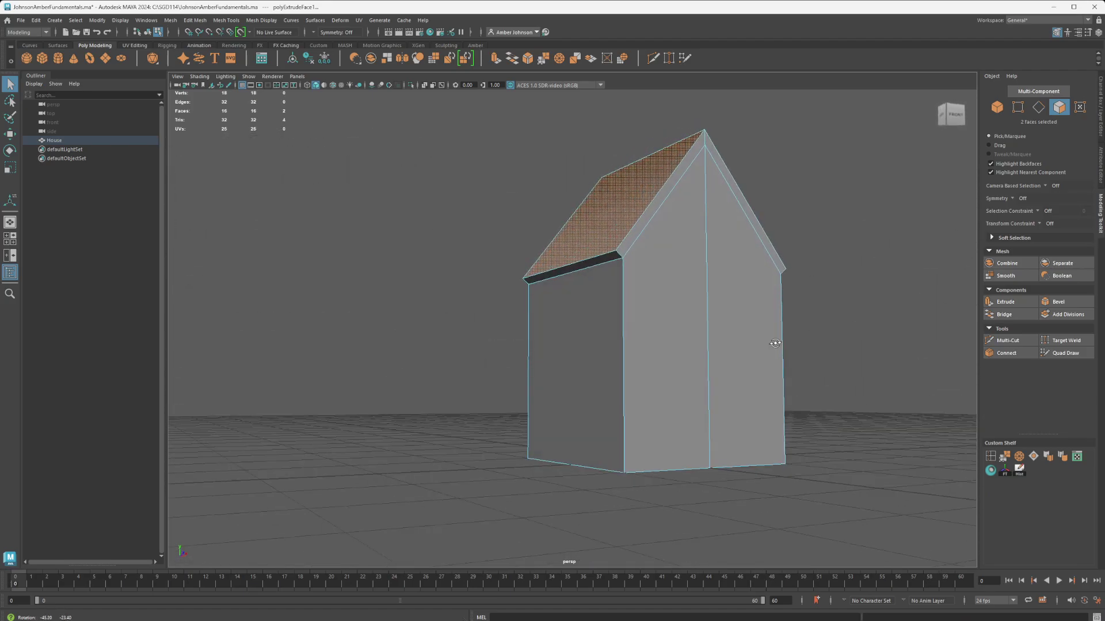
Extrude the two narrow eave faces along the roof's lower edges with a thickness of 0.2 and an offset of 0
{"action": "left_click", "coordinate": [611, 260]}
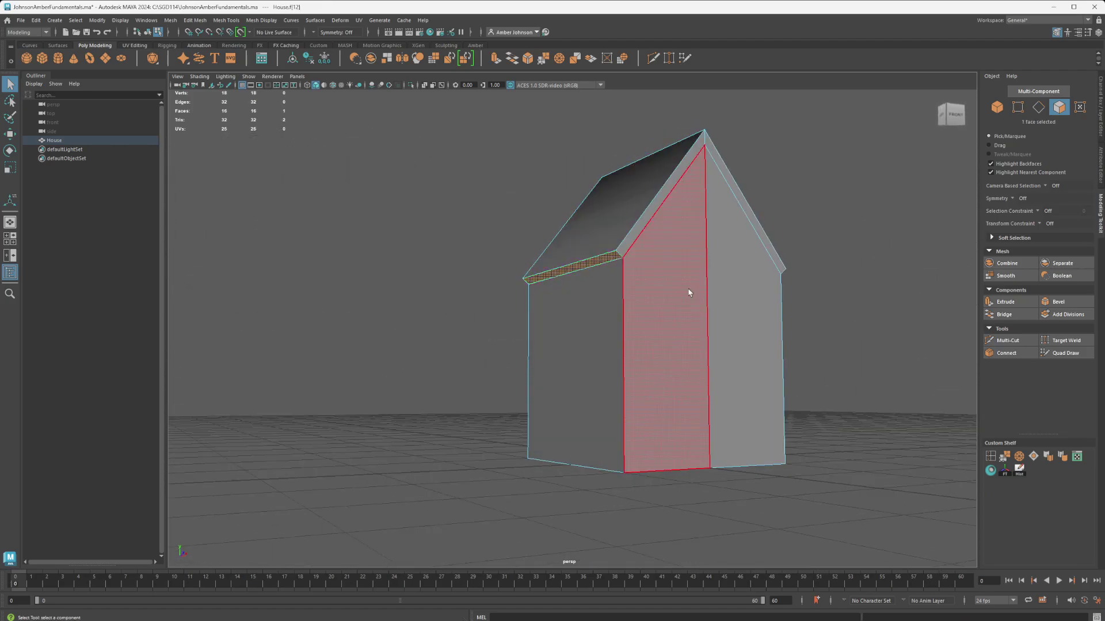
{"action": "left_click_drag", "start_coordinate": [817, 365], "coordinate": [720, 370], "text": "alt"}
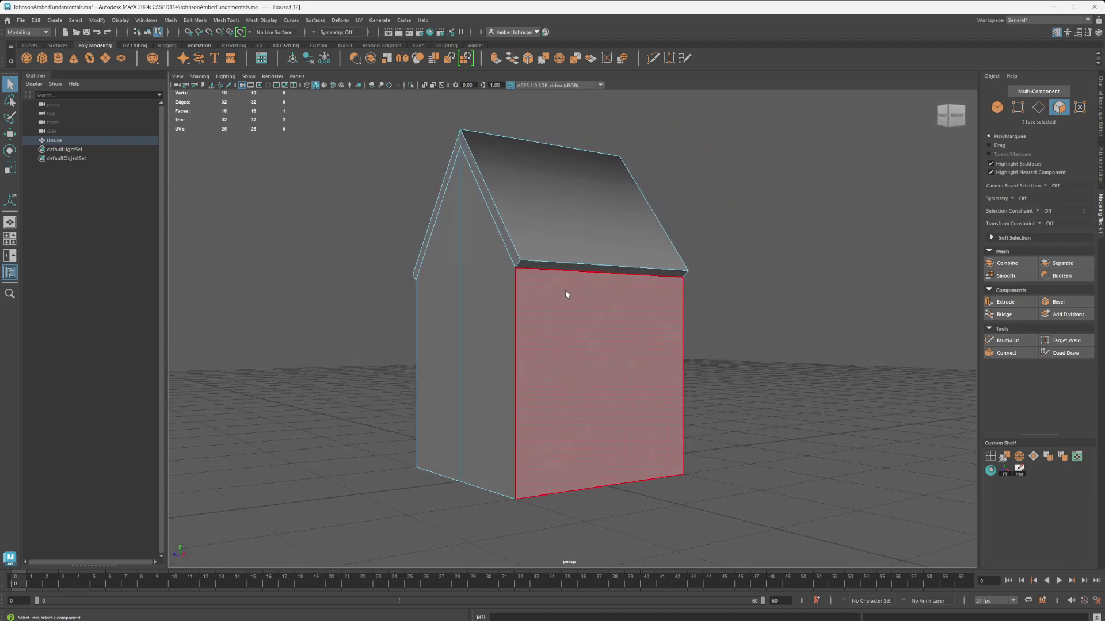
{"action": "left_click", "coordinate": [549, 268], "text": "shift"}
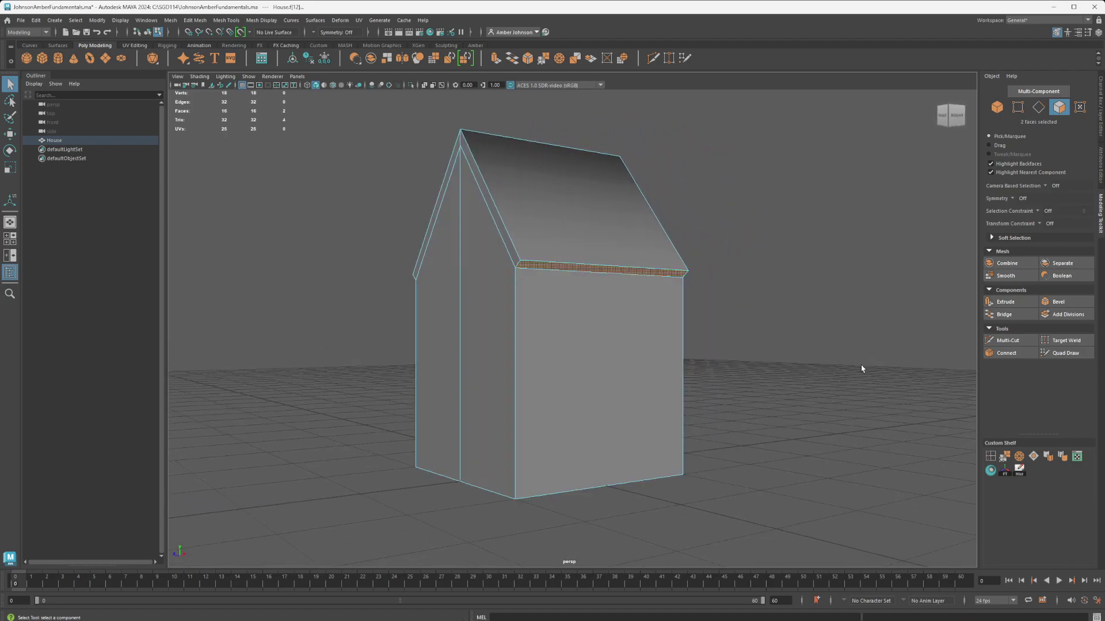
{"action": "mouse_move", "coordinate": [733, 334]}
{"action": "left_mouse_down", "text": "alt"}
{"action": "mouse_move", "coordinate": [654, 316]}
{"action": "mouse_move", "coordinate": [470, 324]}
{"action": "mouse_move", "coordinate": [744, 320]}
{"action": "left_mouse_up", "text": "alt"}
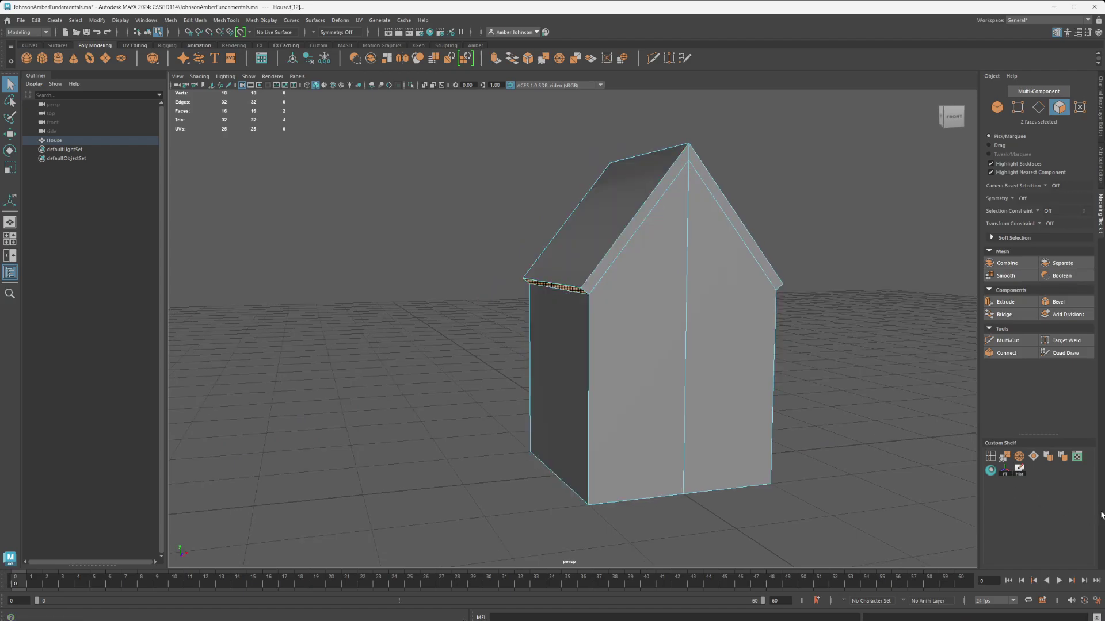
{"action": "left_click", "coordinate": [1006, 302]}
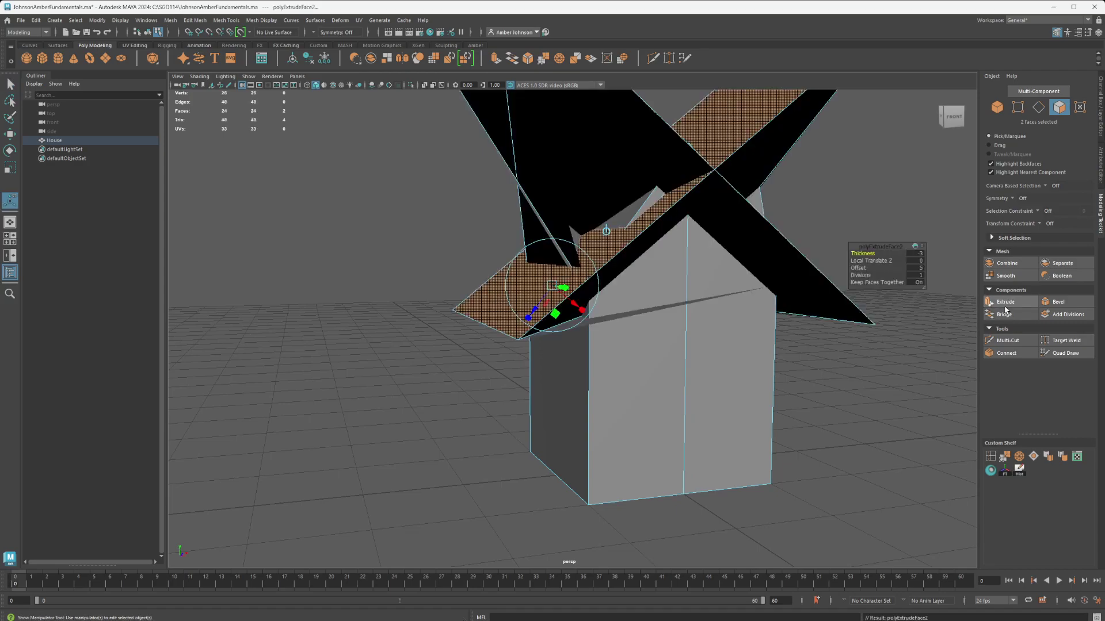
{"action": "left_click_drag", "start_coordinate": [869, 254], "coordinate": [862, 254]}
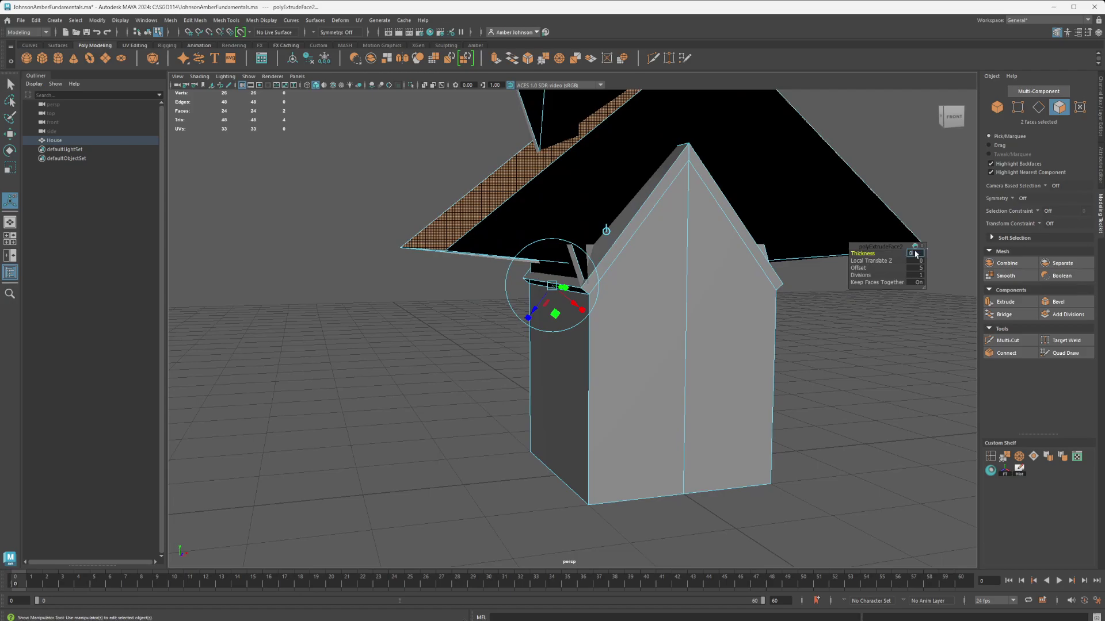
{"action": "key", "text": "Tab"}
{"action": "key", "text": "Return"}
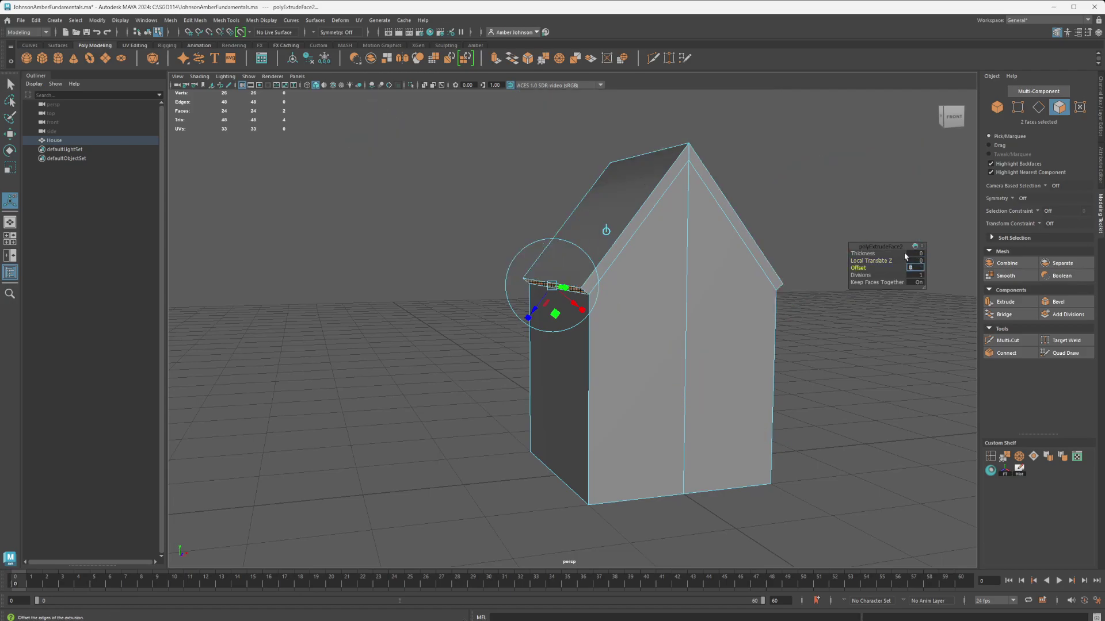
{"action": "left_click_drag", "start_coordinate": [865, 252], "coordinate": [866, 252]}
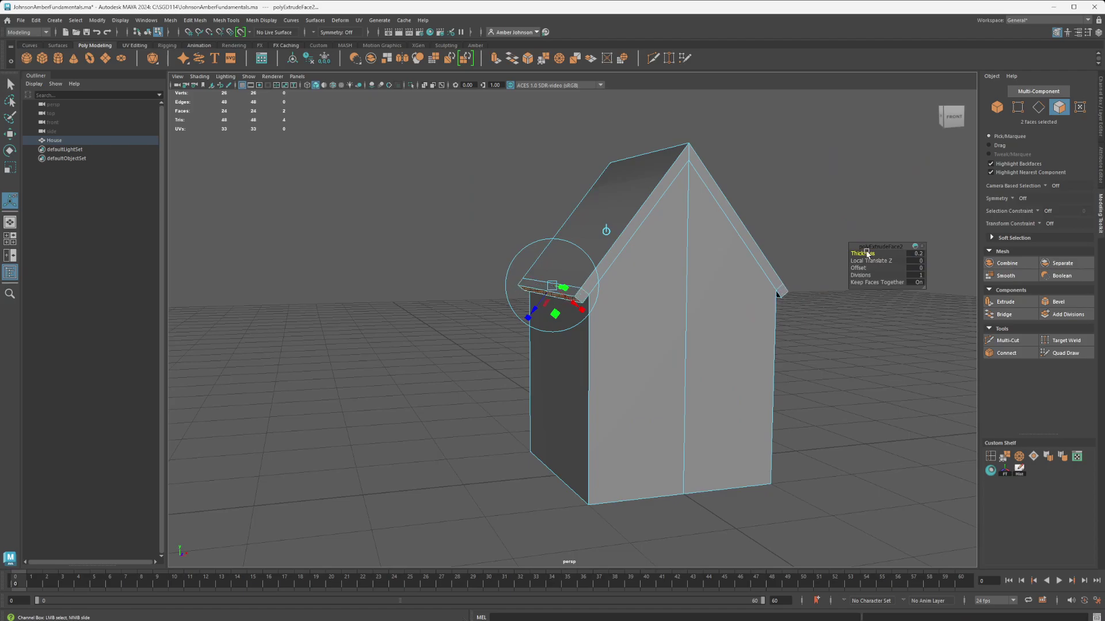
{"action": "left_click_drag", "start_coordinate": [675, 317], "coordinate": [760, 346], "text": "alt"}
{"action": "key", "text": "w"}
Select all eight narrow roof-edge faces on the front and back gable ends, including the small eave corner faces
{"action": "left_click_drag", "start_coordinate": [602, 345], "coordinate": [715, 290], "text": "alt"}
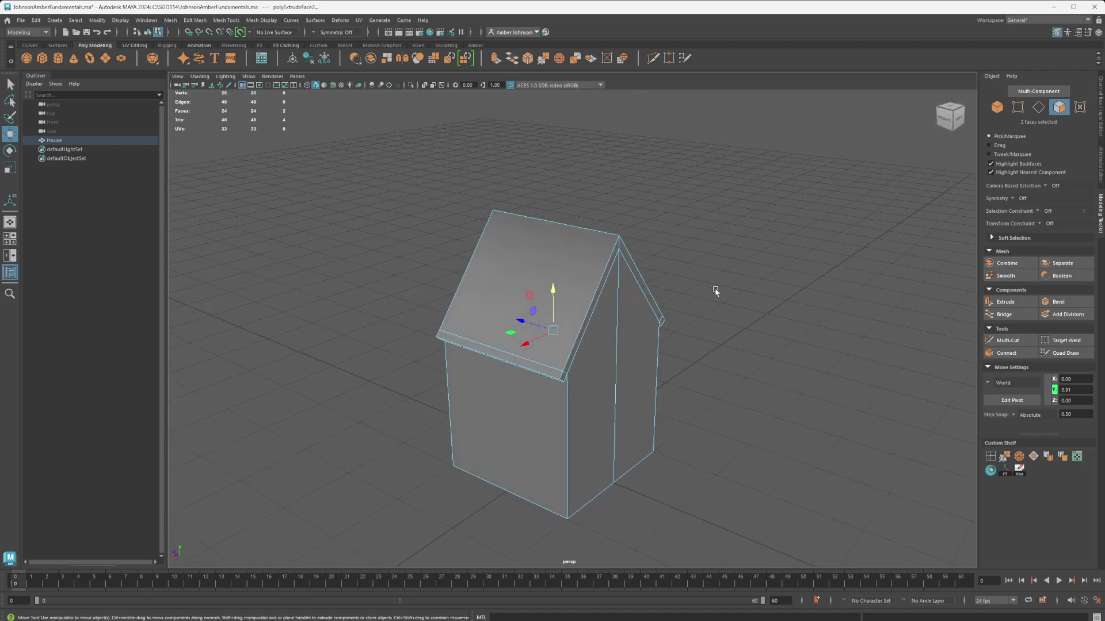
{"action": "key", "text": "q"}
{"action": "left_click", "coordinate": [625, 255]}
{"action": "left_click", "coordinate": [592, 308], "text": "shift"}
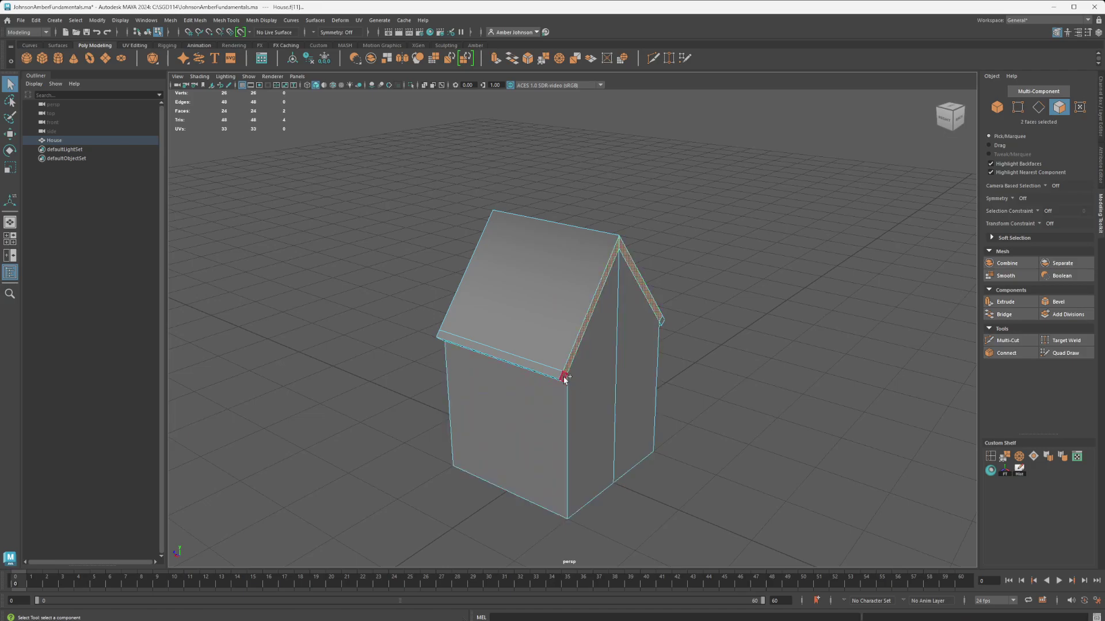
{"action": "left_click", "coordinate": [661, 321], "text": "shift"}
{"action": "left_click_drag", "start_coordinate": [592, 382], "coordinate": [615, 340], "text": "alt"}
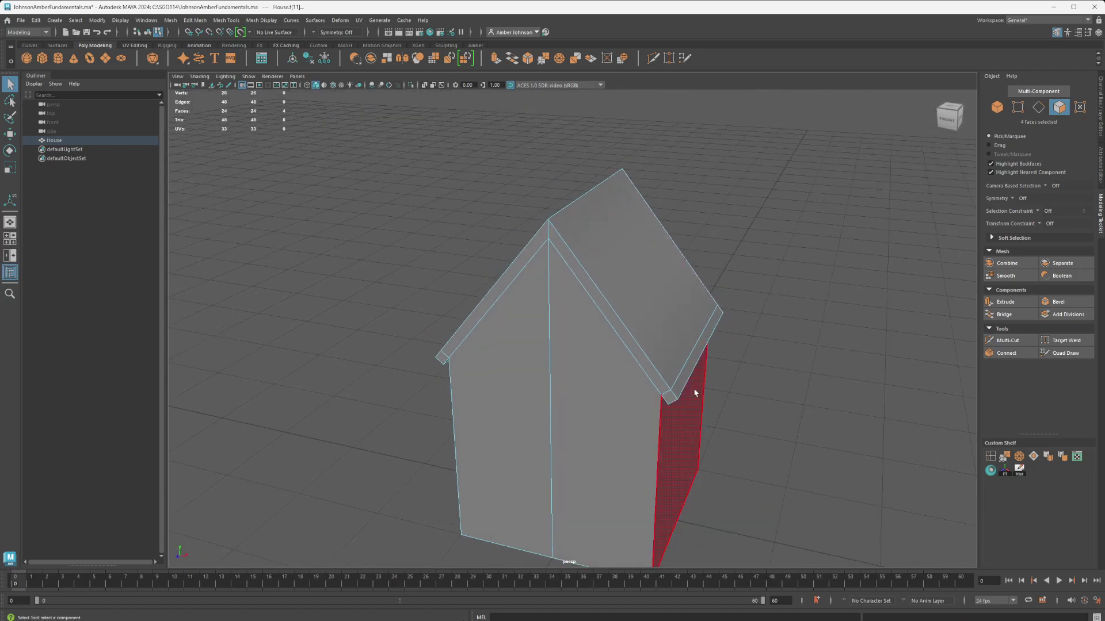
{"action": "left_click", "coordinate": [668, 398], "text": "shift"}
{"action": "left_click", "coordinate": [658, 382], "text": "shift"}
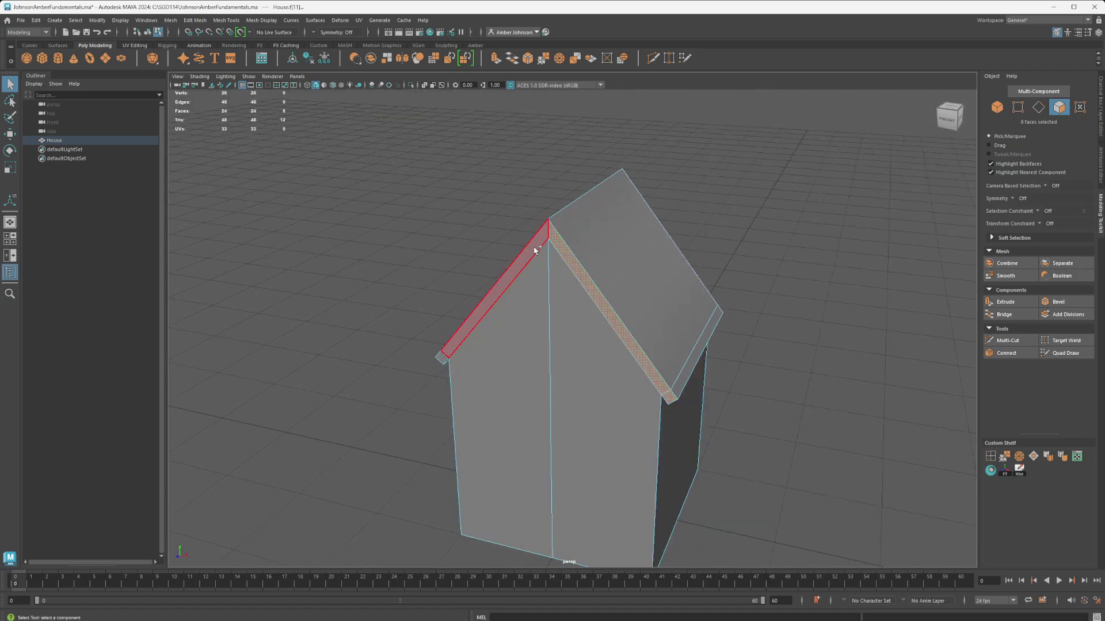
{"action": "left_click", "coordinate": [534, 247], "text": "shift"}
{"action": "left_click", "coordinate": [444, 359], "text": "shift"}
{"action": "left_click_drag", "start_coordinate": [620, 423], "coordinate": [575, 395], "text": "alt"}
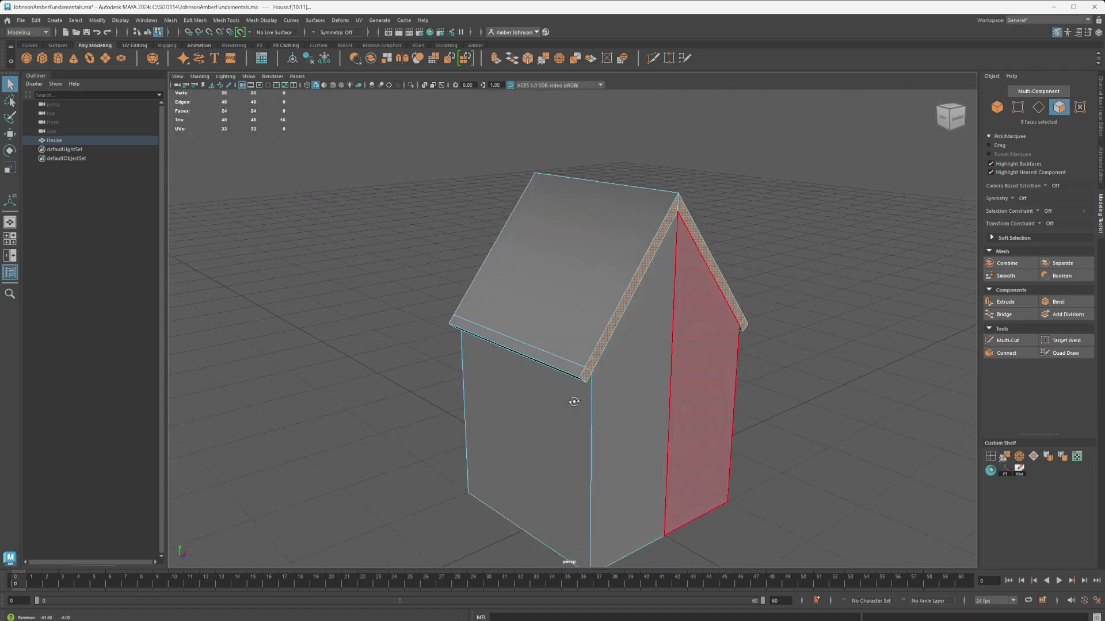
Extrude the selected gable-end roof faces outward with an offset of 0 to form the front and back overhangs, and return to object mode
{"action": "left_click", "coordinate": [1015, 309]}
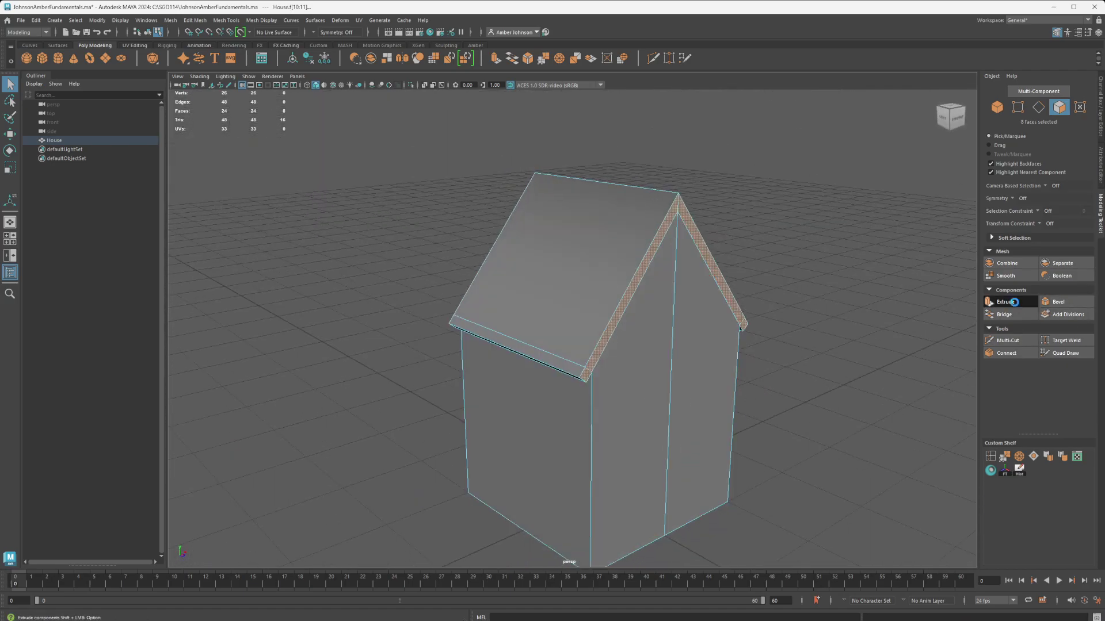
{"action": "left_click", "coordinate": [921, 268]}
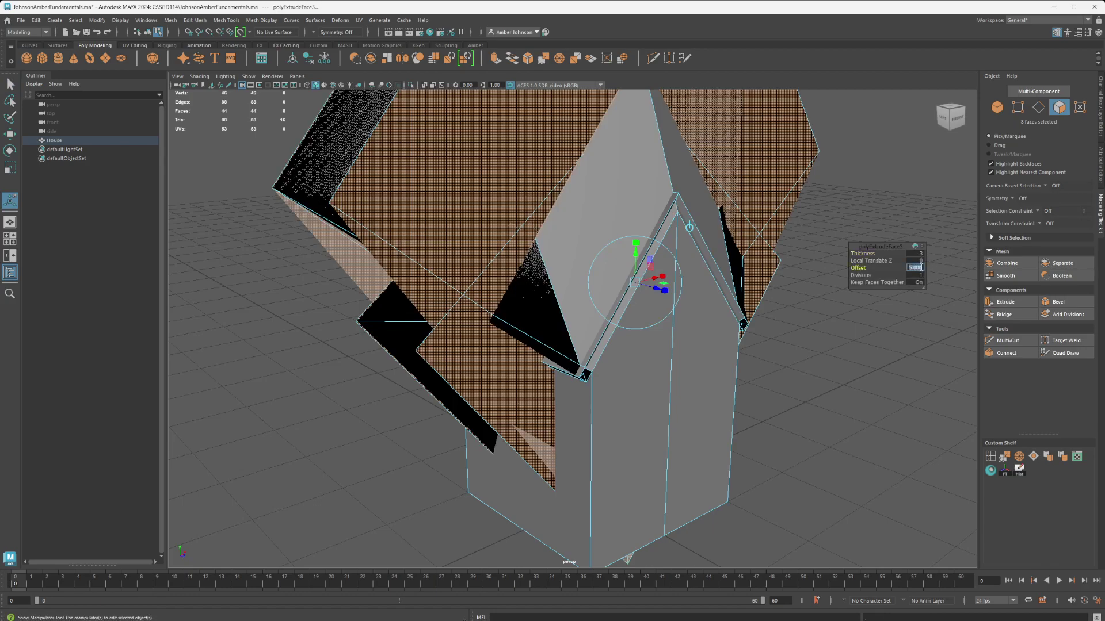
{"action": "type", "text": "0"}
{"action": "key", "text": "Return"}
{"action": "left_click_drag", "start_coordinate": [868, 252], "coordinate": [884, 252]}
{"action": "left_click_drag", "start_coordinate": [684, 382], "coordinate": [867, 362], "text": "alt"}
{"action": "key", "text": "w"}
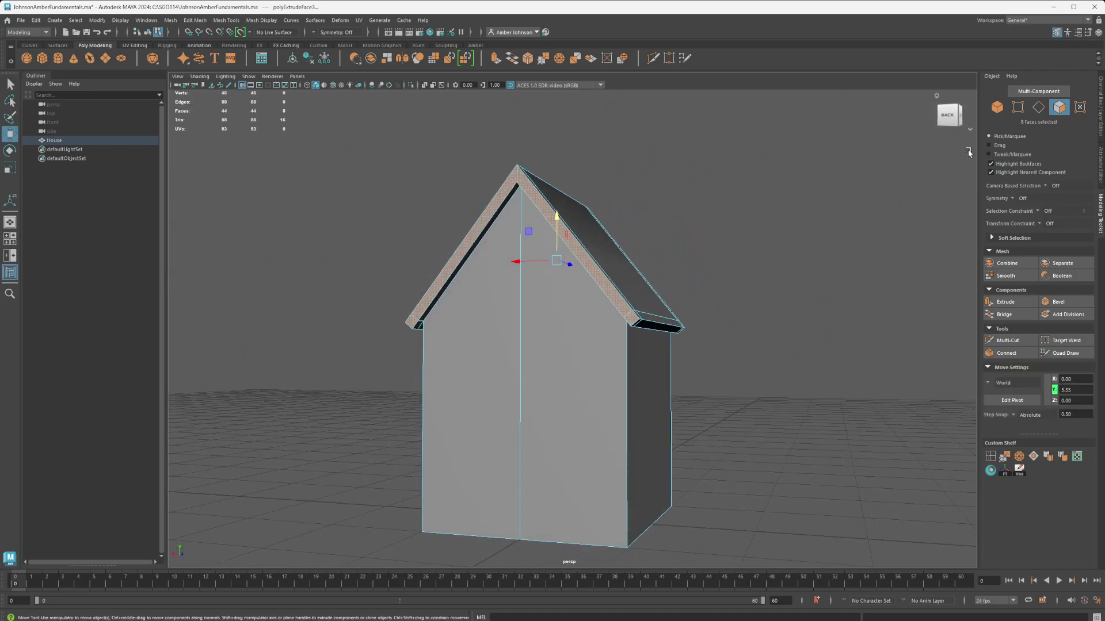
{"action": "left_click", "coordinate": [997, 108]}
{"action": "left_click", "coordinate": [842, 200]}
{"action": "left_click_drag", "start_coordinate": [842, 201], "coordinate": [767, 292], "text": "alt"}
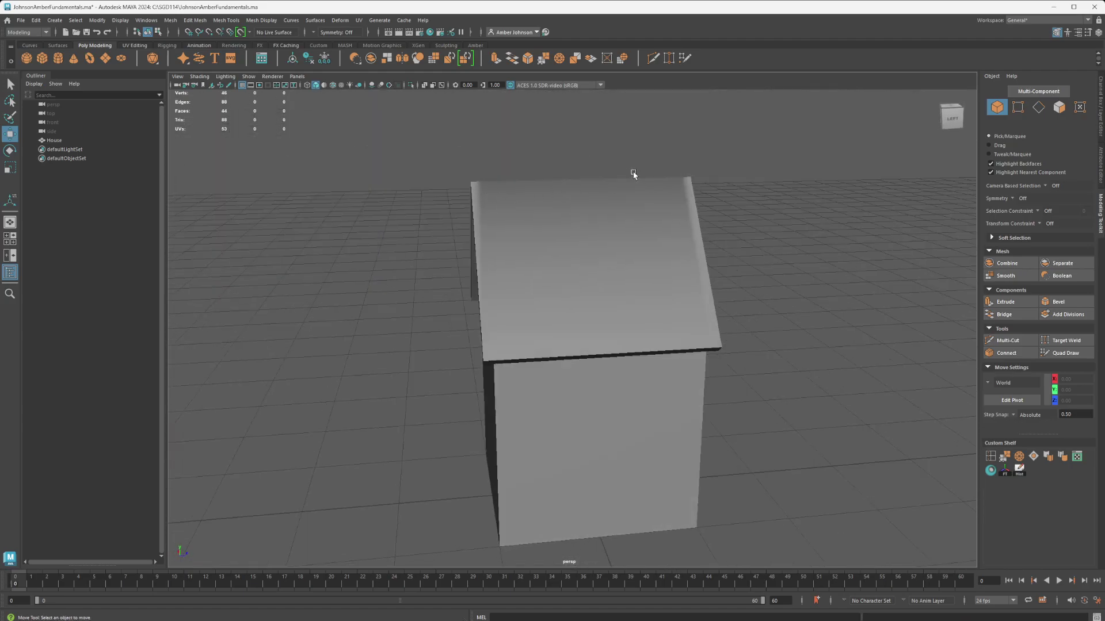
Harden the three edges that run along the ridge of the House's roof
{"action": "left_click", "coordinate": [645, 223]}
{"action": "left_click_drag", "start_coordinate": [699, 217], "coordinate": [729, 278], "text": "alt"}
{"action": "left_click", "coordinate": [1038, 107]}
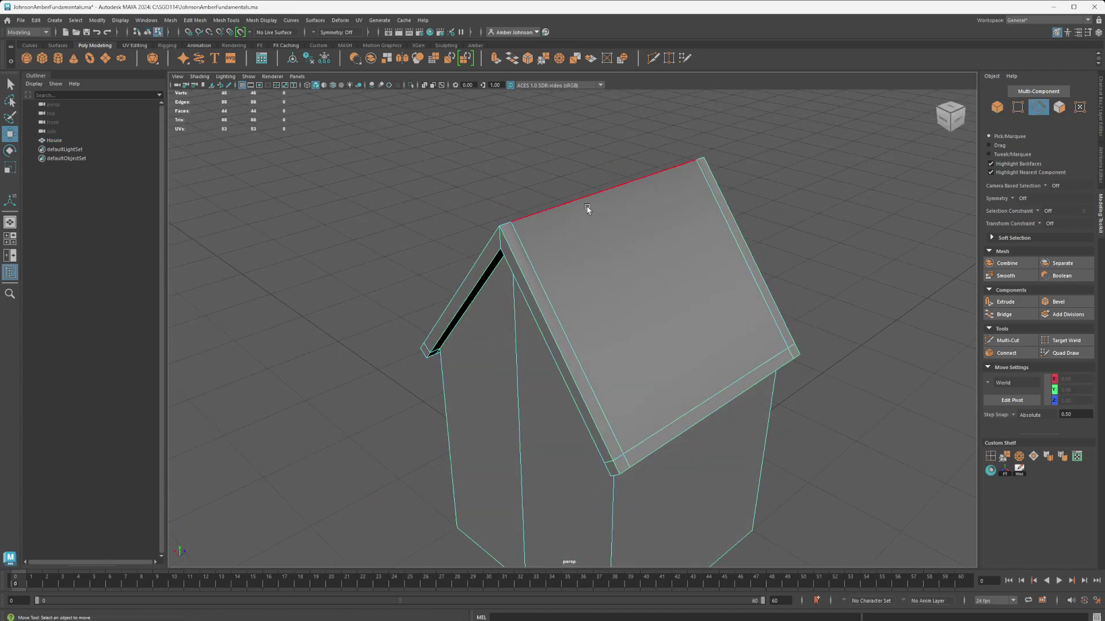
{"action": "key", "text": "q"}
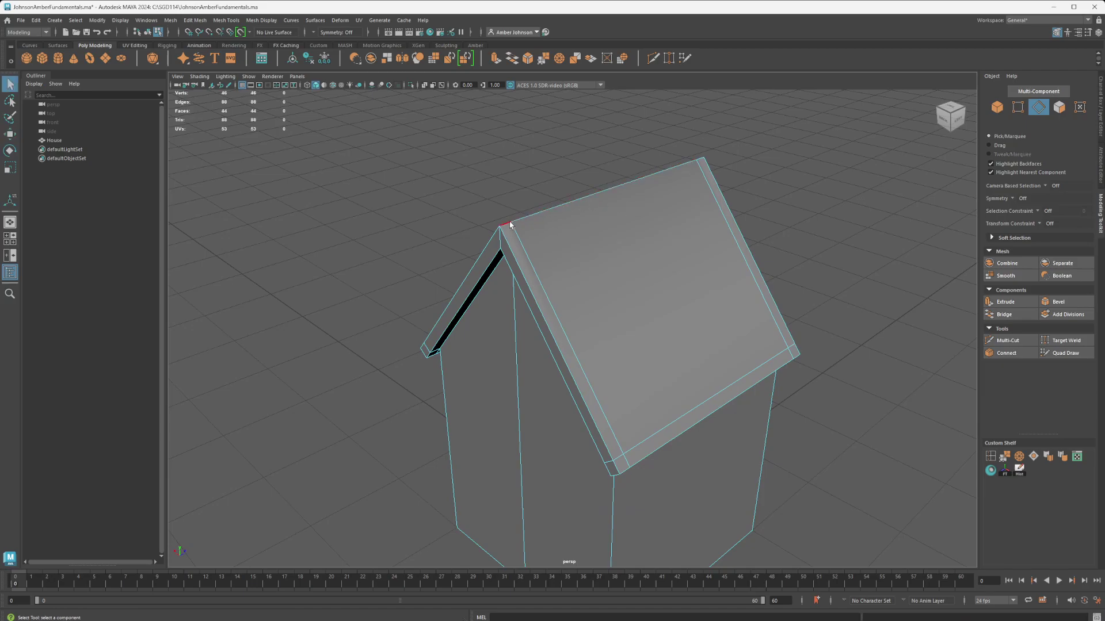
{"action": "left_click", "coordinate": [509, 223]}
{"action": "left_click", "coordinate": [551, 209], "text": "shift"}
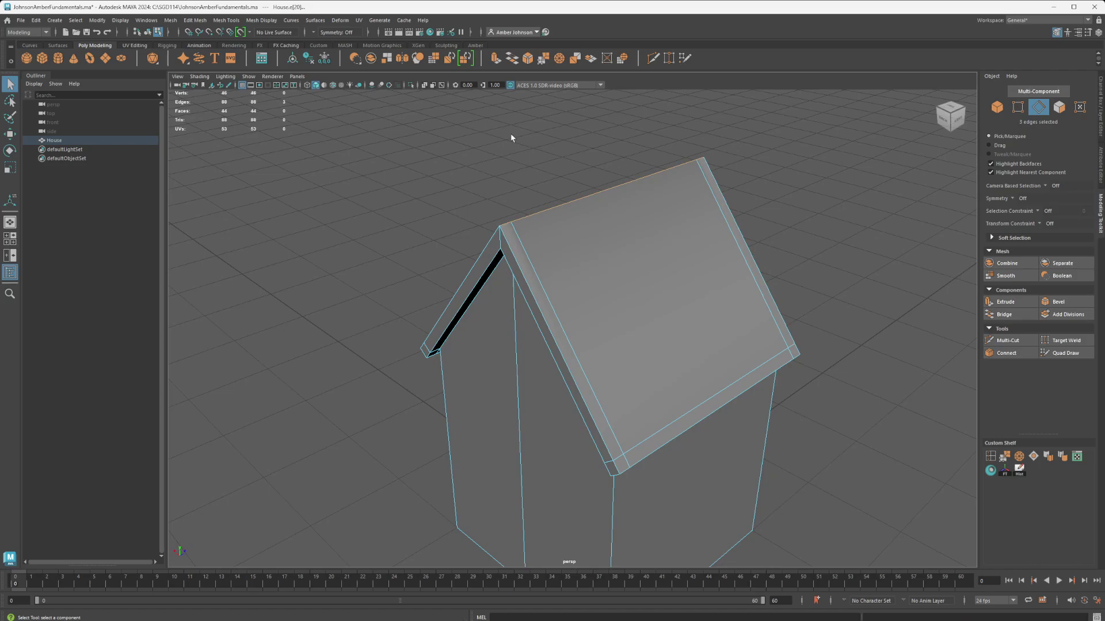
{"action": "left_click", "coordinate": [269, 22]}
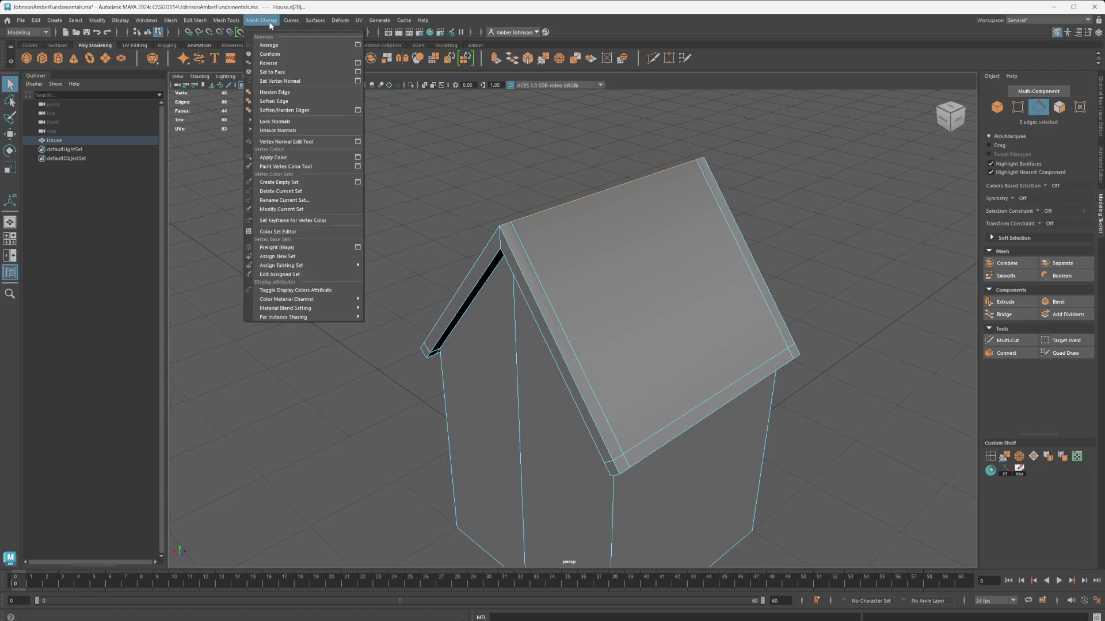
{"action": "left_click", "coordinate": [304, 93]}
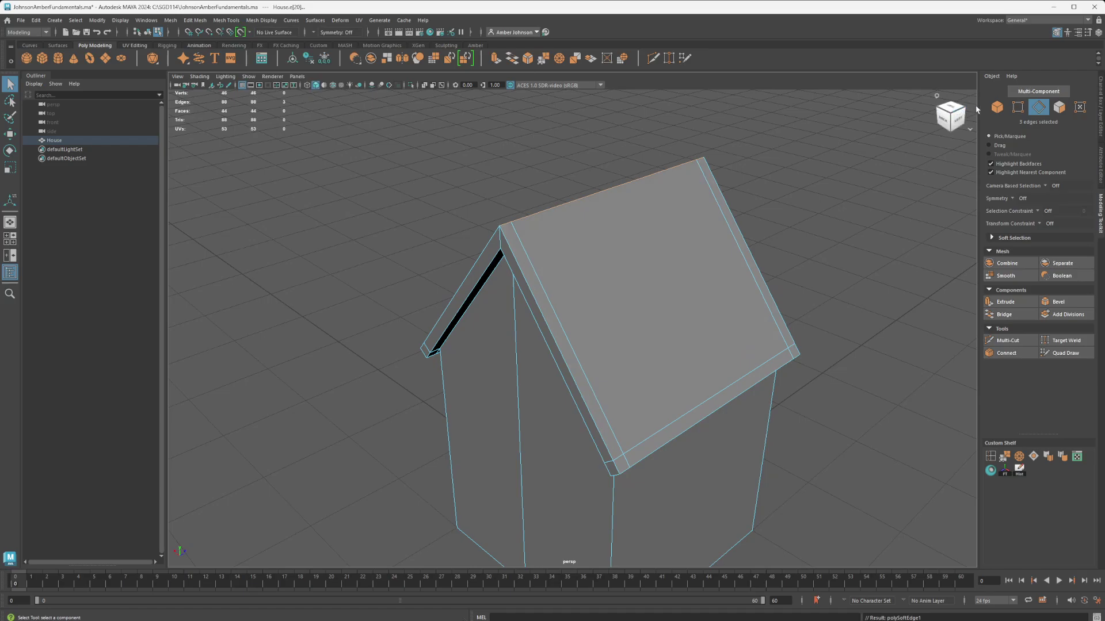
Return to object mode and examine the roof shading and the overhangs from several sides of the house
{"action": "left_click", "coordinate": [1000, 110]}
{"action": "left_click_drag", "start_coordinate": [841, 192], "coordinate": [825, 179], "text": "alt"}
{"action": "middle_click_drag", "start_coordinate": [826, 191], "coordinate": [830, 207], "text": "alt"}
{"action": "left_click", "coordinate": [834, 206]}
{"action": "left_click_drag", "start_coordinate": [839, 205], "coordinate": [762, 242], "text": "alt"}
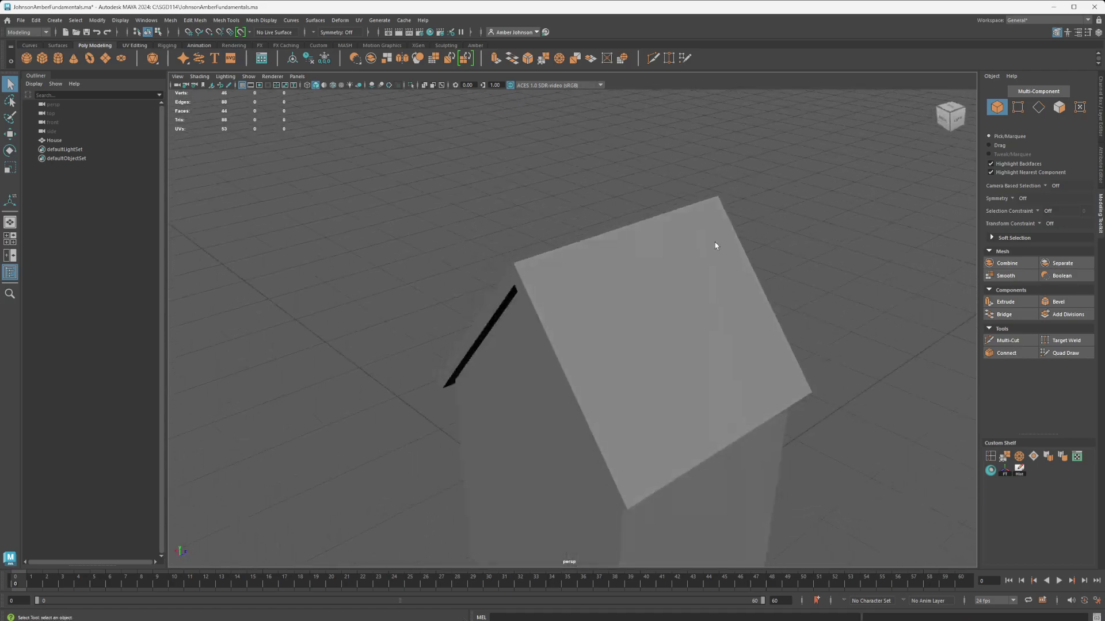
{"action": "scroll", "coordinate": [705, 235], "scroll_direction": "down", "scroll_amount": 4}
{"action": "left_click_drag", "start_coordinate": [817, 331], "coordinate": [720, 309], "text": "alt"}
{"action": "middle_click_drag", "start_coordinate": [692, 372], "coordinate": [717, 281], "text": "alt"}
{"action": "left_click_drag", "start_coordinate": [717, 281], "coordinate": [686, 285], "text": "alt"}
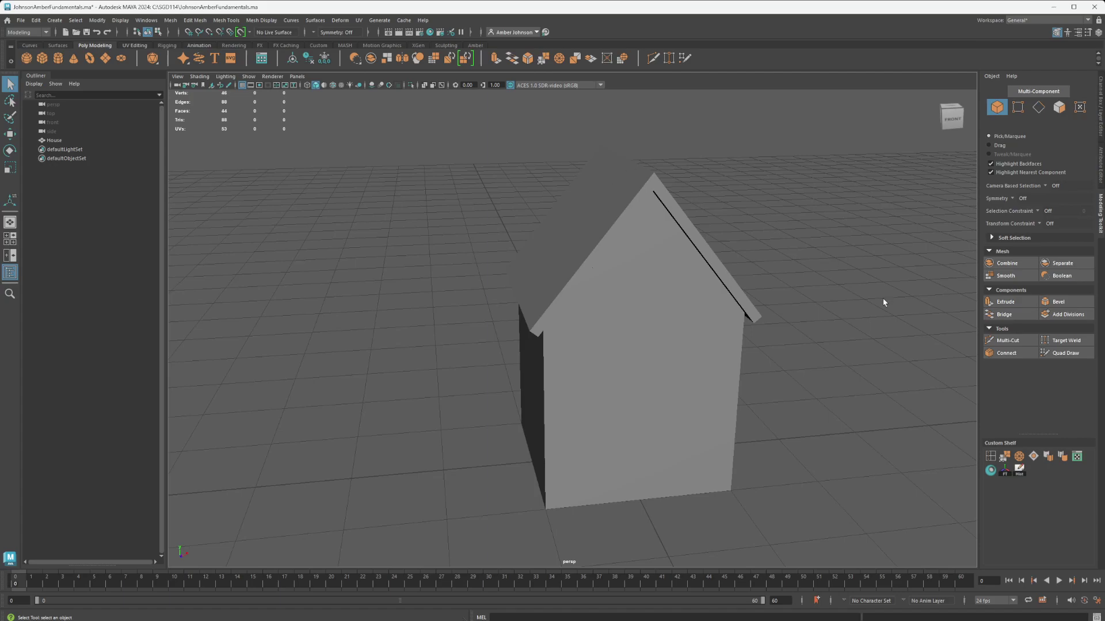
{"action": "left_click_drag", "start_coordinate": [685, 280], "coordinate": [554, 265], "text": "alt"}
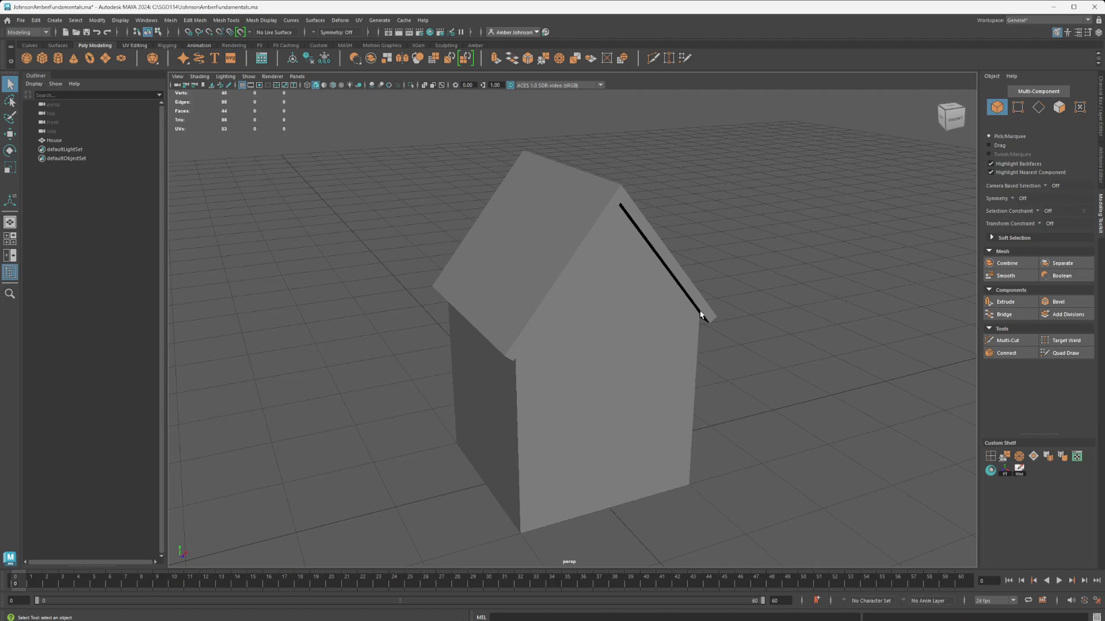
{"action": "left_click", "coordinate": [1058, 107]}
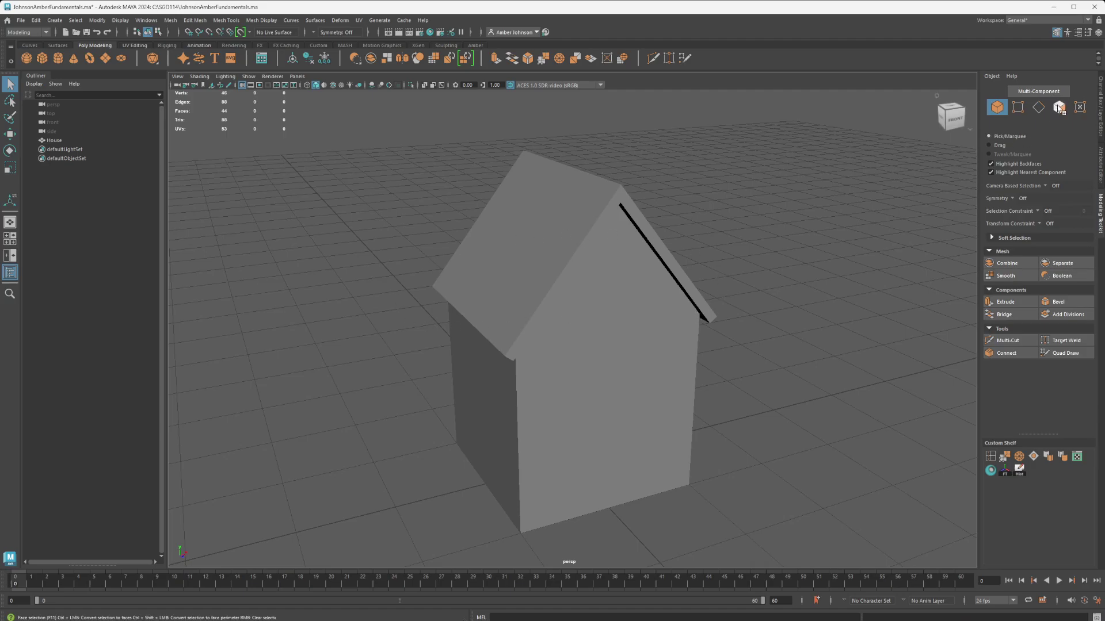
{"action": "left_click", "coordinate": [656, 343]}
{"action": "right_click", "coordinate": [648, 347]}
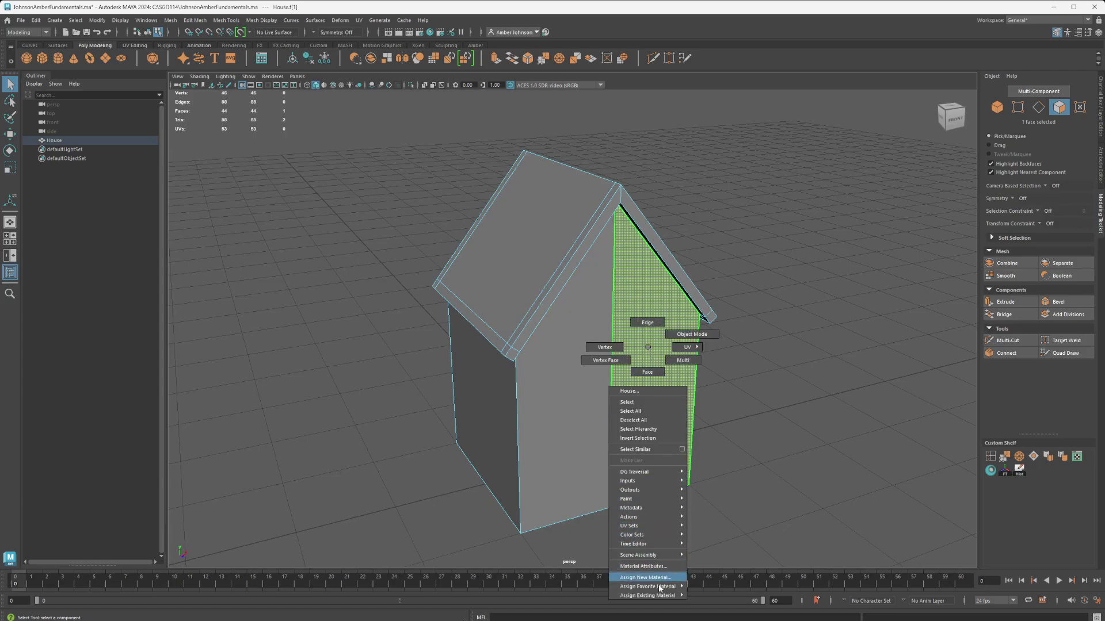
{"action": "left_click", "coordinate": [648, 350]}
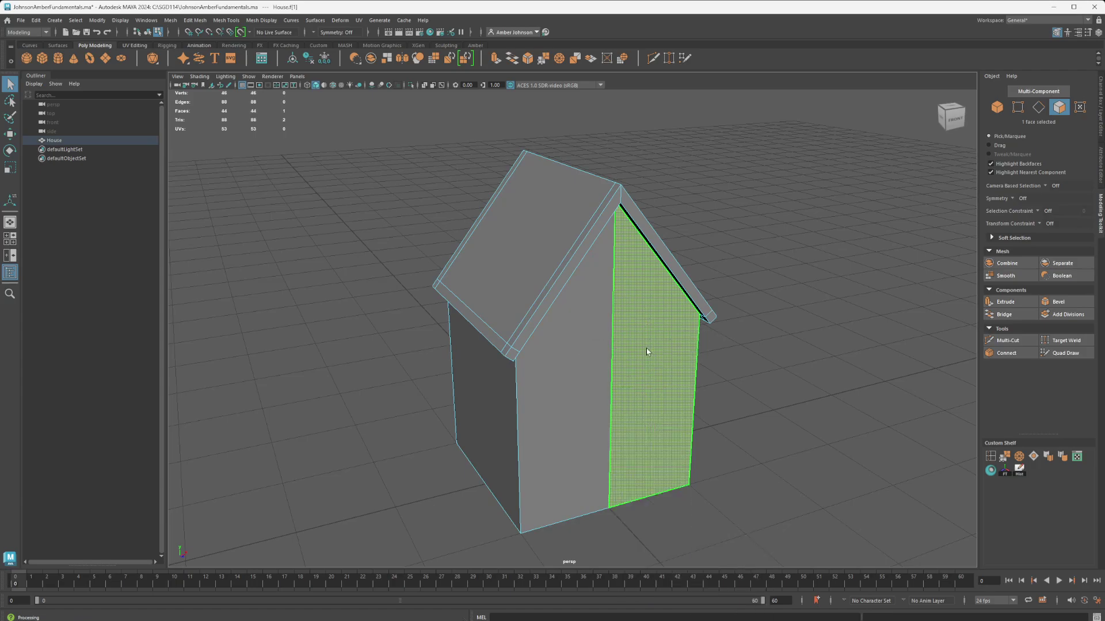
Return to object mode with the House selected and open the Hypershade
{"action": "left_click", "coordinate": [997, 107]}
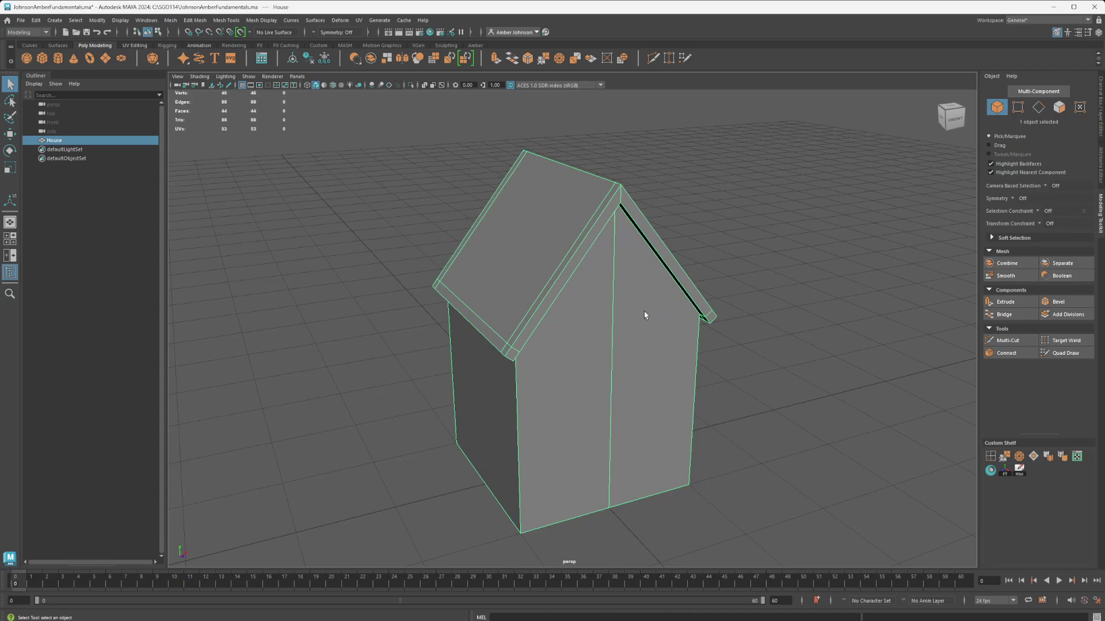
{"action": "left_click", "coordinate": [431, 33]}
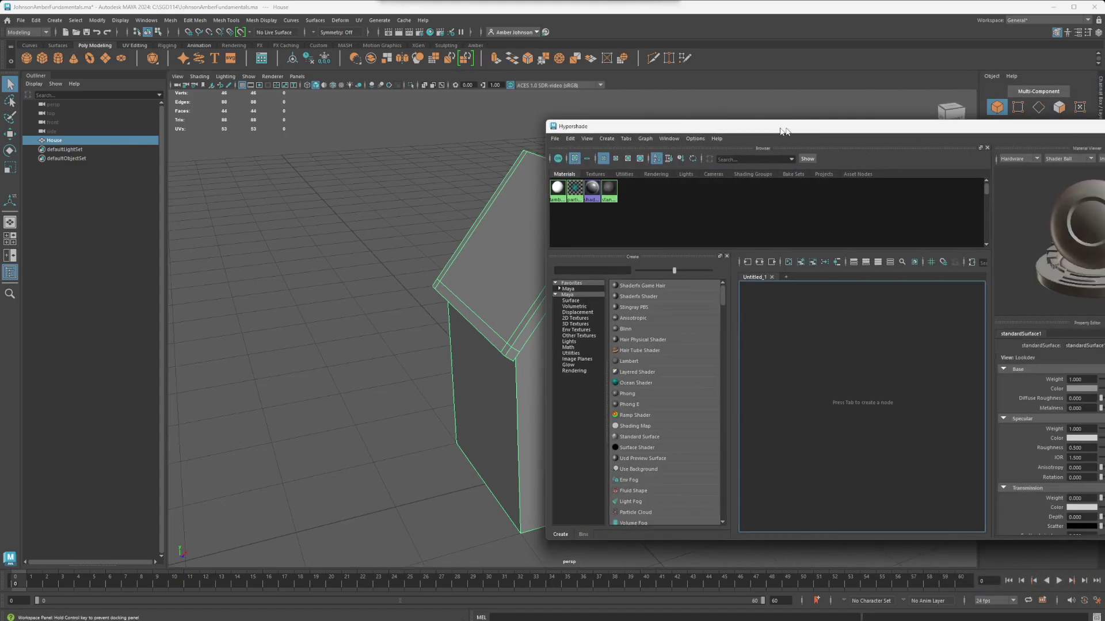
Create a Lambert material in the Hypershade and name it Blue
{"action": "left_click_drag", "start_coordinate": [782, 129], "coordinate": [646, 93]}
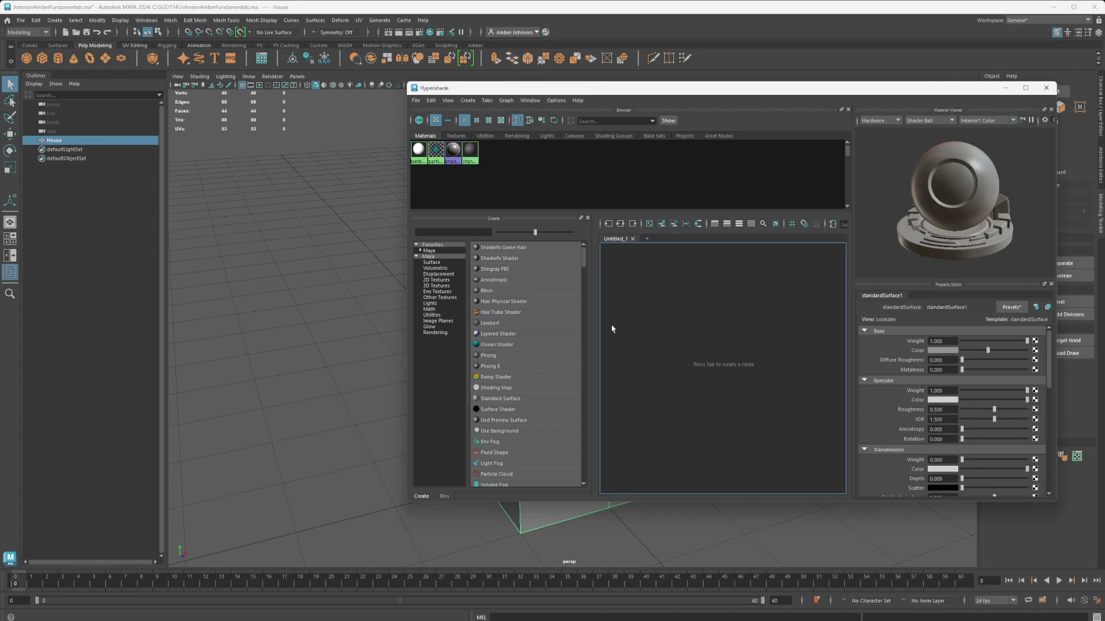
{"action": "left_click", "coordinate": [486, 323]}
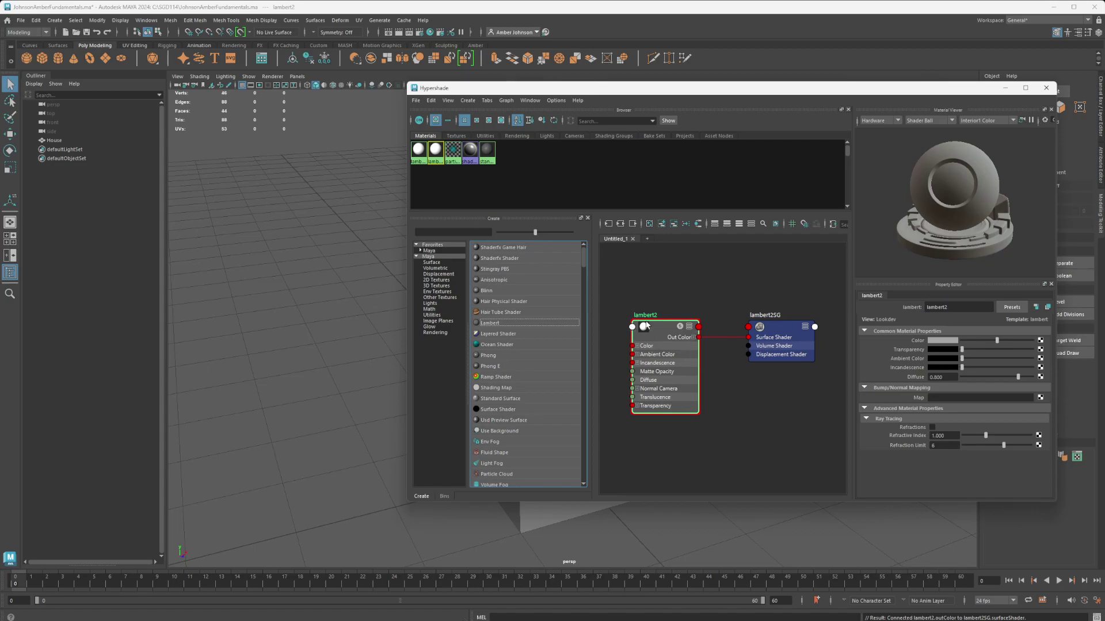
{"action": "left_click", "coordinate": [968, 309]}
{"action": "double_click", "coordinate": [950, 308]}
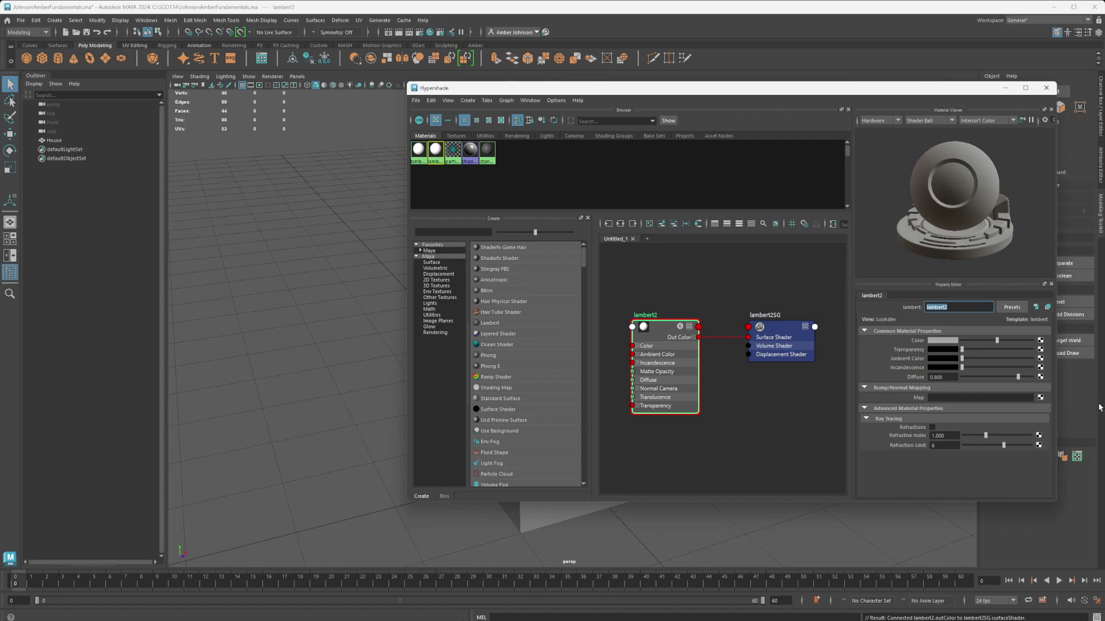
{"action": "type", "text": "Blue"}
{"action": "key", "text": "Return"}
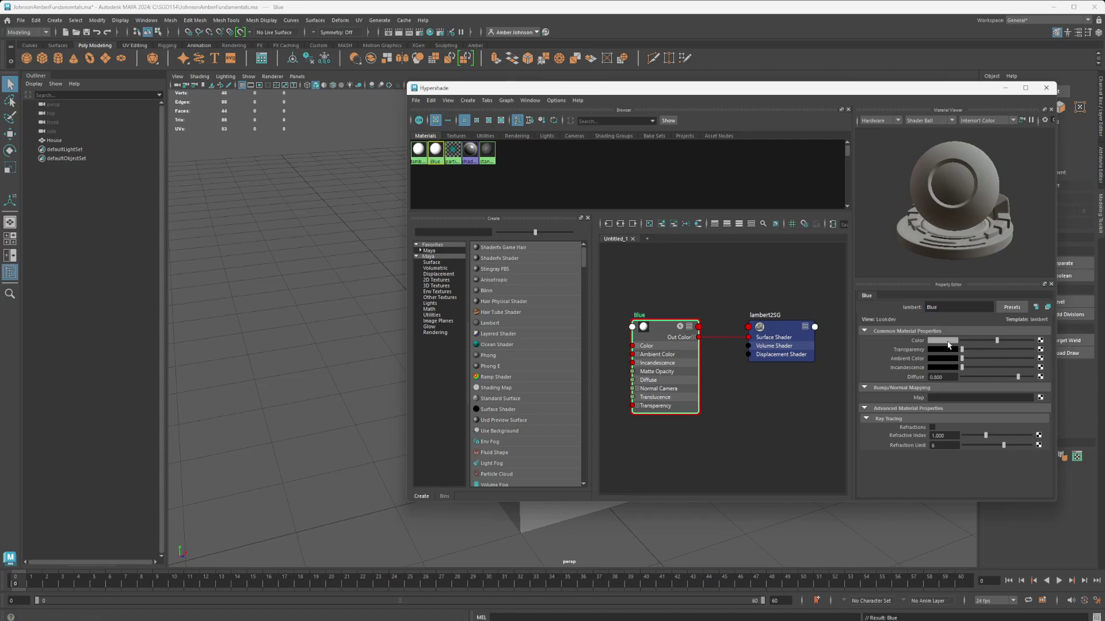
Set the Blue material's color to a muted teal blue and move the Hypershade aside to uncover the house
{"action": "left_click", "coordinate": [948, 344]}
{"action": "left_click", "coordinate": [994, 359]}
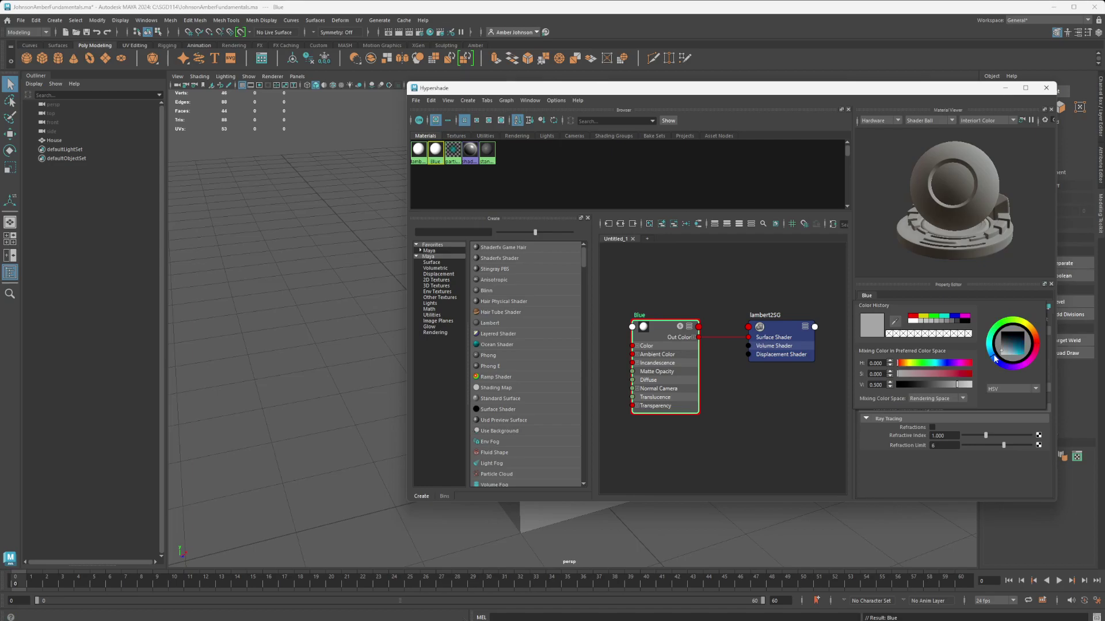
{"action": "left_click", "coordinate": [1014, 353]}
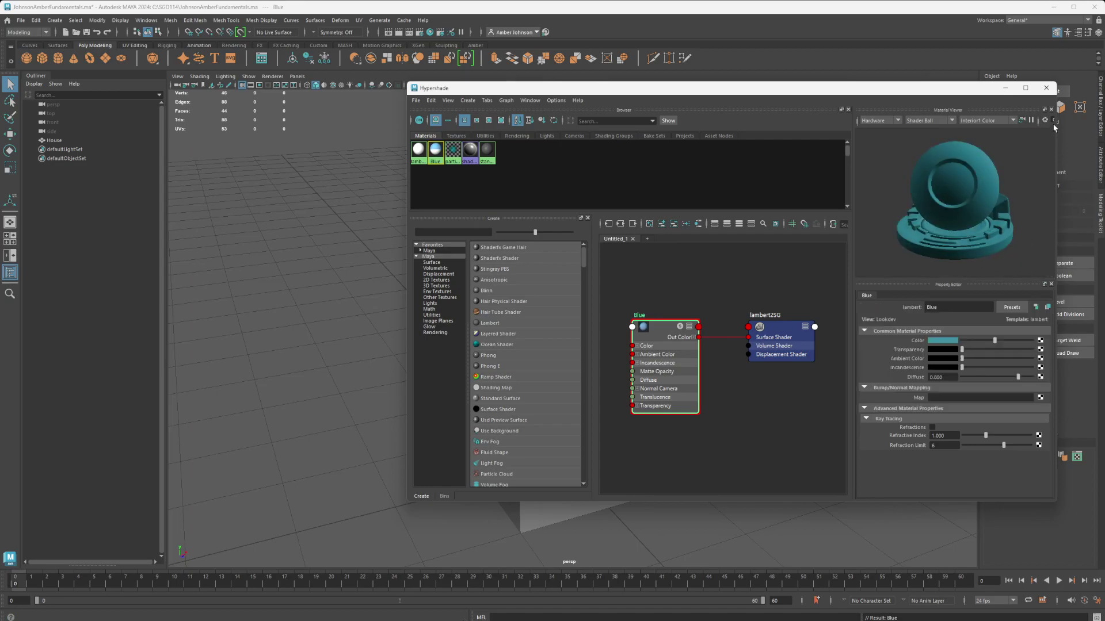
{"action": "left_click_drag", "start_coordinate": [674, 88], "coordinate": [1092, 126]}
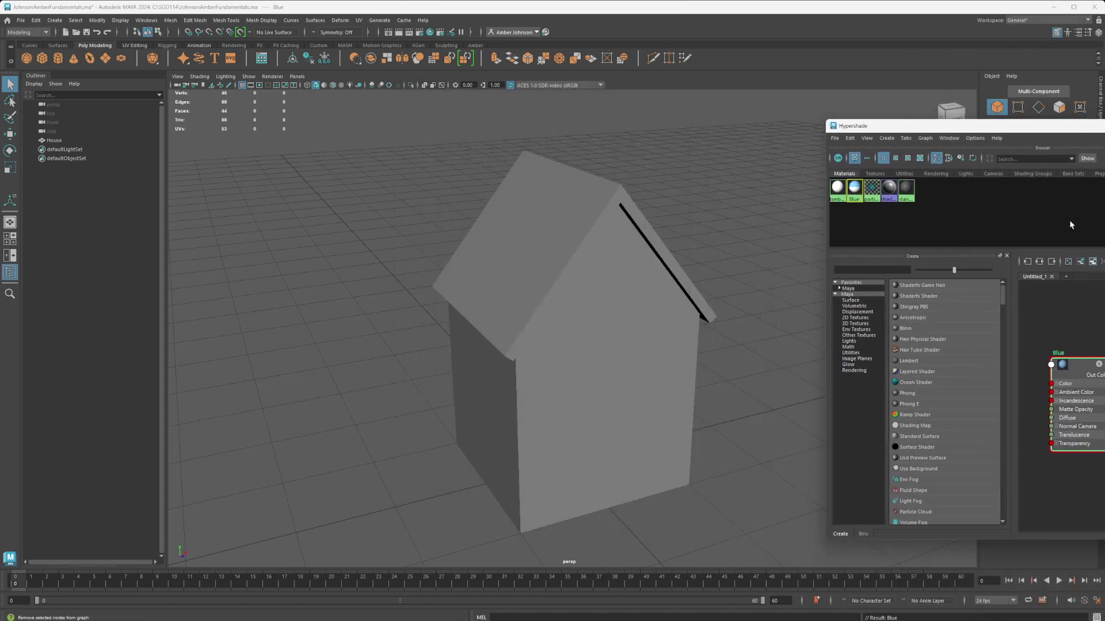
Create a second Lambert material in the Hypershade and name it Brown
{"action": "left_click_drag", "start_coordinate": [950, 131], "coordinate": [640, 89]}
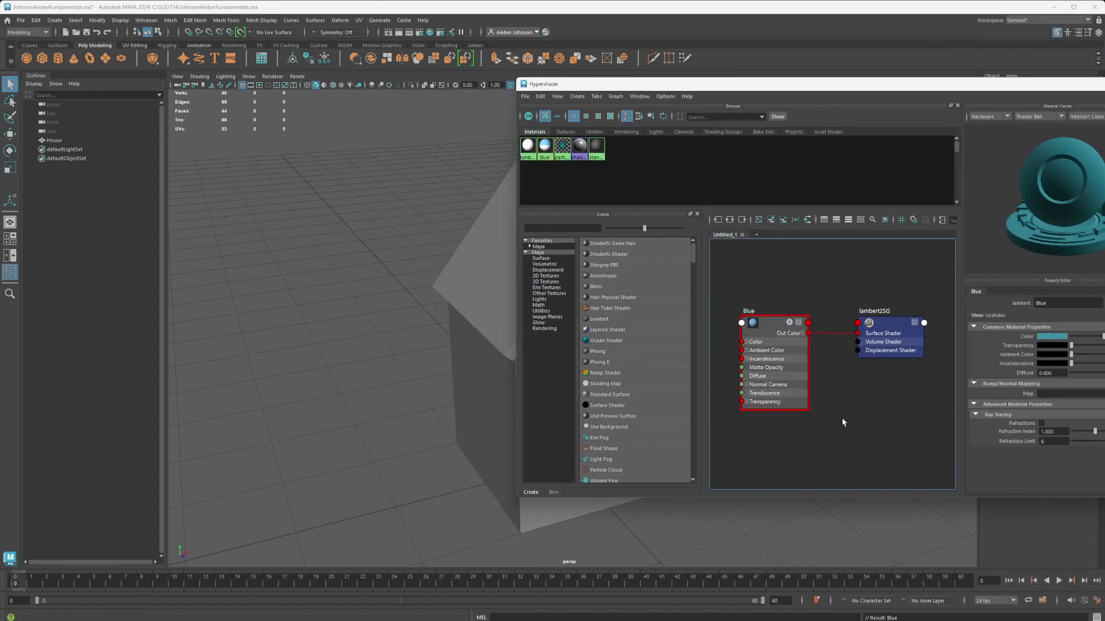
{"action": "scroll", "coordinate": [860, 422], "scroll_direction": "down", "scroll_amount": 2}
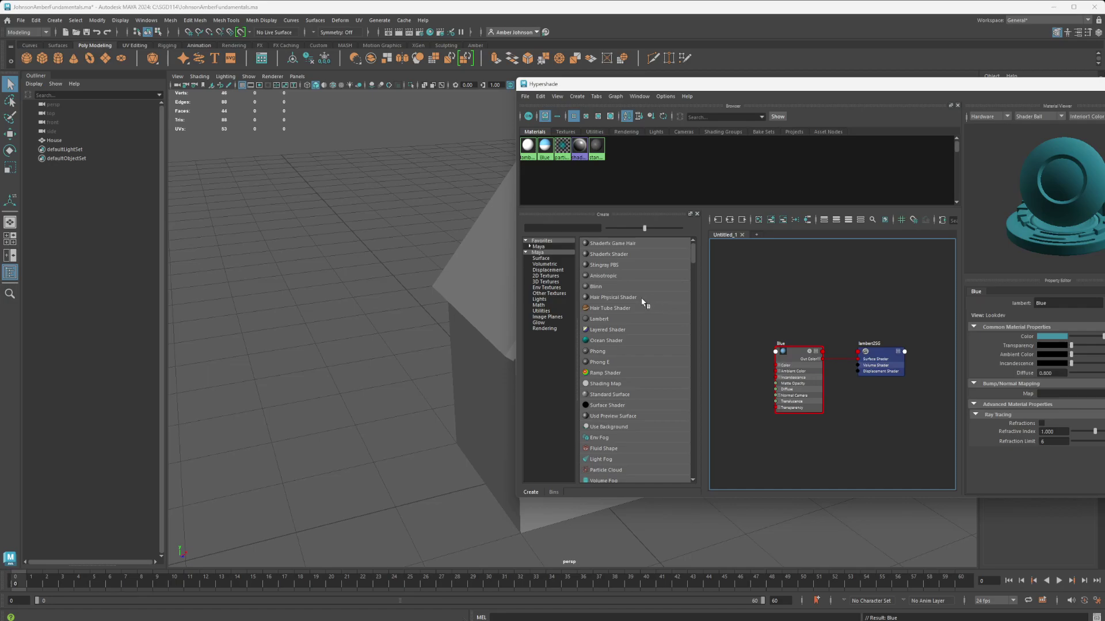
{"action": "left_click", "coordinate": [600, 319]}
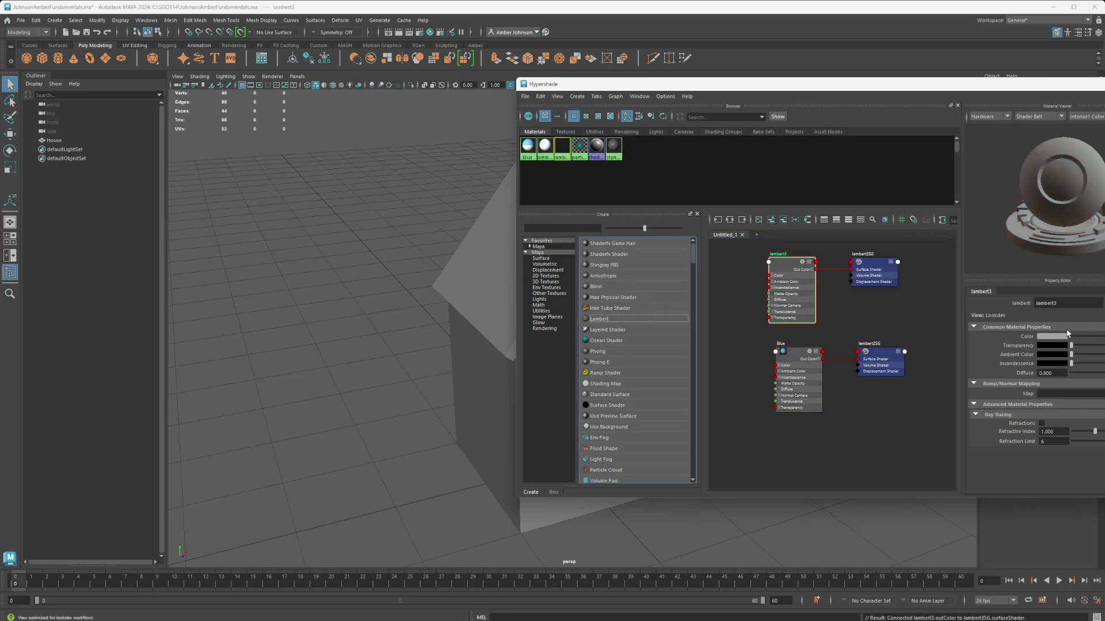
{"action": "left_click", "coordinate": [1065, 303]}
{"action": "left_click_drag", "start_coordinate": [1063, 304], "coordinate": [1021, 304]}
{"action": "type", "text": "Brown"}
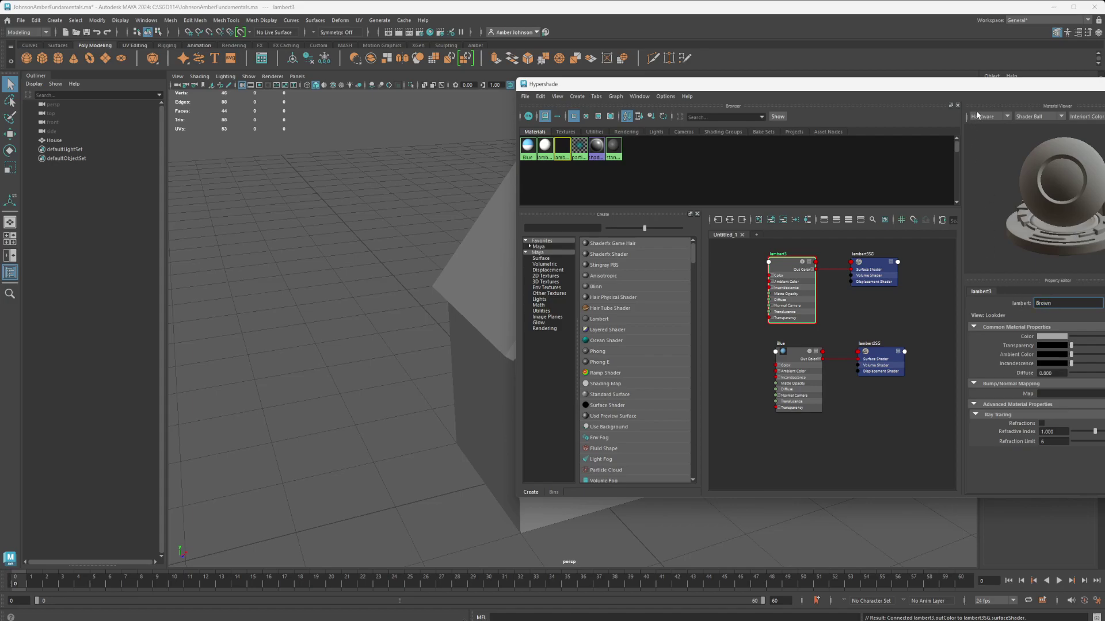
{"action": "left_click_drag", "start_coordinate": [805, 84], "coordinate": [629, 83]}
{"action": "key", "text": "Return"}
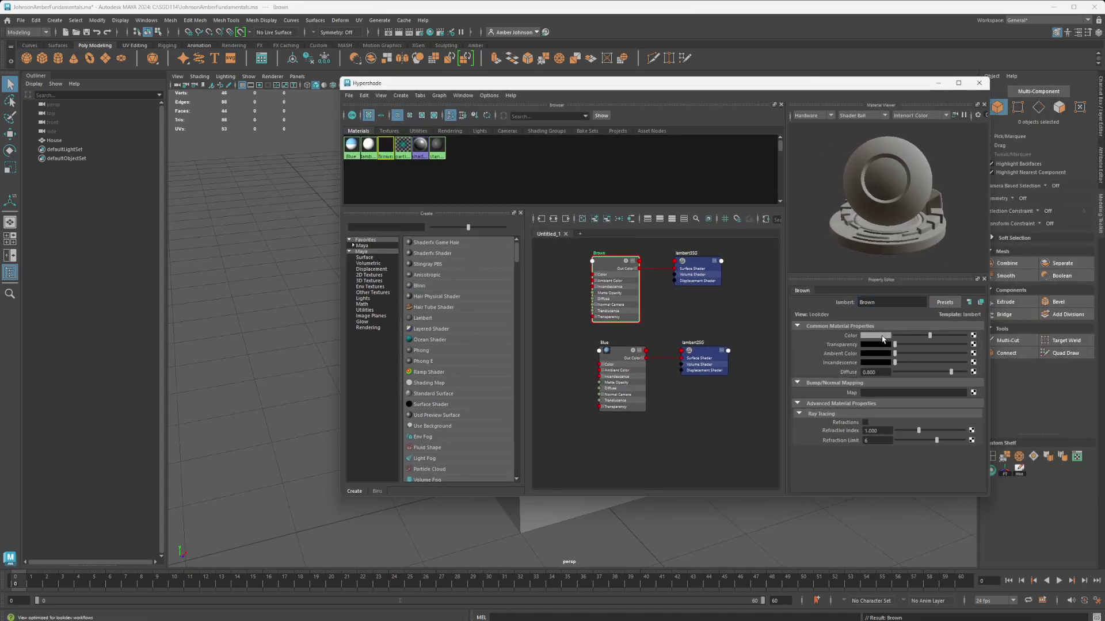
Set the Brown material's color to an orange-brown and close the Hypershade
{"action": "left_click", "coordinate": [882, 337]}
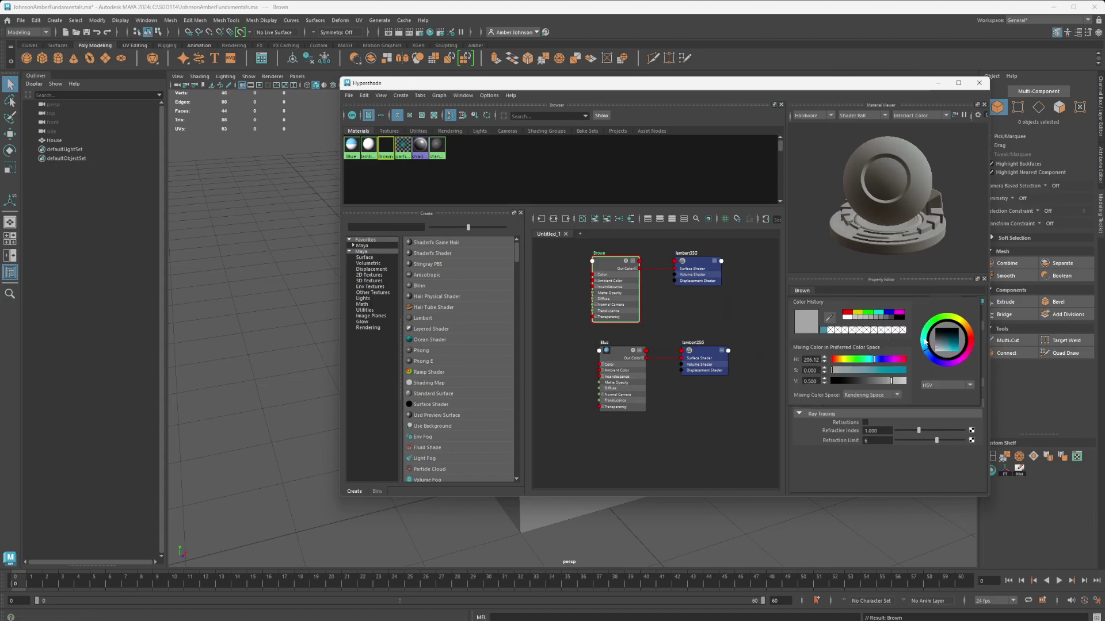
{"action": "left_click", "coordinate": [971, 329]}
{"action": "left_click_drag", "start_coordinate": [950, 347], "coordinate": [954, 348]}
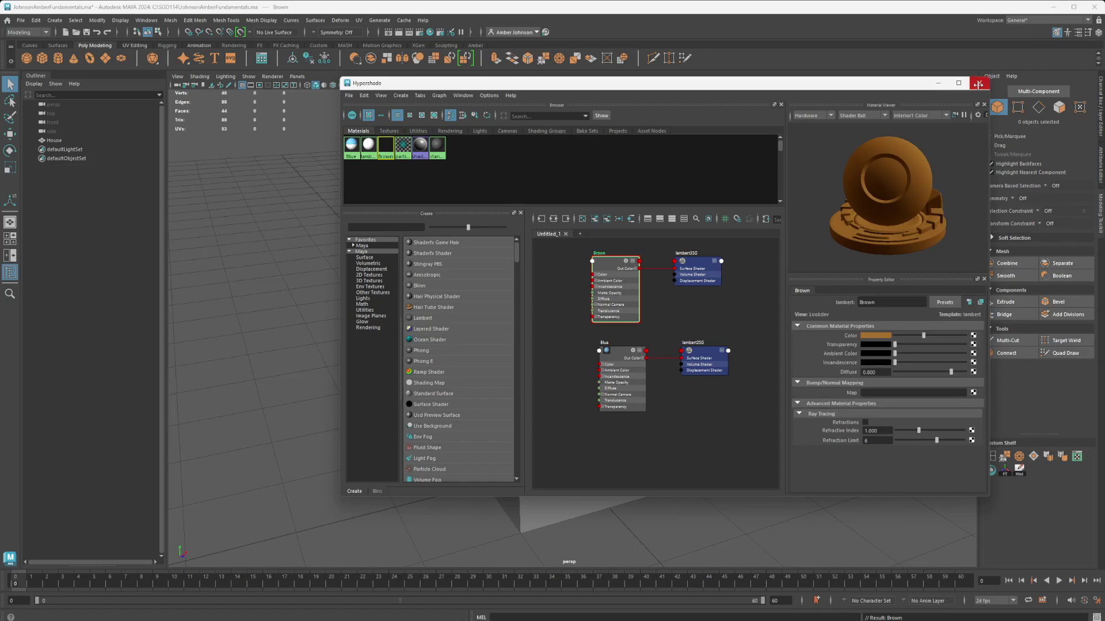
{"action": "left_click", "coordinate": [978, 83]}
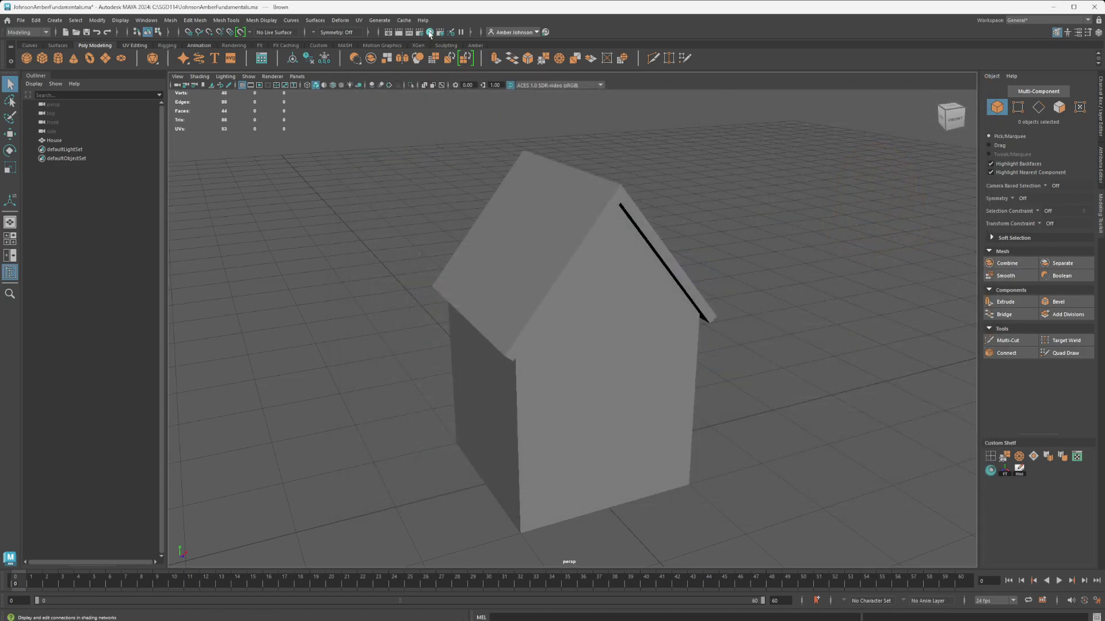
Reopen the Hypershade, create a third Lambert material, and place its material and shading group nodes beneath the Blue nodes
{"action": "left_click", "coordinate": [1019, 456]}
{"action": "left_click", "coordinate": [713, 424]}
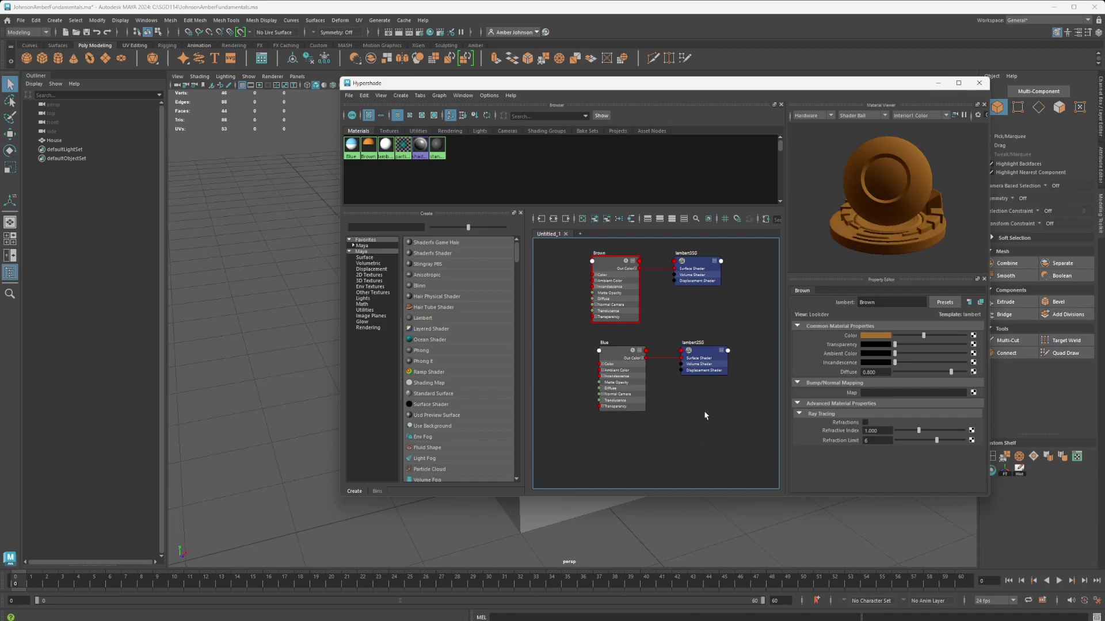
{"action": "left_click", "coordinate": [424, 319]}
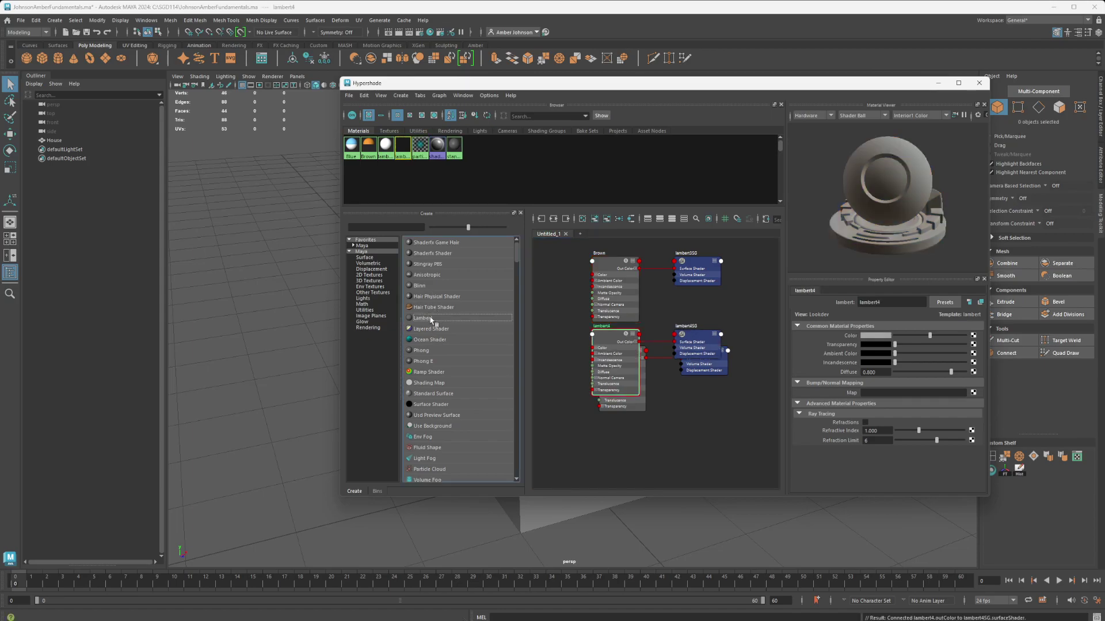
{"action": "left_click_drag", "start_coordinate": [610, 332], "coordinate": [598, 452]}
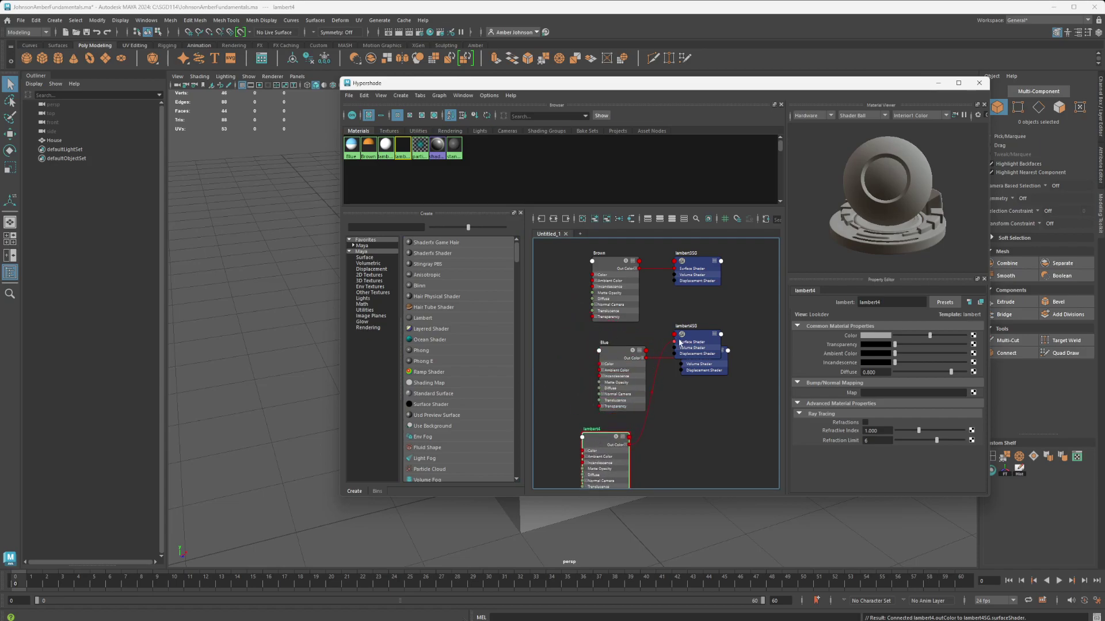
{"action": "mouse_move", "coordinate": [691, 333]}
{"action": "left_mouse_down"}
{"action": "mouse_move", "coordinate": [697, 423]}
{"action": "mouse_move", "coordinate": [682, 442]}
{"action": "left_mouse_up"}
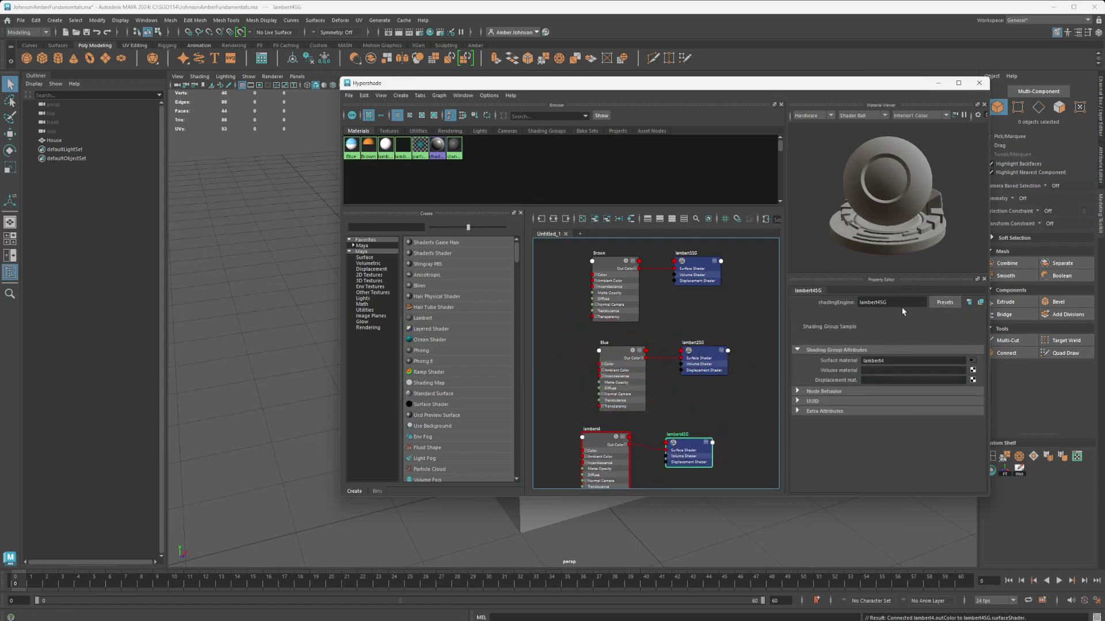
Rename the third Lambert's shading group to Whiteg
{"action": "left_click_drag", "start_coordinate": [897, 303], "coordinate": [797, 297]}
{"action": "type", "text": "White"}
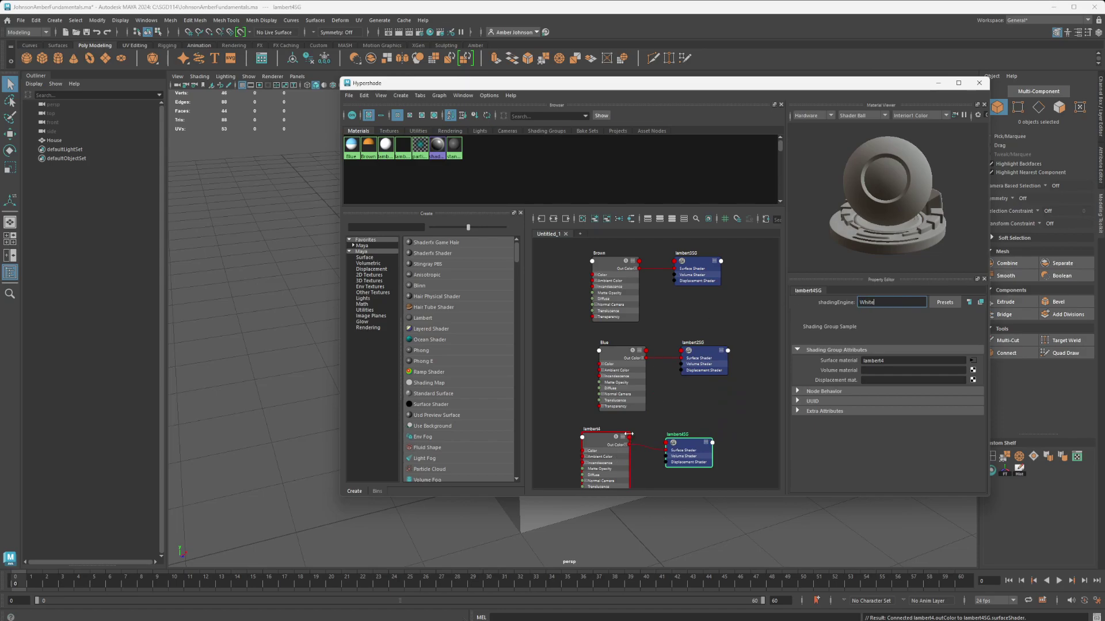
{"action": "key", "text": "Return"}
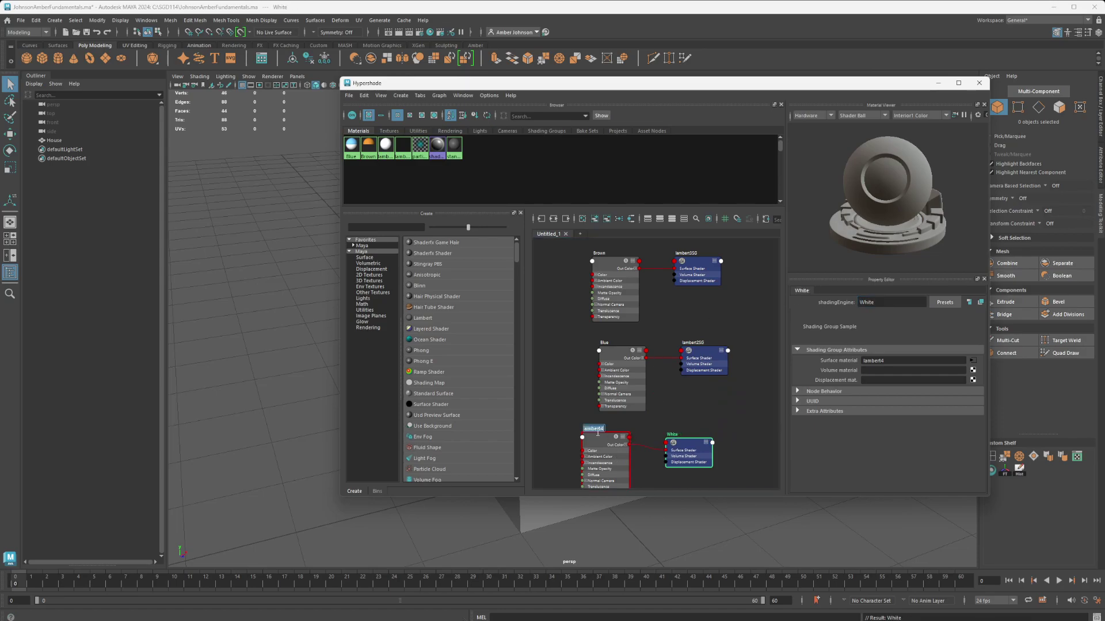
{"action": "left_click", "coordinate": [881, 303]}
{"action": "type", "text": "g"}
{"action": "key", "text": "Return"}
Rename the third Lambert material to White
{"action": "left_click", "coordinate": [603, 442]}
{"action": "left_click_drag", "start_coordinate": [889, 302], "coordinate": [800, 299]}
{"action": "type", "text": "White"}
{"action": "key", "text": "Return"}
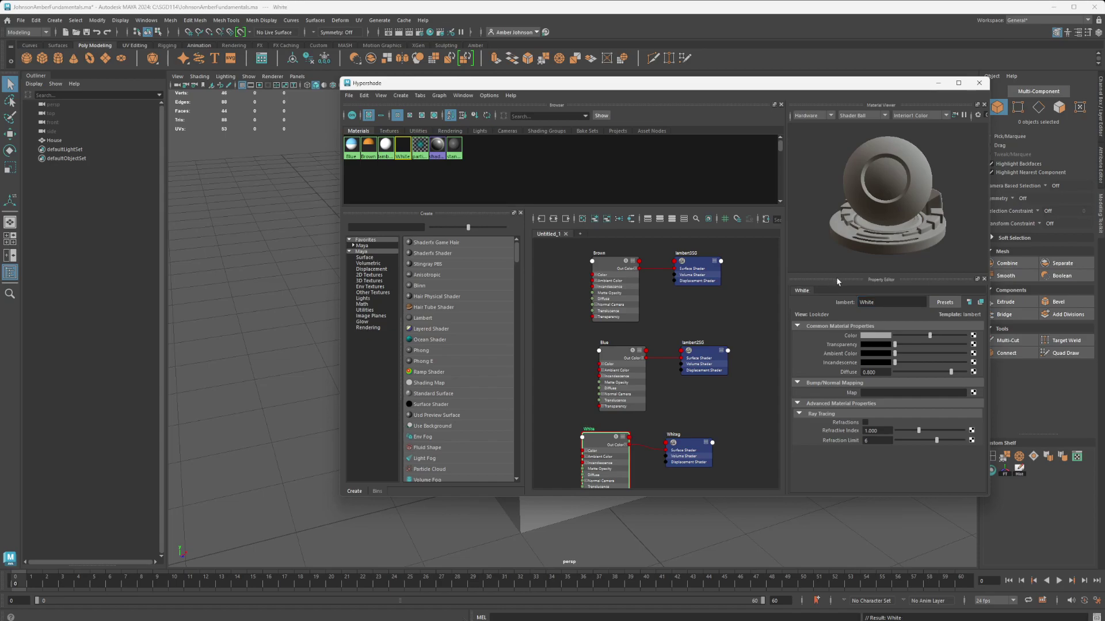
Set the White material's color to pure white with a value of 1.000 and close the Hypershade
{"action": "left_click", "coordinate": [878, 338]}
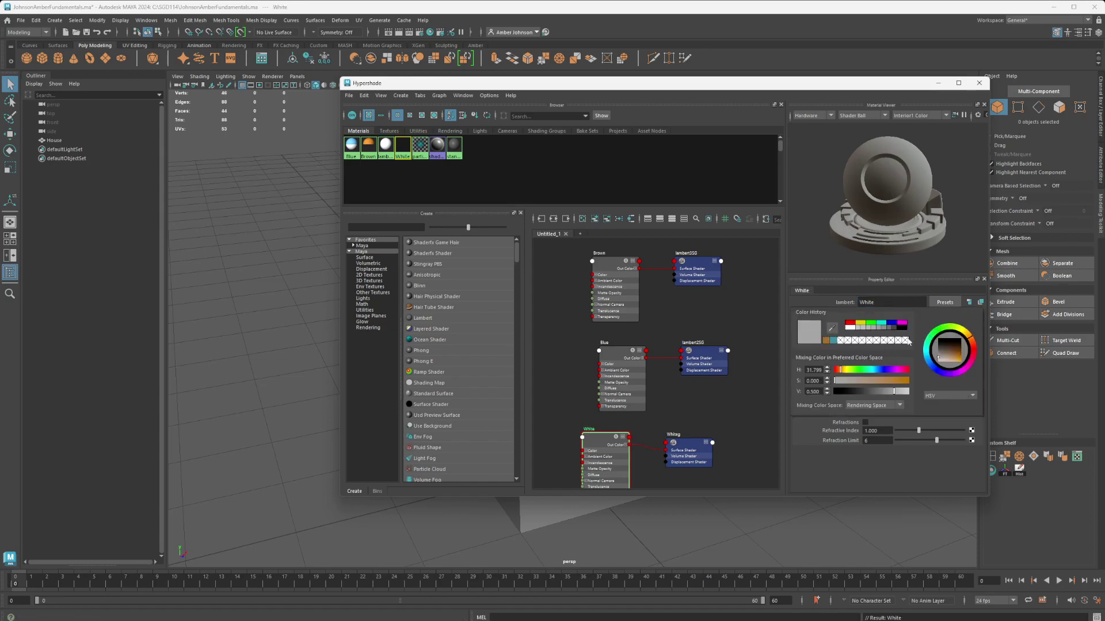
{"action": "left_click_drag", "start_coordinate": [944, 347], "coordinate": [897, 417]}
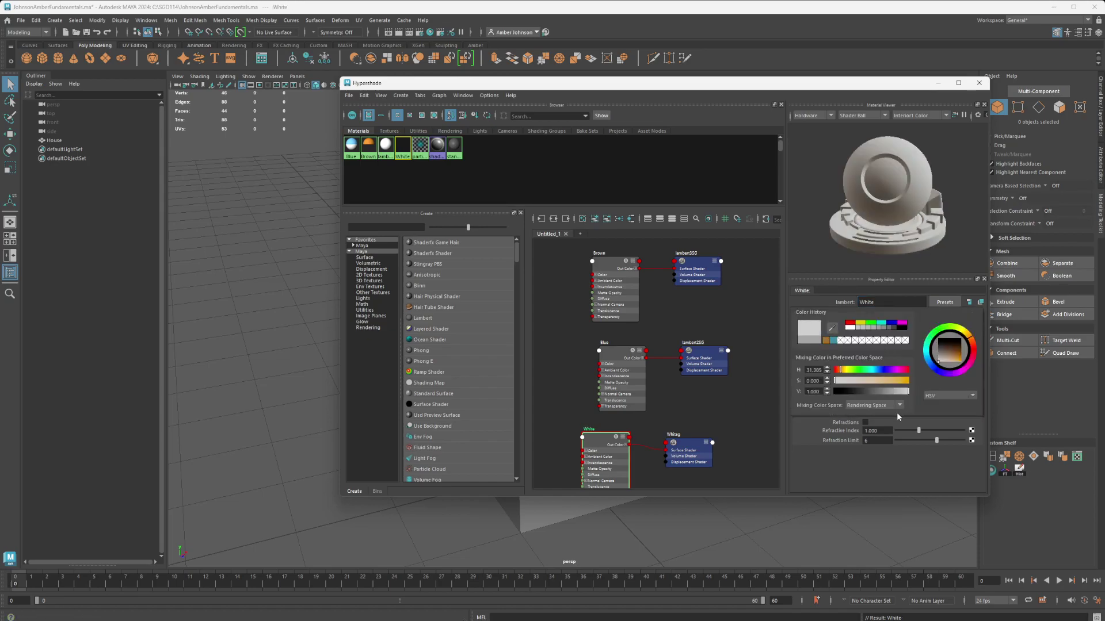
{"action": "left_click", "coordinate": [979, 83]}
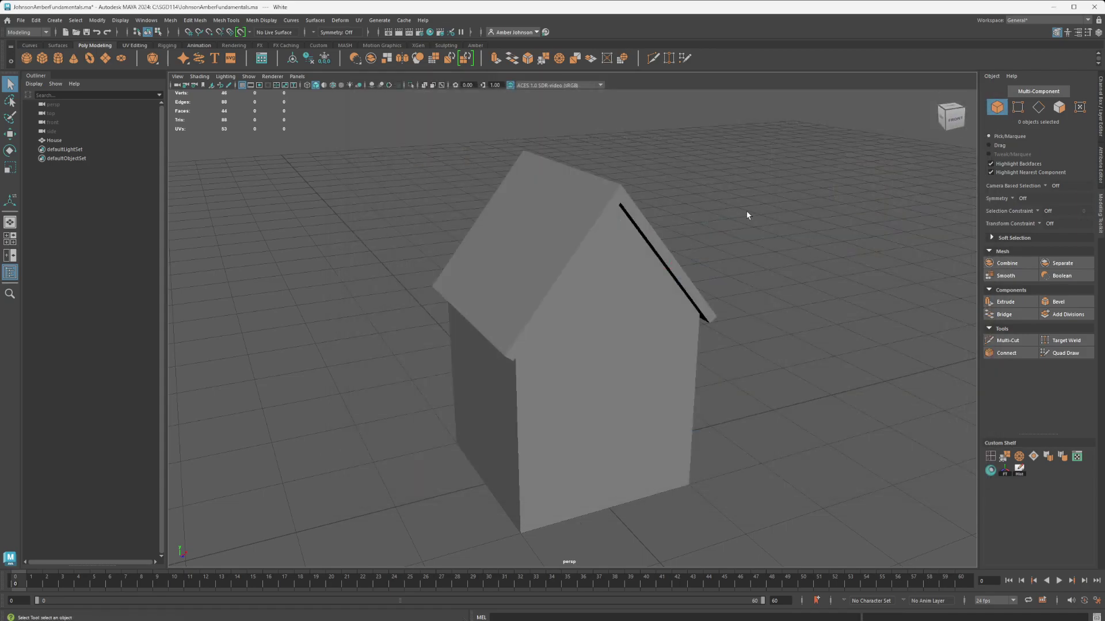
{"action": "left_click", "coordinate": [628, 312]}
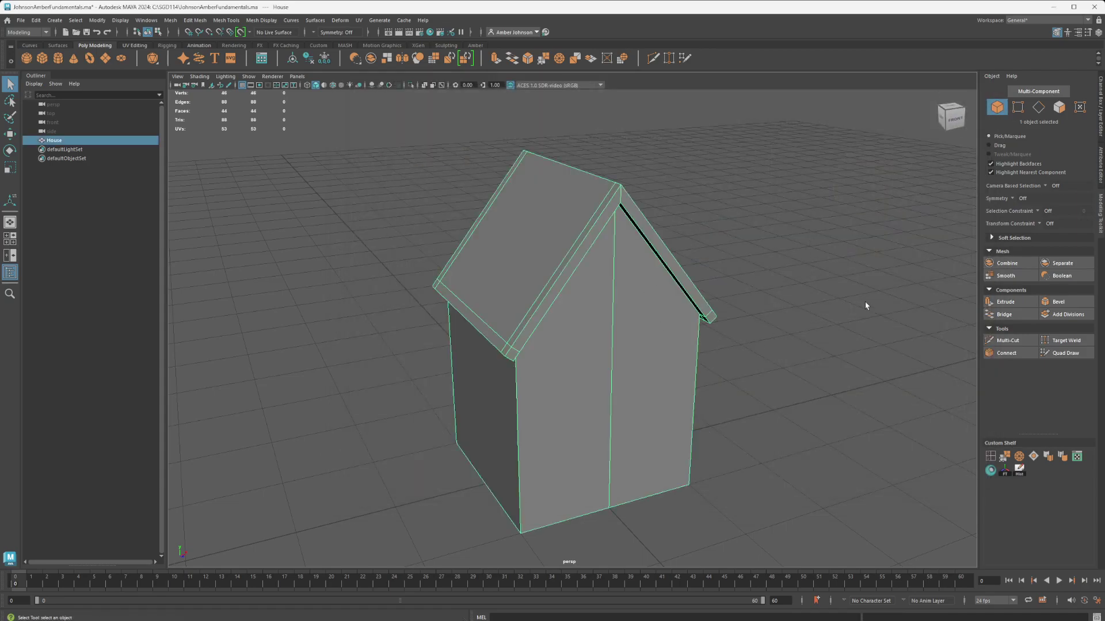
{"action": "key", "text": "F11"}
{"action": "left_click", "coordinate": [653, 357]}
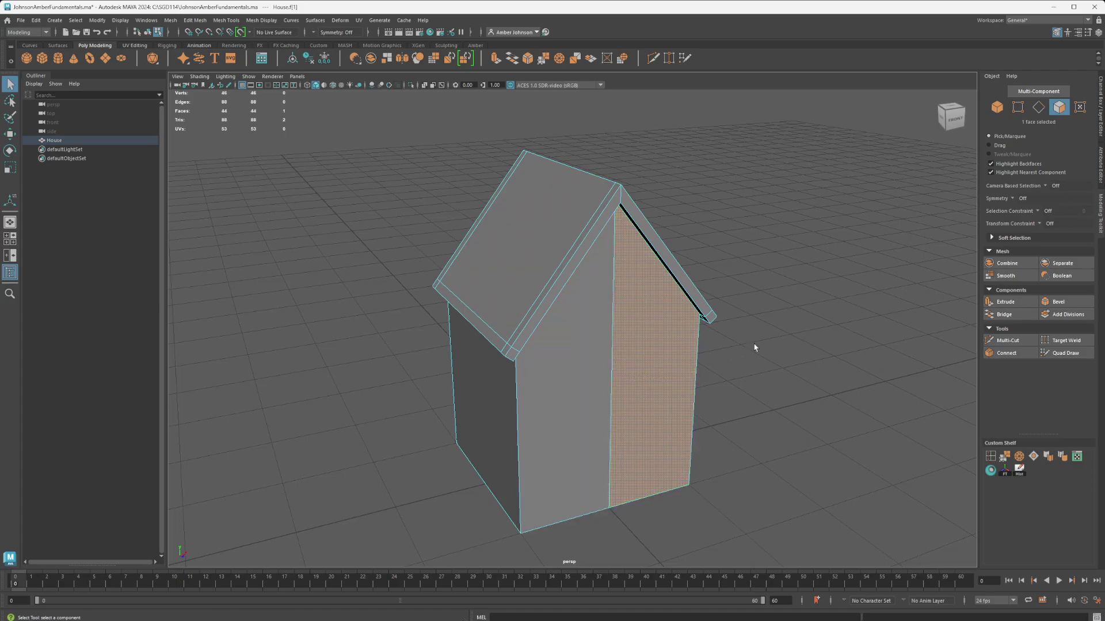
{"action": "left_click_drag", "start_coordinate": [783, 386], "coordinate": [617, 303], "text": "alt"}
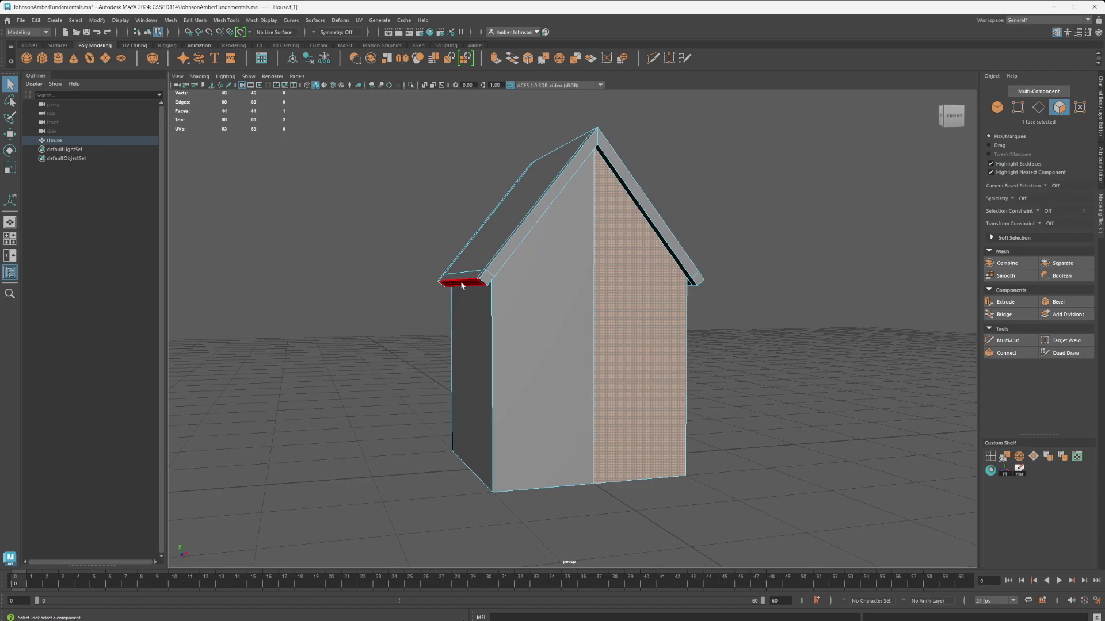
{"action": "left_click_drag", "start_coordinate": [489, 277], "coordinate": [481, 239], "text": "alt"}
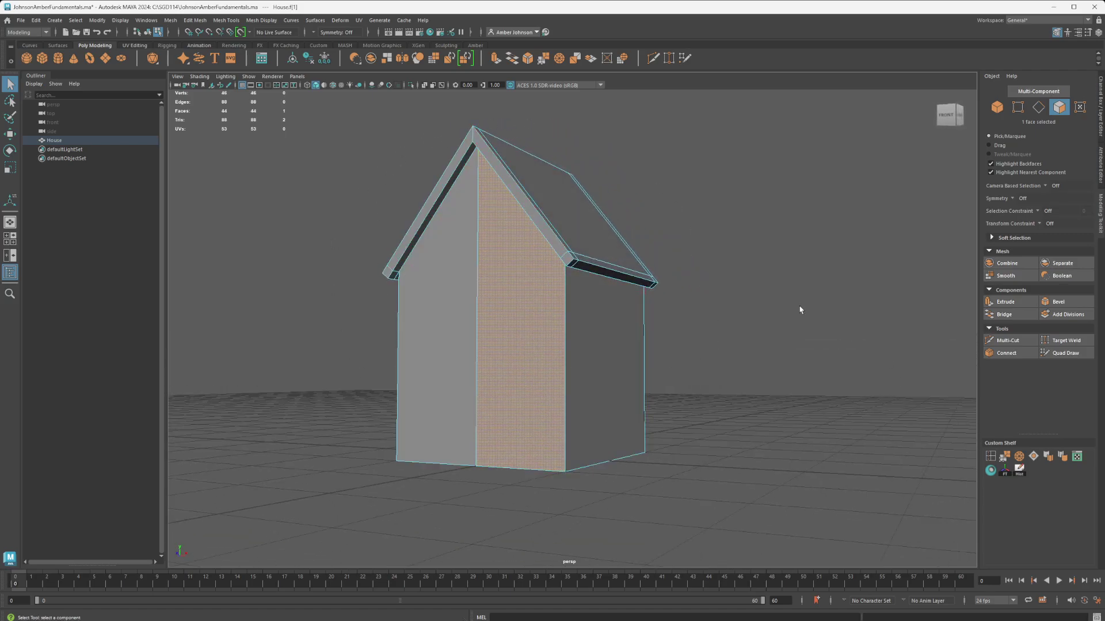
{"action": "left_click_drag", "start_coordinate": [594, 433], "coordinate": [833, 358], "text": "alt"}
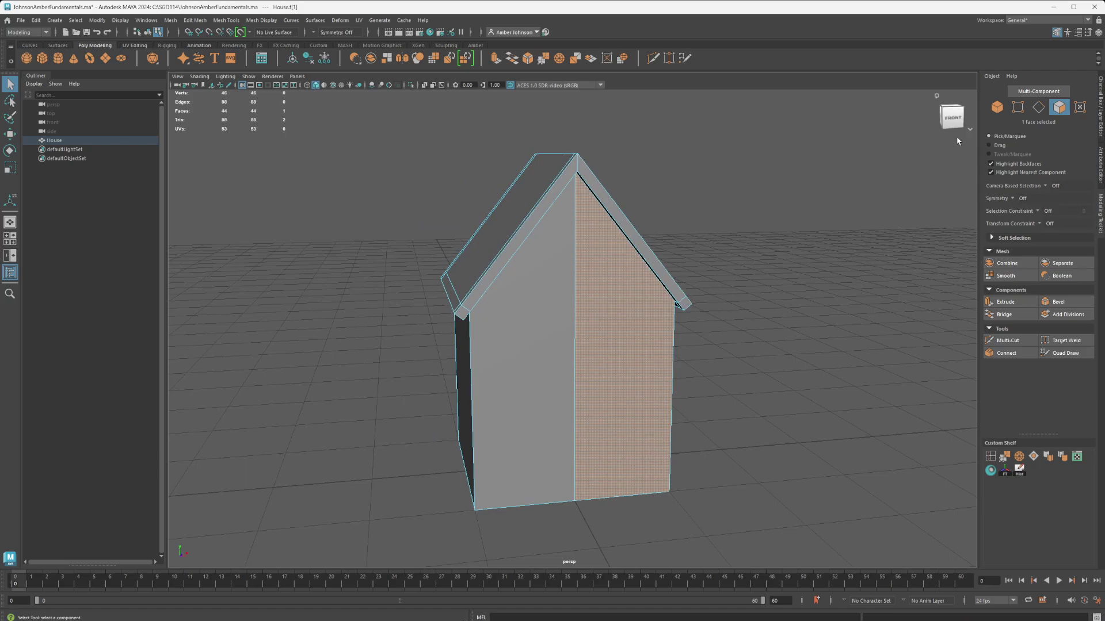
{"action": "left_click", "coordinate": [996, 109]}
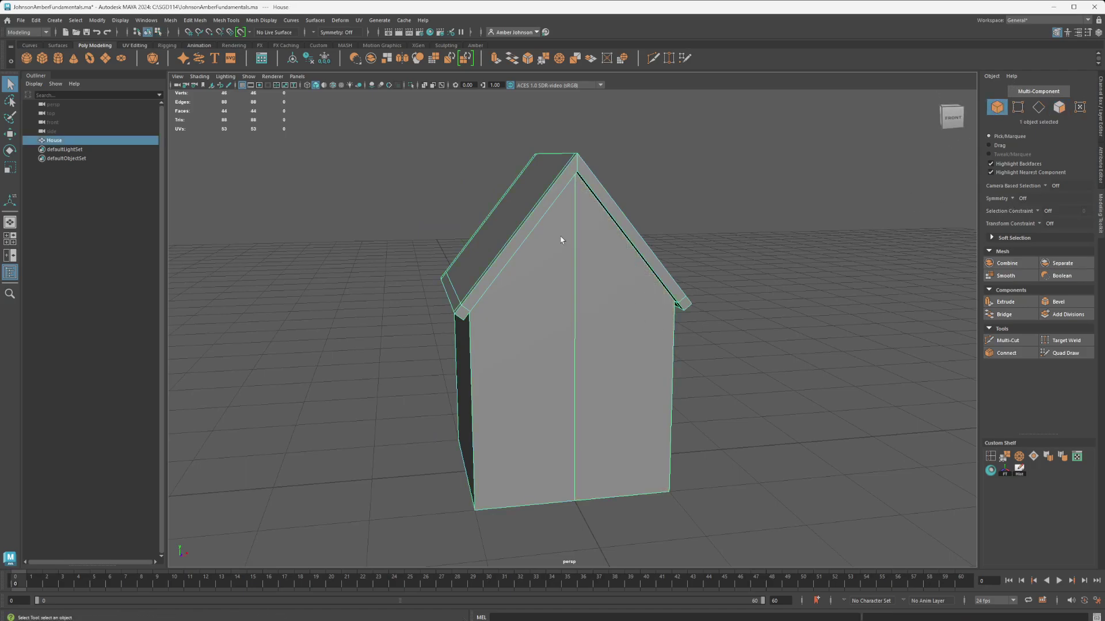
Assign the existing White material to the whole House object
{"action": "right_click", "coordinate": [597, 270]}
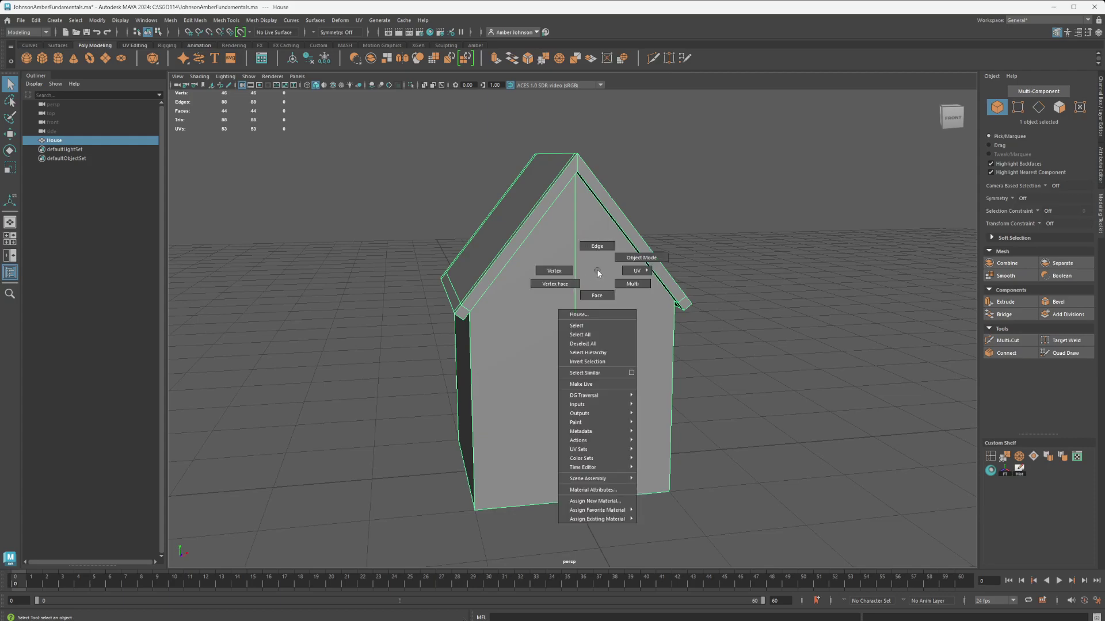
{"action": "mouse_move", "coordinate": [590, 520]}
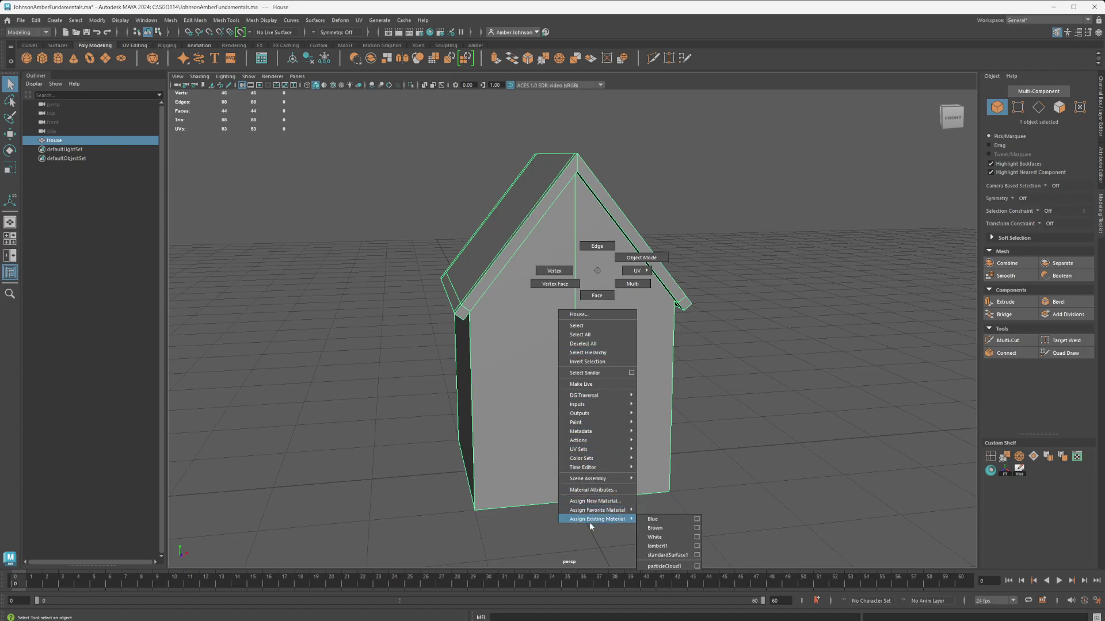
{"action": "left_click", "coordinate": [666, 537]}
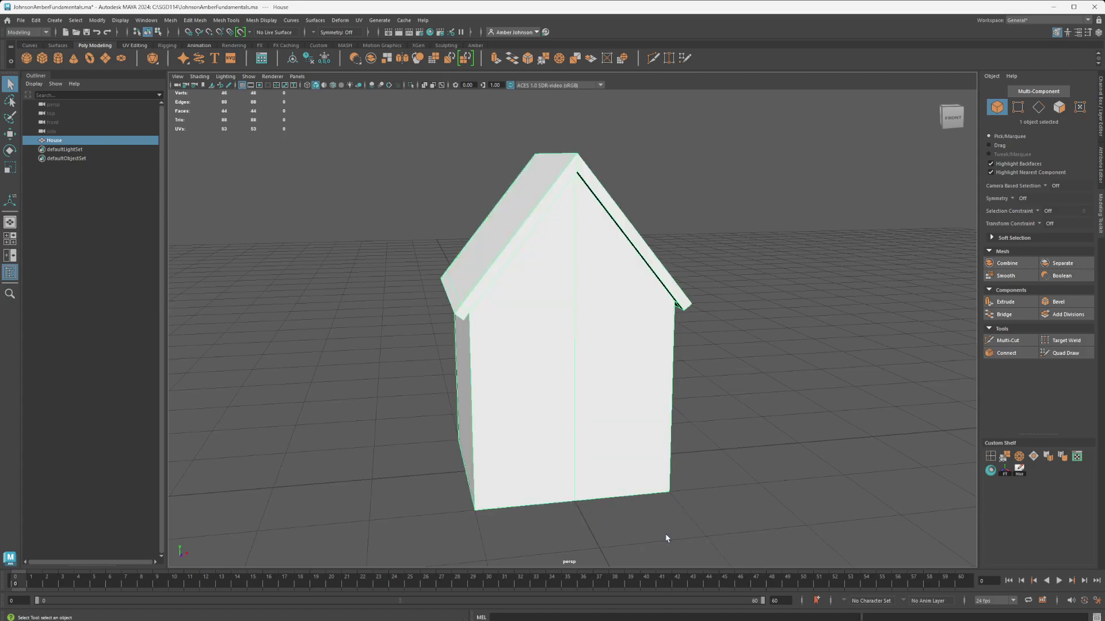
{"action": "left_click_drag", "start_coordinate": [776, 426], "coordinate": [662, 415], "text": "alt"}
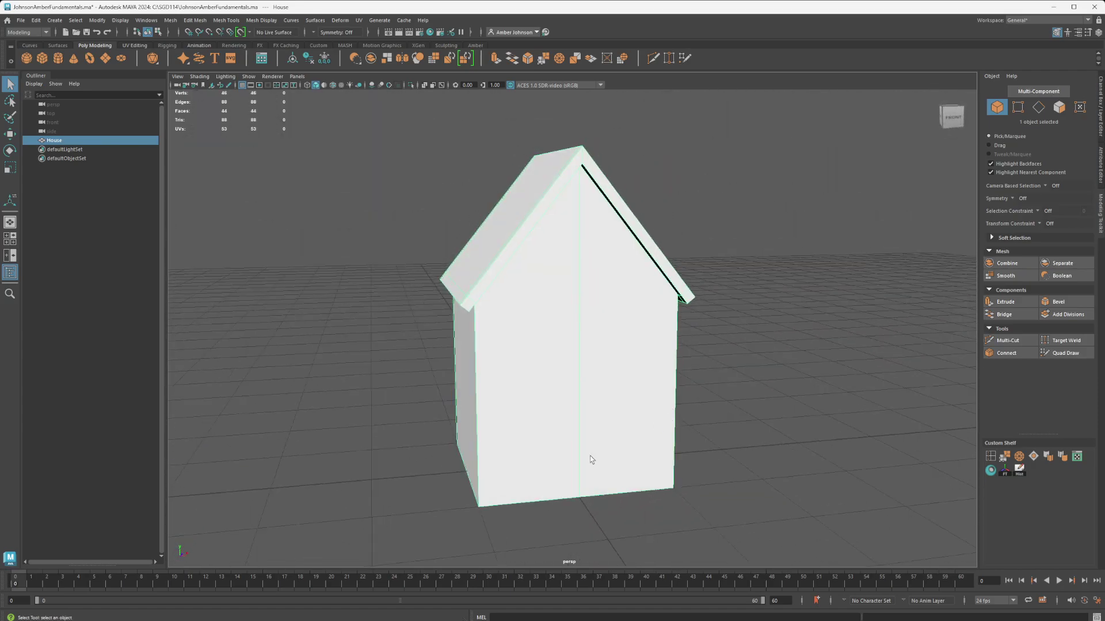
Select the six wall faces around the House and assign the existing Blue material to them
{"action": "left_click", "coordinate": [1059, 107]}
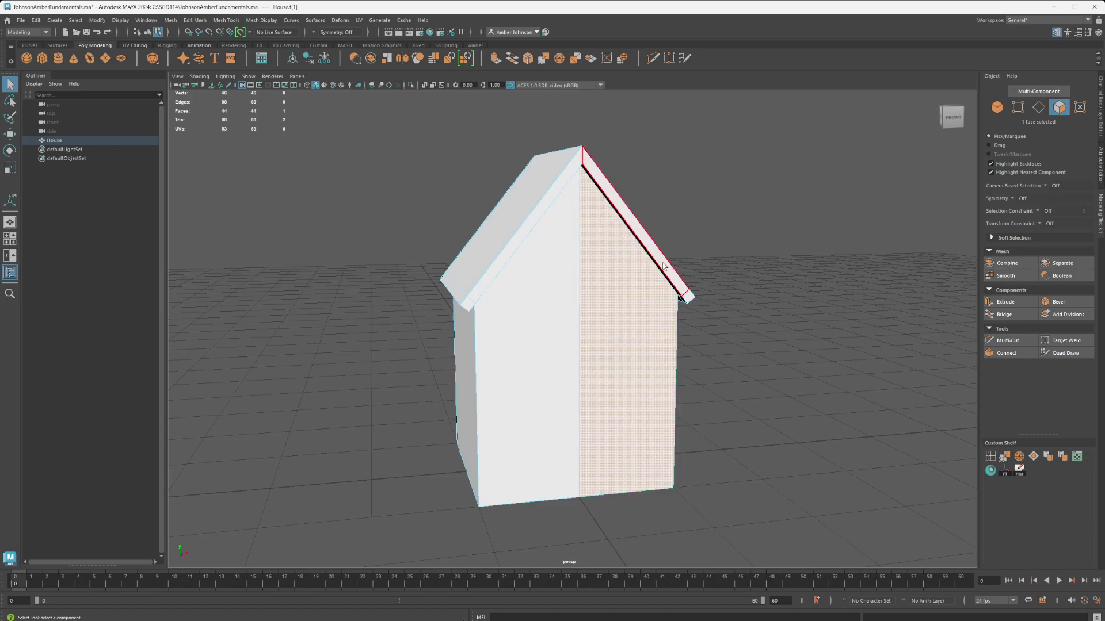
{"action": "left_click", "coordinate": [538, 436], "text": "shift"}
{"action": "left_click_drag", "start_coordinate": [538, 436], "coordinate": [646, 434], "text": "alt"}
{"action": "left_click", "coordinate": [602, 402], "text": "shift"}
{"action": "left_click", "coordinate": [654, 406], "text": "shift"}
{"action": "left_click", "coordinate": [557, 376], "text": "shift"}
{"action": "left_click_drag", "start_coordinate": [559, 440], "coordinate": [656, 451], "text": "alt"}
{"action": "left_click", "coordinate": [557, 409], "text": "shift"}
{"action": "left_click_drag", "start_coordinate": [584, 457], "coordinate": [632, 464], "text": "alt"}
{"action": "right_click_drag", "start_coordinate": [555, 371], "coordinate": [619, 588]}
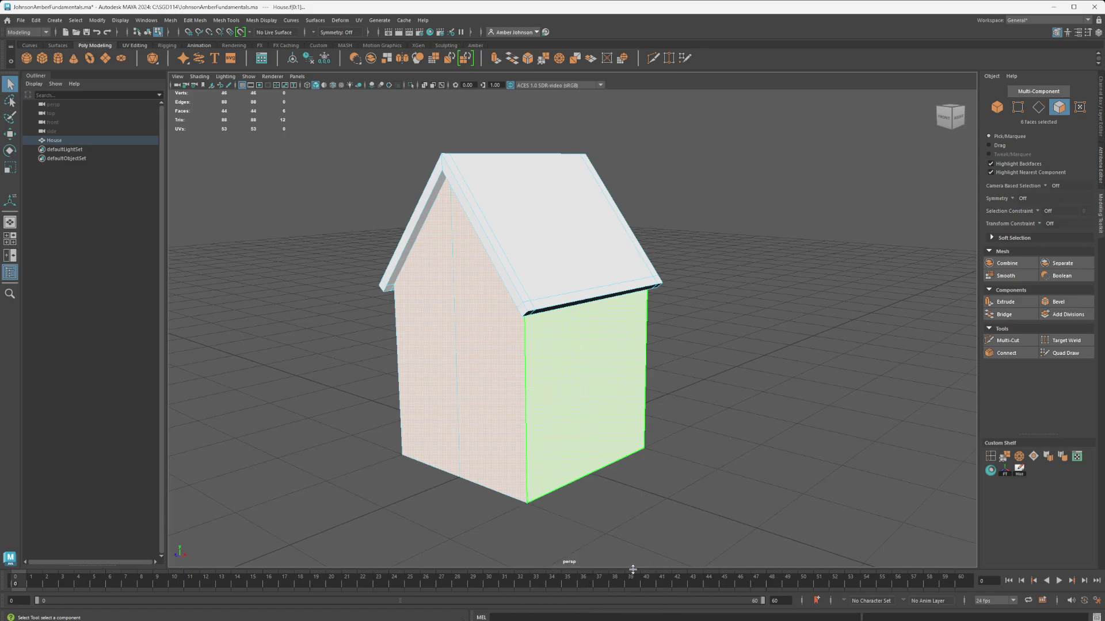
Select the large top face on each of the two roof slopes
{"action": "left_click_drag", "start_coordinate": [695, 428], "coordinate": [596, 323], "text": "alt"}
{"action": "left_click", "coordinate": [529, 227]}
{"action": "left_click_drag", "start_coordinate": [528, 227], "coordinate": [622, 403], "text": "alt"}
{"action": "left_click", "coordinate": [622, 330], "text": "shift"}
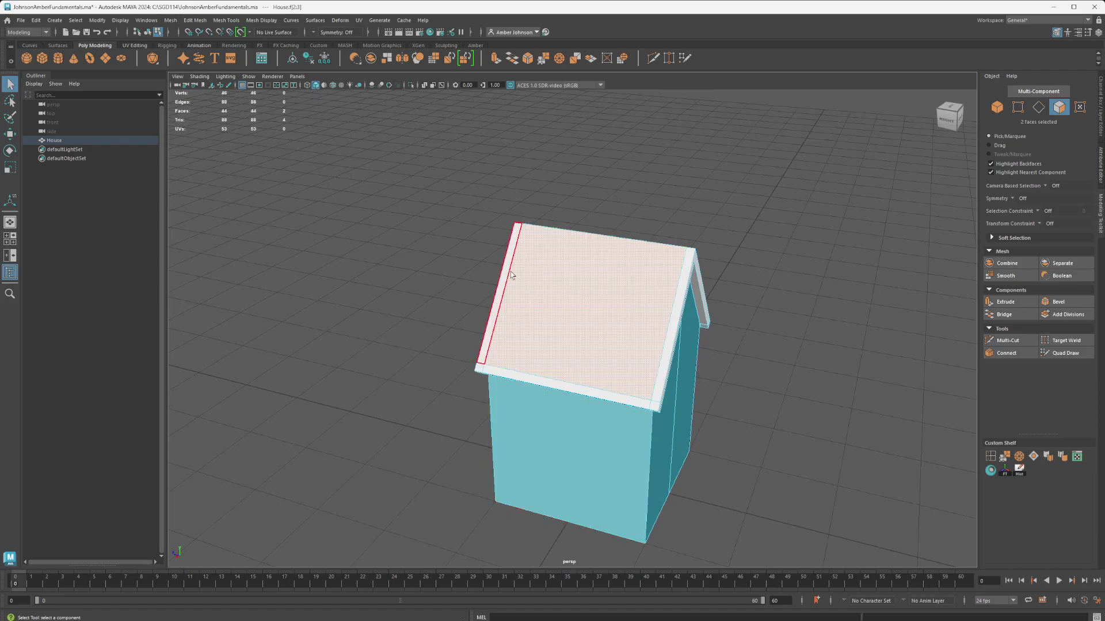
{"action": "left_click_drag", "start_coordinate": [813, 369], "coordinate": [692, 374], "text": "alt"}
{"action": "left_click_drag", "start_coordinate": [635, 423], "coordinate": [679, 387], "text": "alt"}
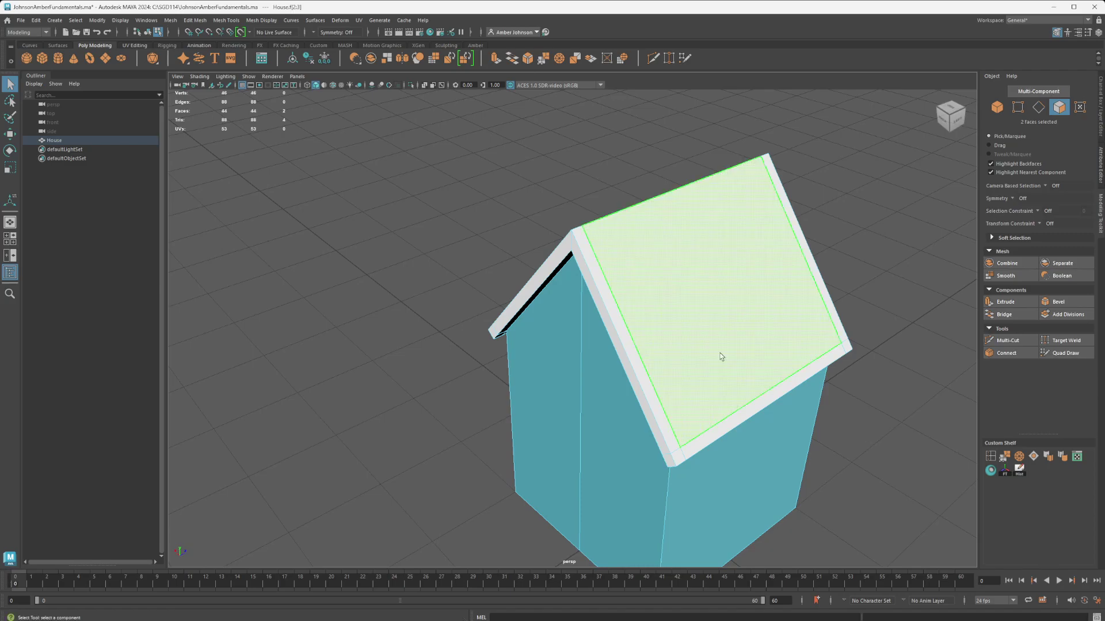
{"action": "left_click_drag", "start_coordinate": [759, 385], "coordinate": [619, 315], "text": "alt"}
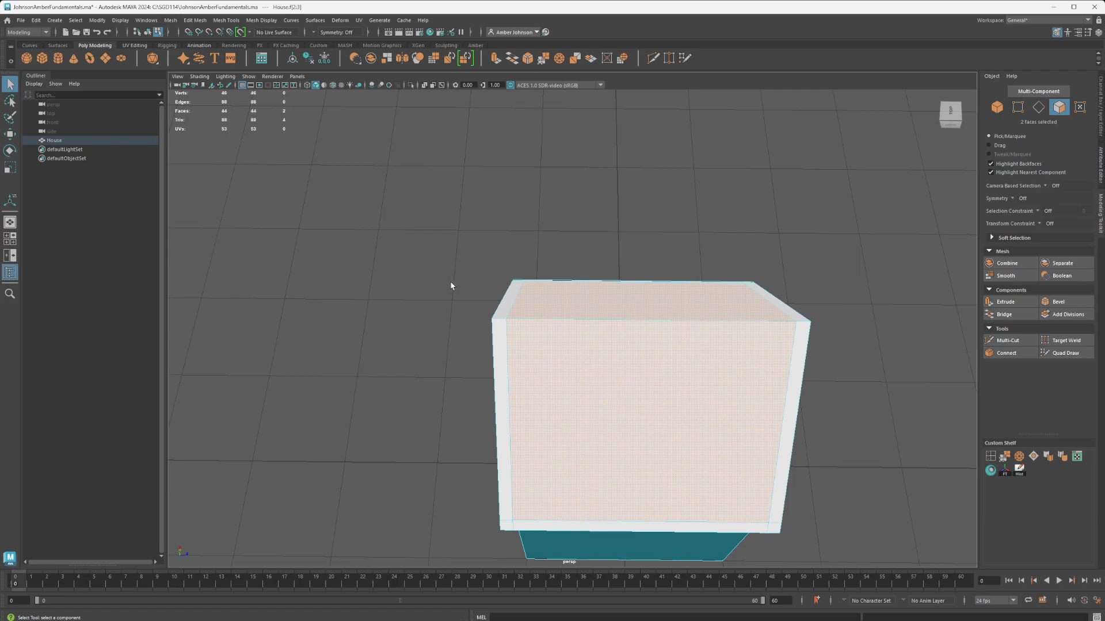
Try growing the roof face selection by one ring and shrinking it back
{"action": "key", "text": "shift+period"}
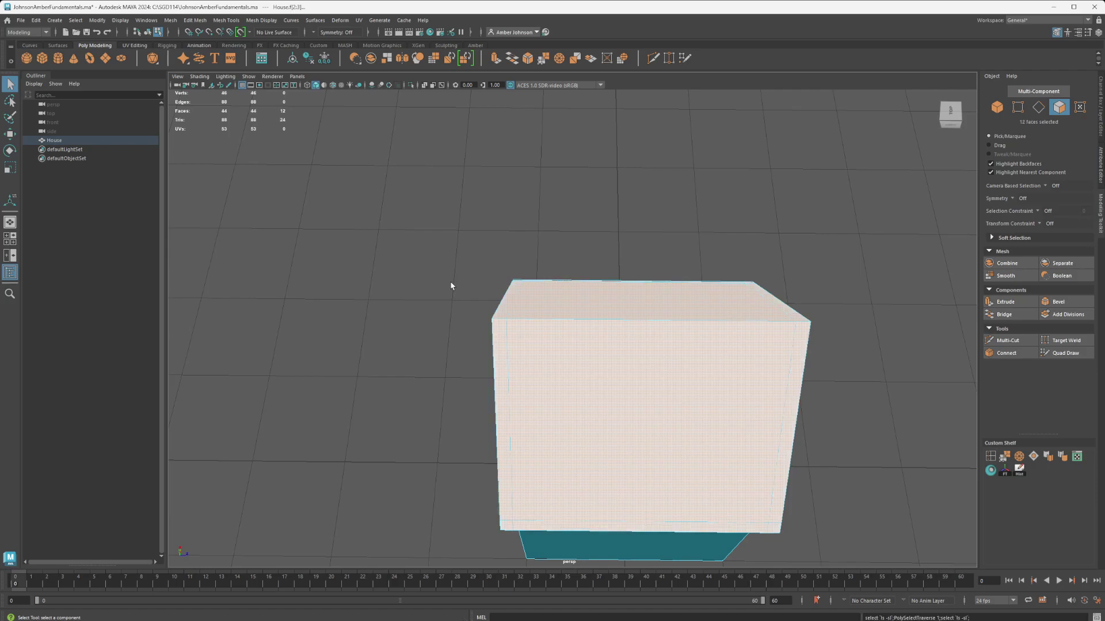
{"action": "key", "text": "shift+comma"}
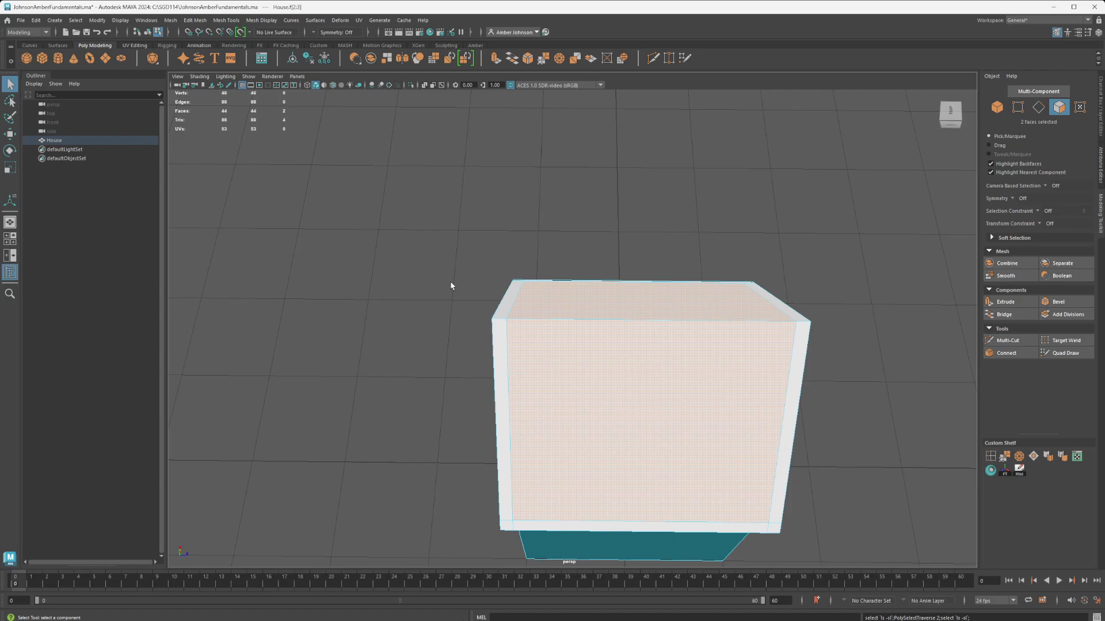
{"action": "key", "text": "shift+period"}
{"action": "key", "text": "shift+comma"}
{"action": "key", "text": "shift+period"}
{"action": "key", "text": "shift+comma"}
{"action": "key", "text": "shift+period"}
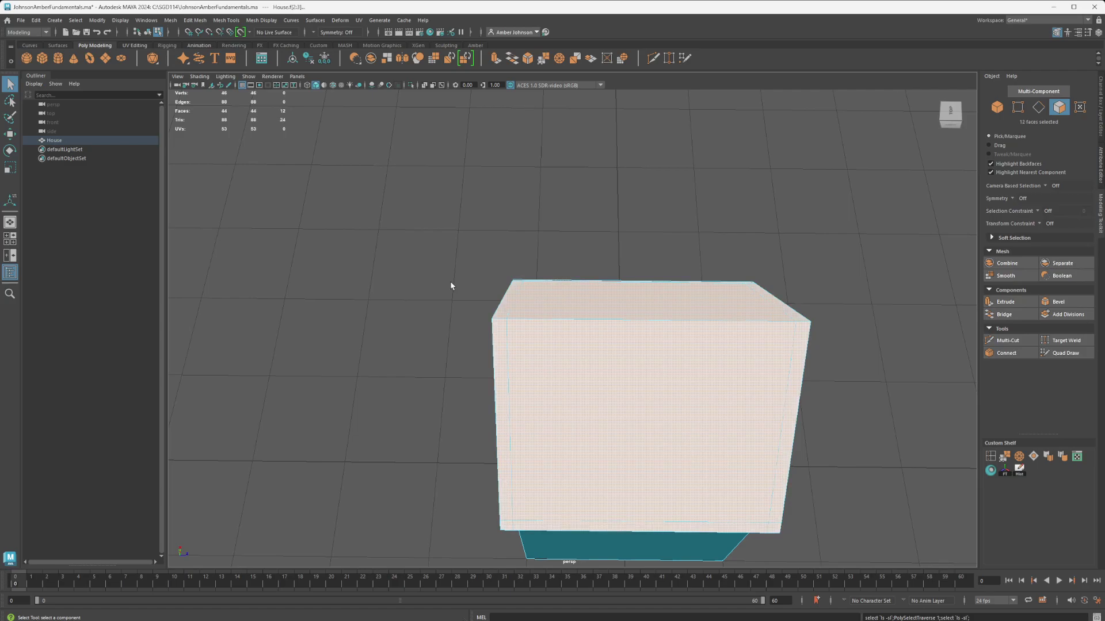
{"action": "key", "text": "shift+comma"}
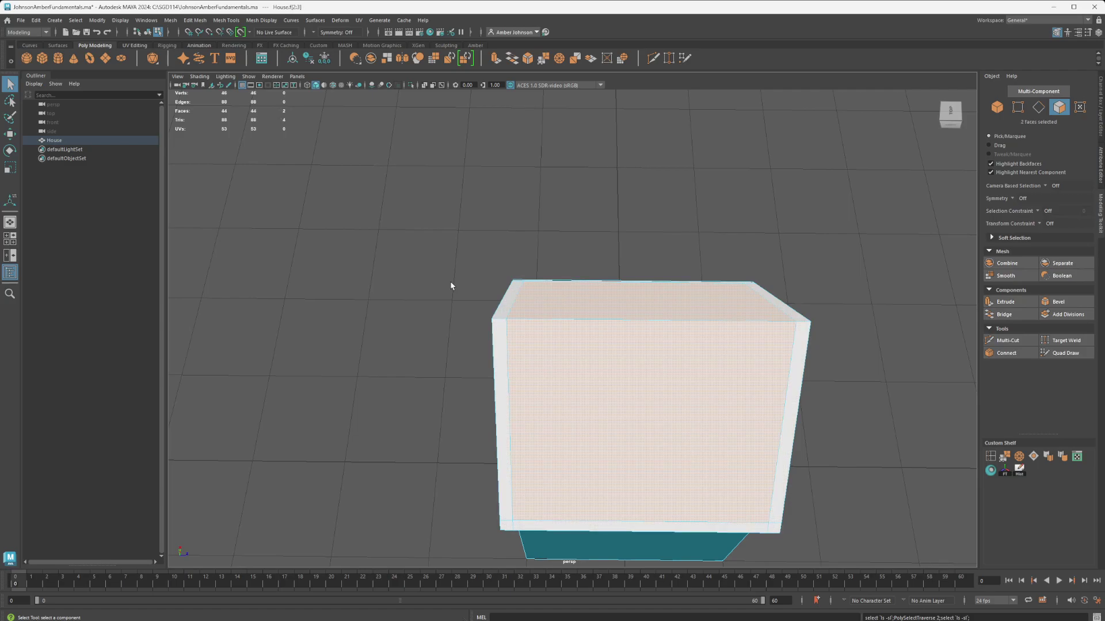
Grow the roof selection to include the surrounding border faces and assign the existing Brown material to it
{"action": "key", "text": "shift+period"}
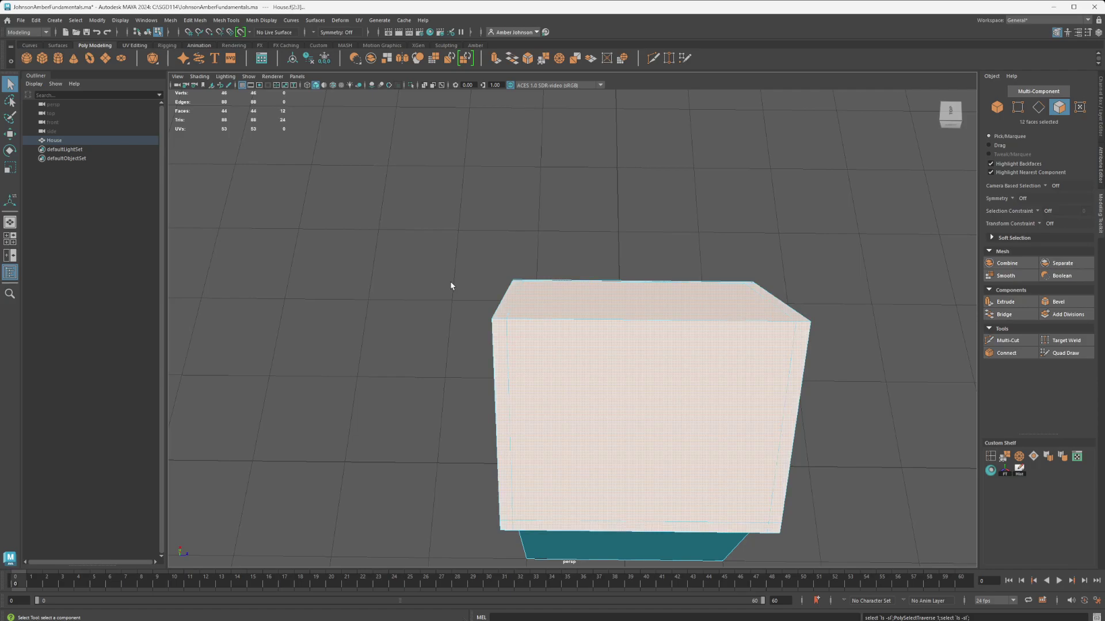
{"action": "left_click_drag", "start_coordinate": [592, 380], "coordinate": [644, 292], "text": "alt"}
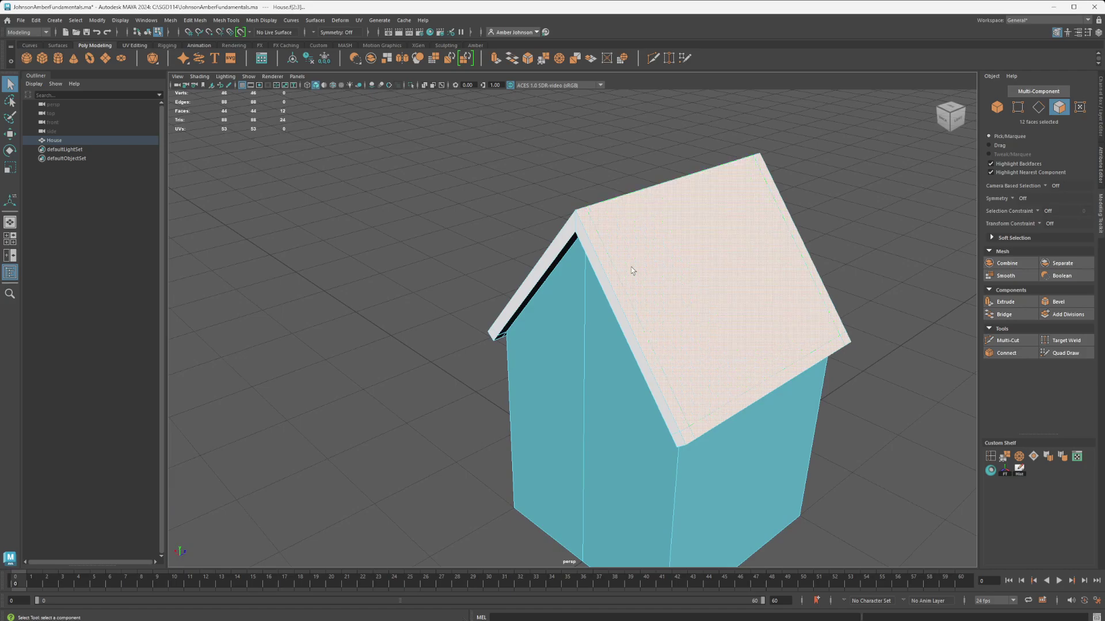
{"action": "left_click_drag", "start_coordinate": [604, 207], "coordinate": [684, 217], "text": "alt"}
{"action": "left_click_drag", "start_coordinate": [599, 212], "coordinate": [573, 254], "text": "alt"}
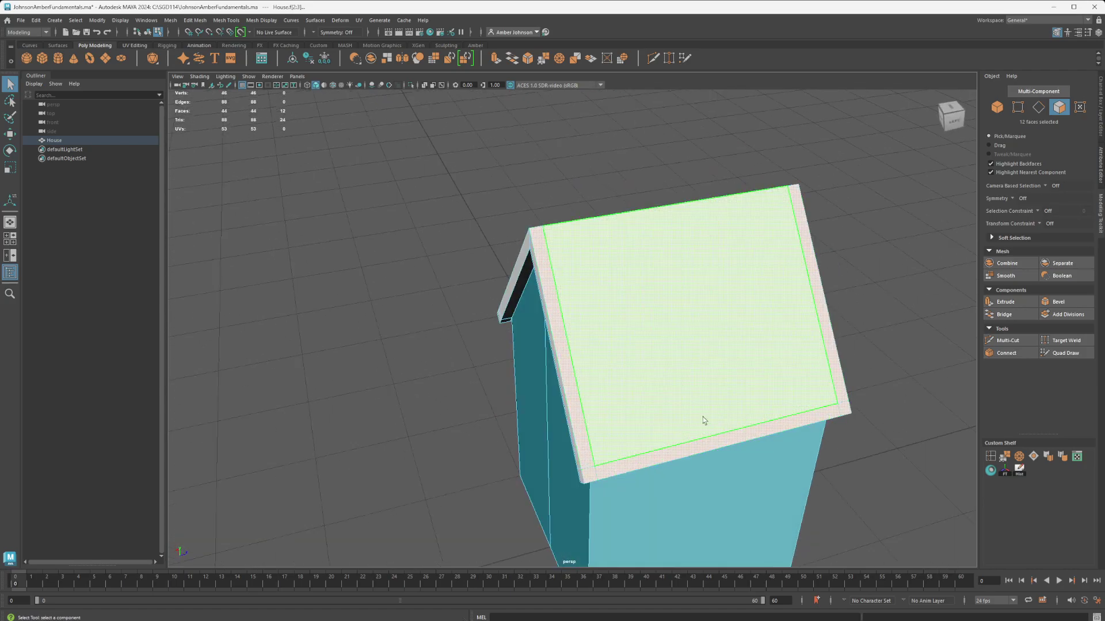
{"action": "left_click_drag", "start_coordinate": [631, 406], "coordinate": [725, 353], "text": "alt"}
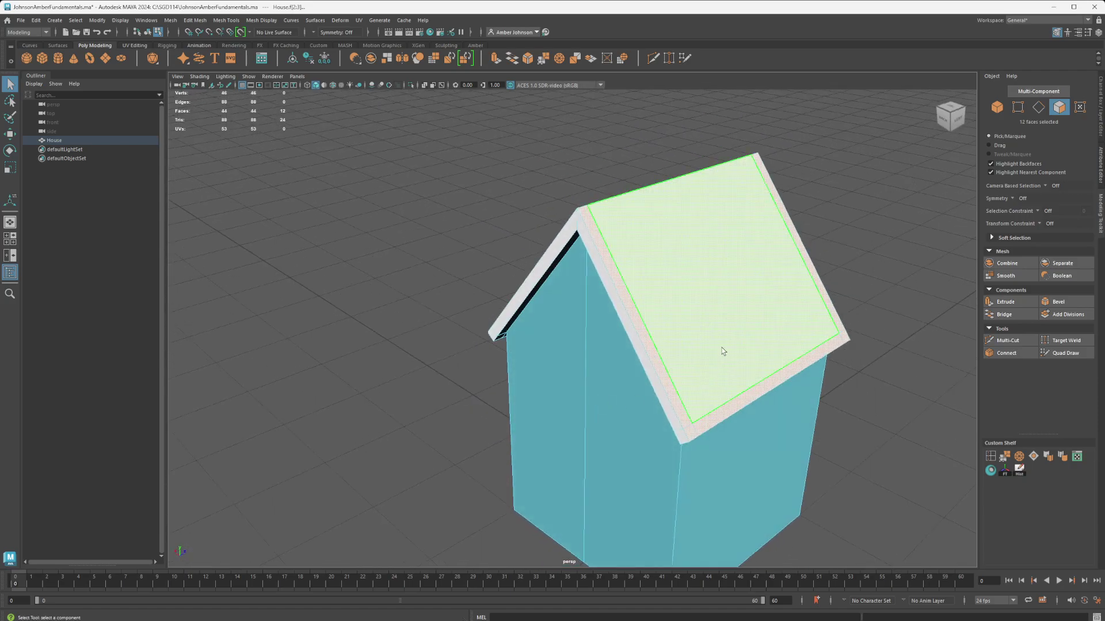
{"action": "right_click", "coordinate": [729, 301]}
{"action": "mouse_move", "coordinate": [732, 548]}
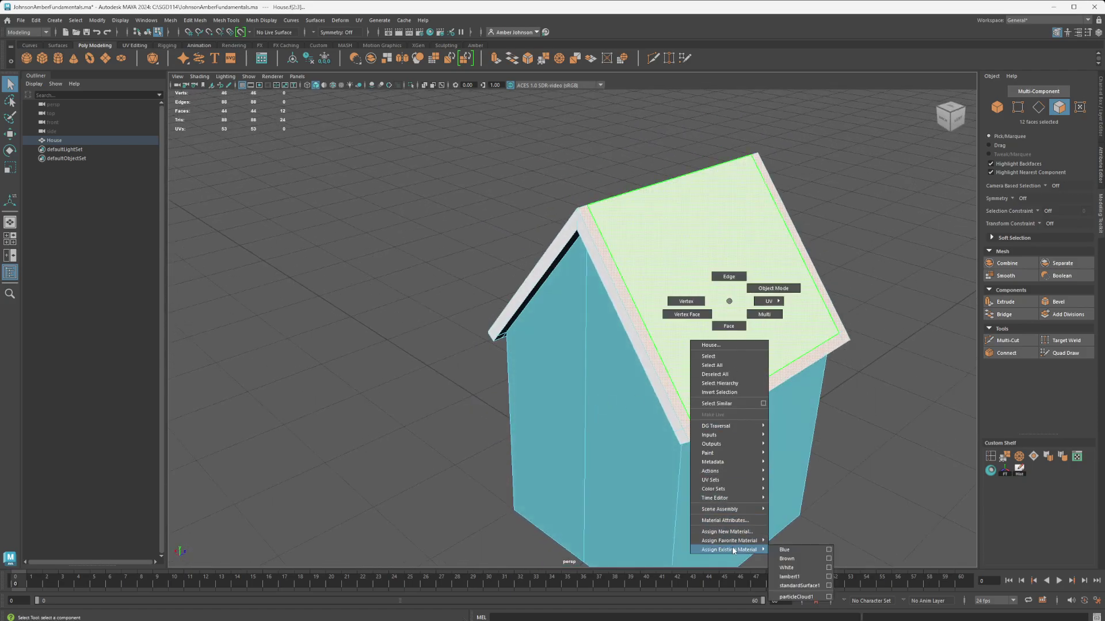
{"action": "left_click", "coordinate": [802, 558]}
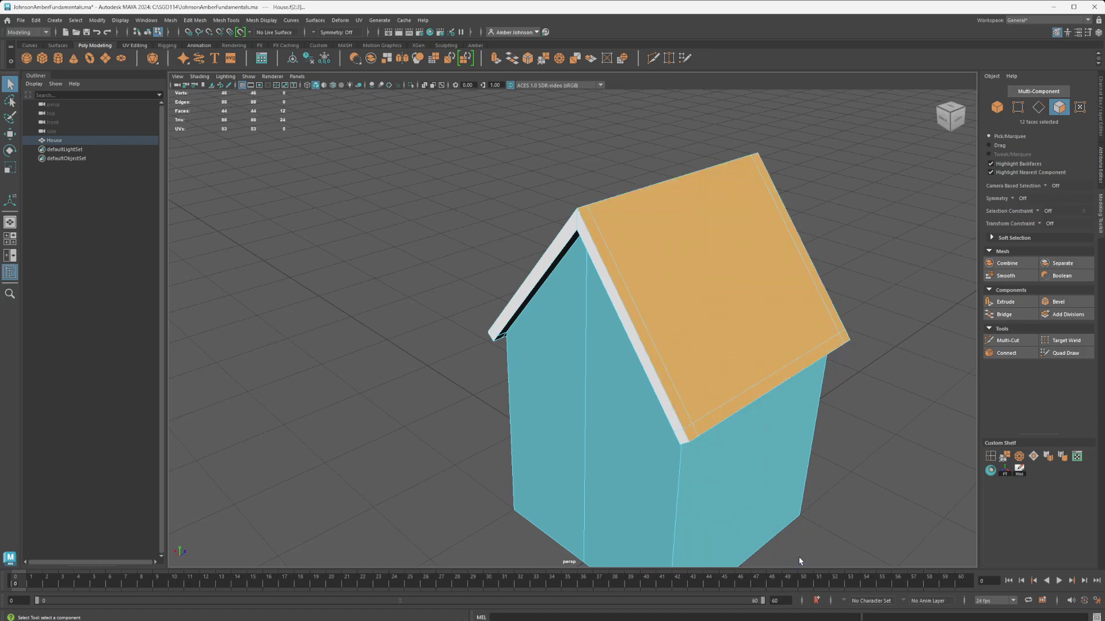
Return to object selection and examine the colored House from several angles
{"action": "left_click", "coordinate": [996, 106]}
{"action": "left_click", "coordinate": [834, 247]}
{"action": "left_click_drag", "start_coordinate": [835, 248], "coordinate": [754, 285], "text": "alt"}
{"action": "scroll", "coordinate": [696, 286], "scroll_direction": "down", "scroll_amount": 2}
{"action": "scroll", "coordinate": [652, 275], "scroll_direction": "up", "scroll_amount": 2}
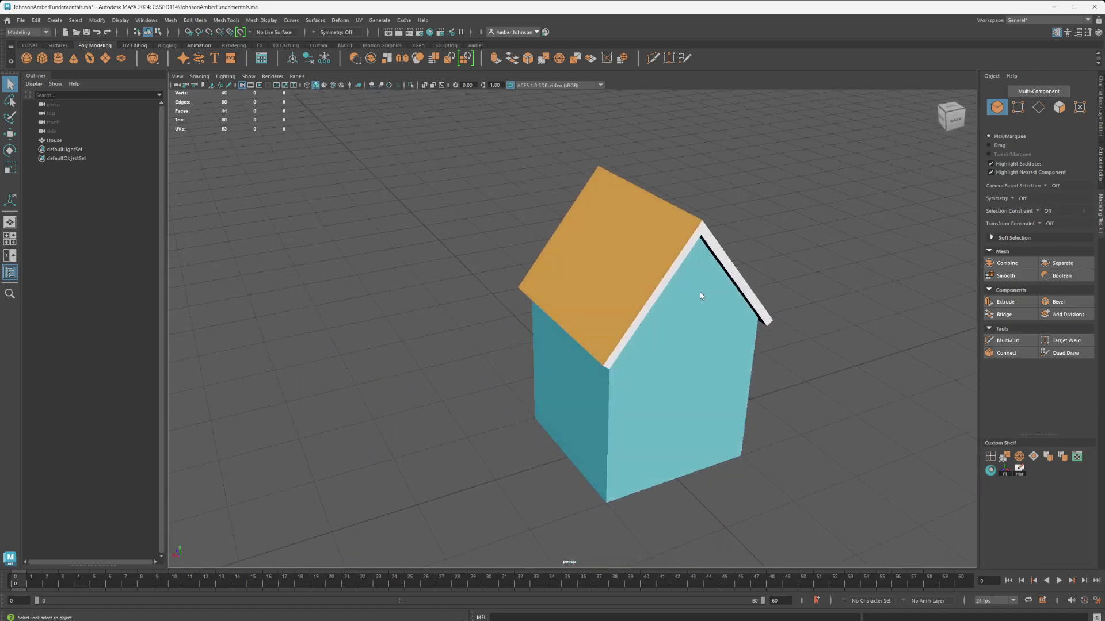
{"action": "middle_click_drag", "start_coordinate": [717, 342], "coordinate": [588, 357], "text": "alt"}
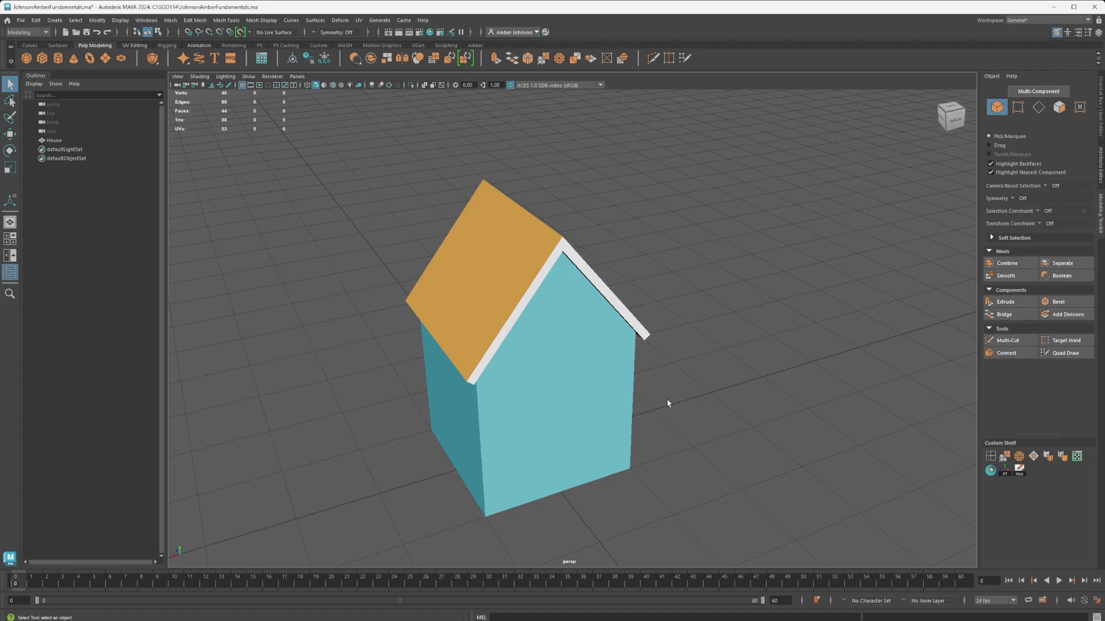
{"action": "left_click", "coordinate": [580, 448]}
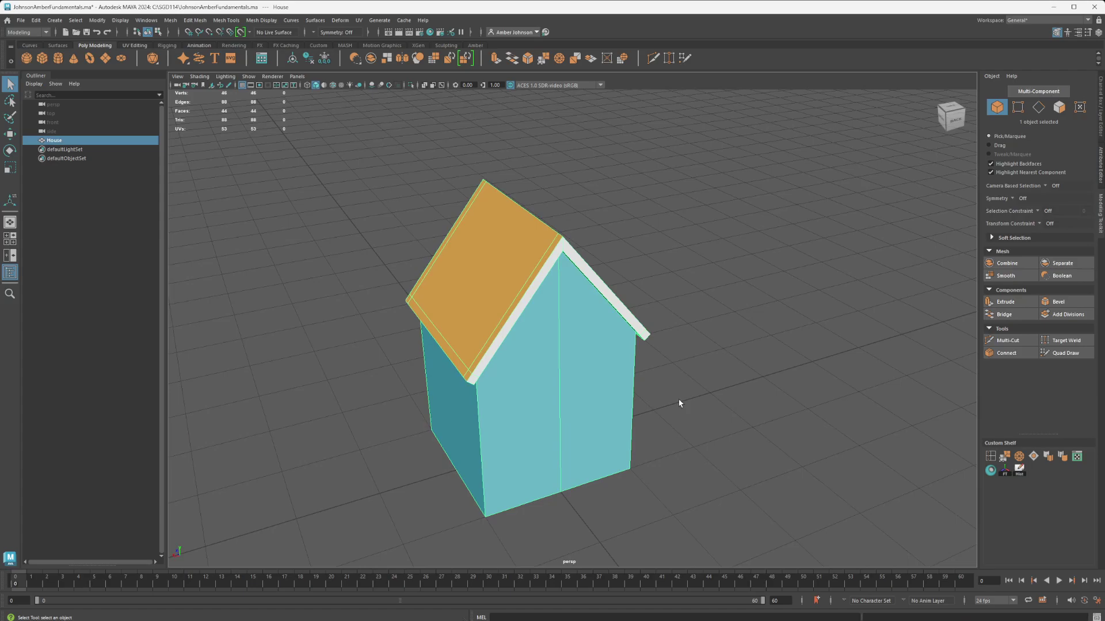
{"action": "left_click_drag", "start_coordinate": [557, 384], "coordinate": [456, 348], "text": "alt"}
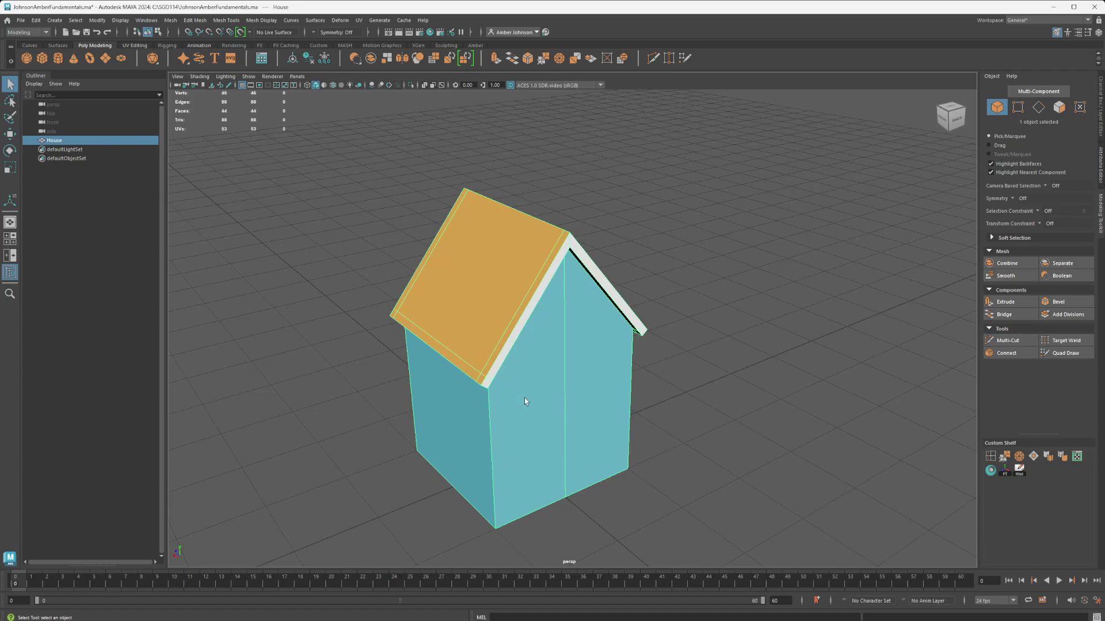
{"action": "left_click_drag", "start_coordinate": [534, 471], "coordinate": [495, 390], "text": "alt"}
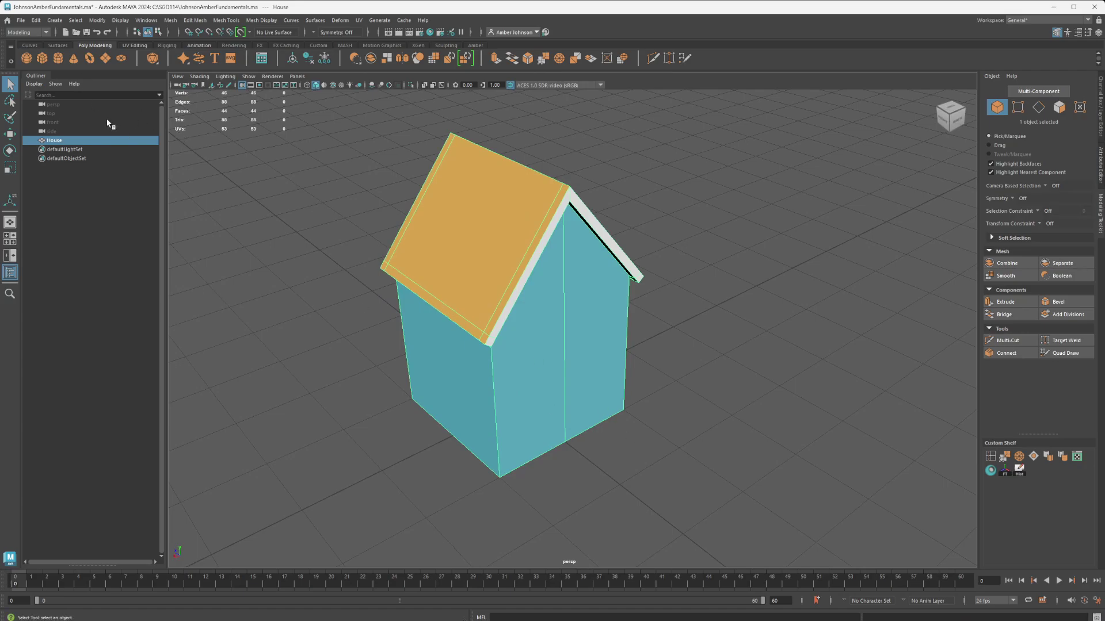
Create a polygon cube and move it out in front of the gable wall to Z -2.50
{"action": "left_click", "coordinate": [44, 58]}
{"action": "key", "text": "w"}
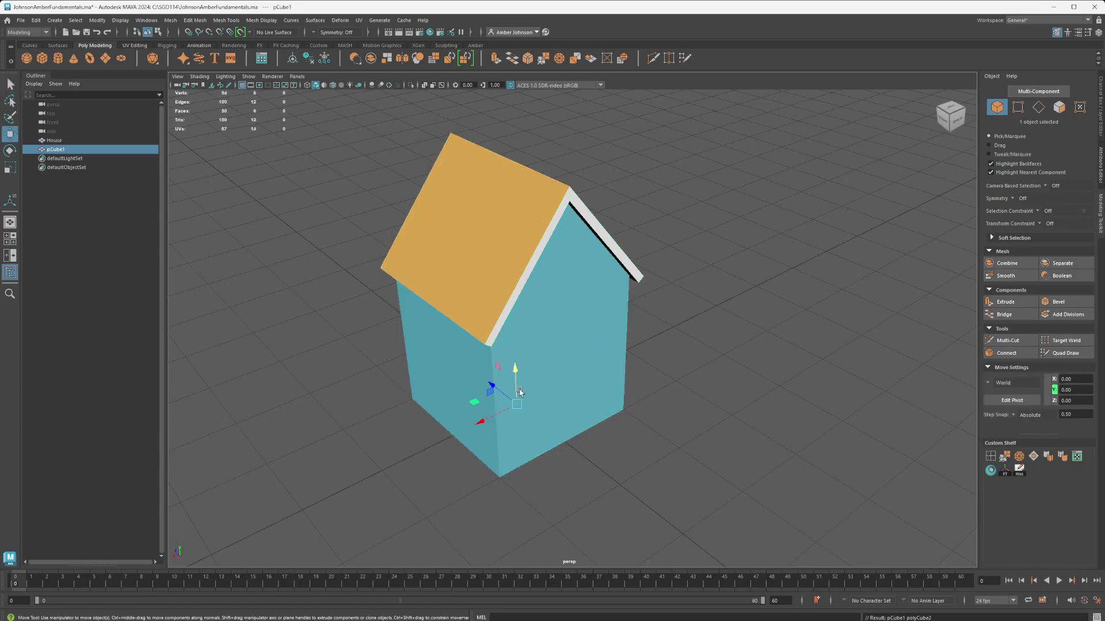
{"action": "left_click_drag", "start_coordinate": [490, 383], "coordinate": [550, 417]}
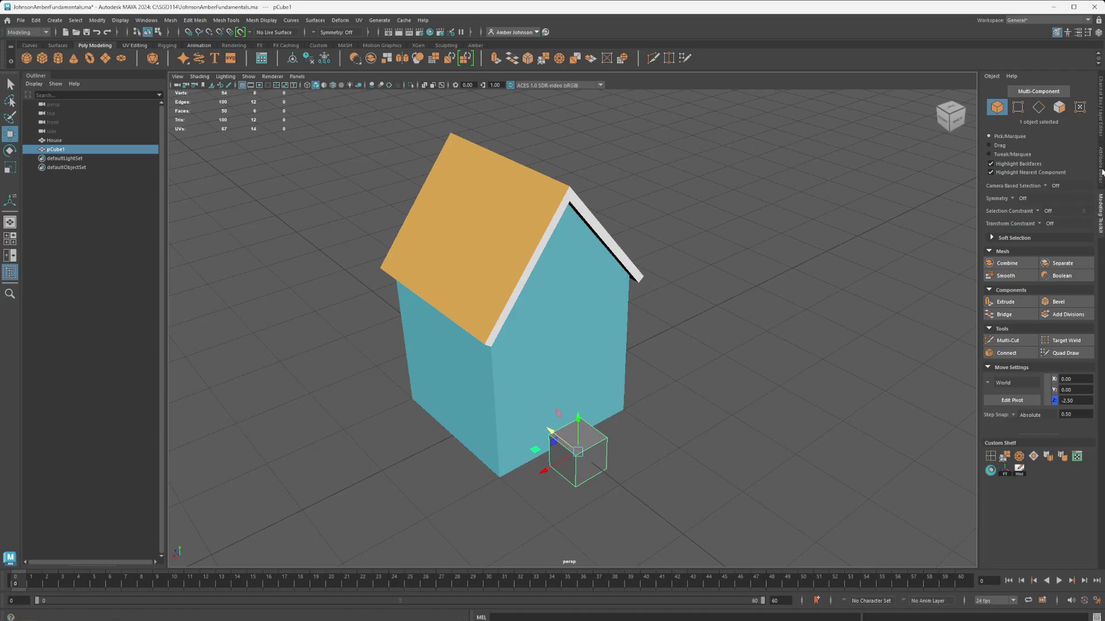
Set the new cube's height baseline to -1 so that it sits on the ground grid
{"action": "left_click", "coordinate": [1100, 211]}
{"action": "left_click", "coordinate": [1098, 167]}
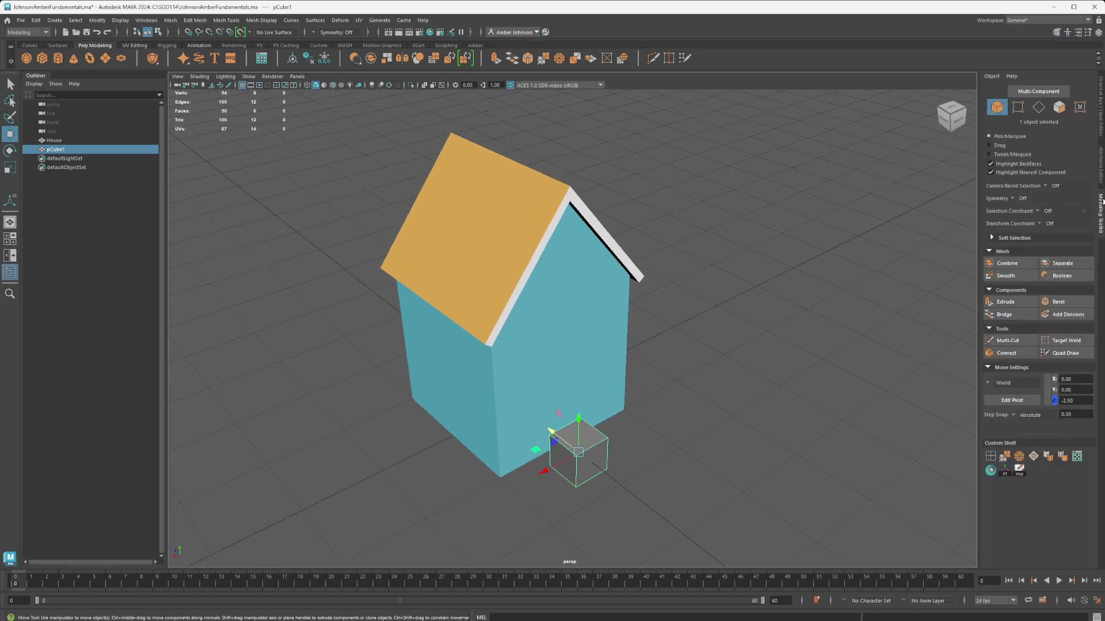
{"action": "left_click", "coordinate": [1096, 169]}
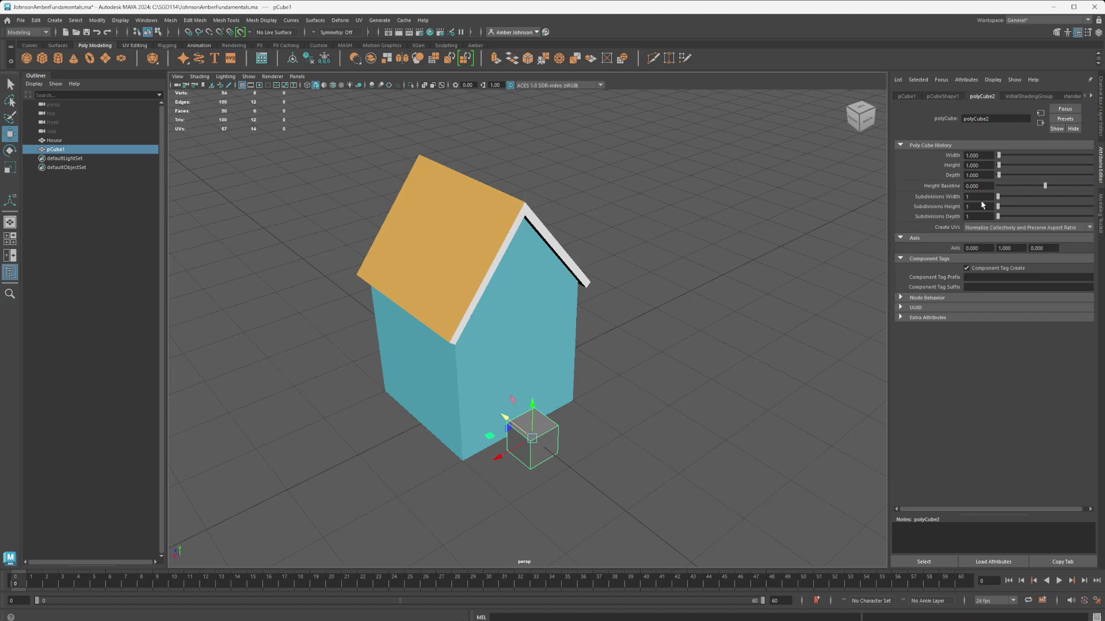
{"action": "left_click_drag", "start_coordinate": [1045, 186], "coordinate": [924, 184]}
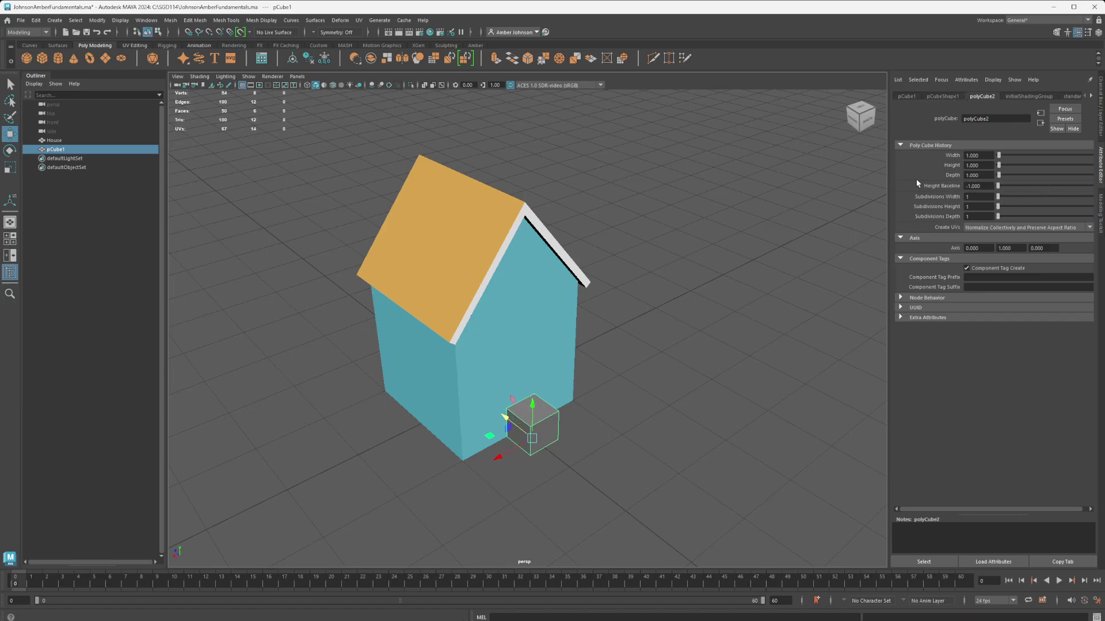
Set the cube's height to 2 and its depth to 0.25 to form a door slab
{"action": "left_click_drag", "start_coordinate": [595, 345], "coordinate": [513, 328], "text": "alt"}
{"action": "left_click", "coordinate": [982, 165]}
{"action": "type", "text": "2"}
{"action": "key", "text": "Return"}
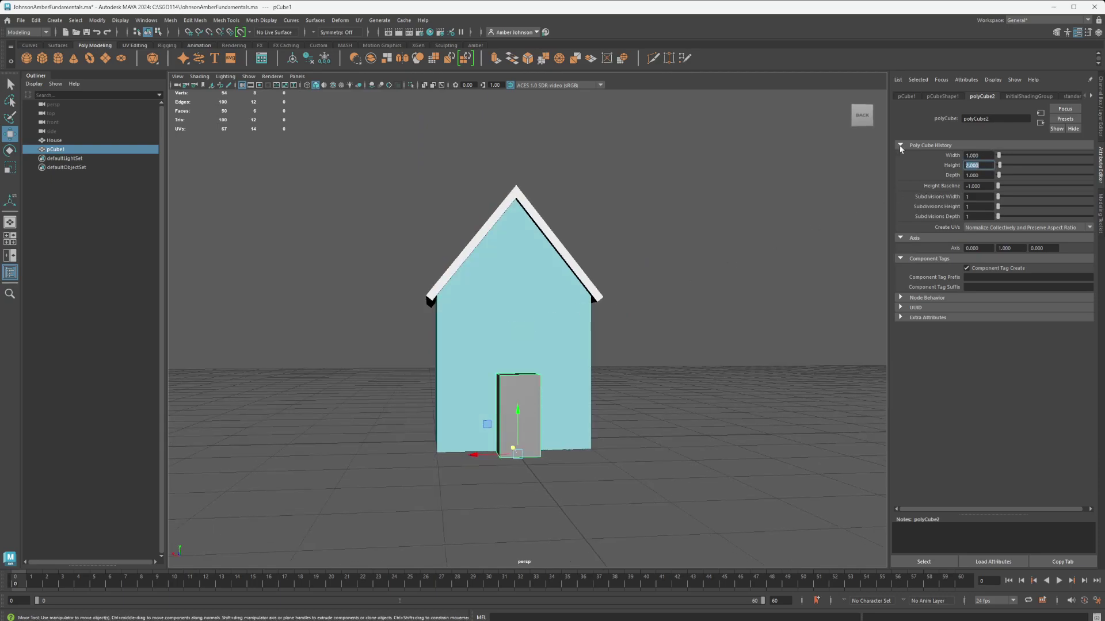
{"action": "left_click_drag", "start_coordinate": [647, 370], "coordinate": [587, 397], "text": "alt"}
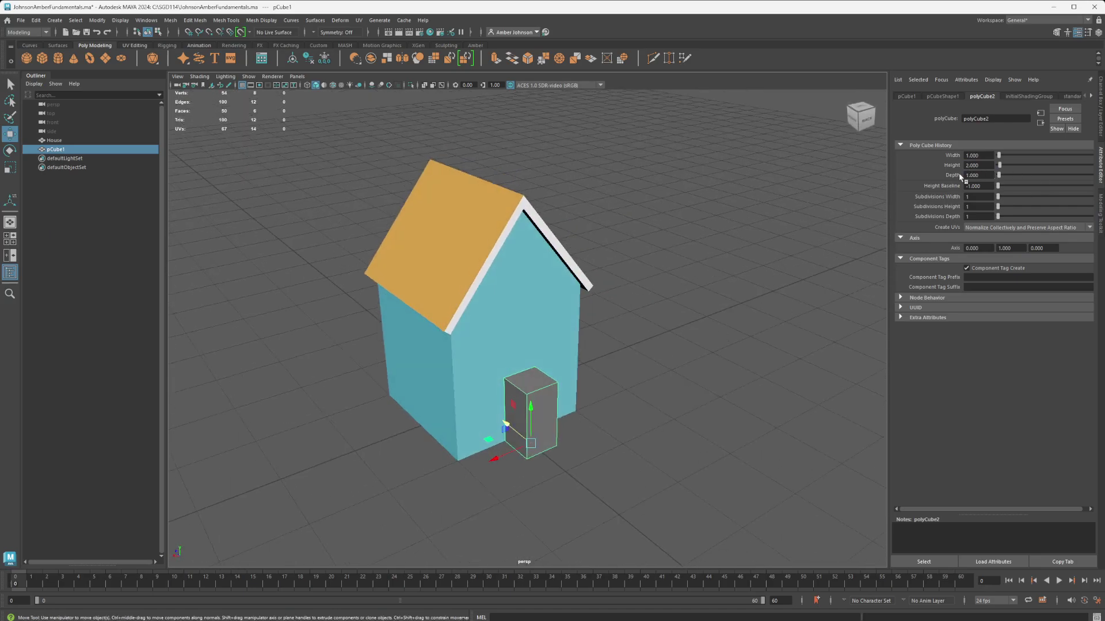
{"action": "left_click_drag", "start_coordinate": [987, 175], "coordinate": [944, 174]}
{"action": "type", "text": ".25"}
{"action": "key", "text": "Return"}
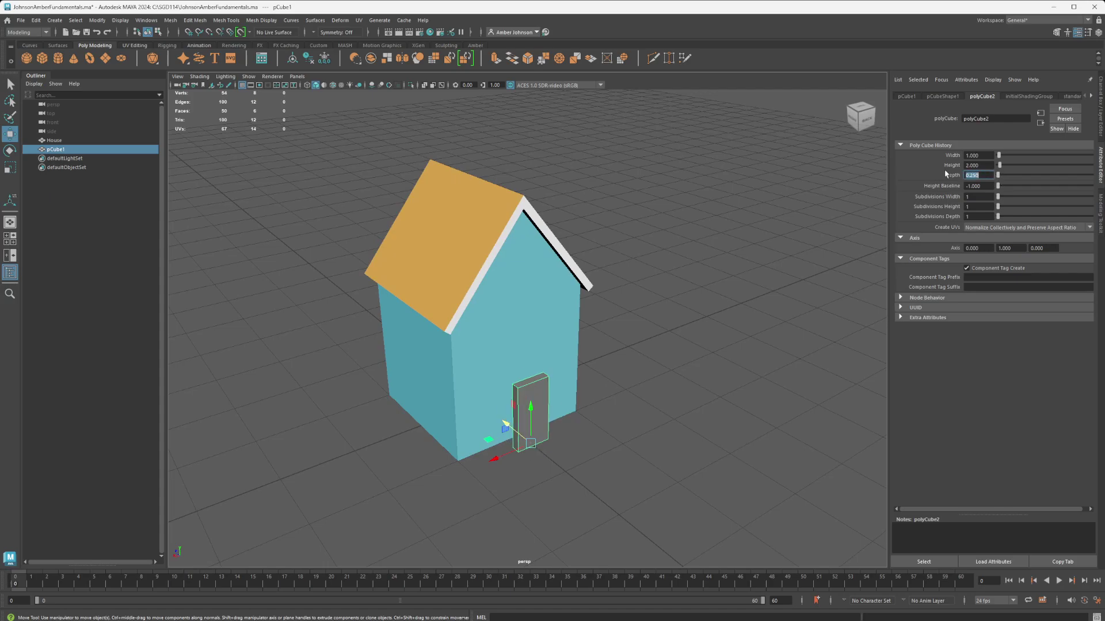
Move the door slab away from the gable wall to Z -3.50
{"action": "scroll", "coordinate": [547, 385], "scroll_direction": "up", "scroll_amount": 4}
{"action": "left_click_drag", "start_coordinate": [545, 387], "coordinate": [595, 391], "text": "alt"}
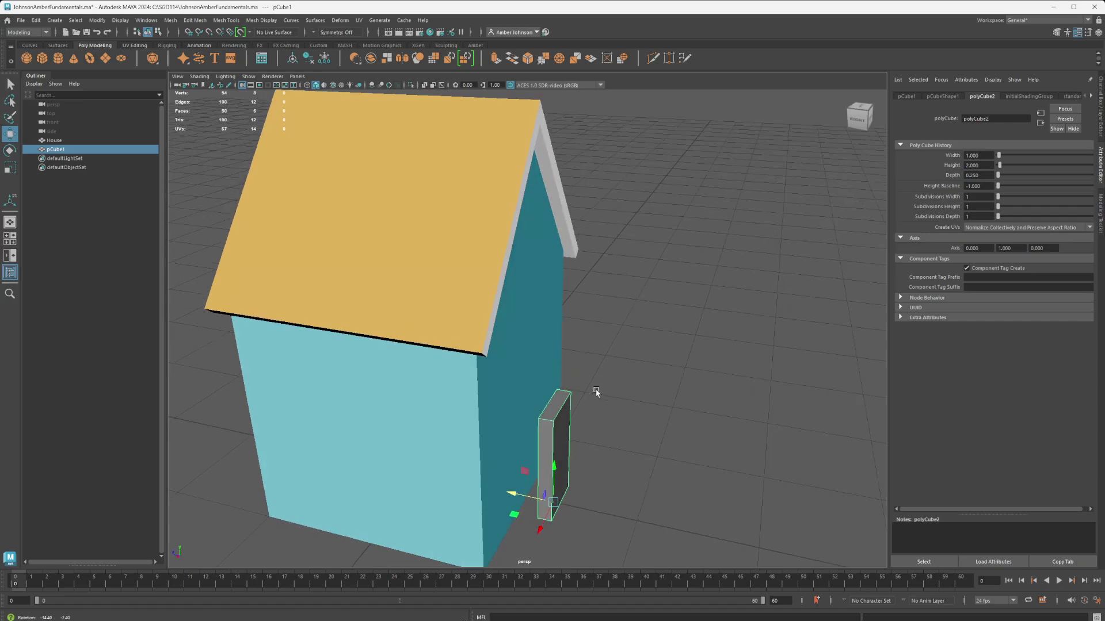
{"action": "left_click_drag", "start_coordinate": [513, 494], "coordinate": [619, 451]}
Delete the door slab's back face, which faces the house wall
{"action": "left_click", "coordinate": [1099, 214]}
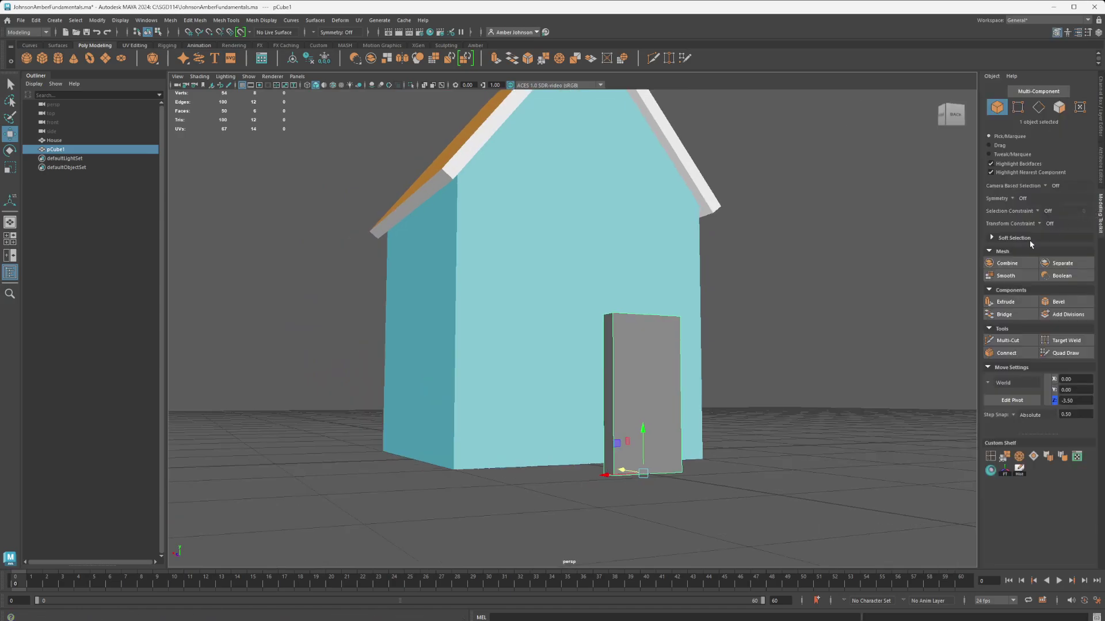
{"action": "left_click", "coordinate": [1101, 216]}
{"action": "left_click", "coordinate": [1099, 211]}
{"action": "left_click", "coordinate": [1059, 109]}
{"action": "left_click_drag", "start_coordinate": [769, 336], "coordinate": [787, 361], "text": "alt"}
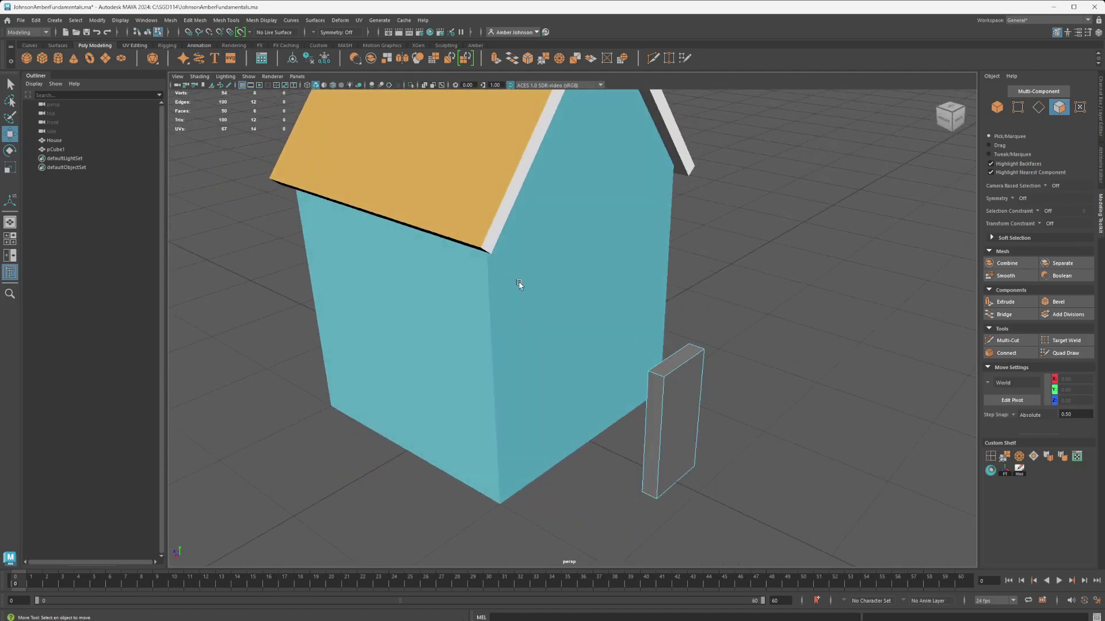
{"action": "left_click_drag", "start_coordinate": [588, 452], "coordinate": [666, 428], "text": "alt"}
{"action": "left_click", "coordinate": [673, 407]}
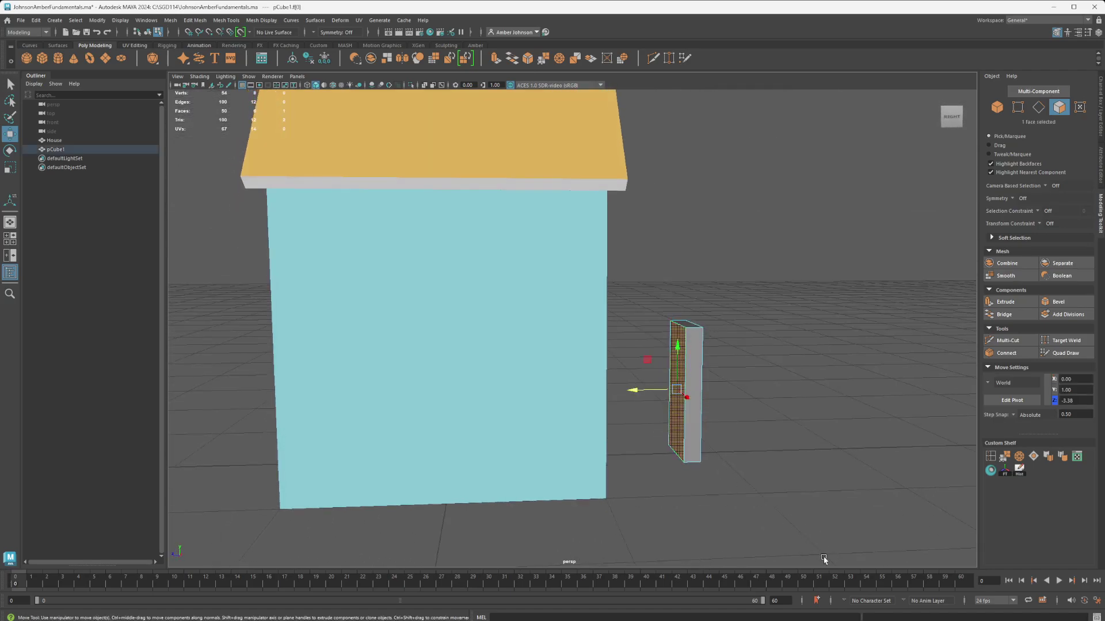
{"action": "key", "text": "Delete"}
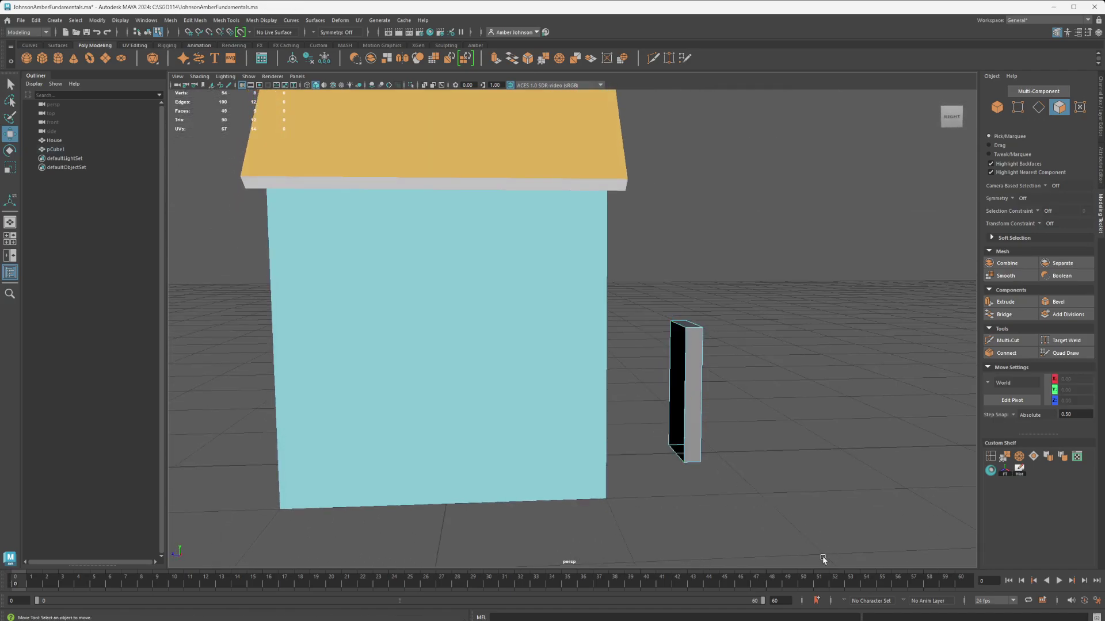
Return to object selection and move the door slab back towards the house to Z -3.00
{"action": "left_click_drag", "start_coordinate": [844, 475], "coordinate": [751, 487], "text": "alt"}
{"action": "key", "text": "F8"}
{"action": "left_click", "coordinate": [605, 484]}
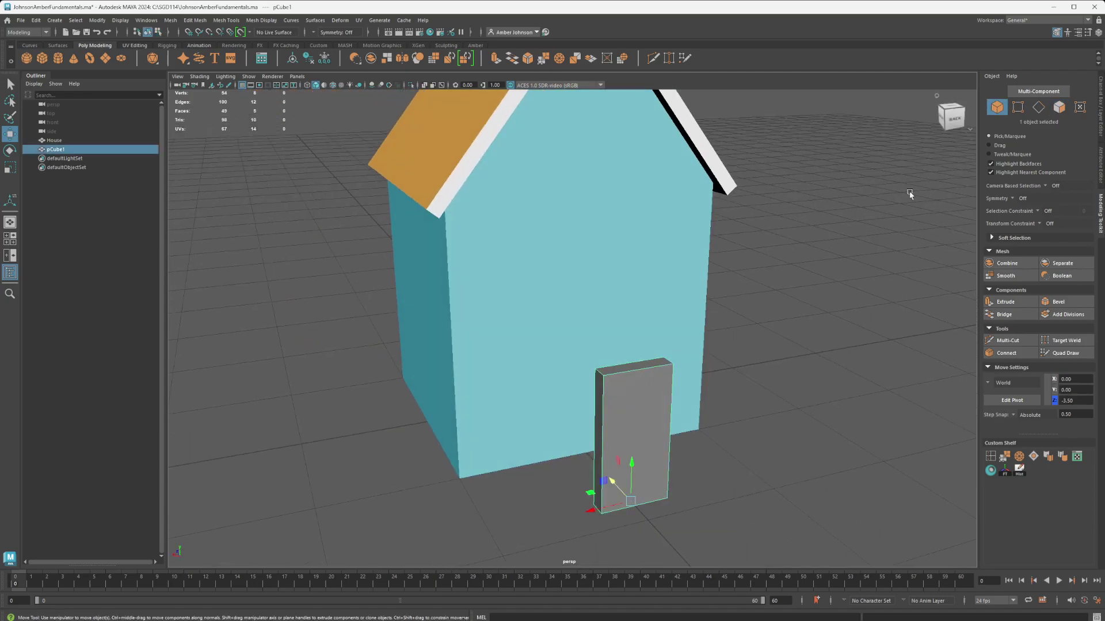
{"action": "left_click_drag", "start_coordinate": [609, 481], "coordinate": [584, 466]}
{"action": "left_click_drag", "start_coordinate": [670, 463], "coordinate": [688, 467], "text": "alt"}
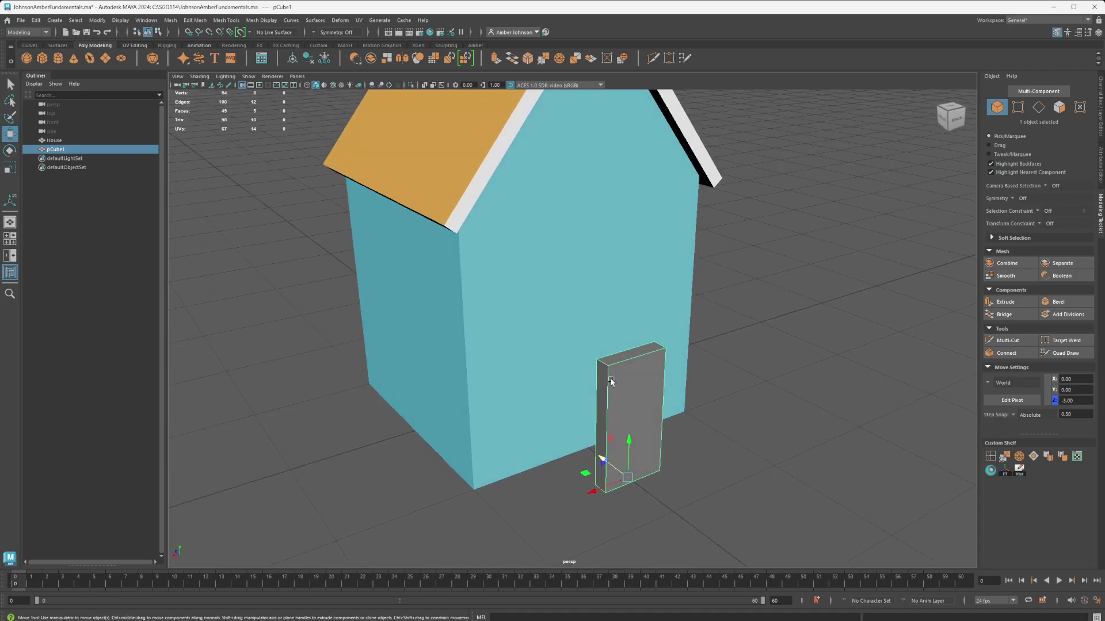
Assign the existing Brown material to the door slab
{"action": "mouse_move", "coordinate": [676, 485]}
{"action": "left_mouse_down", "text": "alt"}
{"action": "mouse_move", "coordinate": [695, 412]}
{"action": "mouse_move", "coordinate": [662, 472]}
{"action": "mouse_move", "coordinate": [670, 476]}
{"action": "left_mouse_up", "text": "alt"}
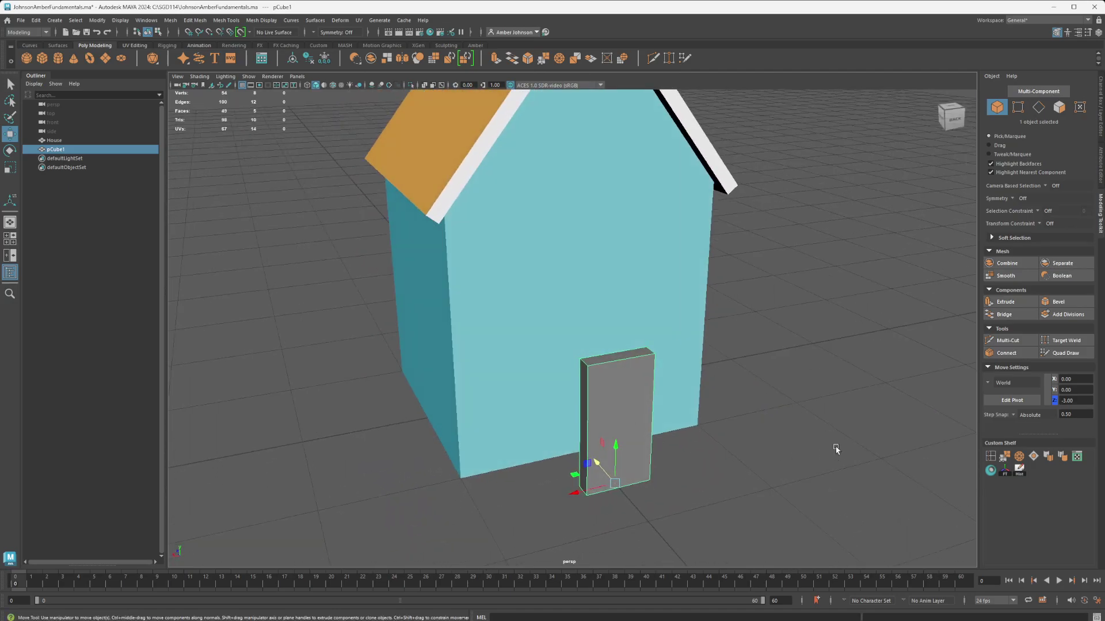
{"action": "right_click", "coordinate": [620, 393]}
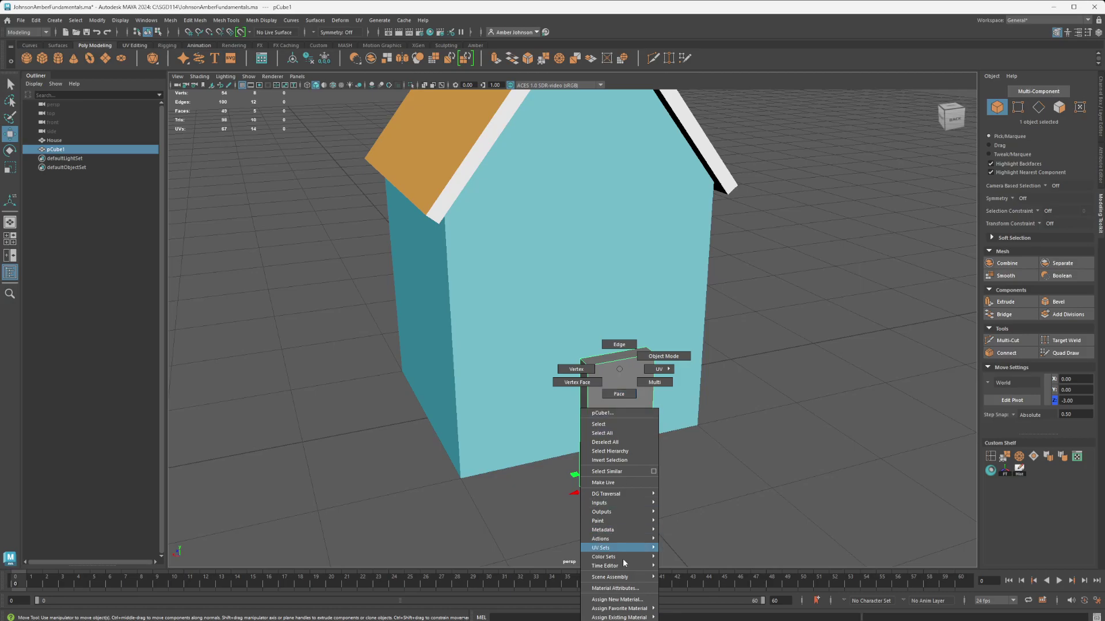
{"action": "mouse_move", "coordinate": [618, 618]}
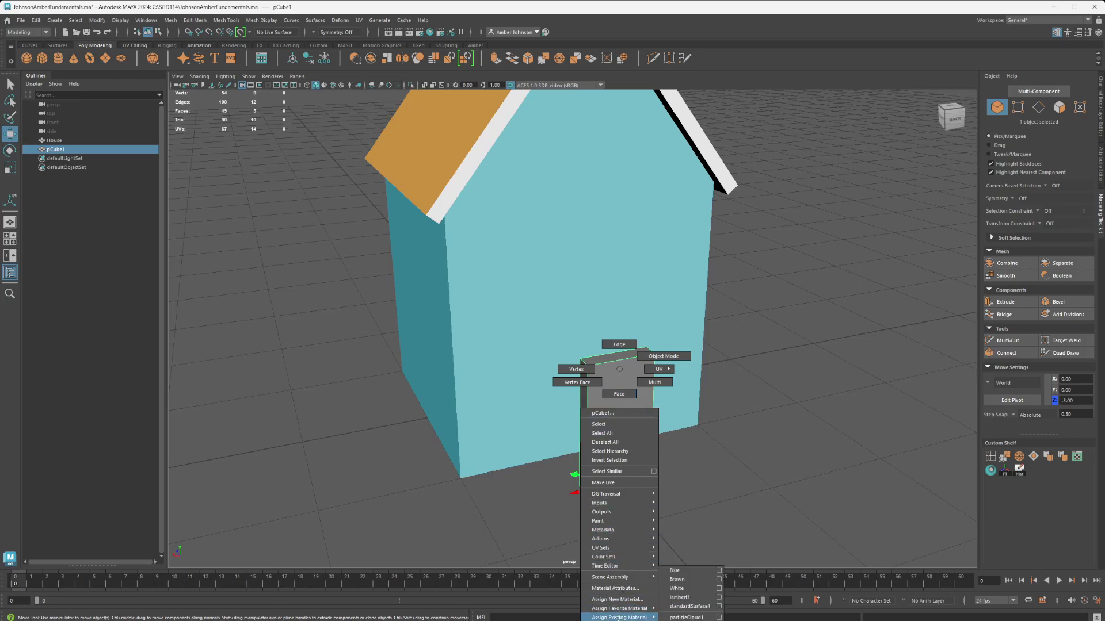
{"action": "left_click", "coordinate": [699, 580]}
{"action": "left_click_drag", "start_coordinate": [718, 444], "coordinate": [694, 453], "text": "alt"}
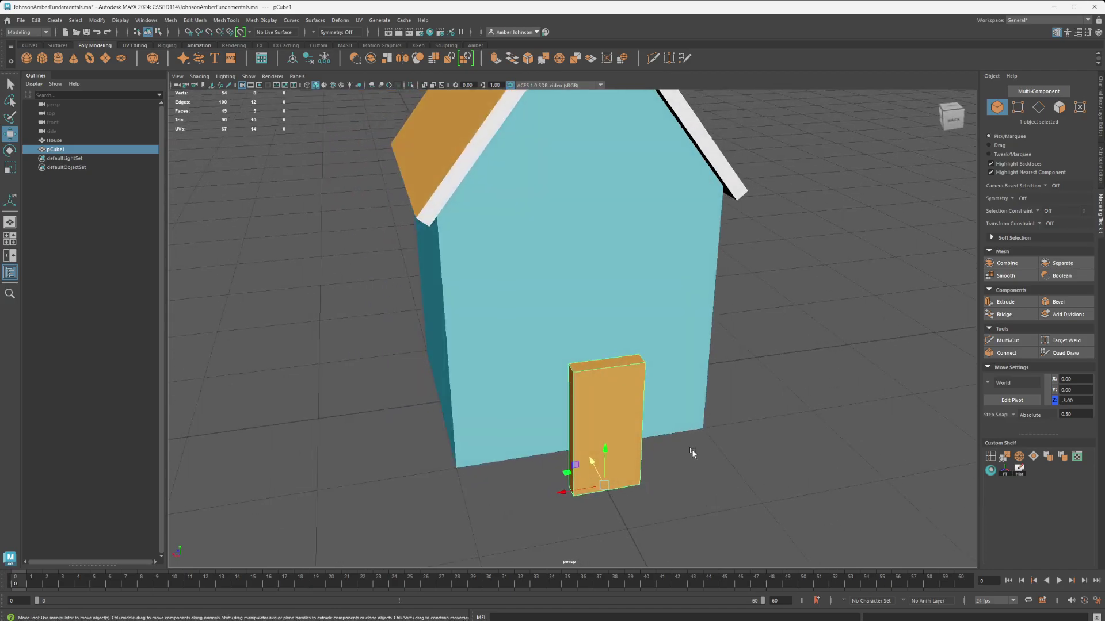
Extrude the door slab's top and two side faces outward with offset 0 and thickness 0.1 to form a door frame
{"action": "left_click_drag", "start_coordinate": [693, 412], "coordinate": [867, 248], "text": "alt"}
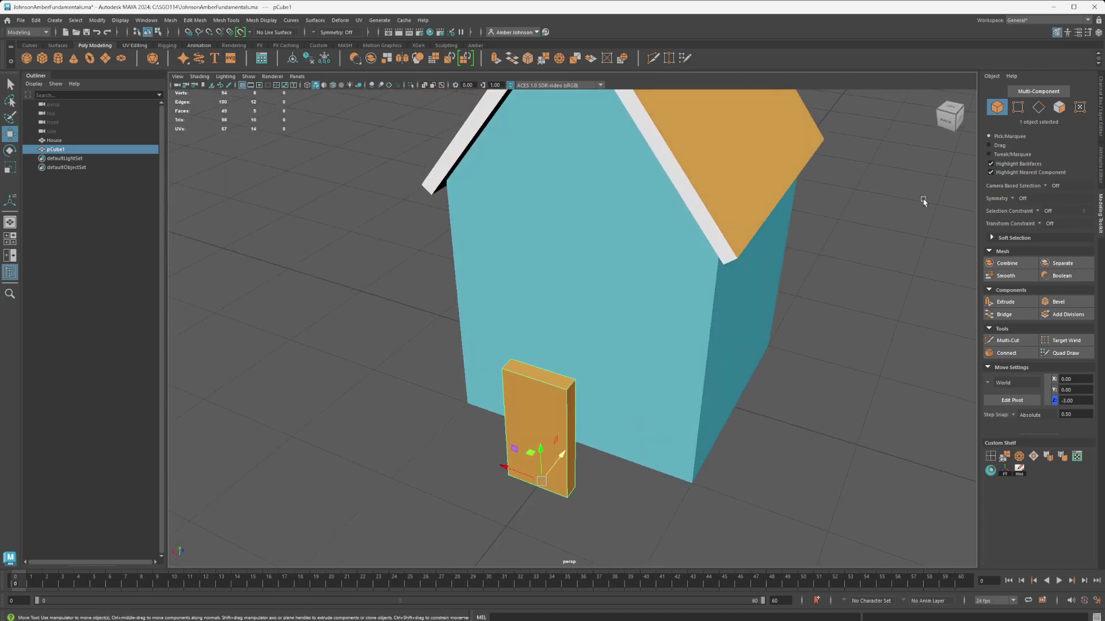
{"action": "left_click", "coordinate": [1059, 107]}
{"action": "left_click", "coordinate": [571, 398]}
{"action": "left_click", "coordinate": [538, 368], "text": "shift"}
{"action": "left_click_drag", "start_coordinate": [538, 369], "coordinate": [625, 420], "text": "alt"}
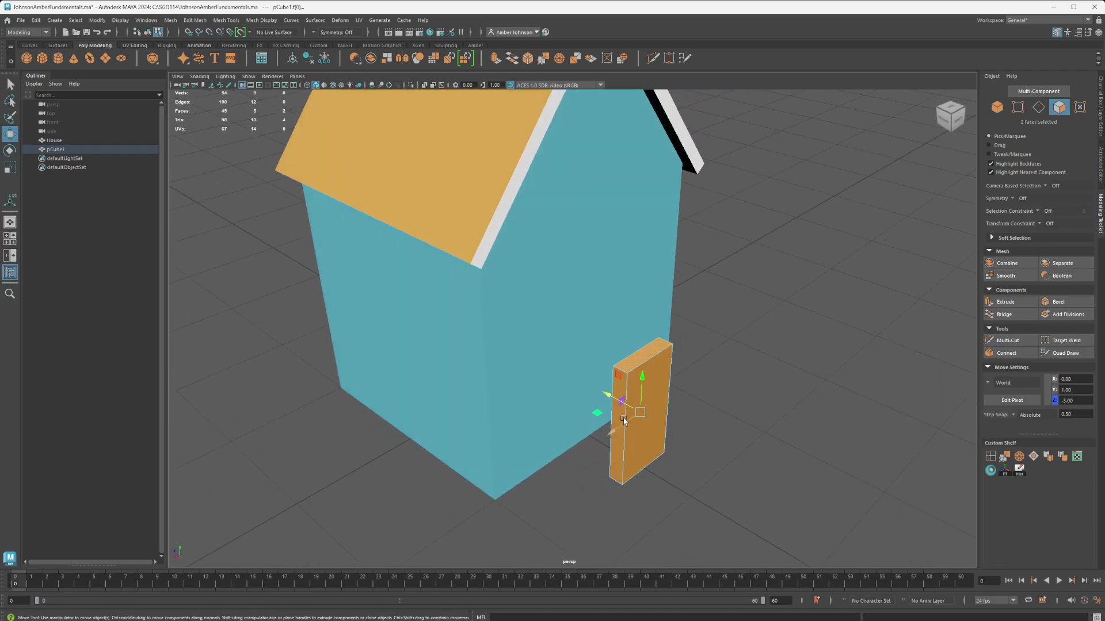
{"action": "left_click", "coordinate": [618, 469], "text": "shift"}
{"action": "left_click_drag", "start_coordinate": [818, 462], "coordinate": [751, 444], "text": "alt"}
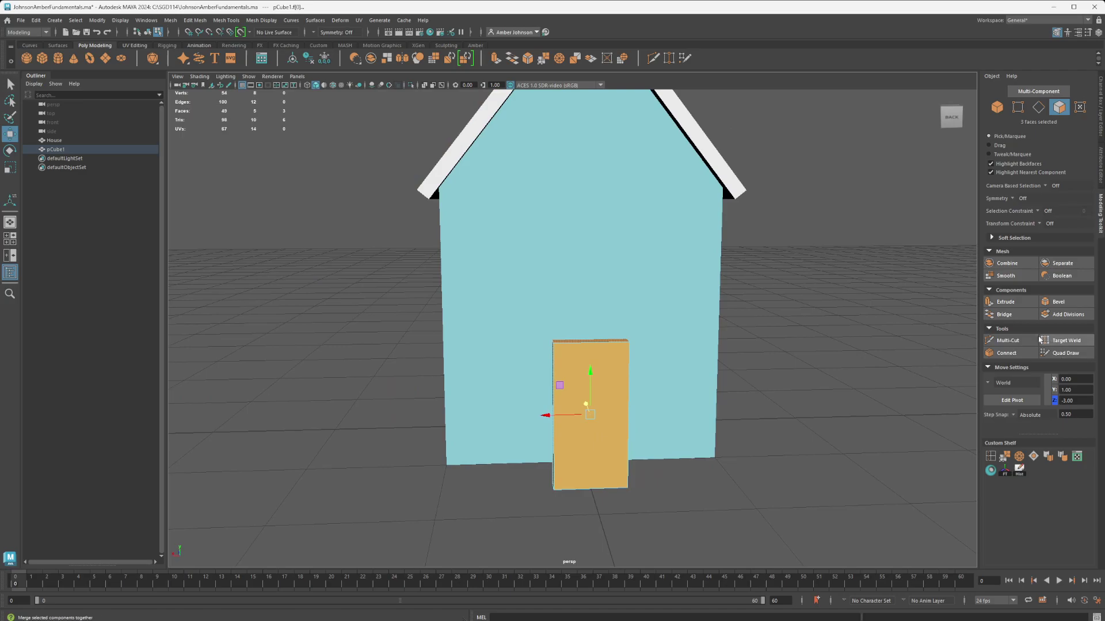
{"action": "left_click", "coordinate": [1015, 305]}
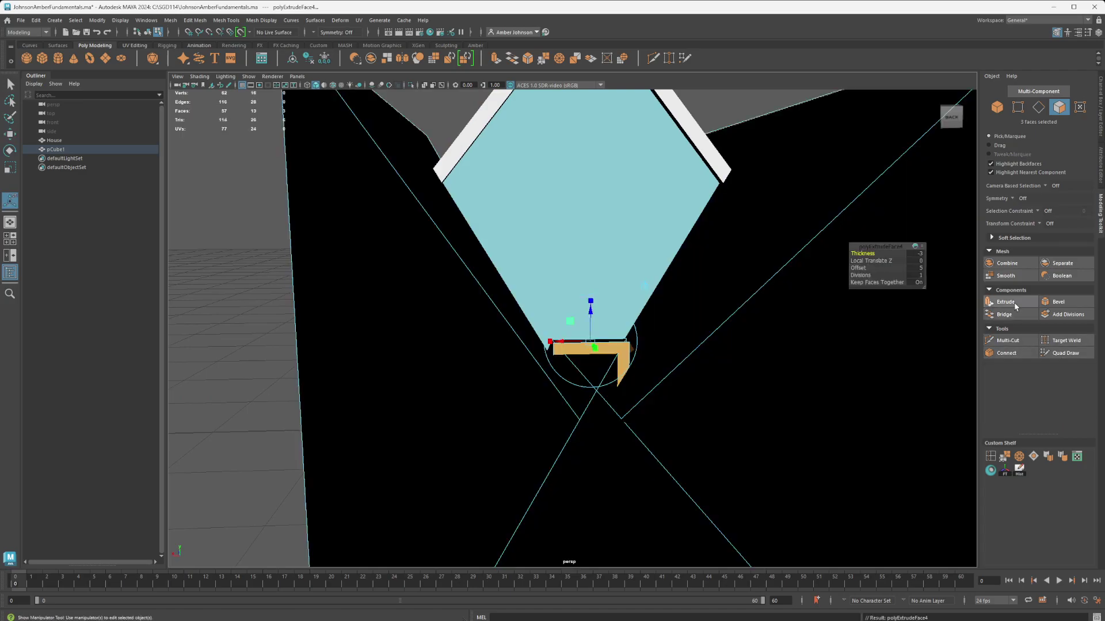
{"action": "left_click", "coordinate": [920, 268]}
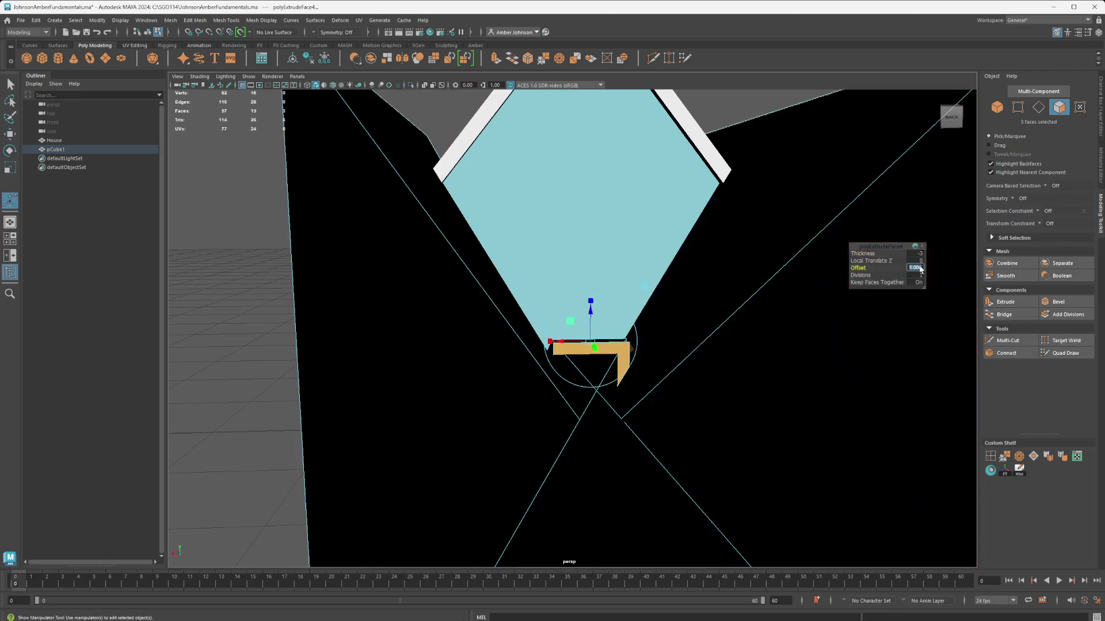
{"action": "type", "text": "0"}
{"action": "key", "text": "Return"}
{"action": "left_click", "coordinate": [915, 255]}
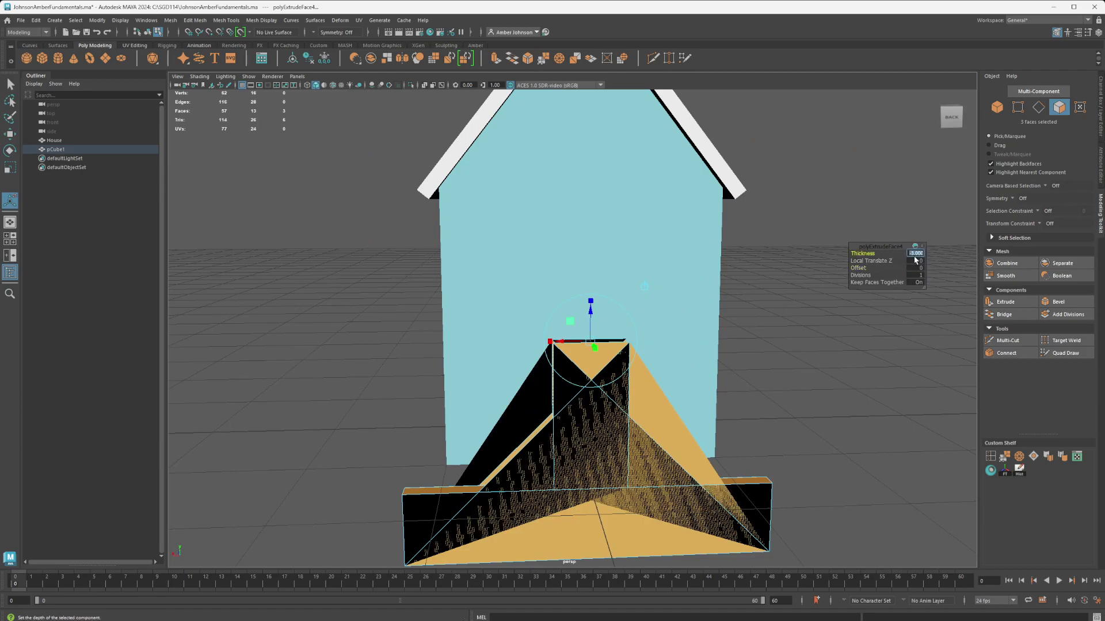
{"action": "type", "text": "0"}
{"action": "key", "text": "Return"}
{"action": "left_click_drag", "start_coordinate": [866, 252], "coordinate": [863, 254]}
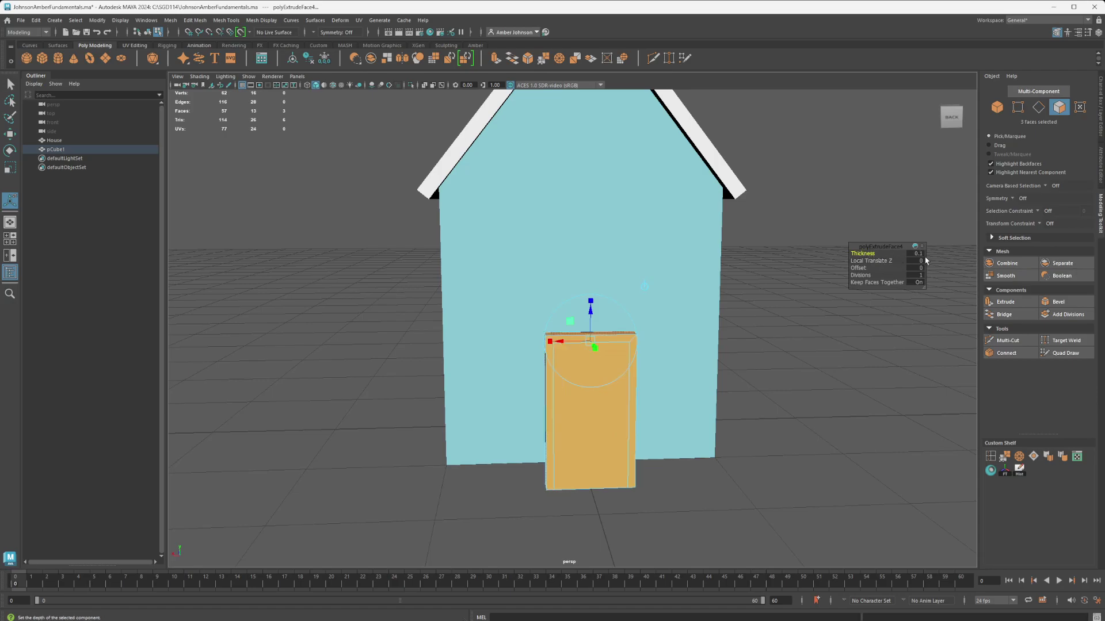
{"action": "left_click_drag", "start_coordinate": [694, 346], "coordinate": [752, 358], "text": "alt"}
{"action": "key", "text": "w"}
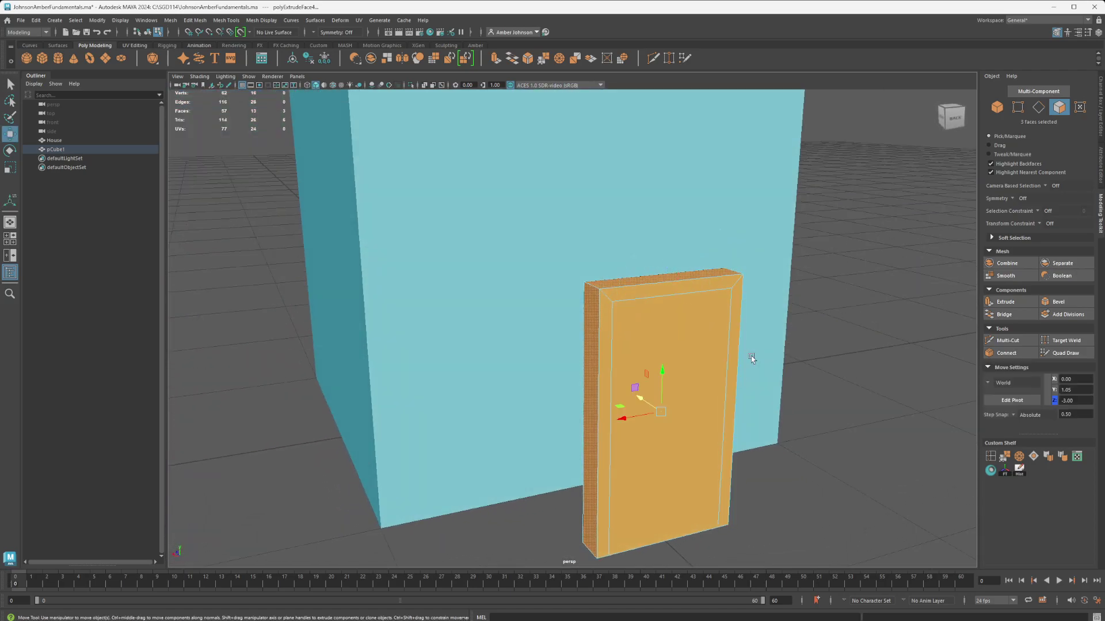
Delete the door frame's back faces, which face the house wall
{"action": "left_click_drag", "start_coordinate": [664, 379], "coordinate": [637, 381], "text": "alt"}
{"action": "left_click_drag", "start_coordinate": [678, 377], "coordinate": [708, 396], "text": "alt"}
{"action": "scroll", "coordinate": [708, 396], "scroll_direction": "up", "scroll_amount": 5}
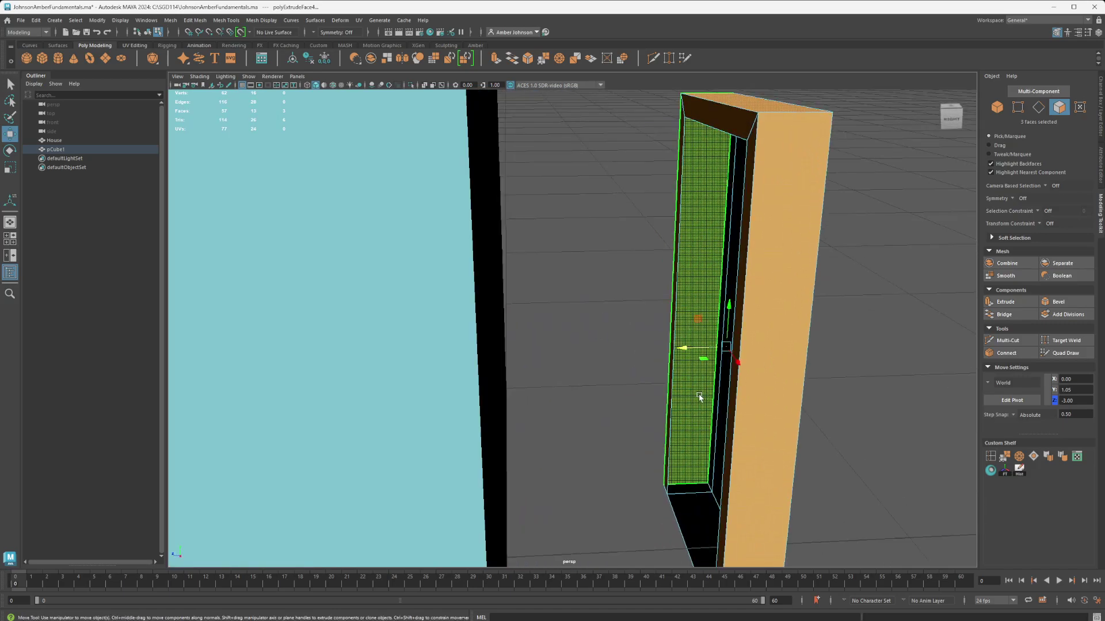
{"action": "left_click_drag", "start_coordinate": [785, 165], "coordinate": [715, 265], "text": "alt"}
{"action": "left_click", "coordinate": [715, 264]}
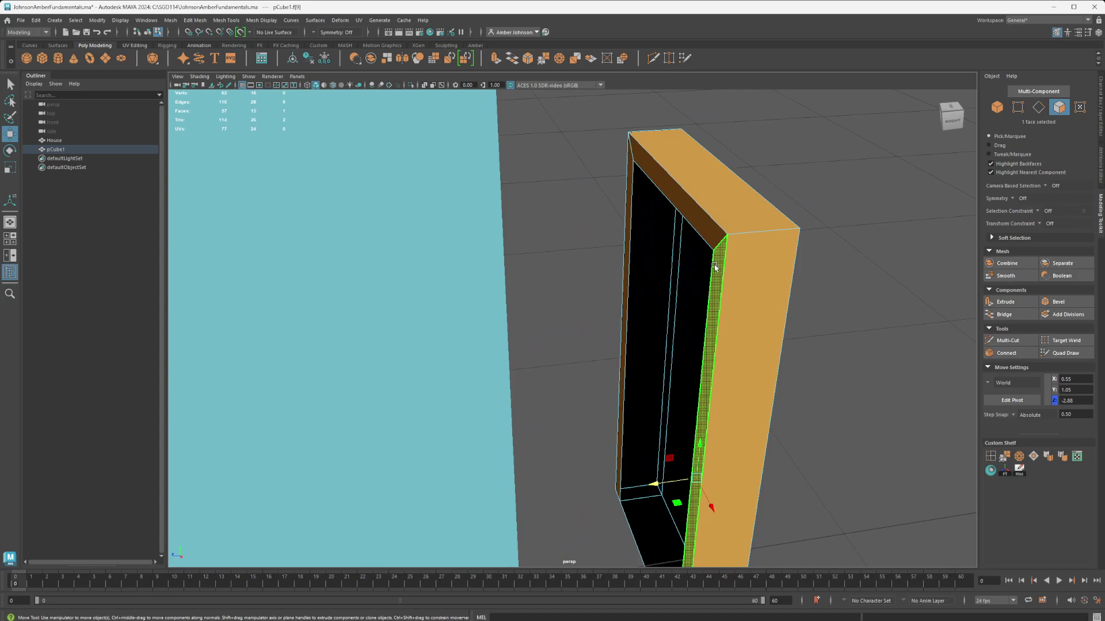
{"action": "key", "text": "Delete"}
{"action": "left_click", "coordinate": [676, 187]}
{"action": "key", "text": "Delete"}
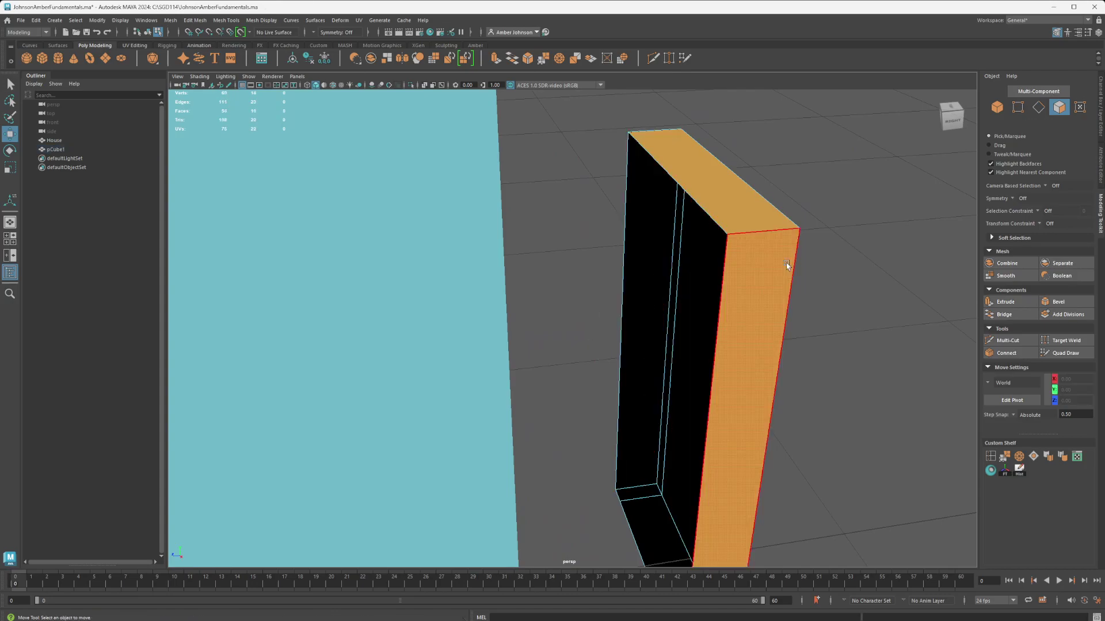
Assign the existing White material to all outer and front faces of the frame around the door panel
{"action": "left_click_drag", "start_coordinate": [788, 357], "coordinate": [691, 362], "text": "alt"}
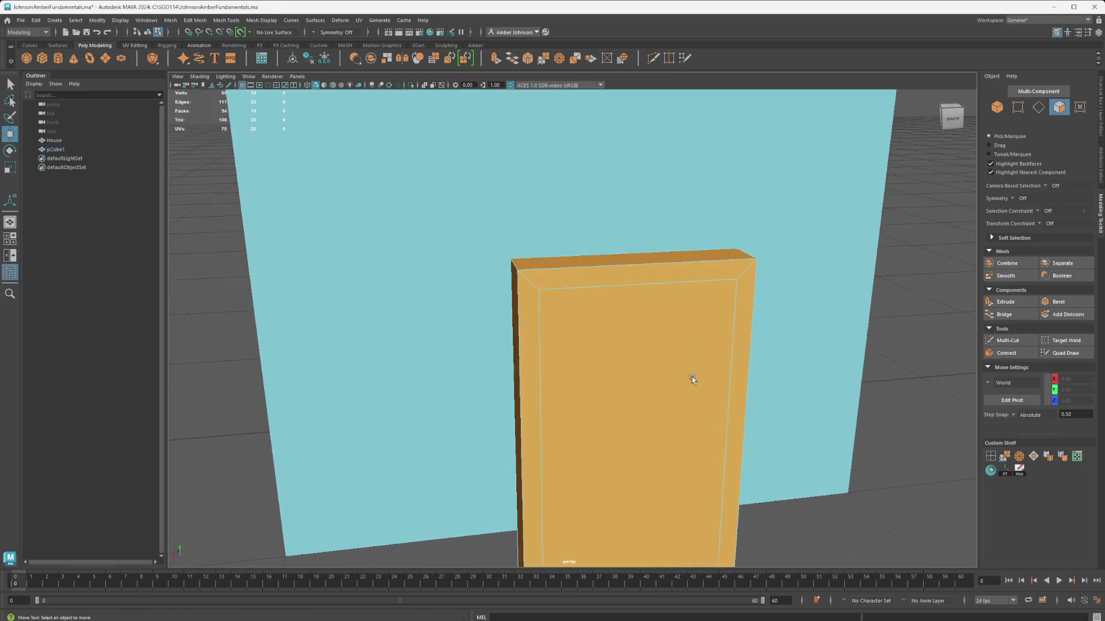
{"action": "scroll", "coordinate": [699, 334], "scroll_direction": "down", "scroll_amount": 4}
{"action": "left_click_drag", "start_coordinate": [708, 301], "coordinate": [676, 326], "text": "alt"}
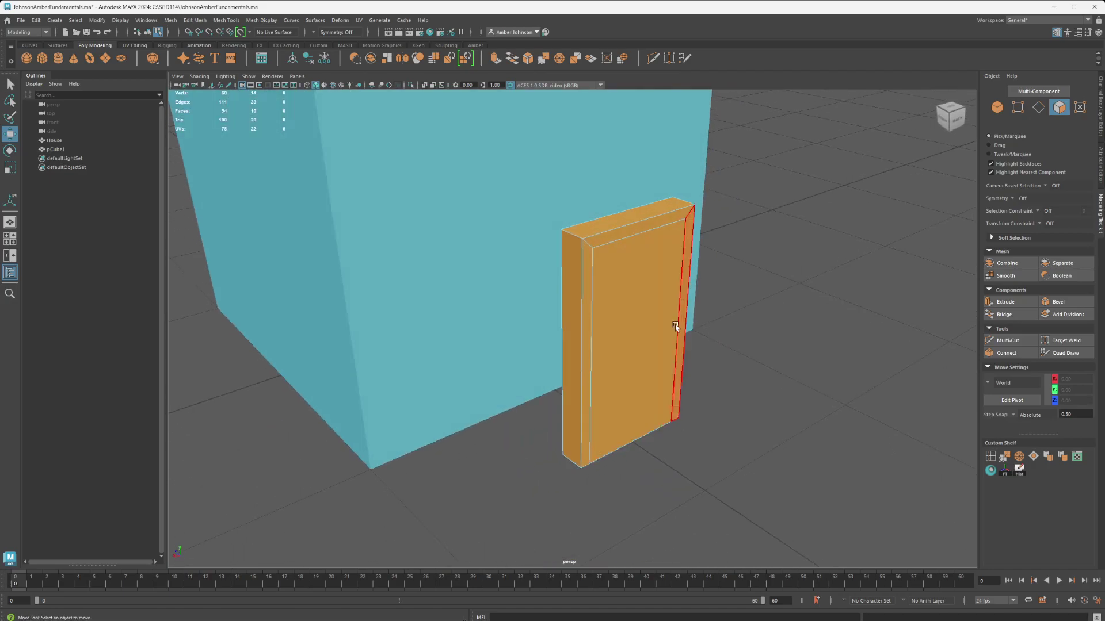
{"action": "left_click", "coordinate": [593, 226]}
{"action": "left_click", "coordinate": [568, 271], "text": "shift"}
{"action": "left_click_drag", "start_coordinate": [740, 316], "coordinate": [588, 283], "text": "alt"}
{"action": "left_click", "coordinate": [588, 284], "text": "shift"}
{"action": "left_click_drag", "start_coordinate": [675, 365], "coordinate": [807, 389], "text": "alt"}
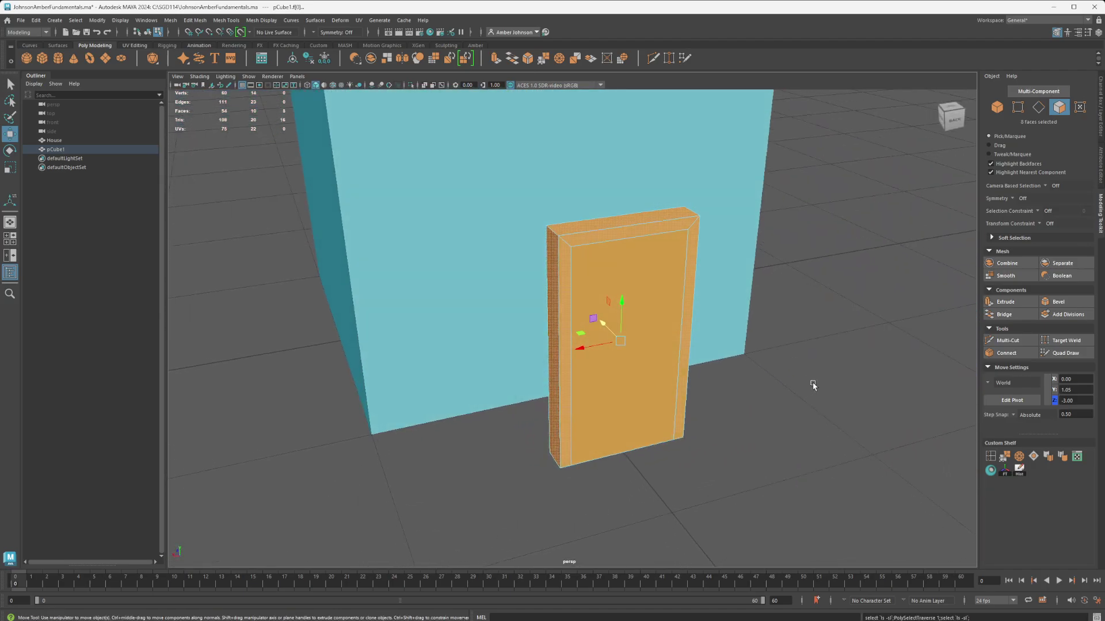
{"action": "key", "text": "shift+period"}
{"action": "right_click", "coordinate": [682, 220]}
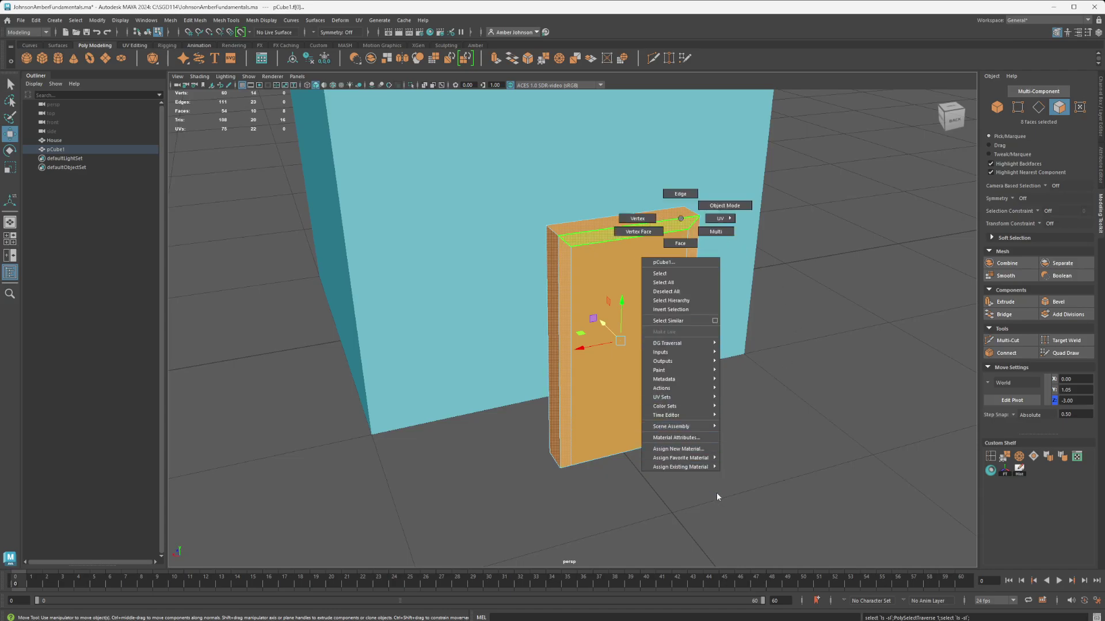
{"action": "mouse_move", "coordinate": [704, 467]}
{"action": "left_click", "coordinate": [737, 484]}
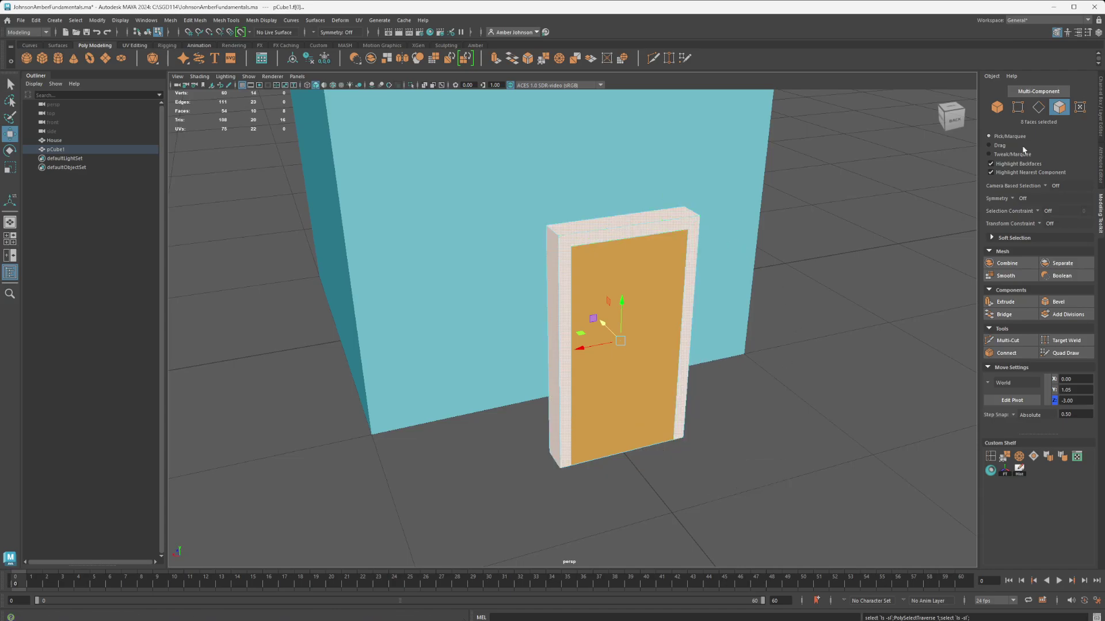
Return to object selection, move the framed door against the gable wall to Z -2.00, and deselect it
{"action": "left_click", "coordinate": [997, 107]}
{"action": "left_click_drag", "start_coordinate": [602, 425], "coordinate": [565, 381]}
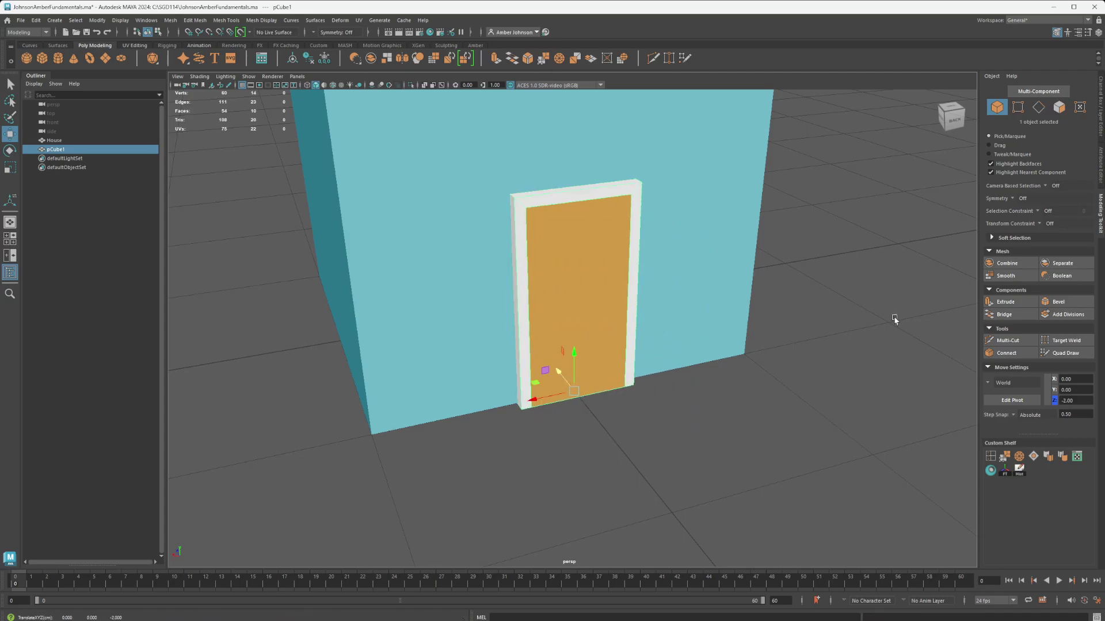
{"action": "left_click", "coordinate": [833, 285]}
Examine the whole house with its framed door from several angles
{"action": "scroll", "coordinate": [820, 289], "scroll_direction": "down", "scroll_amount": 3}
{"action": "scroll", "coordinate": [805, 345], "scroll_direction": "down", "scroll_amount": 5}
{"action": "left_click_drag", "start_coordinate": [794, 395], "coordinate": [734, 424], "text": "alt"}
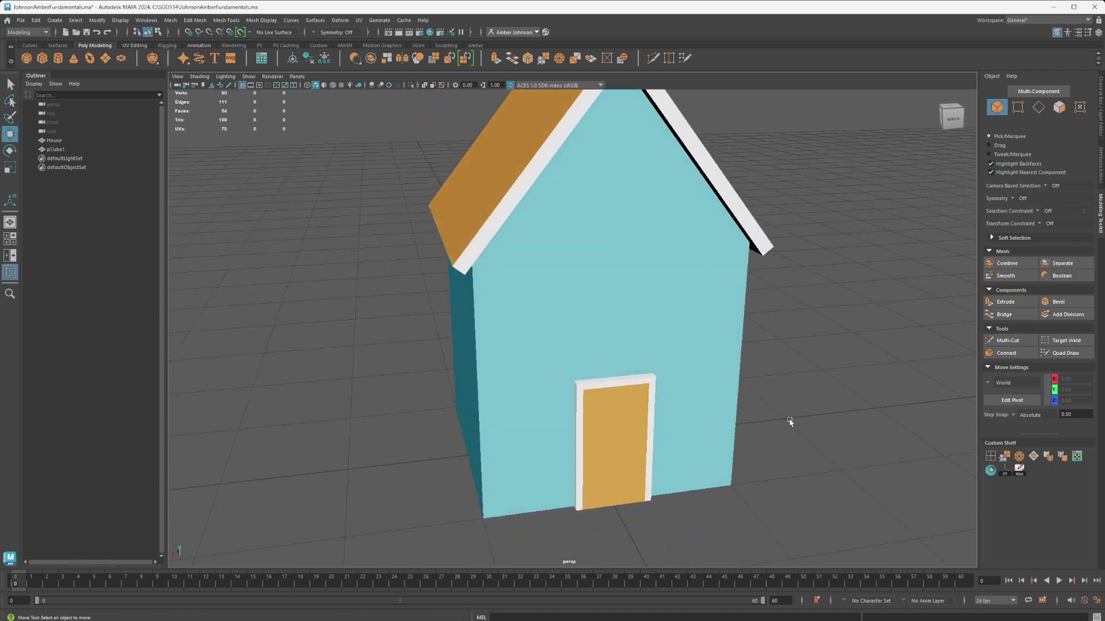
{"action": "left_click_drag", "start_coordinate": [740, 321], "coordinate": [782, 336], "text": "alt"}
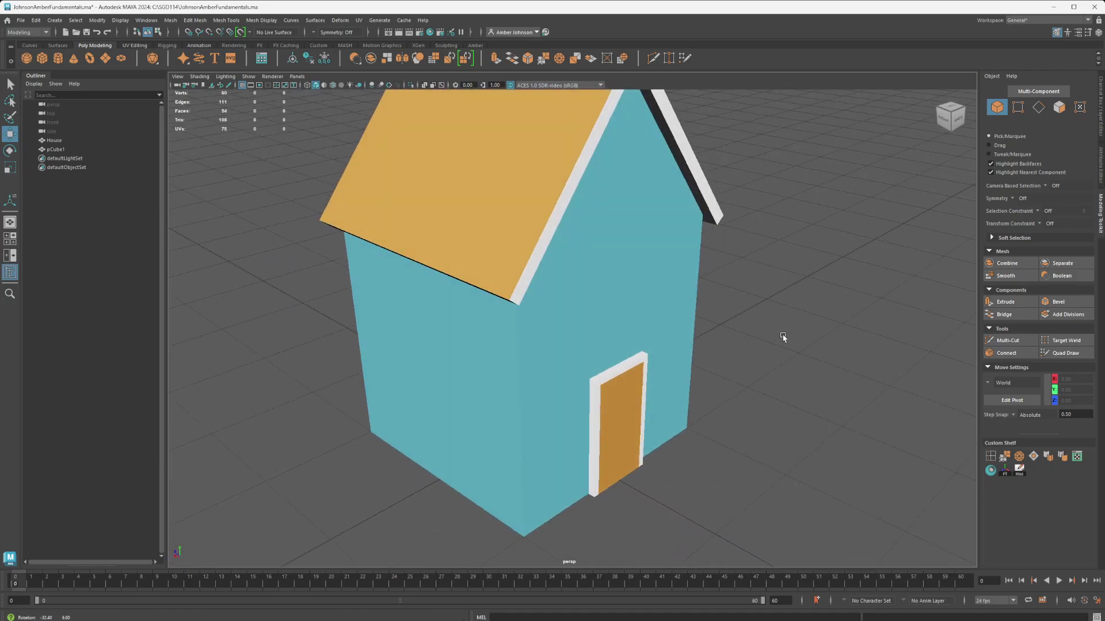
{"action": "left_click_drag", "start_coordinate": [738, 292], "coordinate": [666, 323], "text": "alt"}
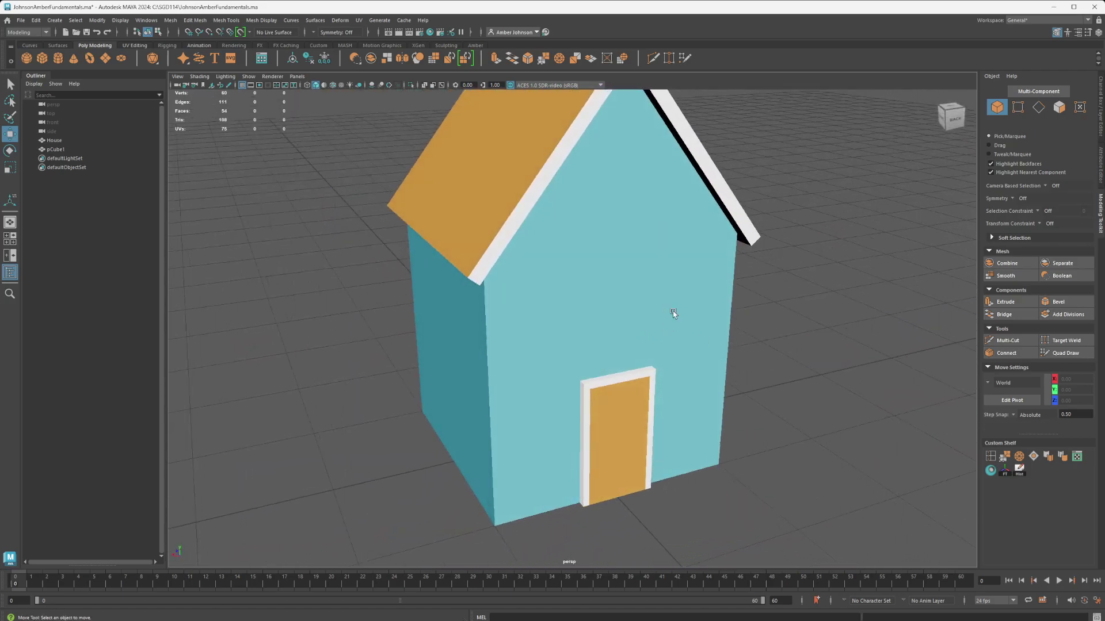
{"action": "right_click_drag", "start_coordinate": [636, 291], "coordinate": [599, 370], "text": "alt"}
{"action": "left_click_drag", "start_coordinate": [599, 370], "coordinate": [611, 343], "text": "alt"}
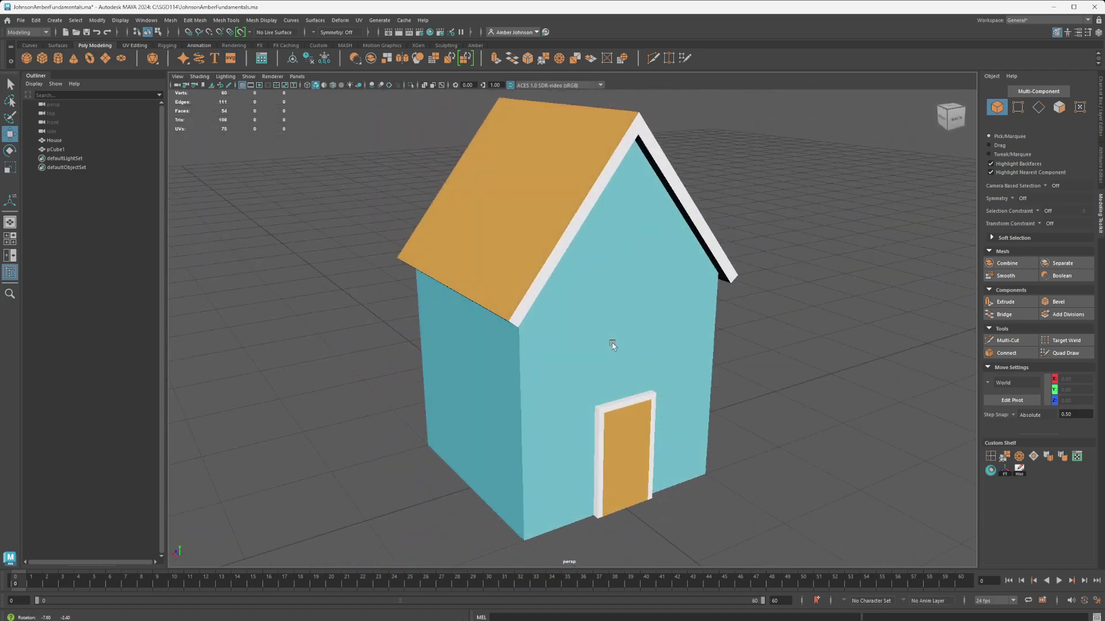
{"action": "middle_click_drag", "start_coordinate": [676, 335], "coordinate": [705, 357], "text": "alt"}
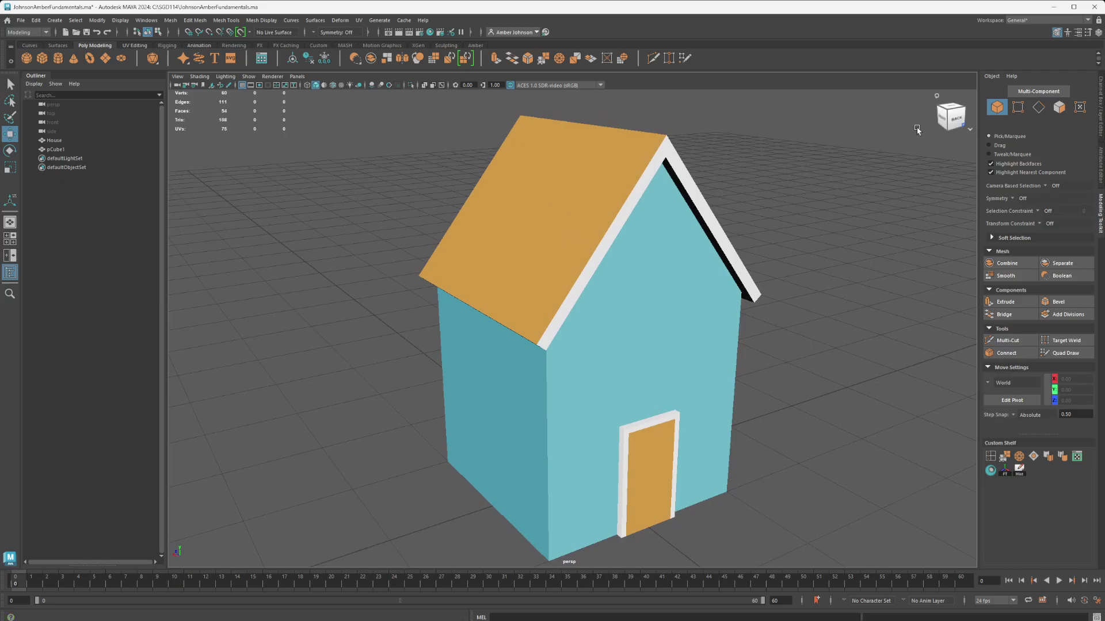
Combine House and the door into one mesh, merging UV sets by name and placing the pivot at the world origin
{"action": "left_click", "coordinate": [55, 141]}
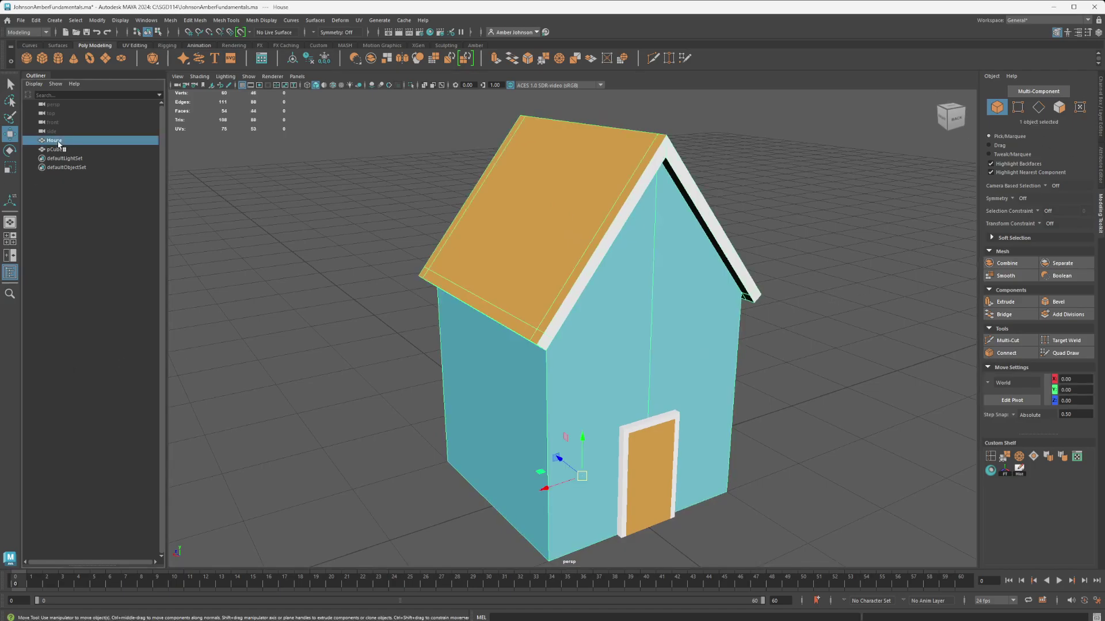
{"action": "left_click", "coordinate": [56, 150]}
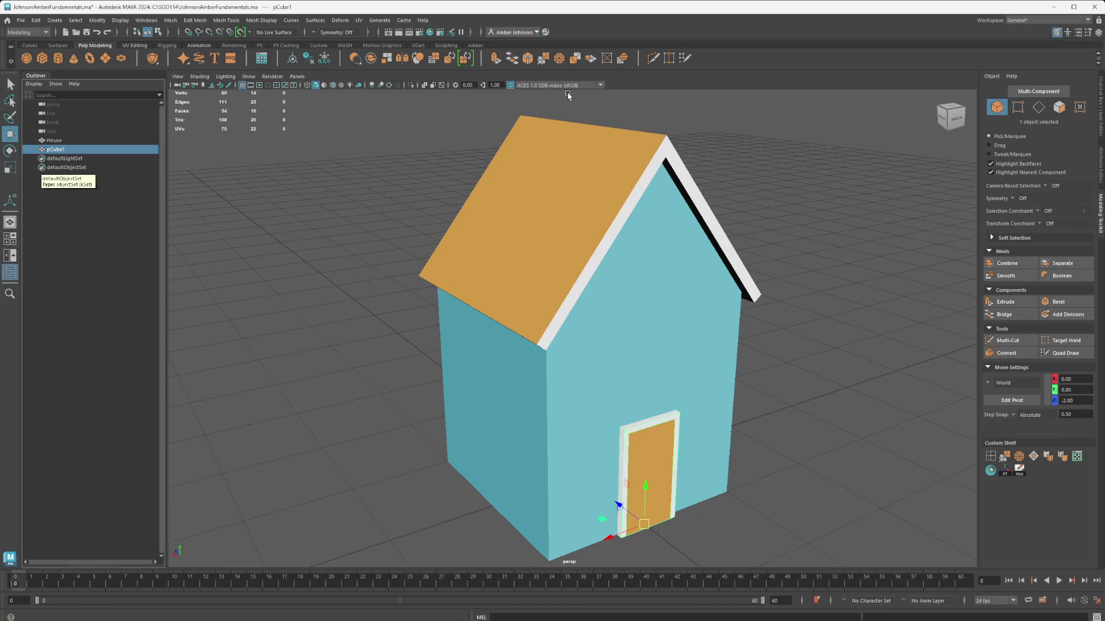
{"action": "left_click", "coordinate": [54, 141]}
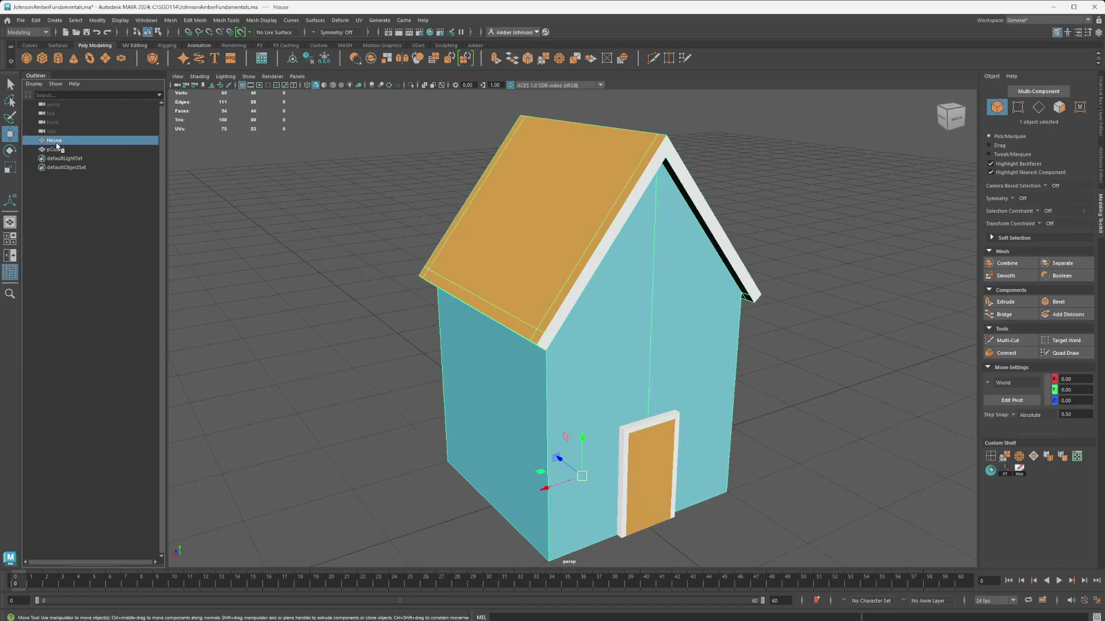
{"action": "left_click", "coordinate": [56, 149], "text": "ctrl"}
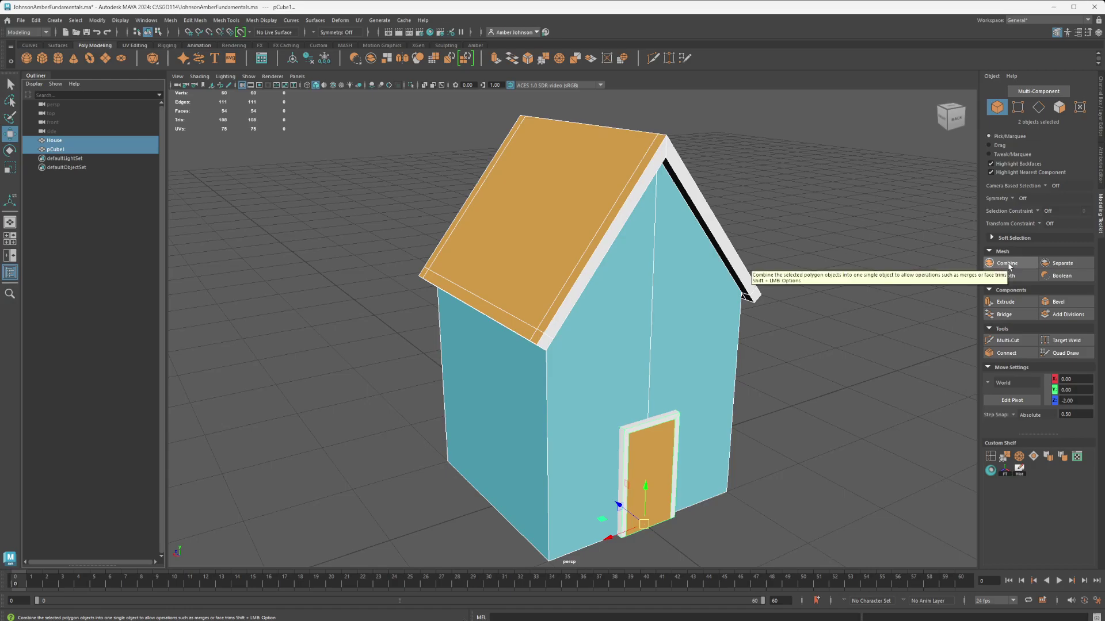
{"action": "left_click", "coordinate": [1008, 265], "text": "shift"}
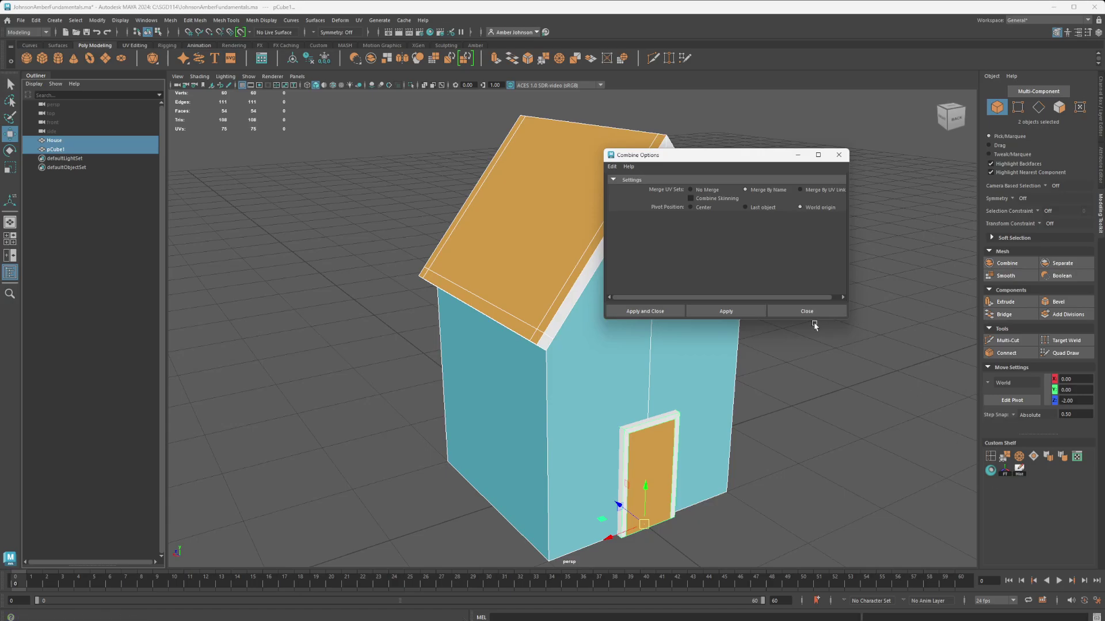
{"action": "left_click", "coordinate": [749, 315]}
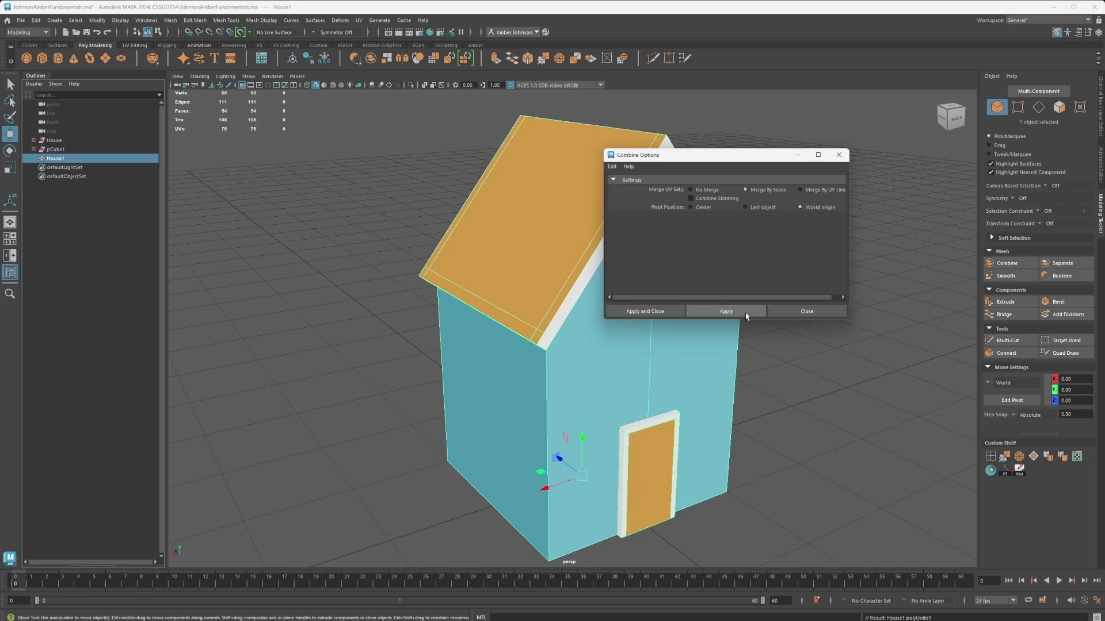
{"action": "left_click", "coordinate": [839, 156]}
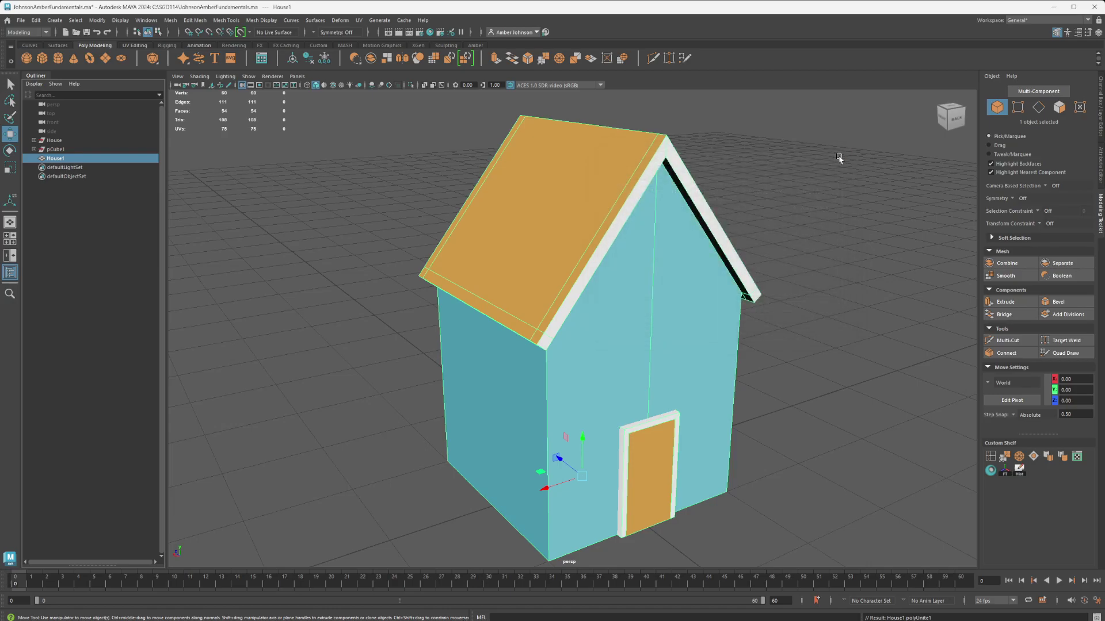
Expand the leftover House and pCube1 groups to examine their child nodes
{"action": "left_click", "coordinate": [55, 149]}
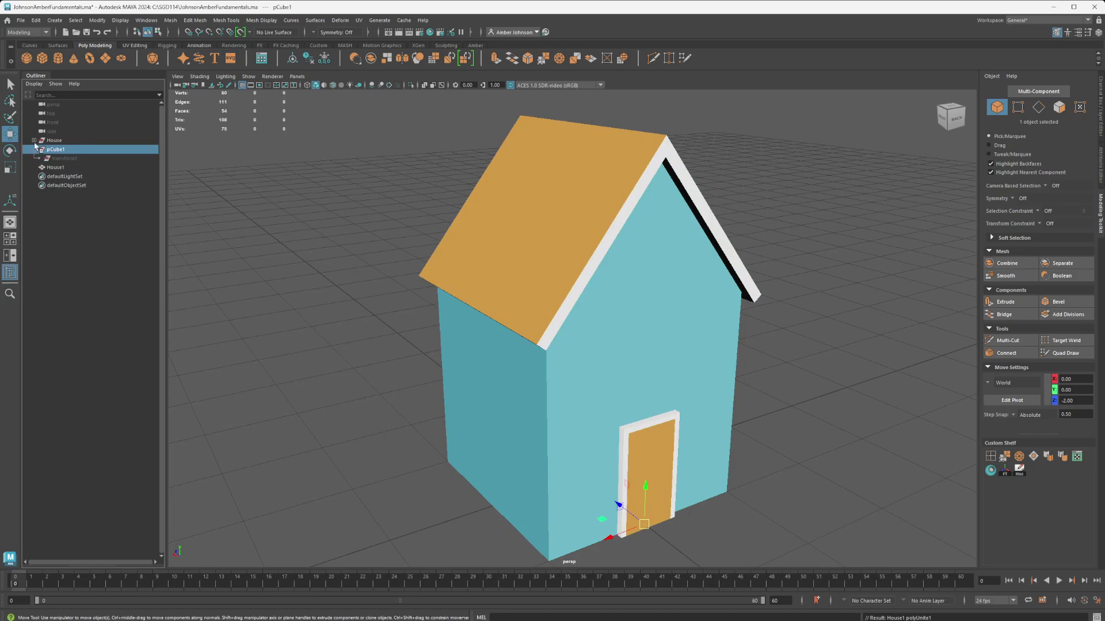
{"action": "left_click", "coordinate": [35, 140]}
{"action": "left_click", "coordinate": [35, 151]}
{"action": "left_click", "coordinate": [34, 140]}
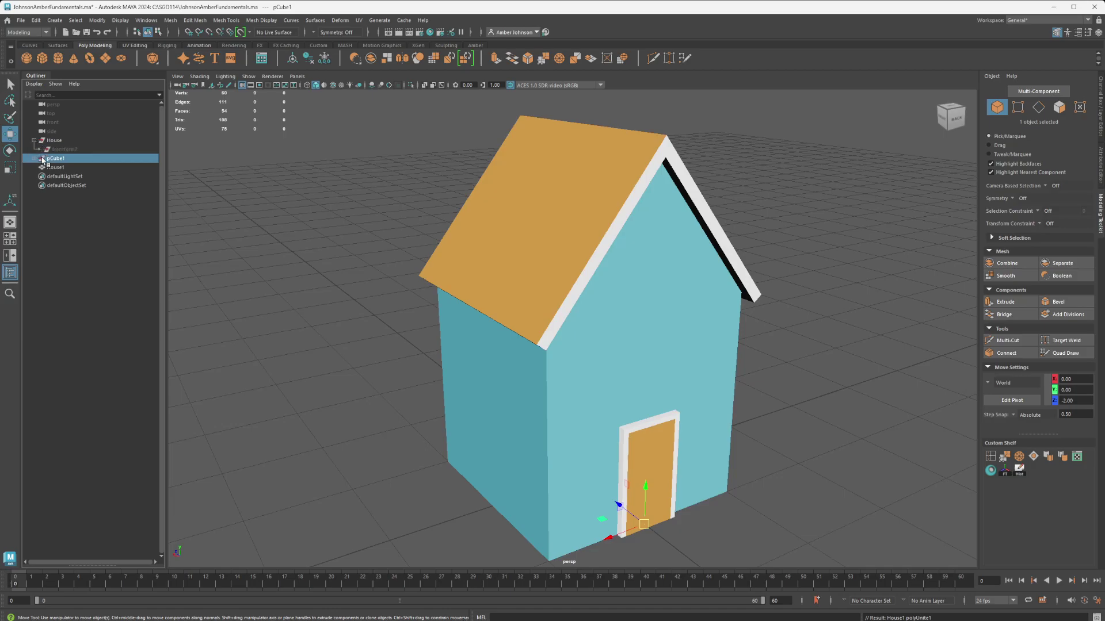
Collapse the House and pCube1 groups, try deleting both together, and undo the deletion
{"action": "left_click", "coordinate": [36, 159]}
{"action": "left_click", "coordinate": [36, 158]}
{"action": "left_click", "coordinate": [34, 141]}
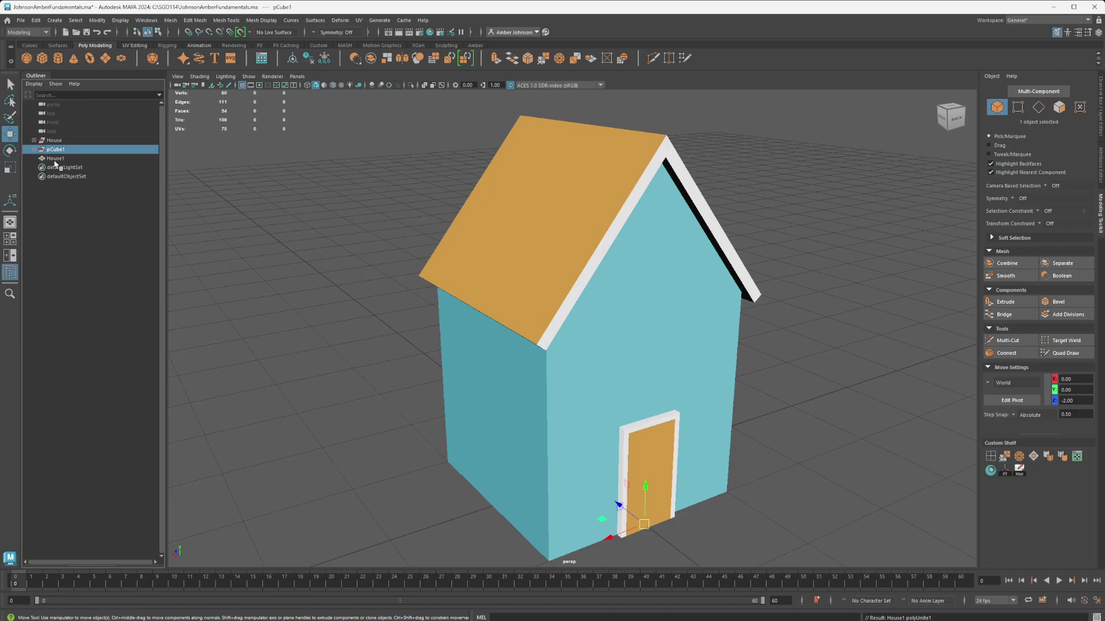
{"action": "left_click", "coordinate": [57, 143], "text": "ctrl"}
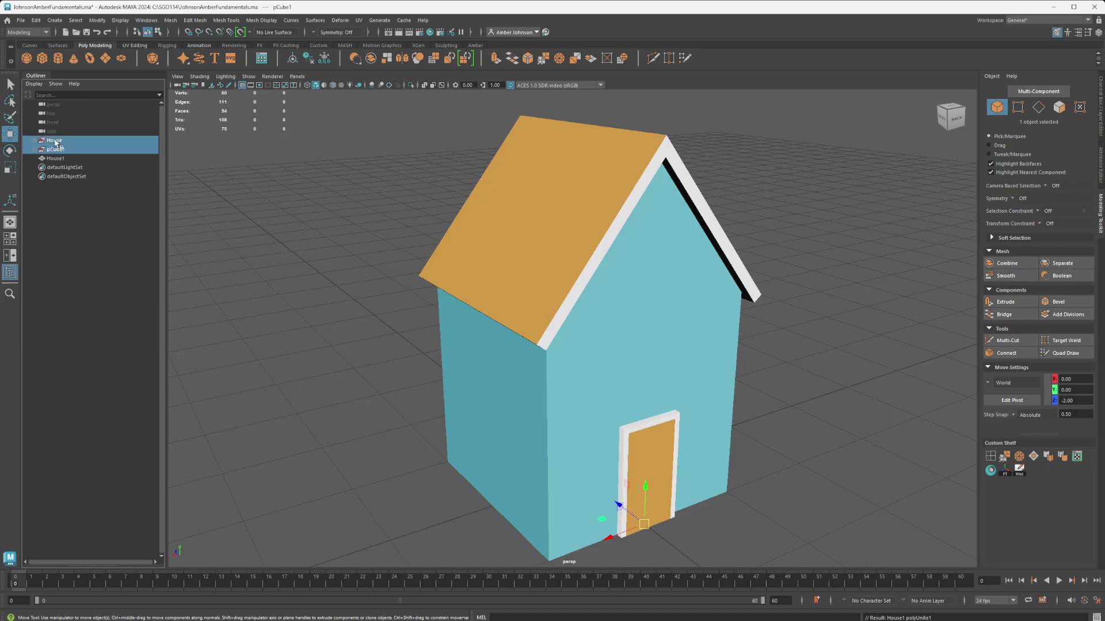
{"action": "key", "text": "Delete"}
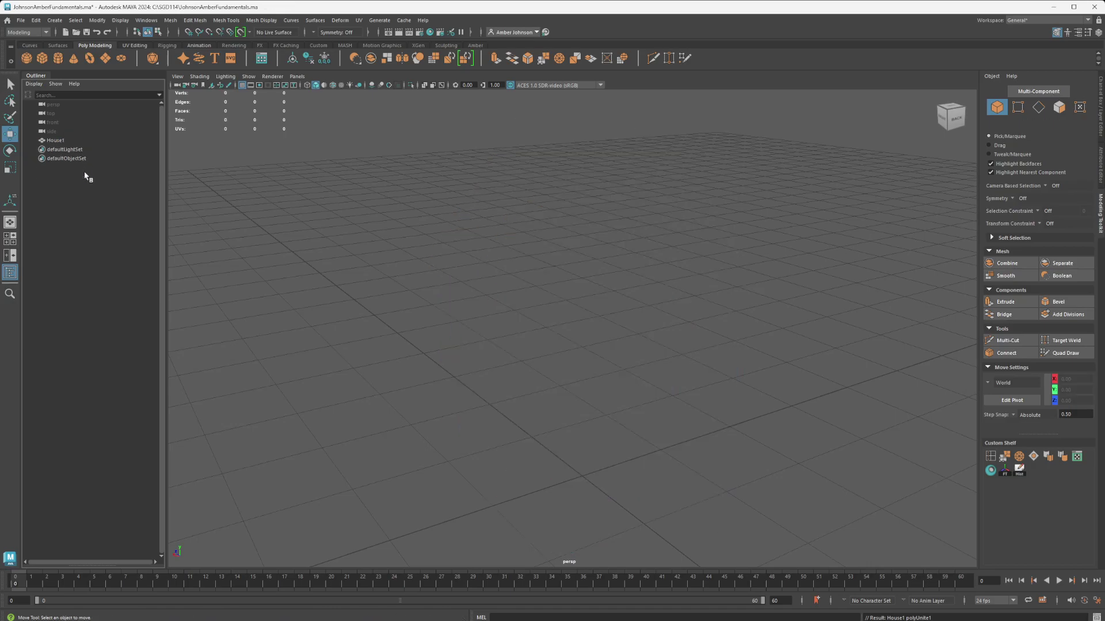
{"action": "key", "text": "ctrl+z"}
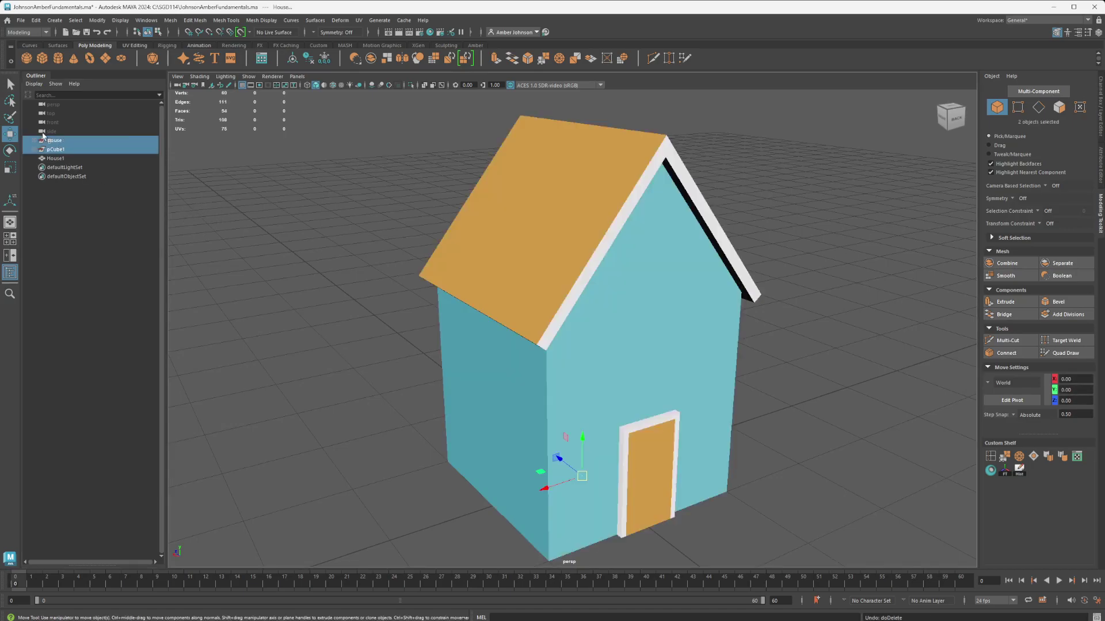
Delete the construction history of House, pCube1 and House1 together
{"action": "left_click", "coordinate": [62, 142]}
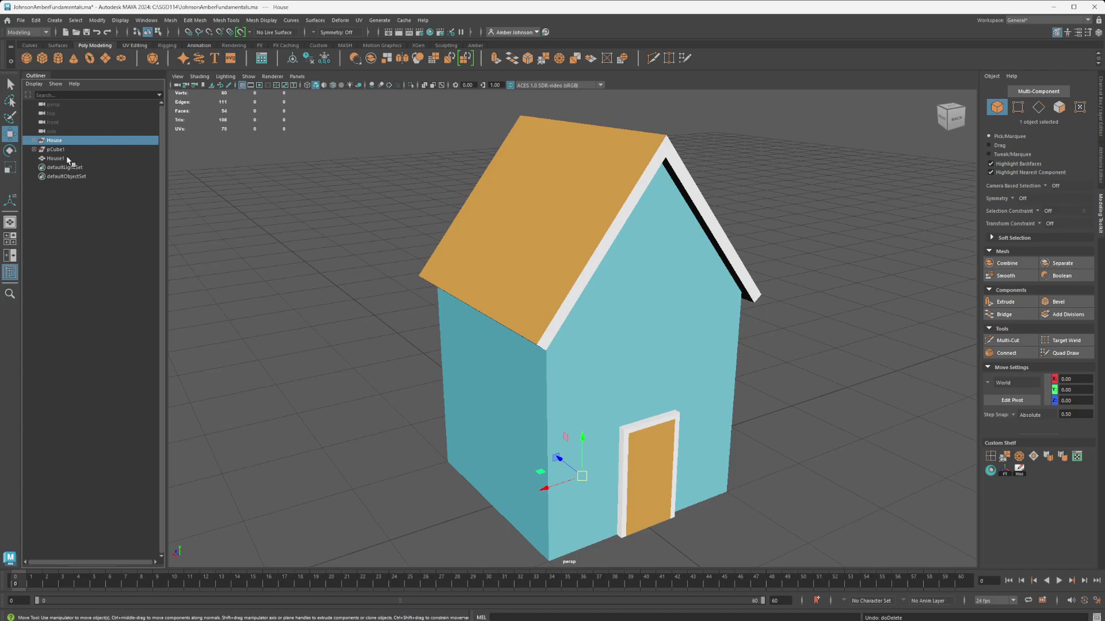
{"action": "left_click", "coordinate": [59, 159], "text": "shift"}
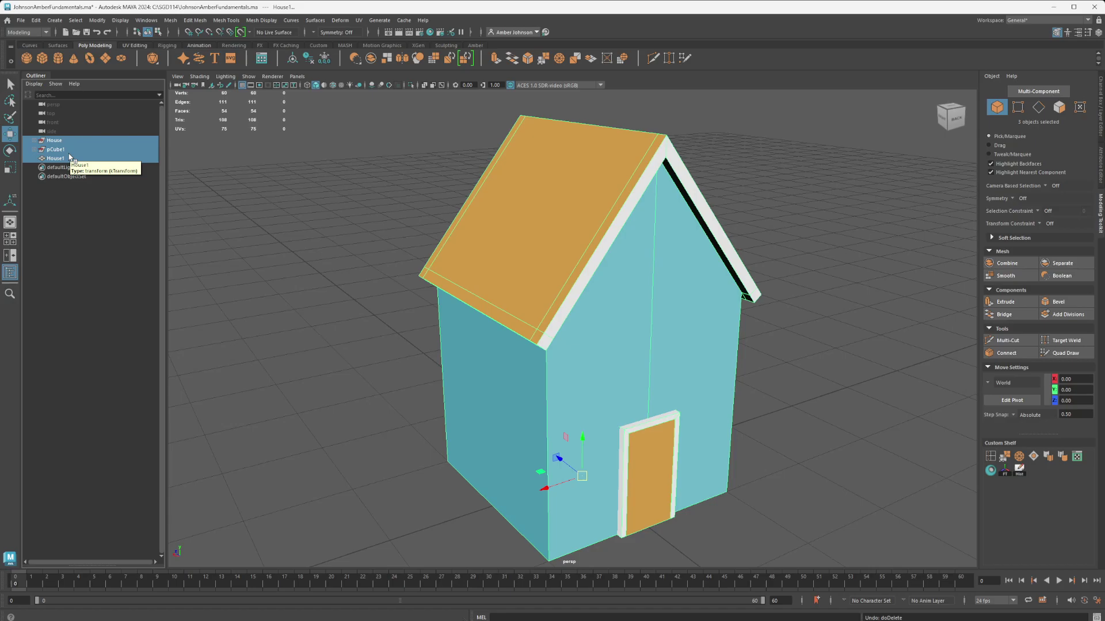
{"action": "left_click_drag", "start_coordinate": [67, 157], "coordinate": [42, 142]}
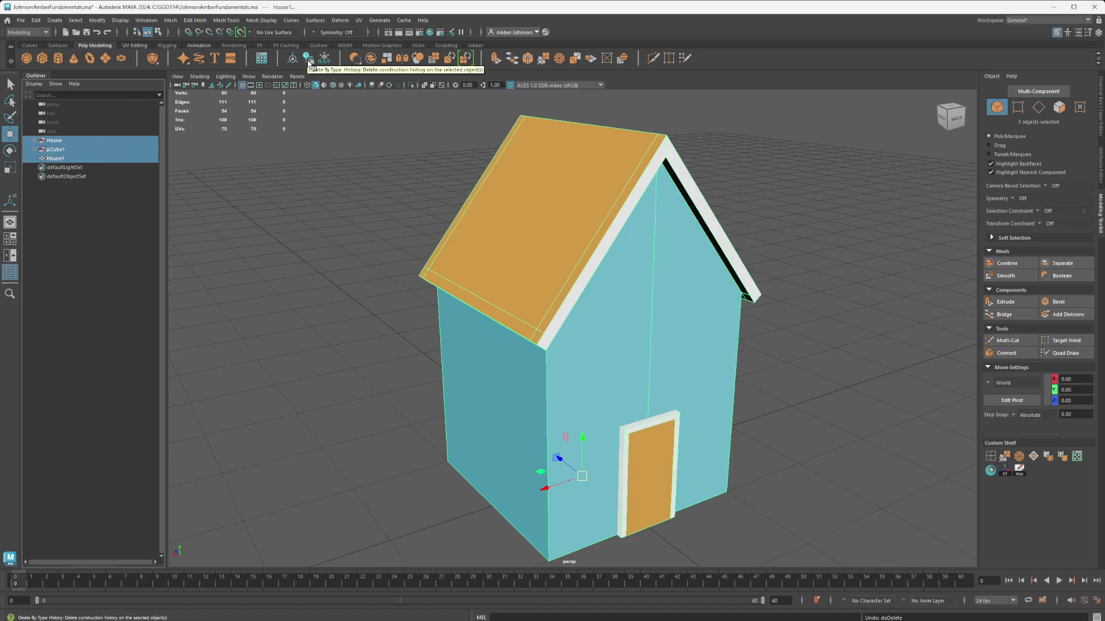
{"action": "left_click", "coordinate": [36, 20]}
{"action": "mouse_move", "coordinate": [132, 137]}
{"action": "left_click", "coordinate": [167, 137]}
{"action": "left_click", "coordinate": [195, 20]}
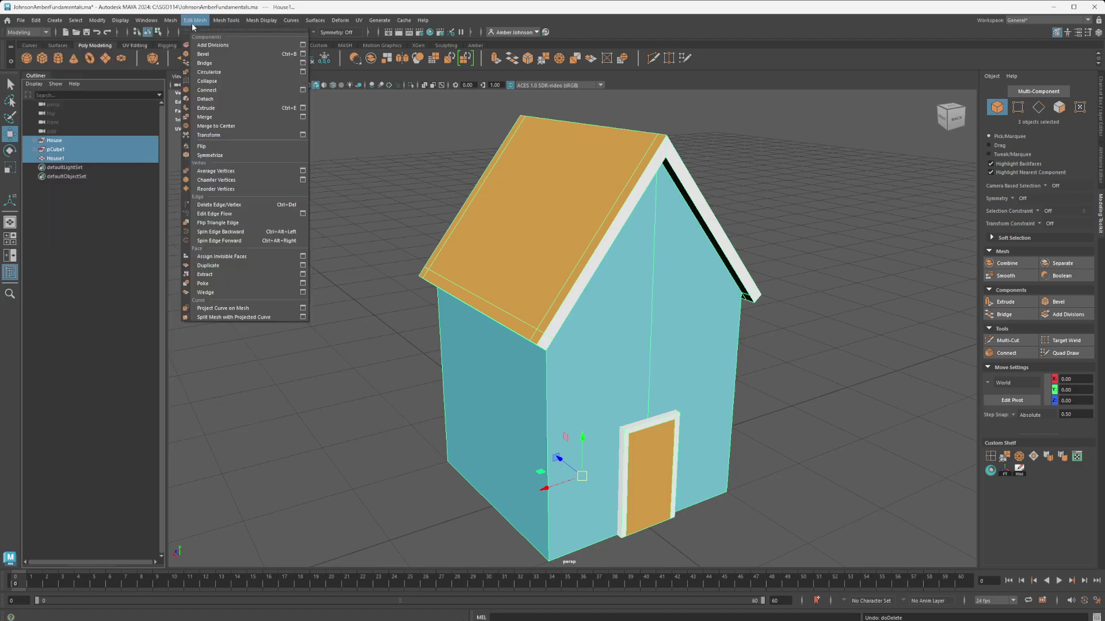
{"action": "key", "text": "Escape"}
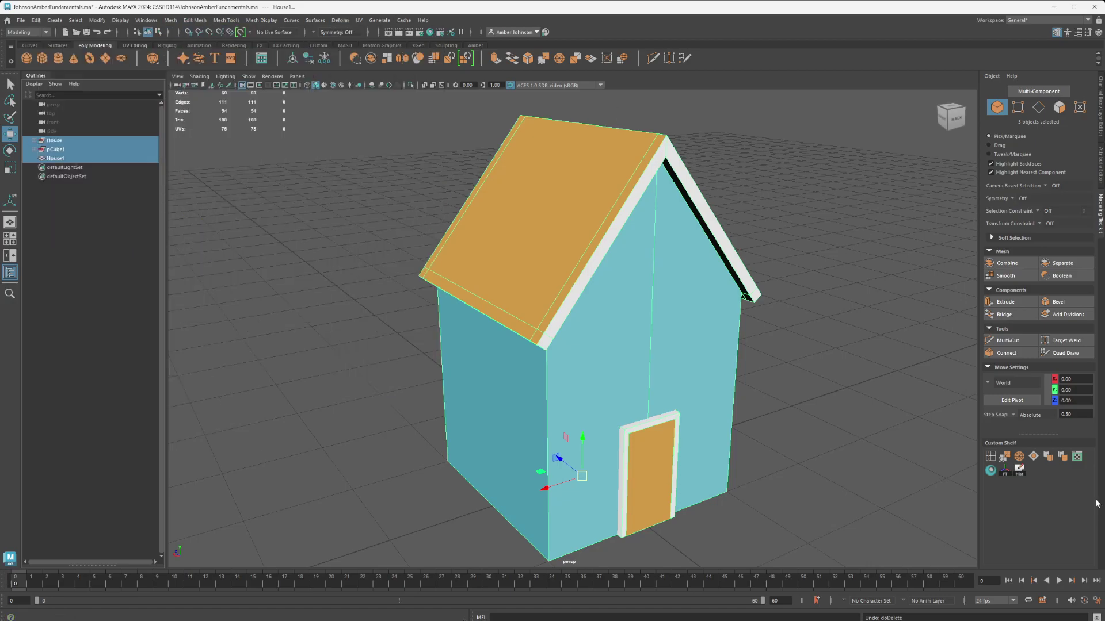
{"action": "left_click", "coordinate": [1021, 472]}
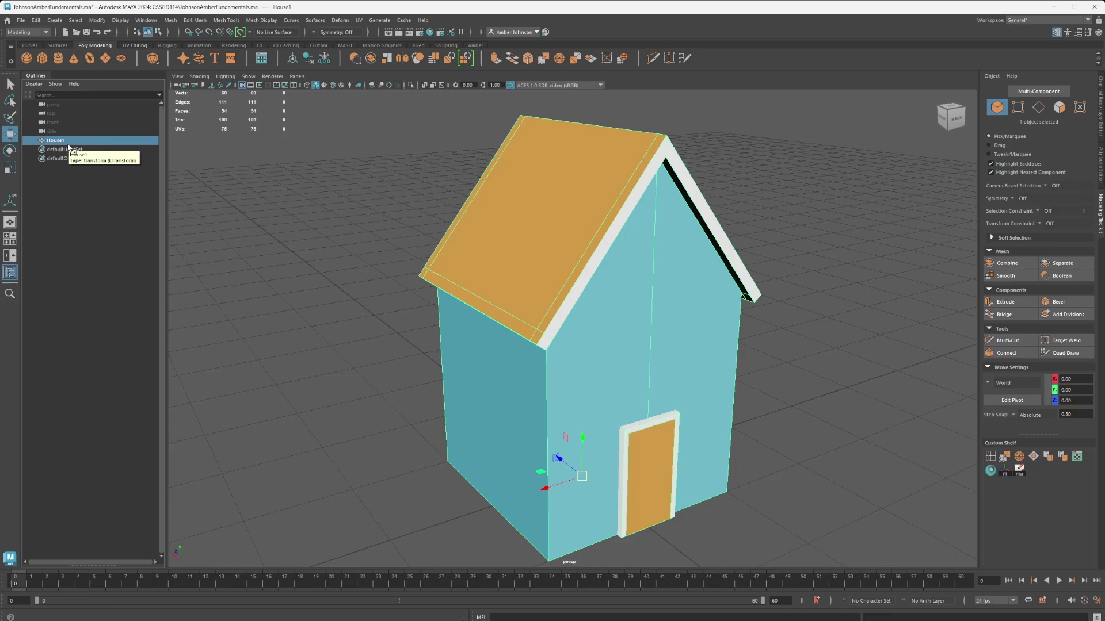
Freeze the transformations of the combined House1 mesh and rename it House
{"action": "left_click", "coordinate": [1004, 473]}
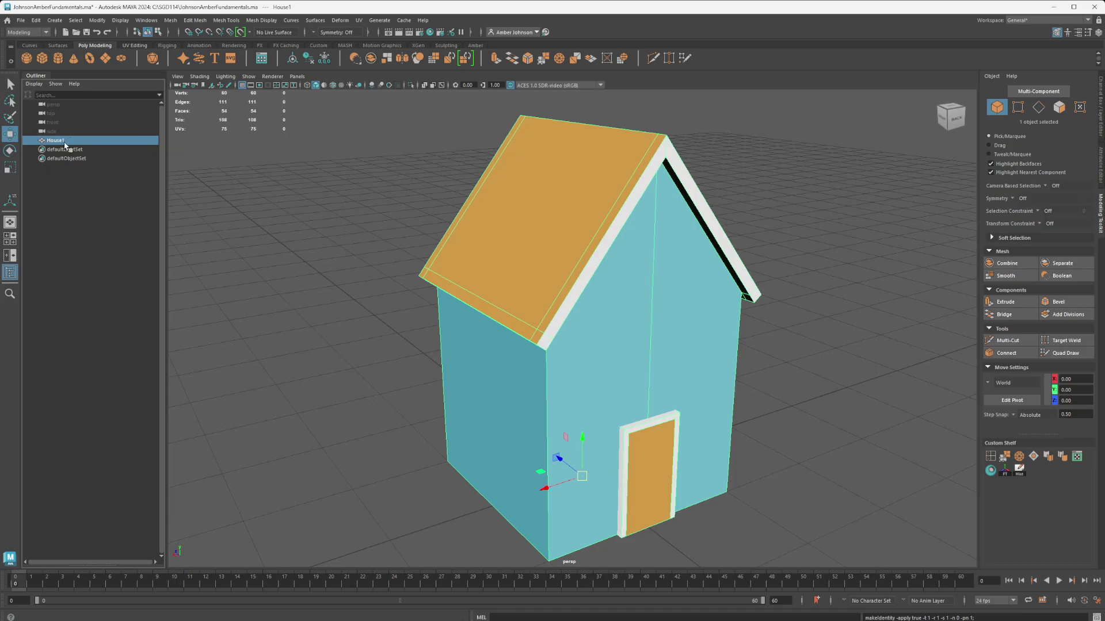
{"action": "double_click", "coordinate": [65, 143]}
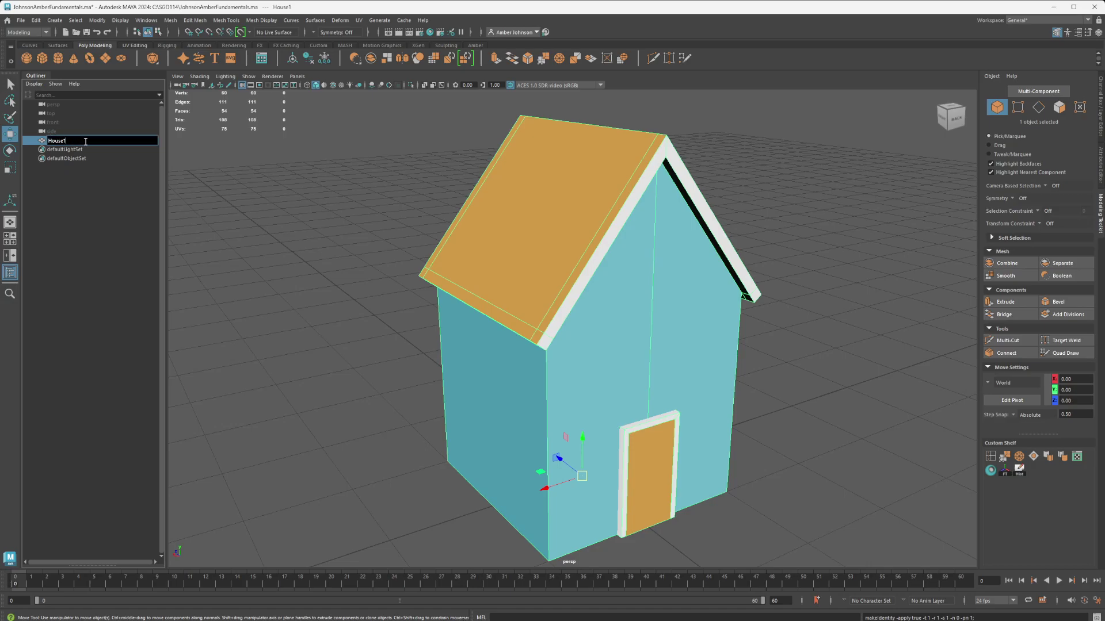
{"action": "key", "text": "Return"}
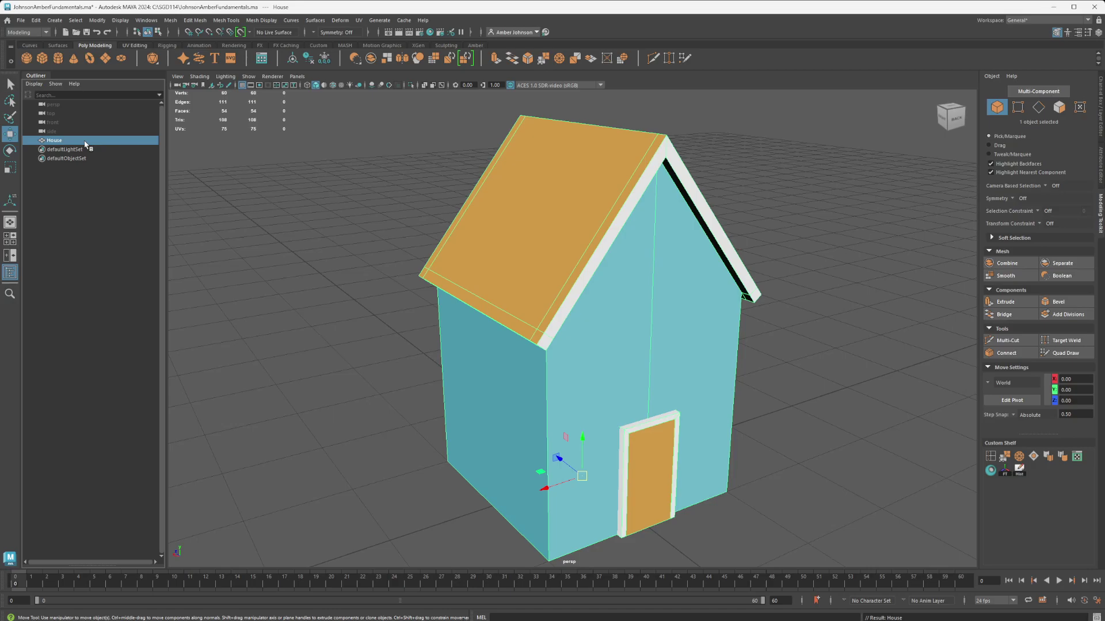
Hide the House mesh
{"action": "left_click_drag", "start_coordinate": [786, 366], "coordinate": [709, 385], "text": "alt"}
{"action": "middle_click_drag", "start_coordinate": [700, 424], "coordinate": [725, 374], "text": "alt"}
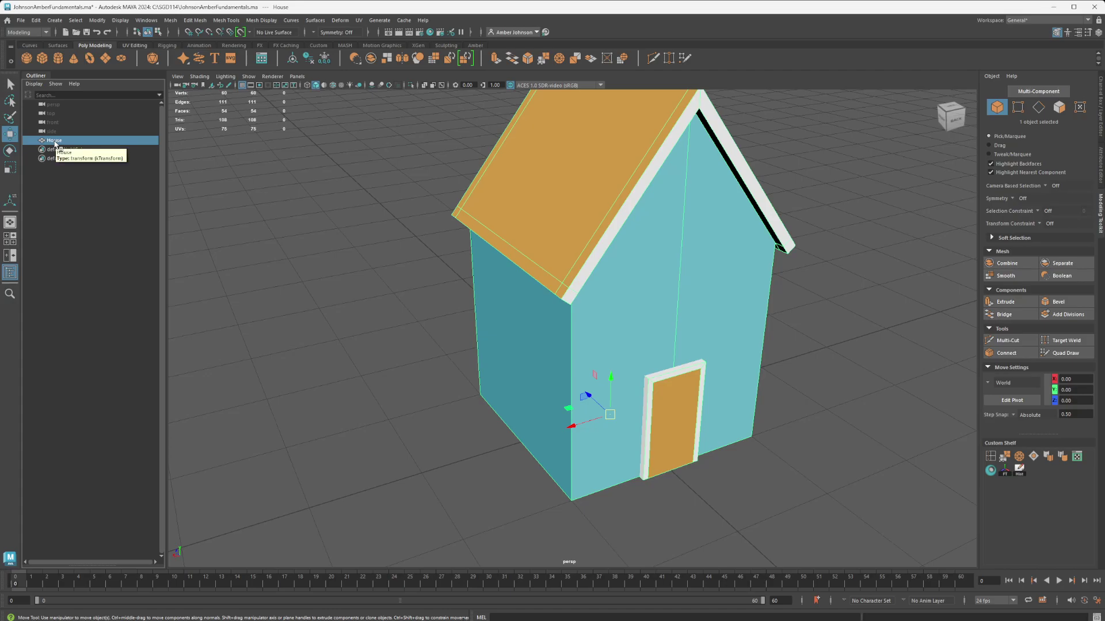
{"action": "key", "text": "h"}
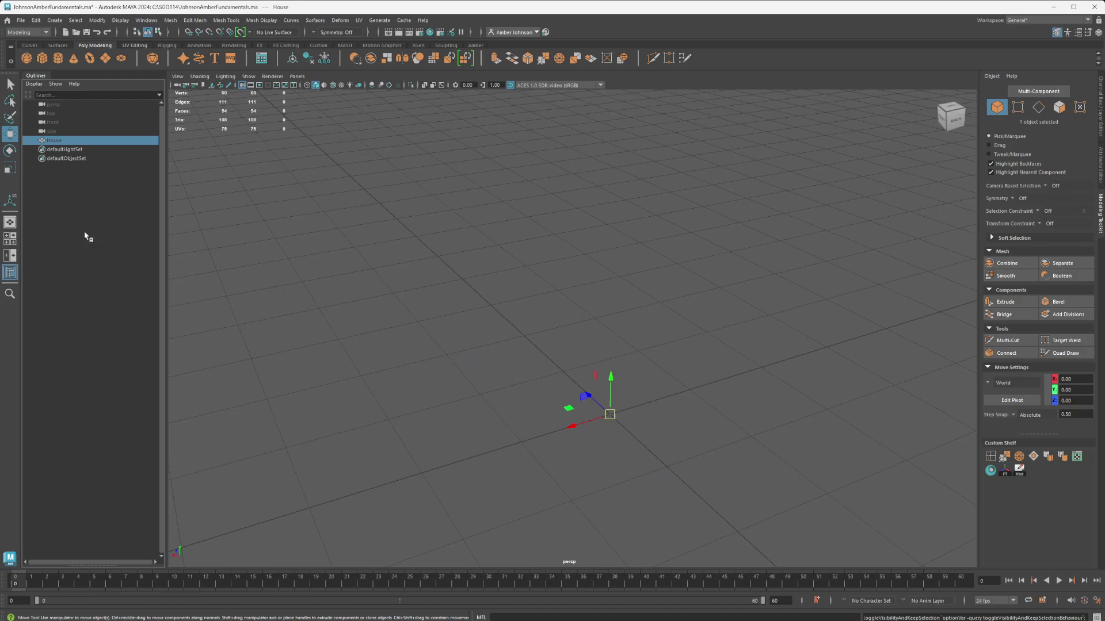
Reselect House in the Outliner and toggle its visibility repeatedly, ending with it hidden
{"action": "left_click", "coordinate": [55, 123]}
{"action": "left_click", "coordinate": [58, 150]}
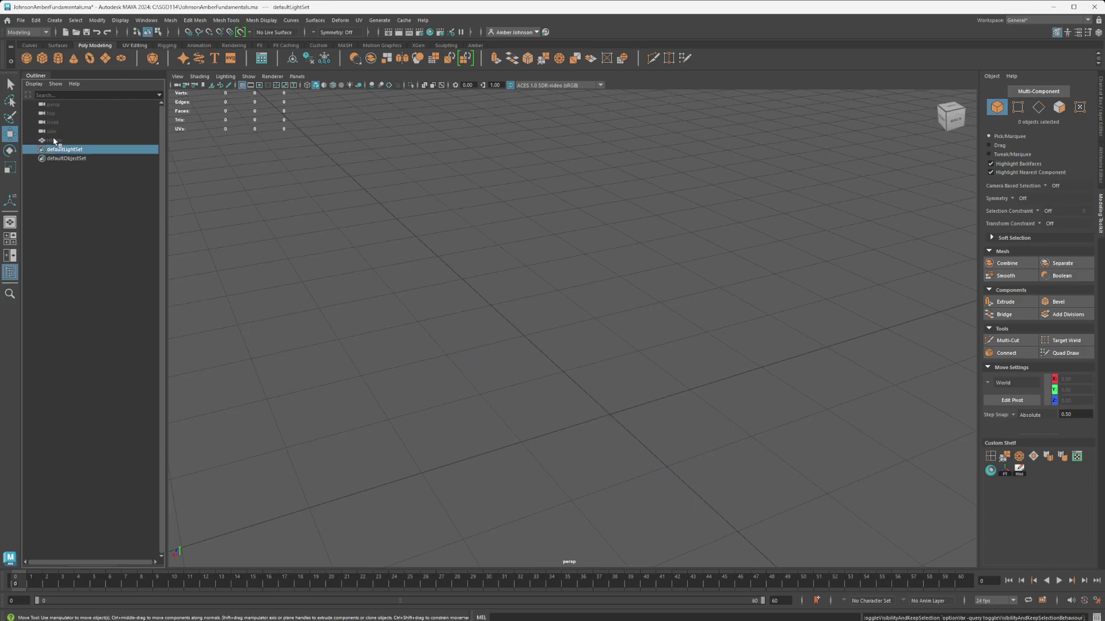
{"action": "left_click", "coordinate": [54, 140]}
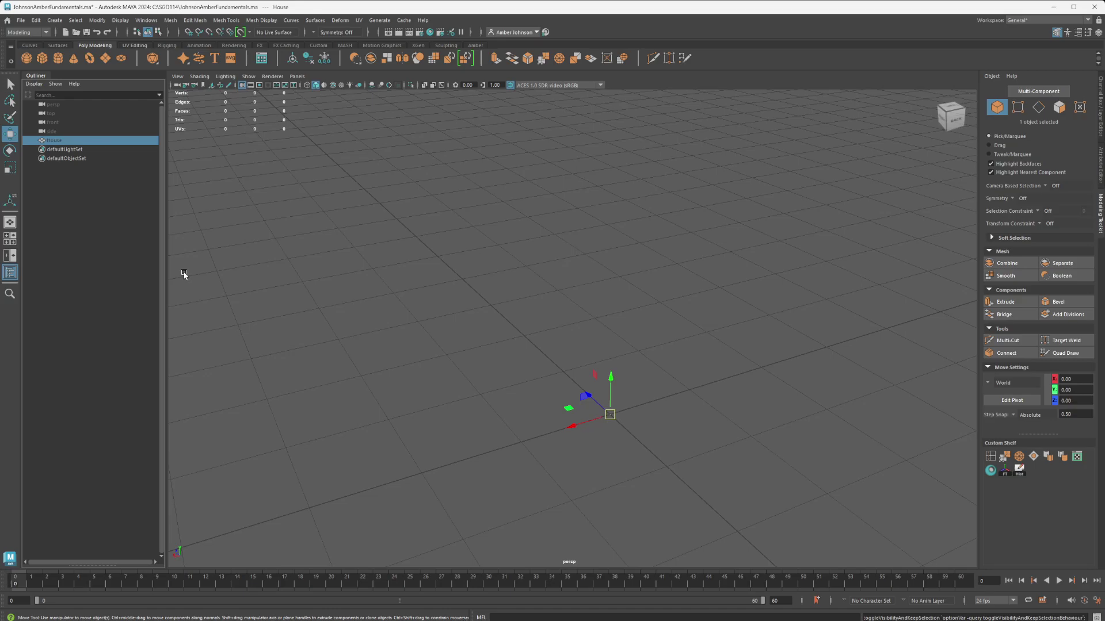
{"action": "key", "text": "h"}
{"action": "key", "text": "h"}
{"action": "key", "text": "h"}
{"action": "key", "text": "h"}
{"action": "key", "text": "h"}
{"action": "key", "text": "h"}
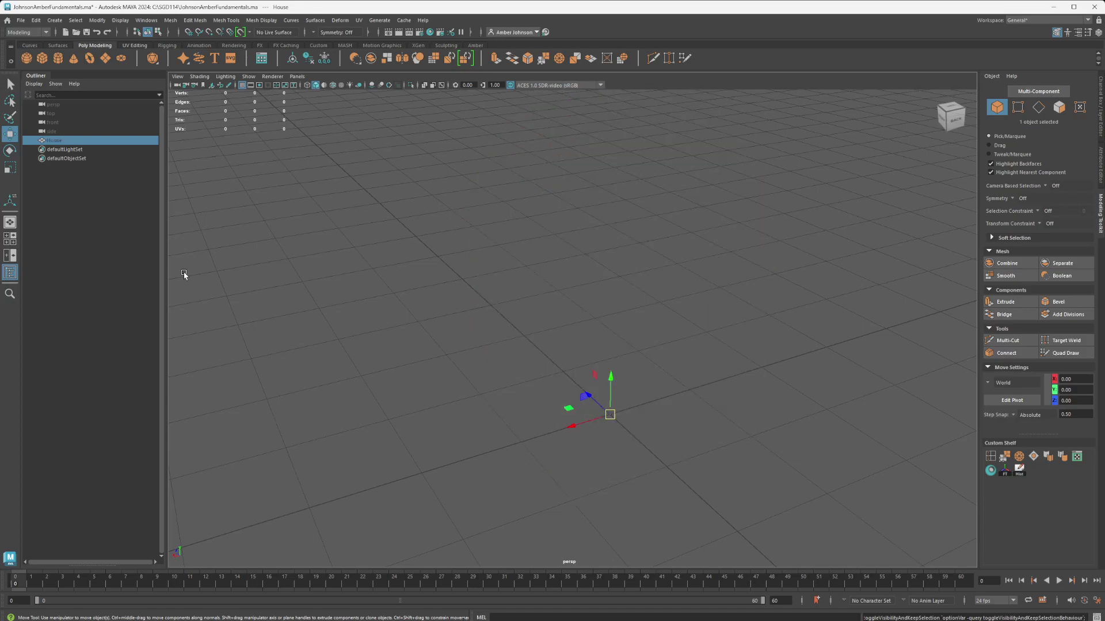
{"action": "key", "text": "h"}
{"action": "key", "text": "h"}
Create a polygon cylinder at the origin and set its radius to 0.25
{"action": "left_click", "coordinate": [58, 58]}
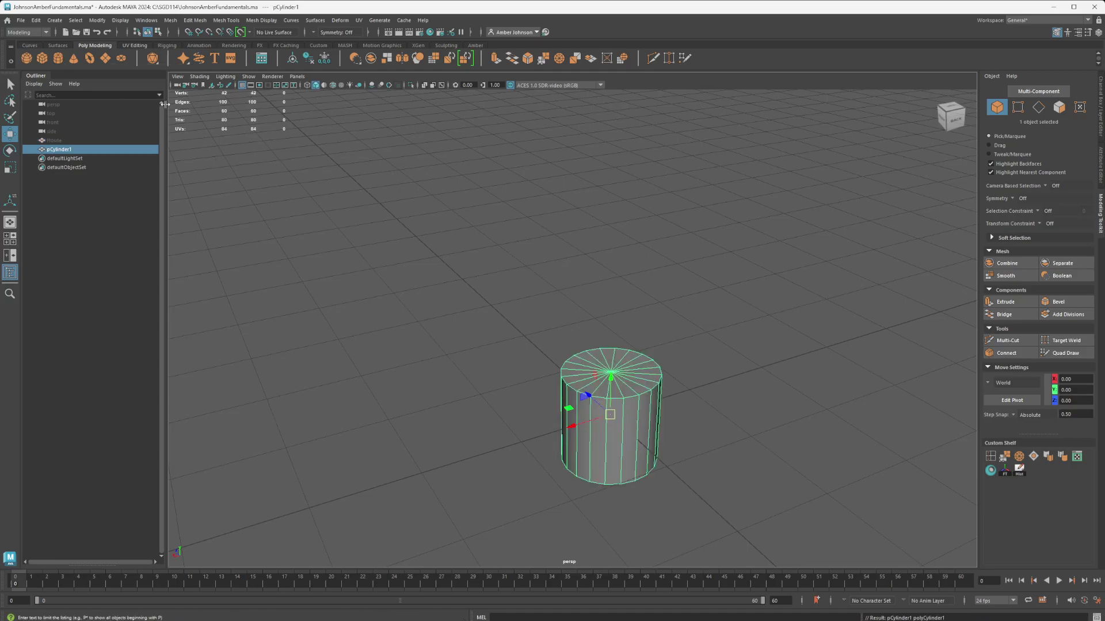
{"action": "left_click", "coordinate": [1098, 168]}
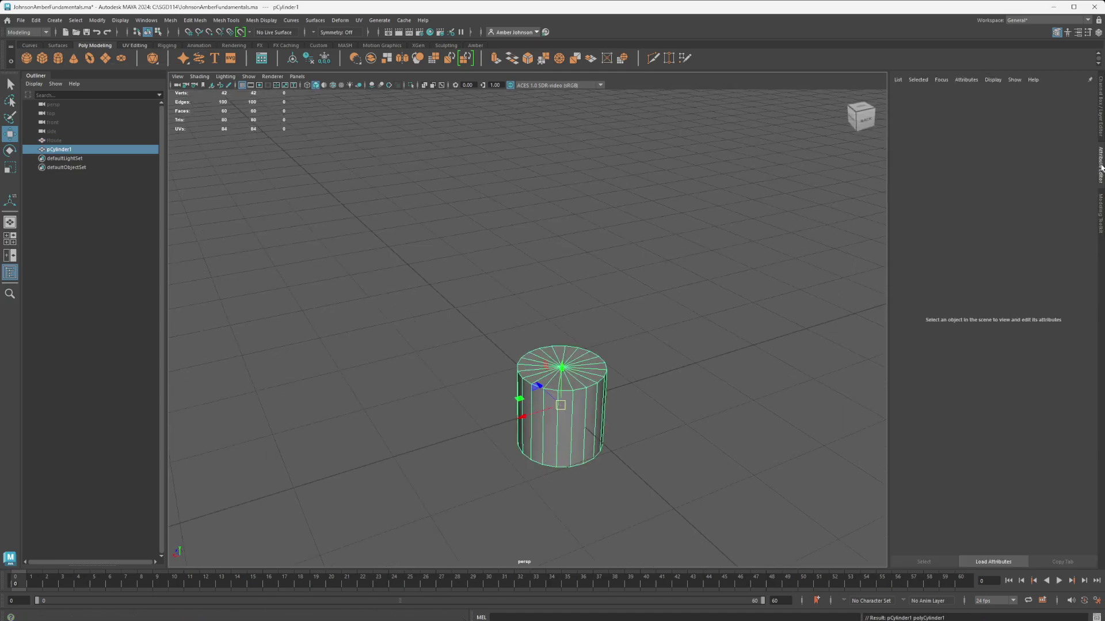
{"action": "left_click", "coordinate": [1101, 212]}
{"action": "left_click", "coordinate": [1101, 164]}
{"action": "left_click", "coordinate": [1006, 97]}
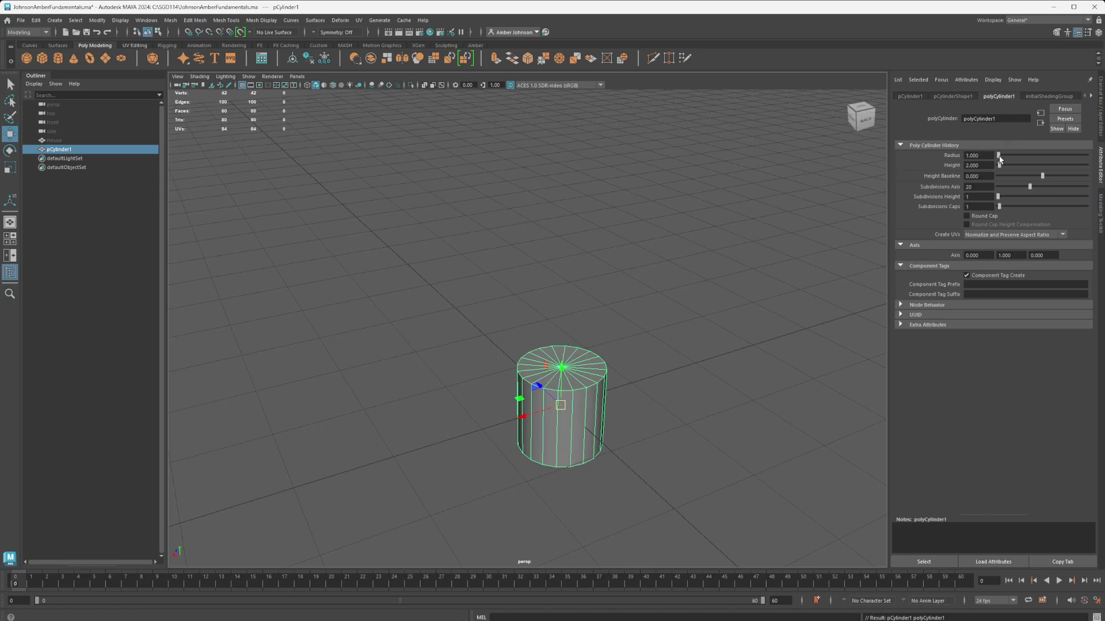
{"action": "left_click_drag", "start_coordinate": [991, 157], "coordinate": [917, 147]}
{"action": "type", "text": ".25"}
{"action": "key", "text": "Return"}
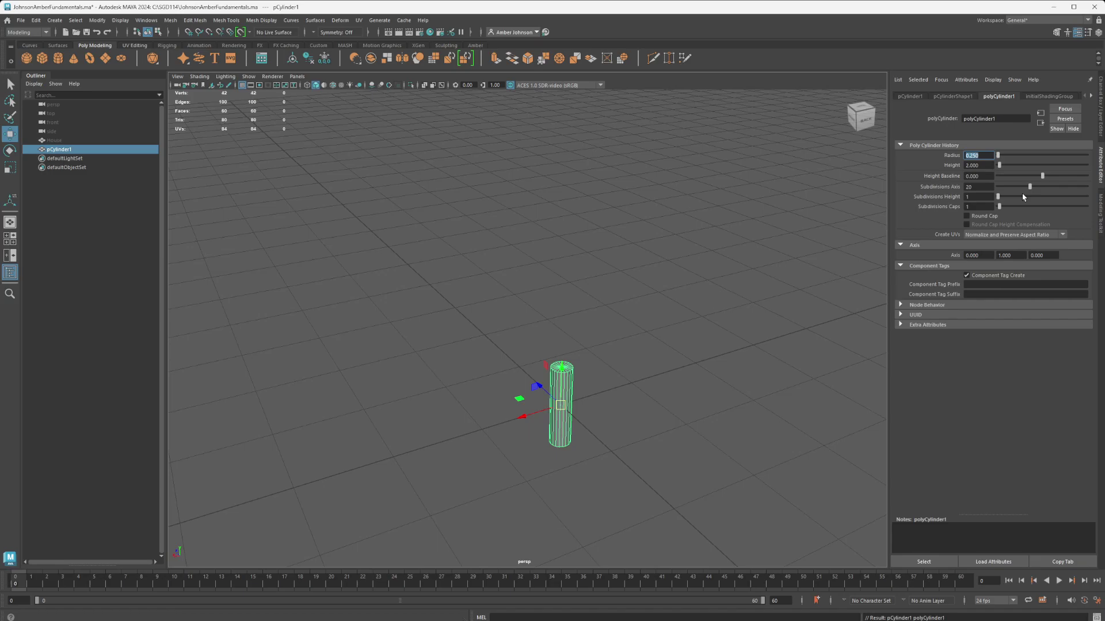
Set the cylinder's height baseline to -1 and its axis subdivisions to 12
{"action": "left_click_drag", "start_coordinate": [1043, 176], "coordinate": [948, 175]}
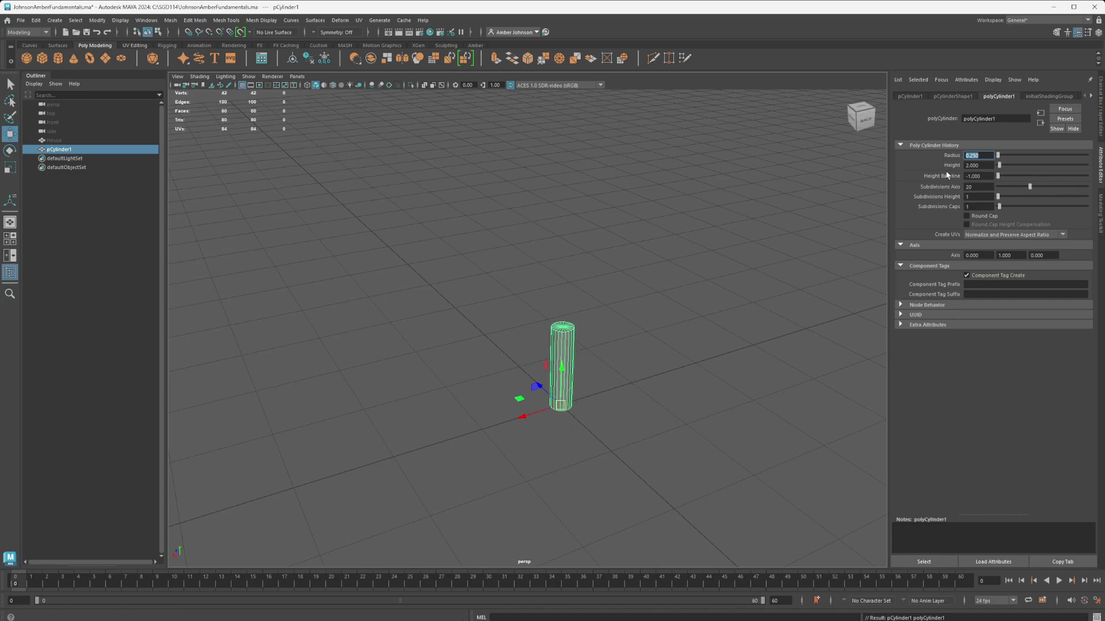
{"action": "double_click", "coordinate": [977, 186]}
{"action": "type", "text": "12"}
{"action": "key", "text": "Return"}
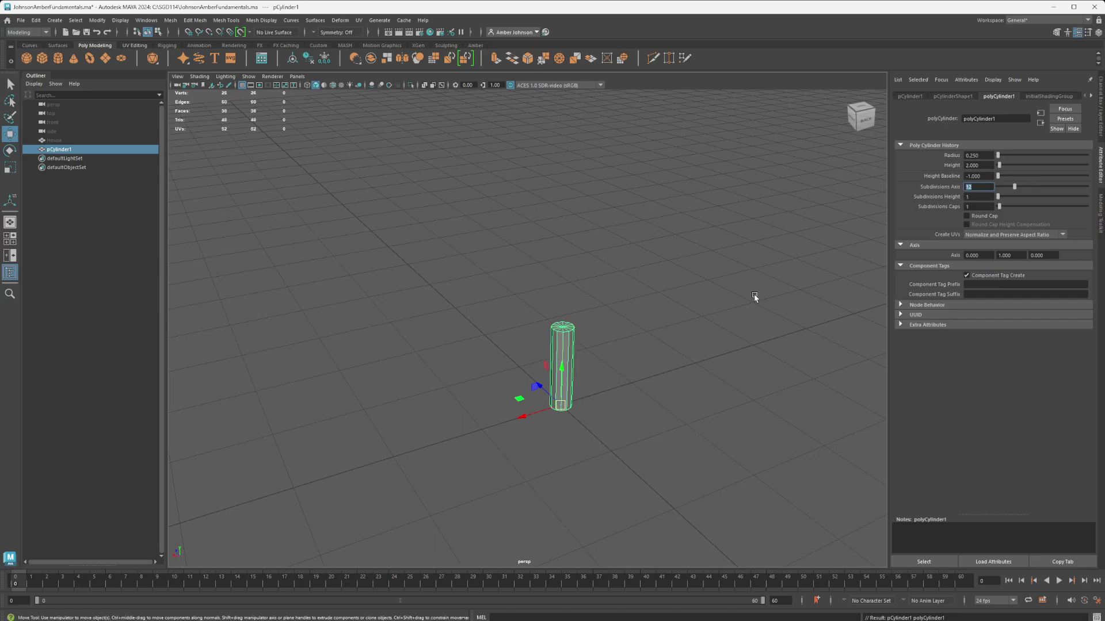
Return to the Modeling Toolkit and examine the cylinder's faceted sides and cap from several angles
{"action": "scroll", "coordinate": [673, 362], "scroll_direction": "up", "scroll_amount": 2}
{"action": "mouse_move", "coordinate": [674, 363]}
{"action": "left_mouse_down", "text": "alt"}
{"action": "mouse_move", "coordinate": [667, 346]}
{"action": "mouse_move", "coordinate": [670, 361]}
{"action": "left_mouse_up", "text": "alt"}
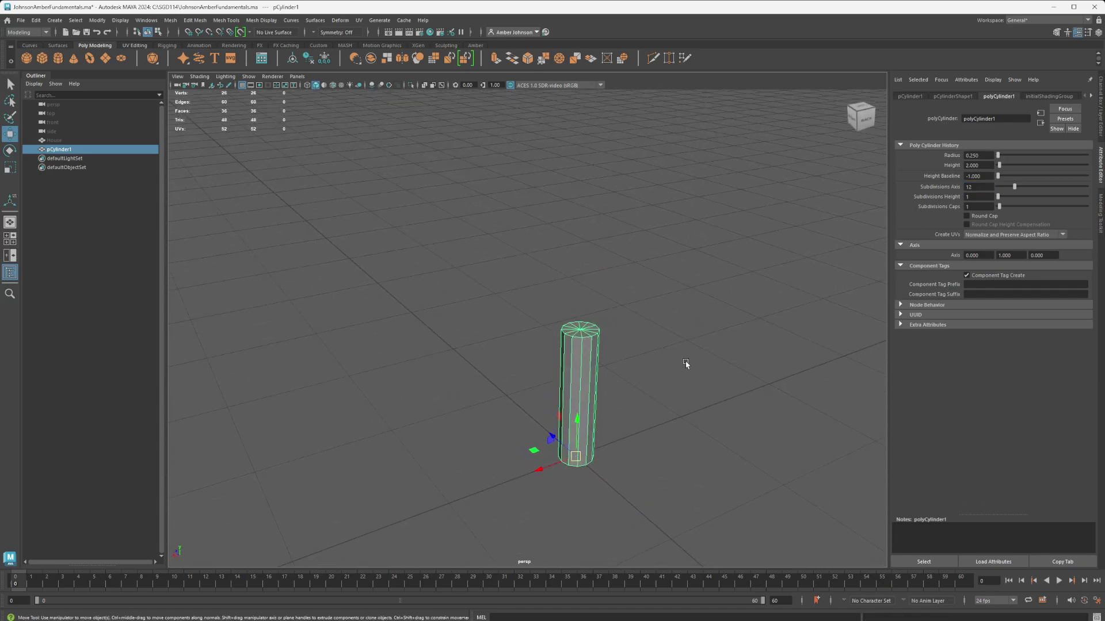
{"action": "middle_click_drag", "start_coordinate": [688, 357], "coordinate": [647, 357], "text": "alt"}
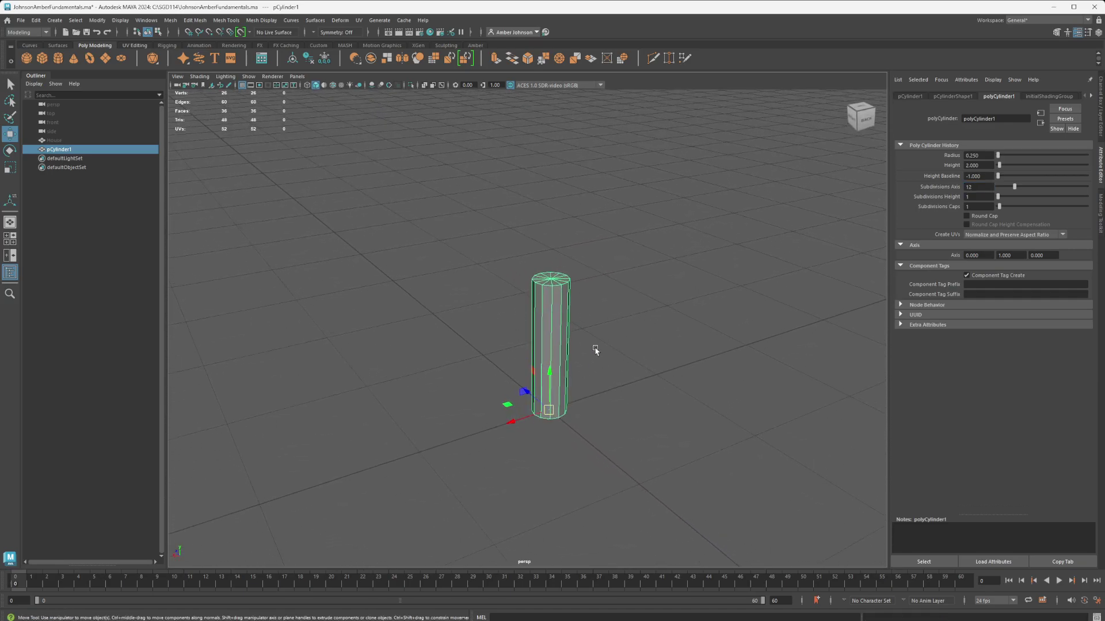
{"action": "left_click", "coordinate": [1099, 214]}
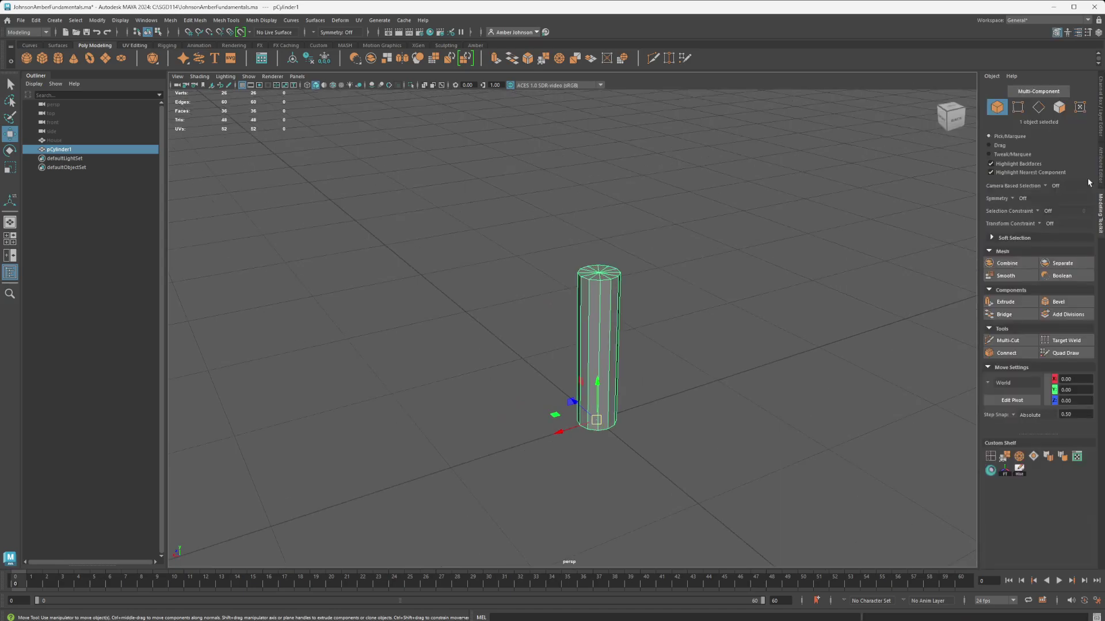
{"action": "left_click", "coordinate": [792, 217]}
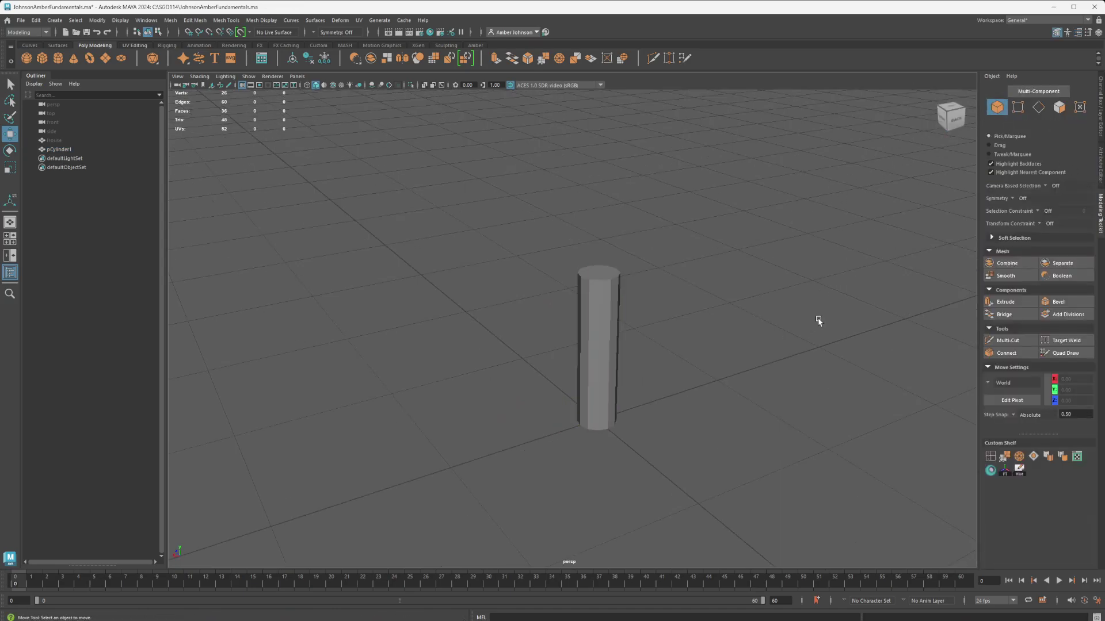
{"action": "left_click_drag", "start_coordinate": [732, 333], "coordinate": [541, 304], "text": "alt"}
{"action": "left_click", "coordinate": [536, 309]}
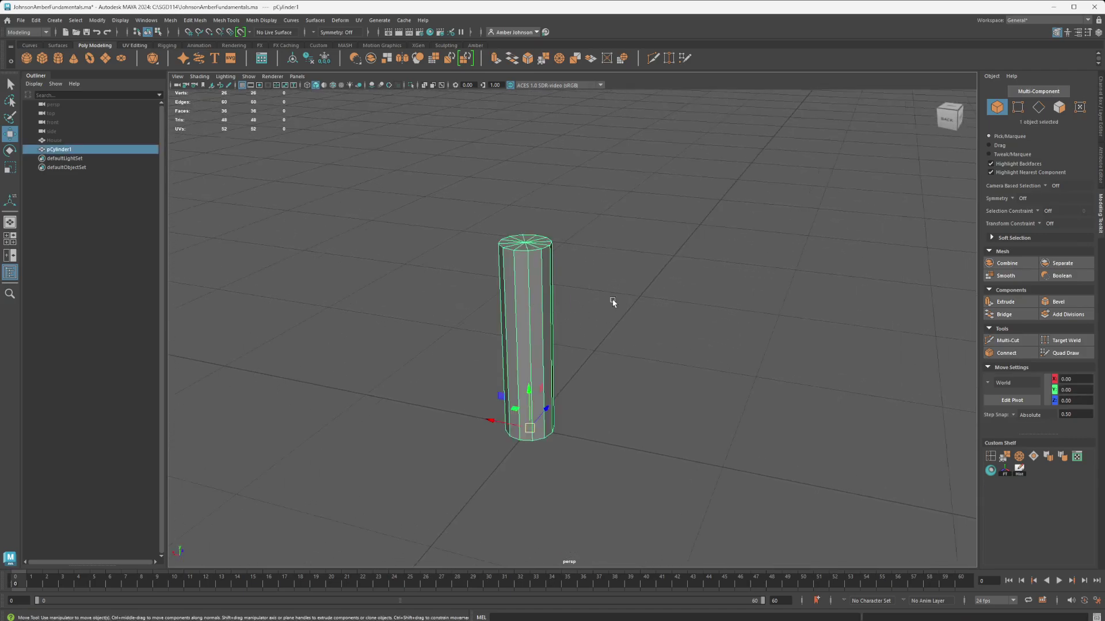
{"action": "left_click", "coordinate": [708, 314]}
{"action": "left_click_drag", "start_coordinate": [635, 340], "coordinate": [729, 347], "text": "alt"}
{"action": "middle_click_drag", "start_coordinate": [557, 435], "coordinate": [685, 354], "text": "alt"}
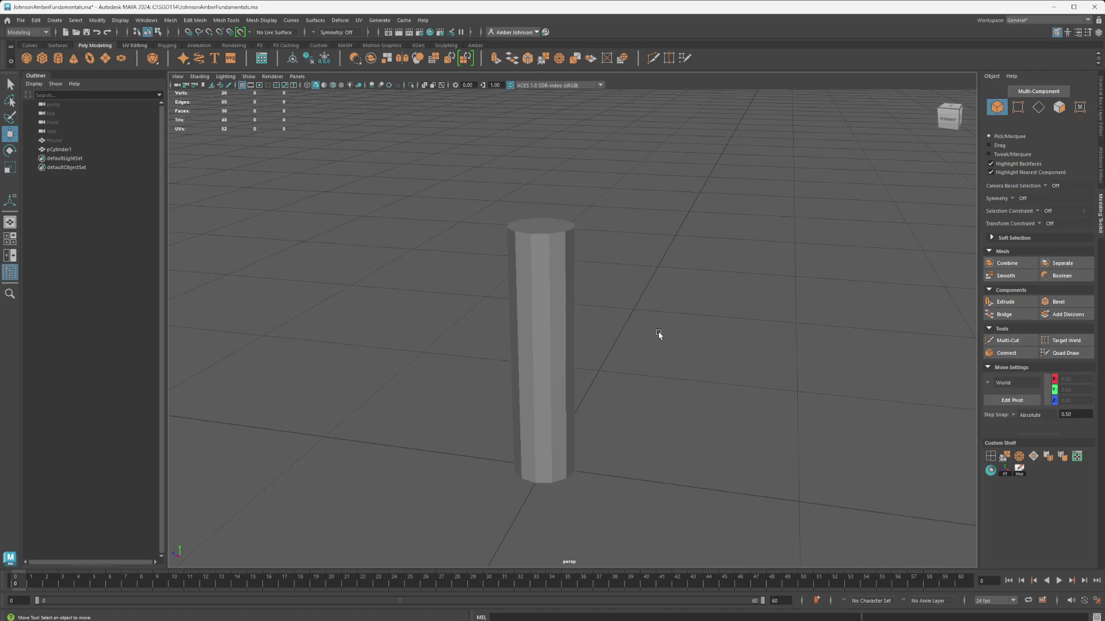
{"action": "left_click_drag", "start_coordinate": [659, 334], "coordinate": [683, 343], "text": "alt"}
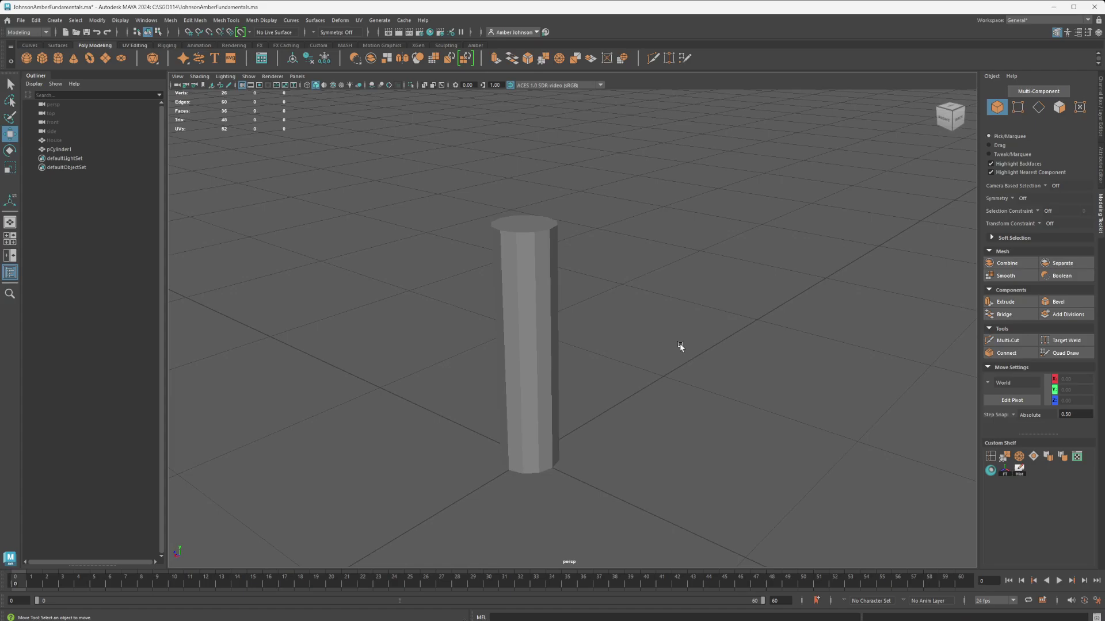
{"action": "scroll", "coordinate": [653, 331], "scroll_direction": "up", "scroll_amount": 3}
{"action": "middle_click_drag", "start_coordinate": [612, 370], "coordinate": [740, 348], "text": "alt"}
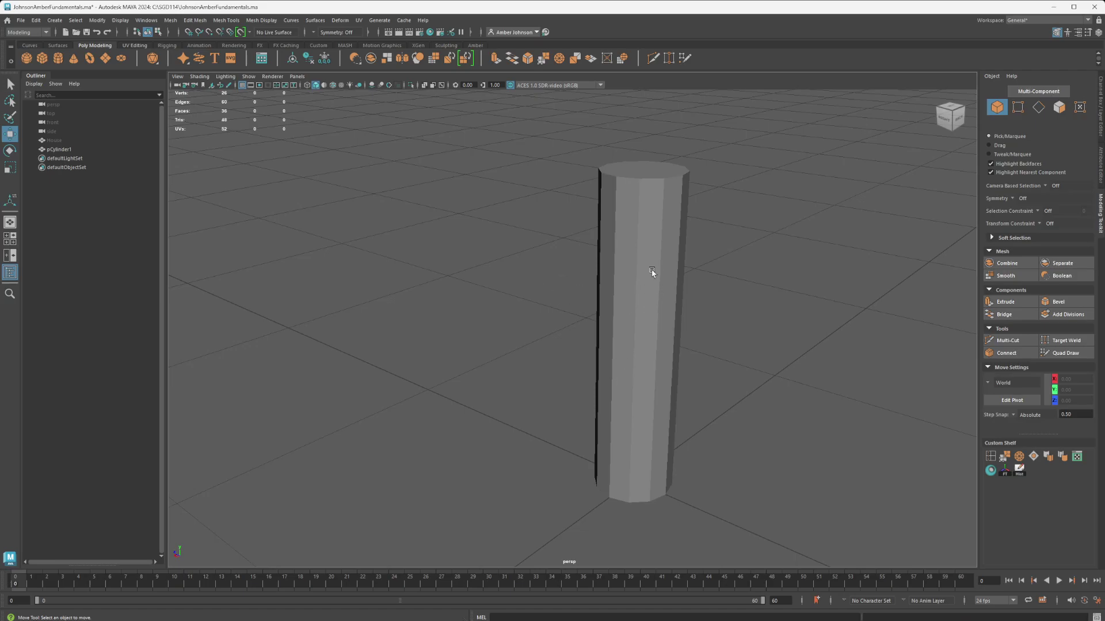
{"action": "left_click_drag", "start_coordinate": [688, 333], "coordinate": [639, 340], "text": "alt"}
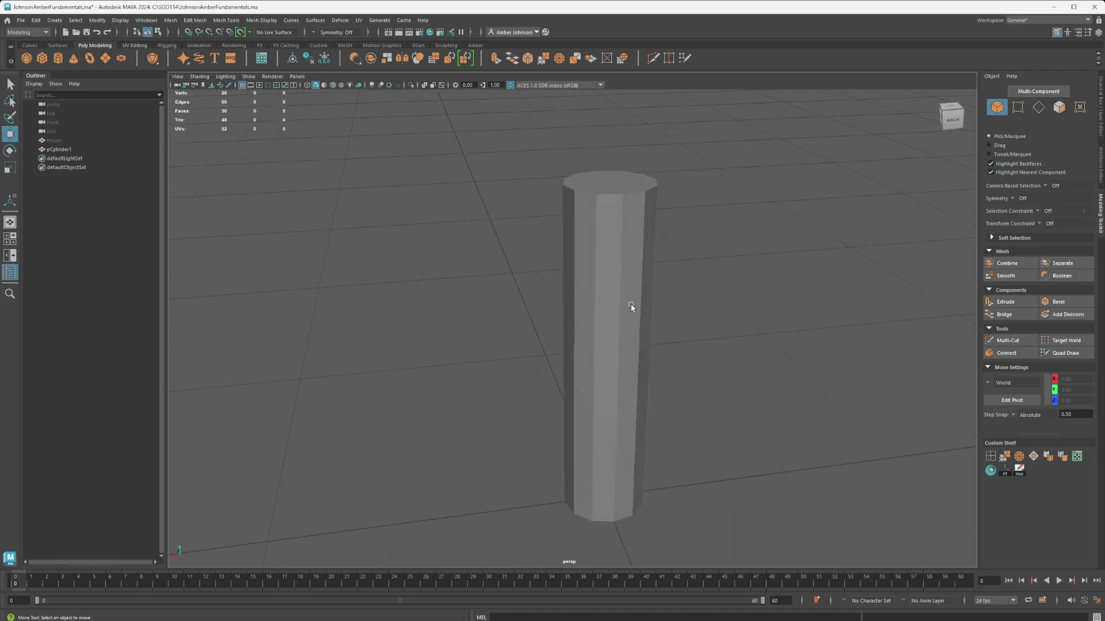
Select the cylinder's 12 vertical side edges, apply Soften Edge to them, and return to object selection
{"action": "left_click", "coordinate": [611, 290]}
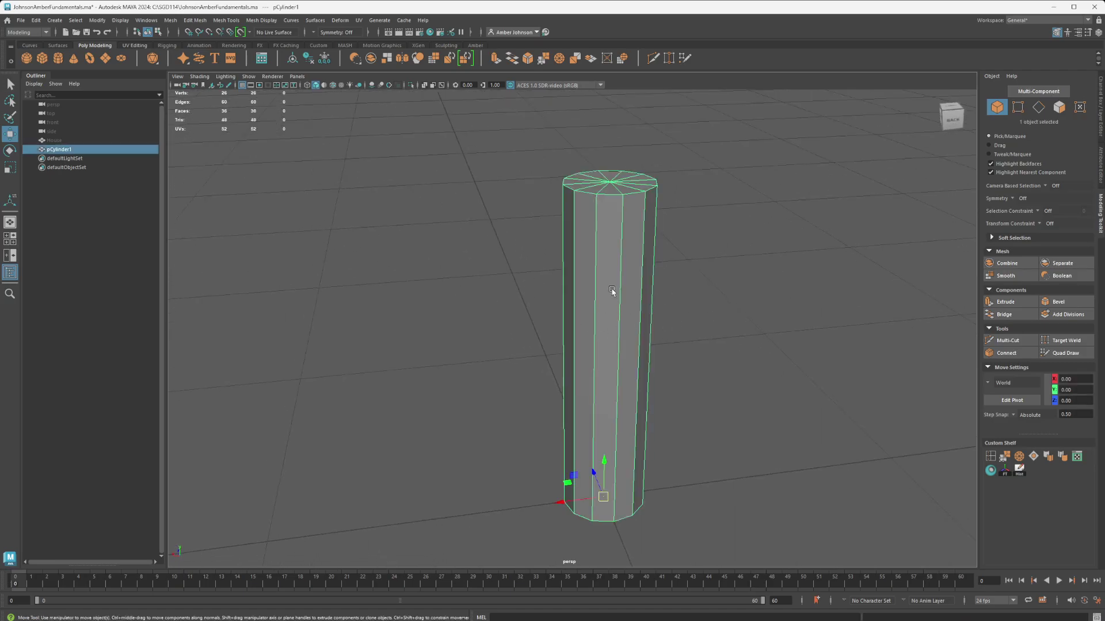
{"action": "left_click", "coordinate": [1039, 108]}
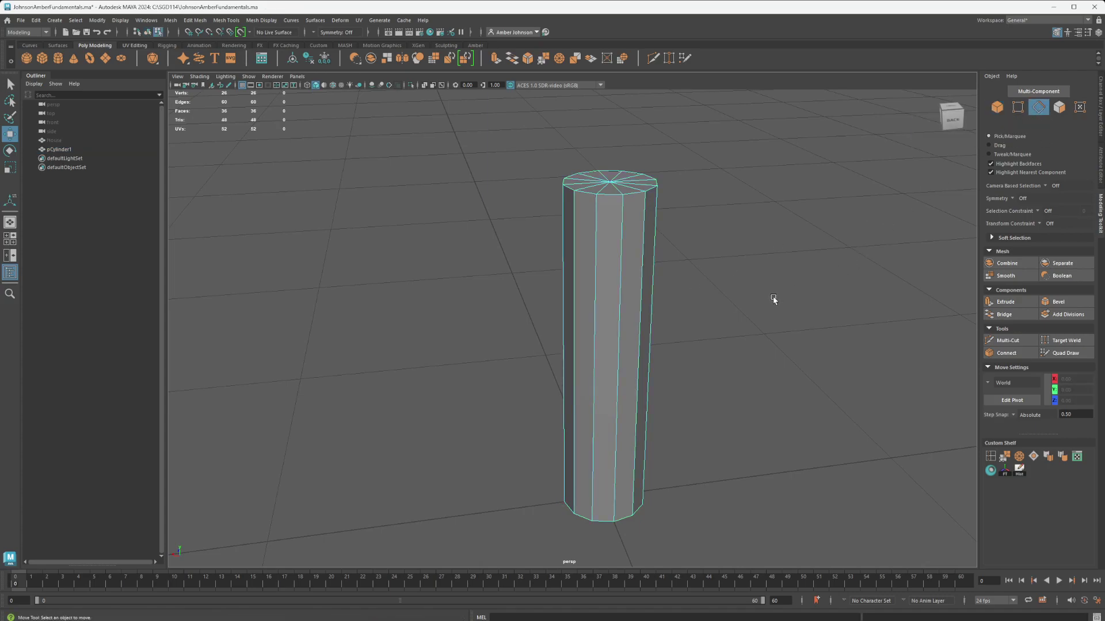
{"action": "left_click_drag", "start_coordinate": [434, 275], "coordinate": [806, 417]}
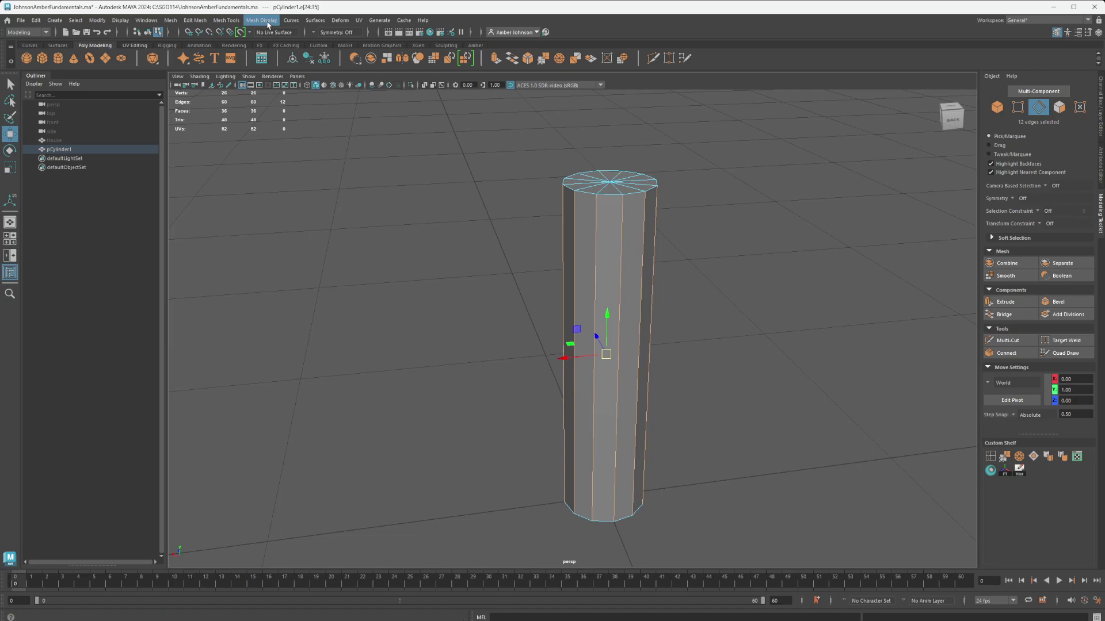
{"action": "left_click", "coordinate": [267, 22]}
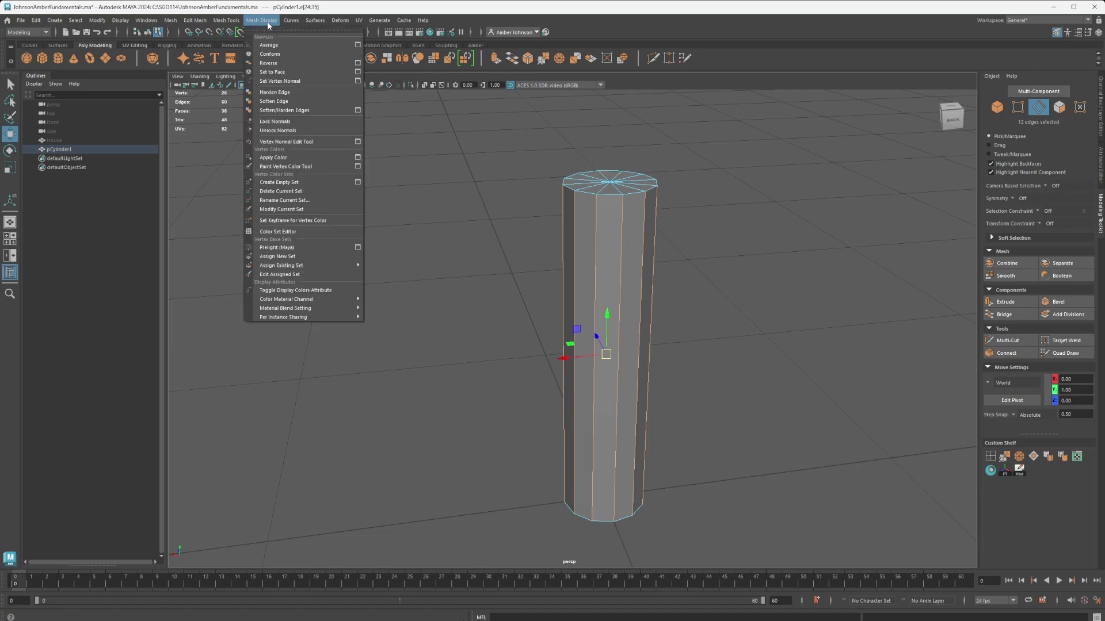
{"action": "left_click", "coordinate": [279, 93]}
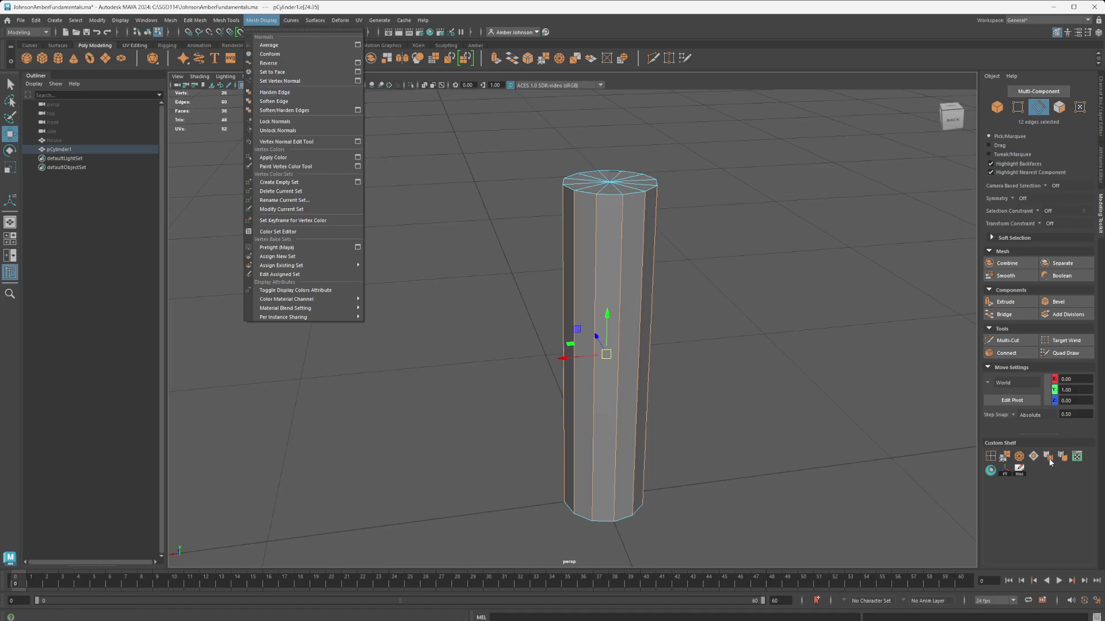
{"action": "left_click", "coordinate": [283, 102]}
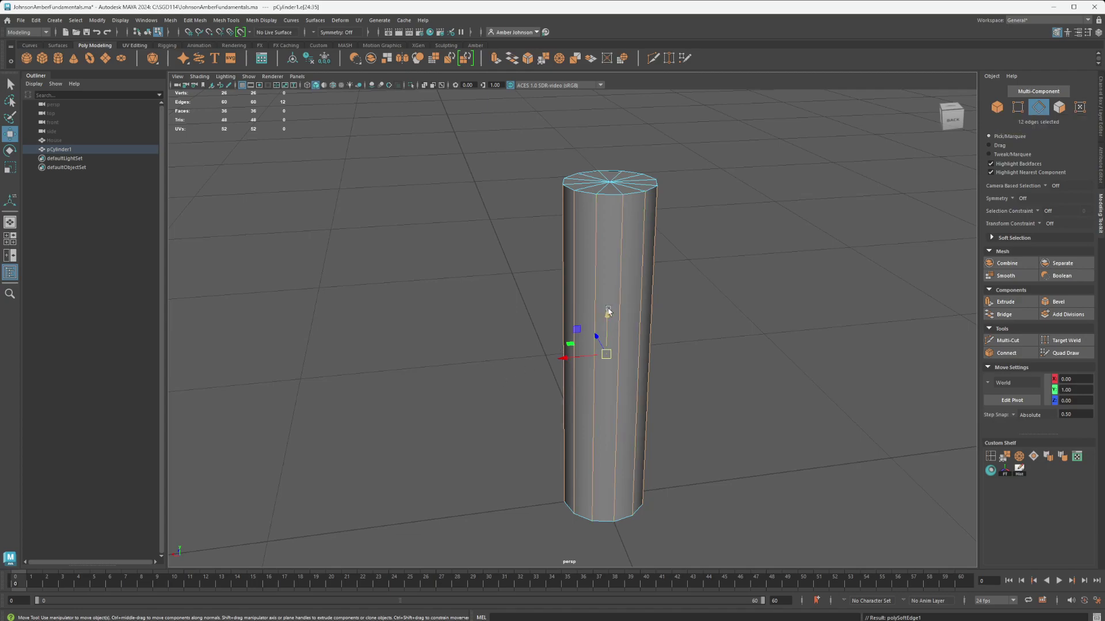
{"action": "left_click", "coordinate": [996, 107]}
{"action": "left_click", "coordinate": [799, 341]}
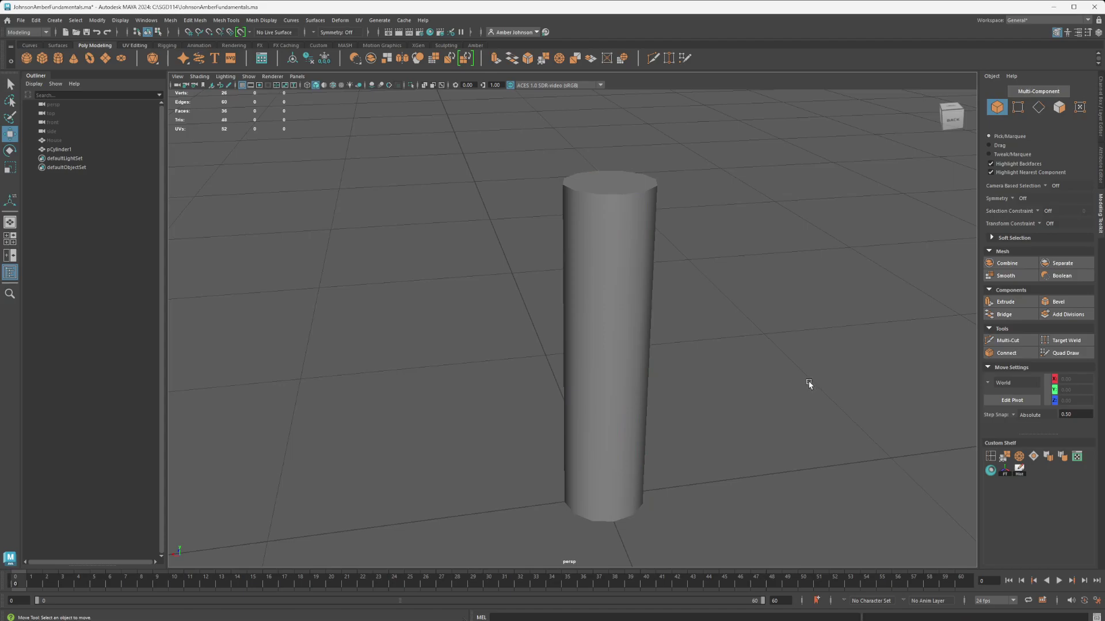
Insert three horizontal edge loops around the cylinder: one near the base, one mid-height and one near the top
{"action": "left_click_drag", "start_coordinate": [582, 412], "coordinate": [698, 336], "text": "alt"}
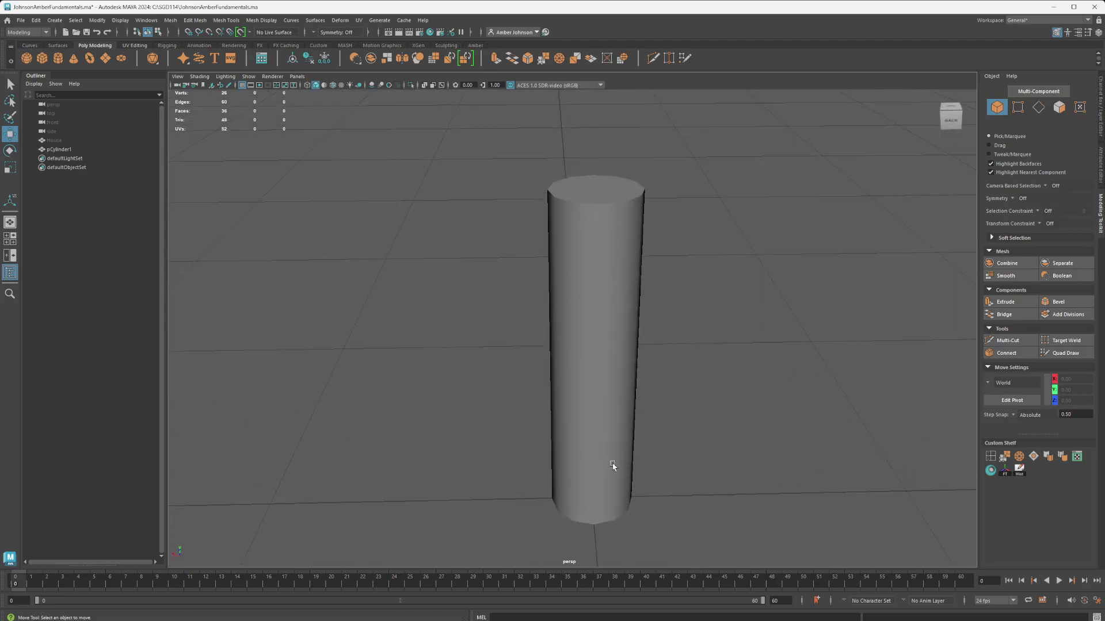
{"action": "scroll", "coordinate": [673, 290], "scroll_direction": "down", "scroll_amount": 3}
{"action": "left_click", "coordinate": [588, 329]}
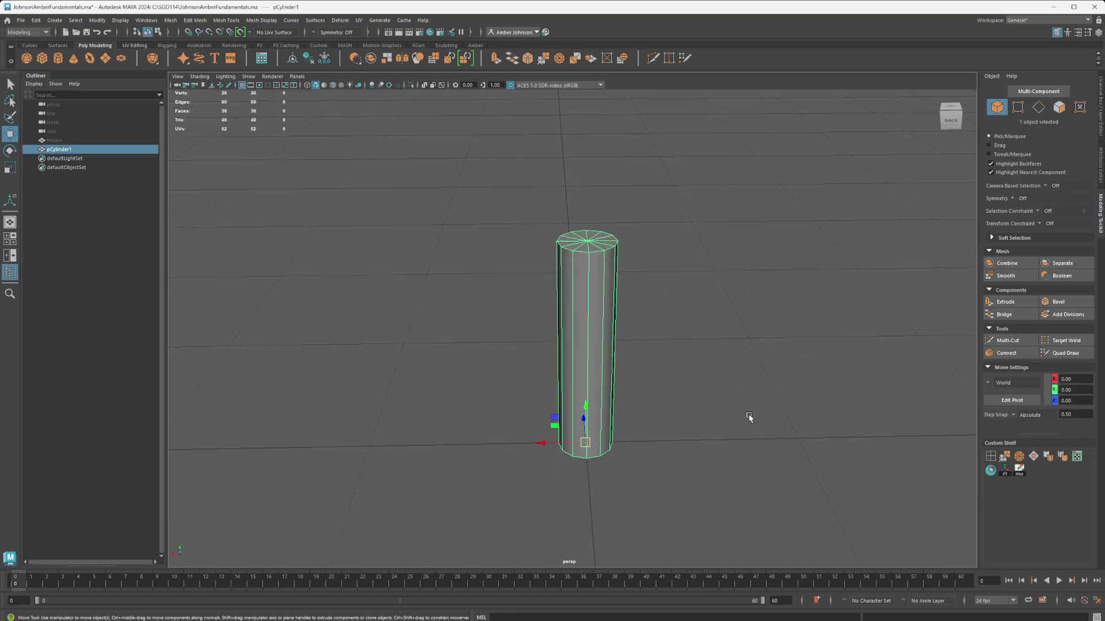
{"action": "left_click_drag", "start_coordinate": [661, 379], "coordinate": [673, 365], "text": "alt"}
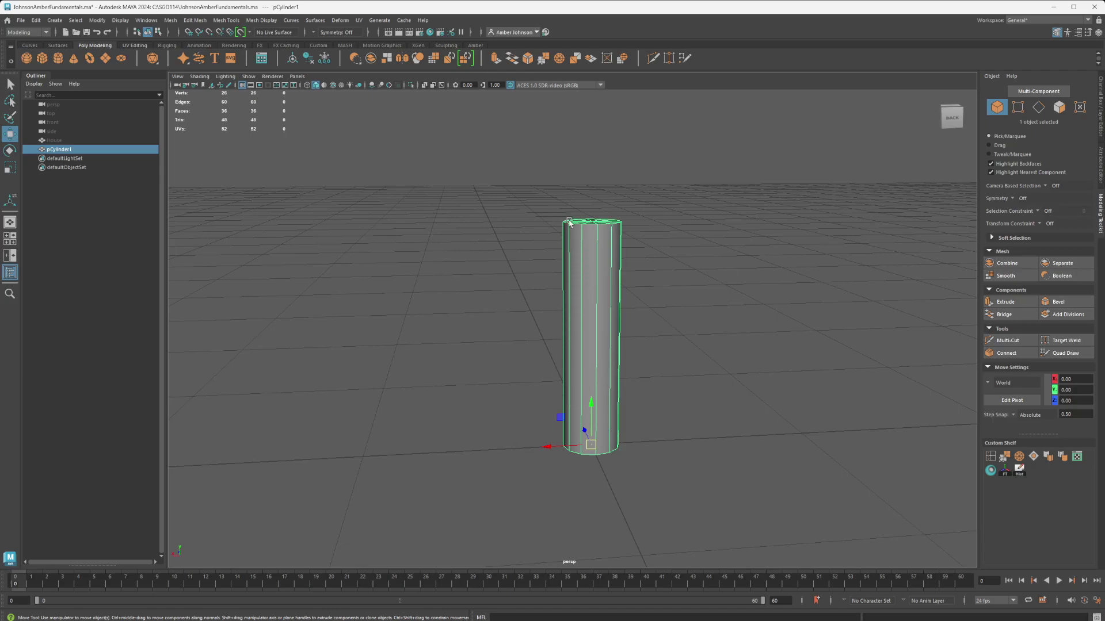
{"action": "left_click_drag", "start_coordinate": [633, 379], "coordinate": [624, 397], "text": "alt"}
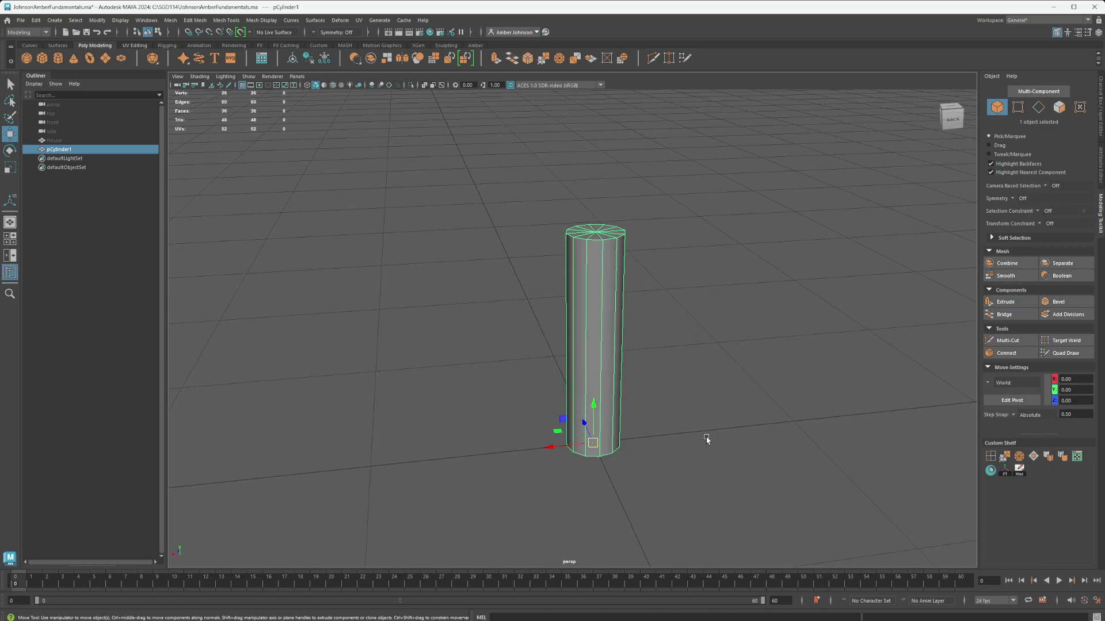
{"action": "left_click", "coordinate": [1039, 107]}
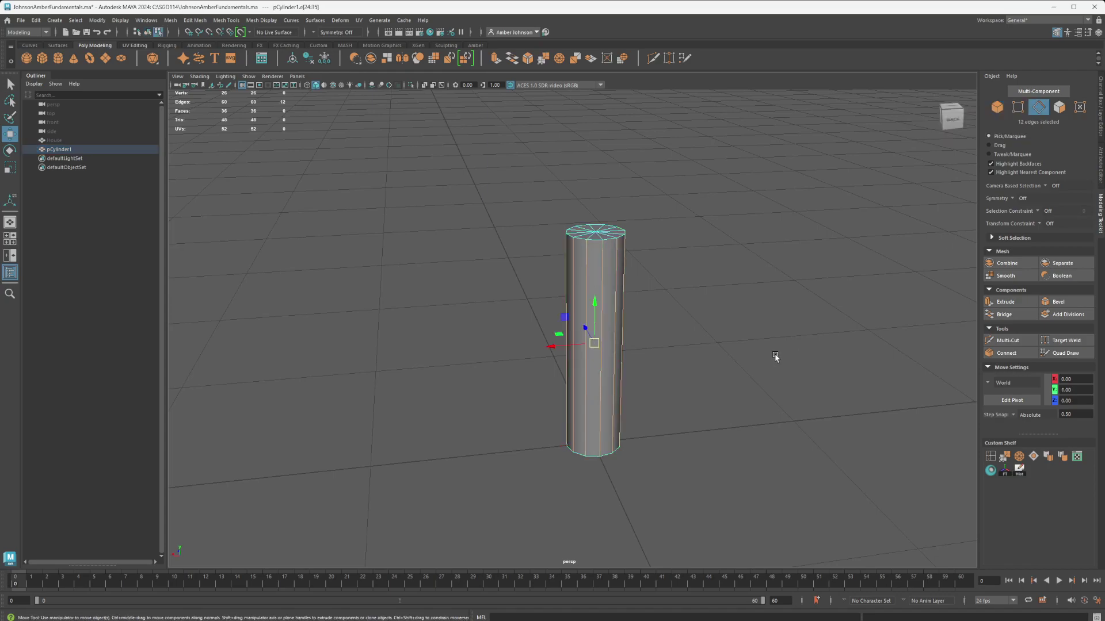
{"action": "left_click", "coordinate": [736, 292]}
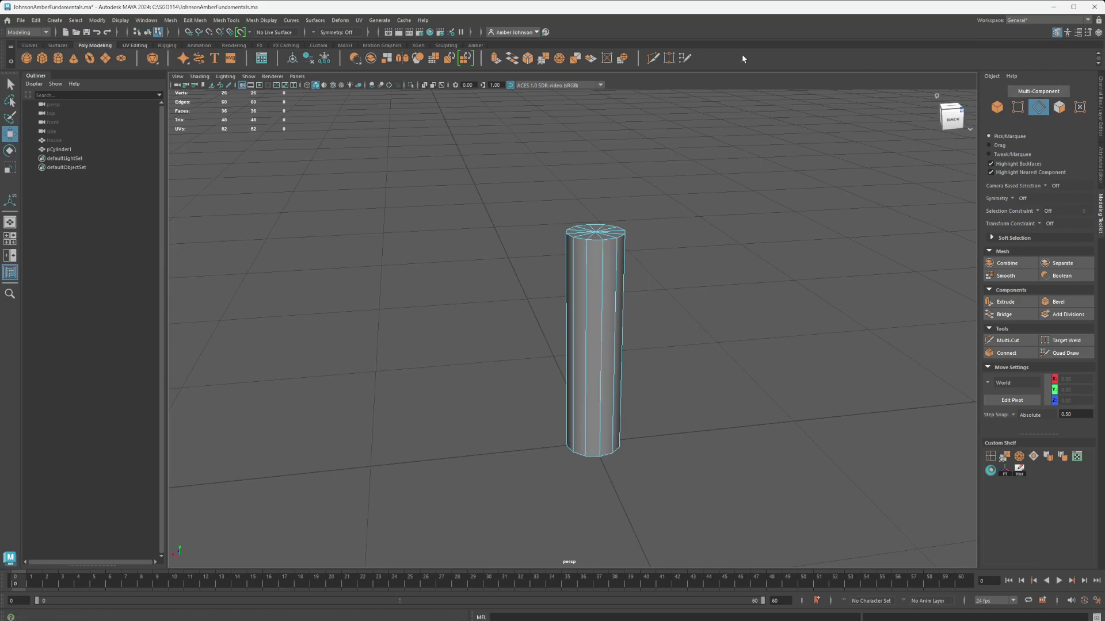
{"action": "left_click", "coordinate": [228, 21]}
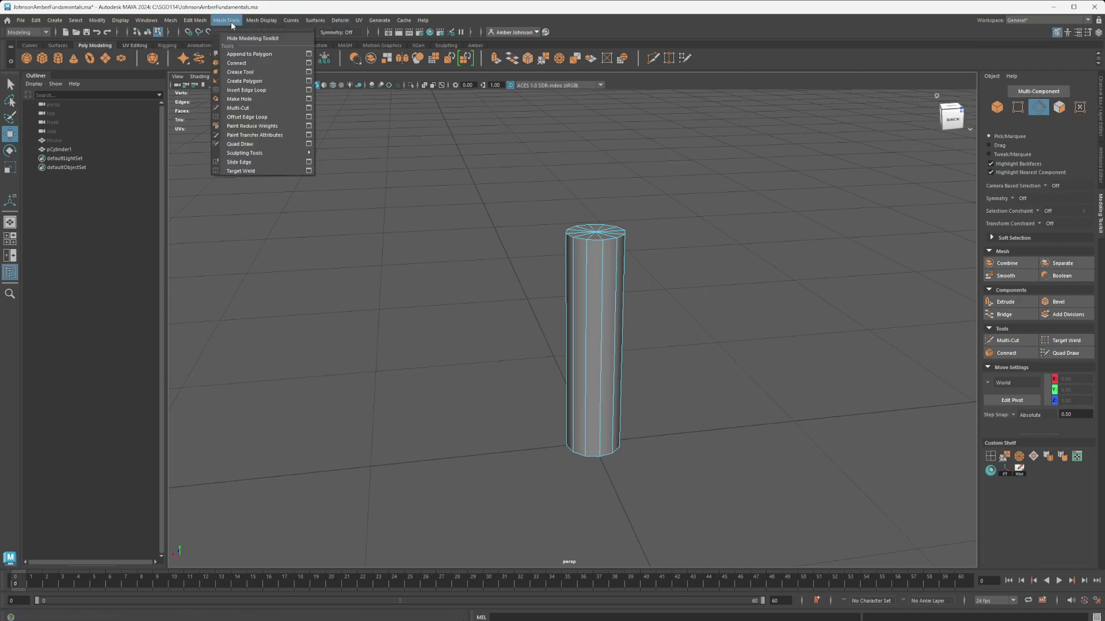
{"action": "left_click", "coordinate": [254, 90]}
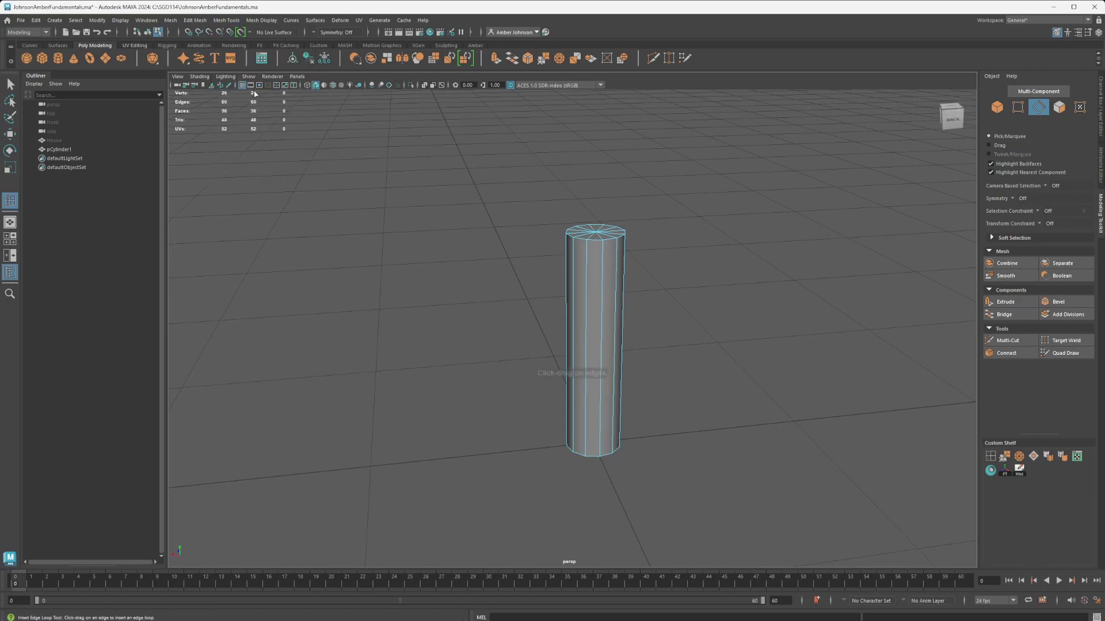
{"action": "left_click", "coordinate": [602, 423]}
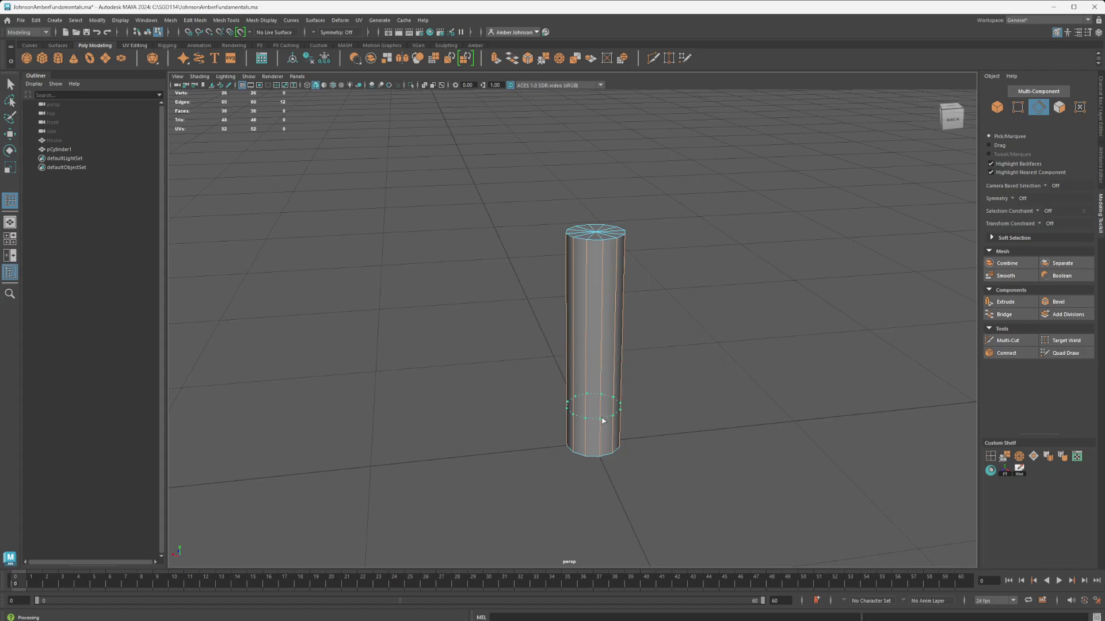
{"action": "left_click_drag", "start_coordinate": [607, 423], "coordinate": [609, 431]}
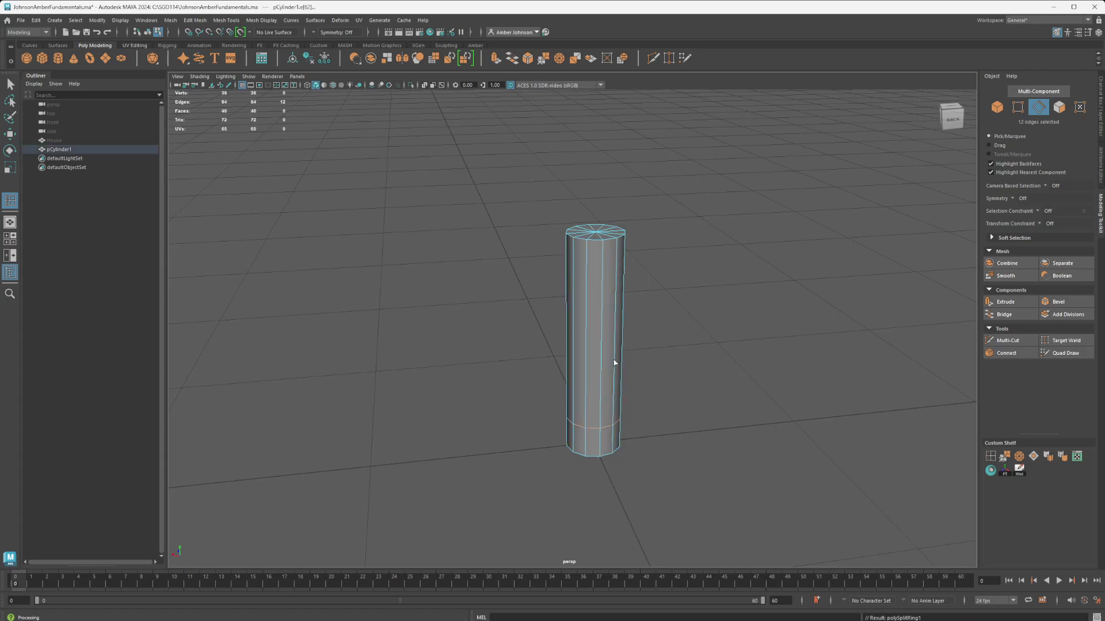
{"action": "left_click_drag", "start_coordinate": [604, 366], "coordinate": [597, 327]}
{"action": "left_click_drag", "start_coordinate": [603, 255], "coordinate": [602, 264]}
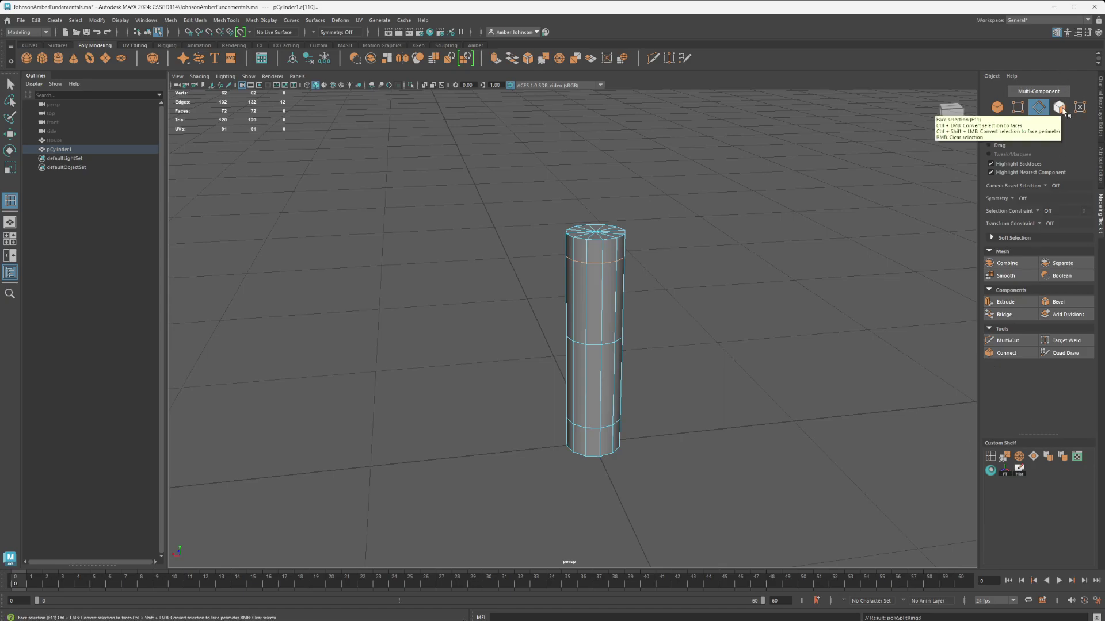
{"action": "left_click", "coordinate": [853, 374]}
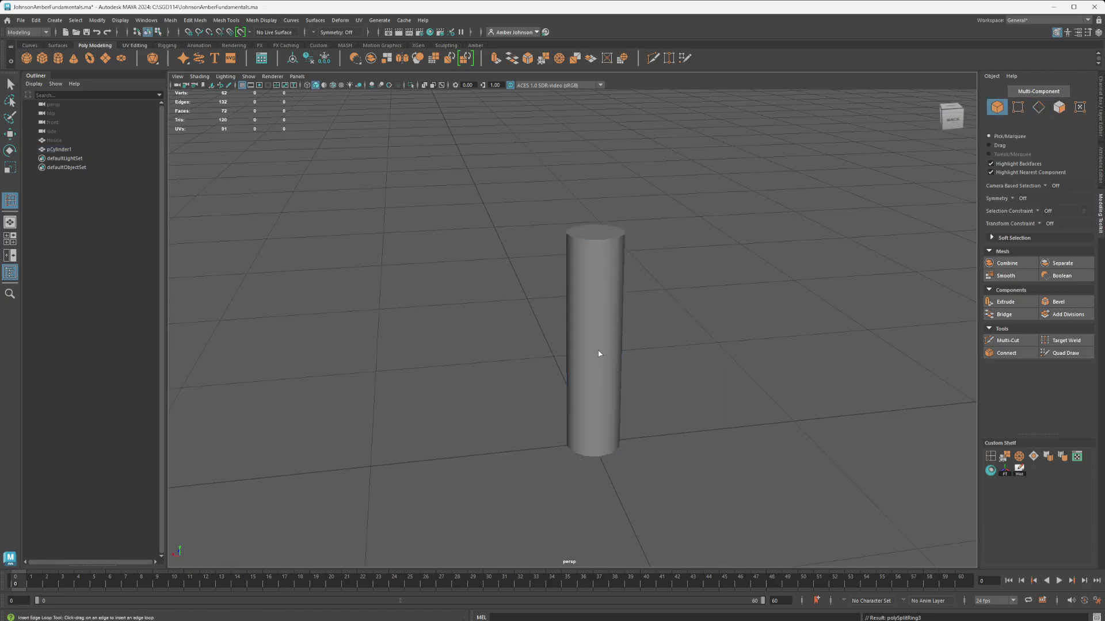
Select the cylinder's bottom edge loop and scale it outward horizontally to flare the base
{"action": "key", "text": "w"}
{"action": "key", "text": "ctrl+z"}
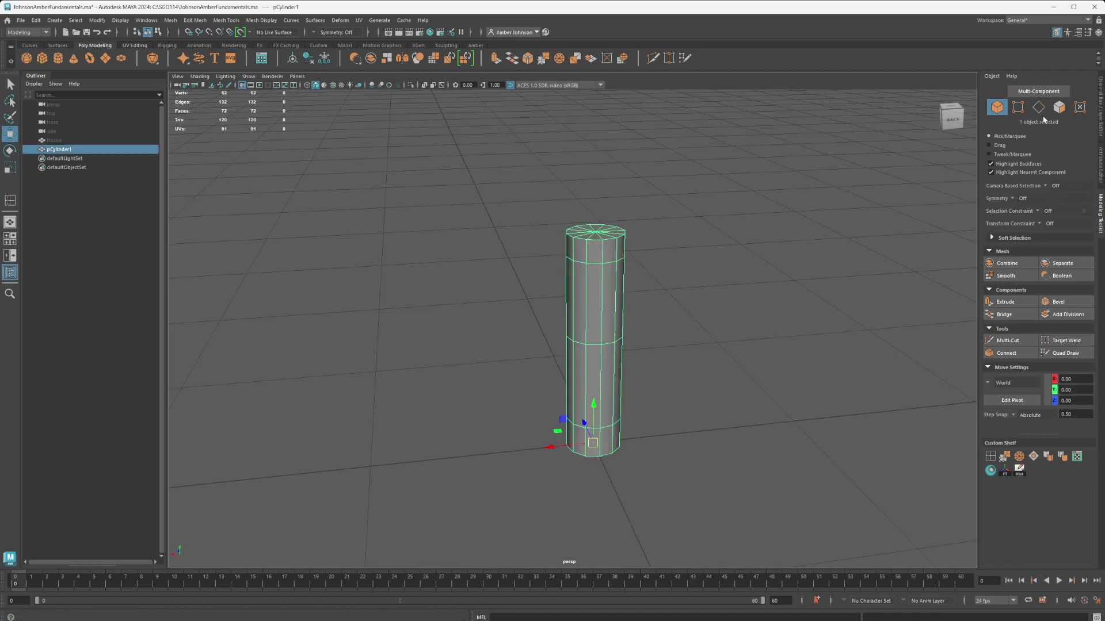
{"action": "double_click", "coordinate": [611, 454]}
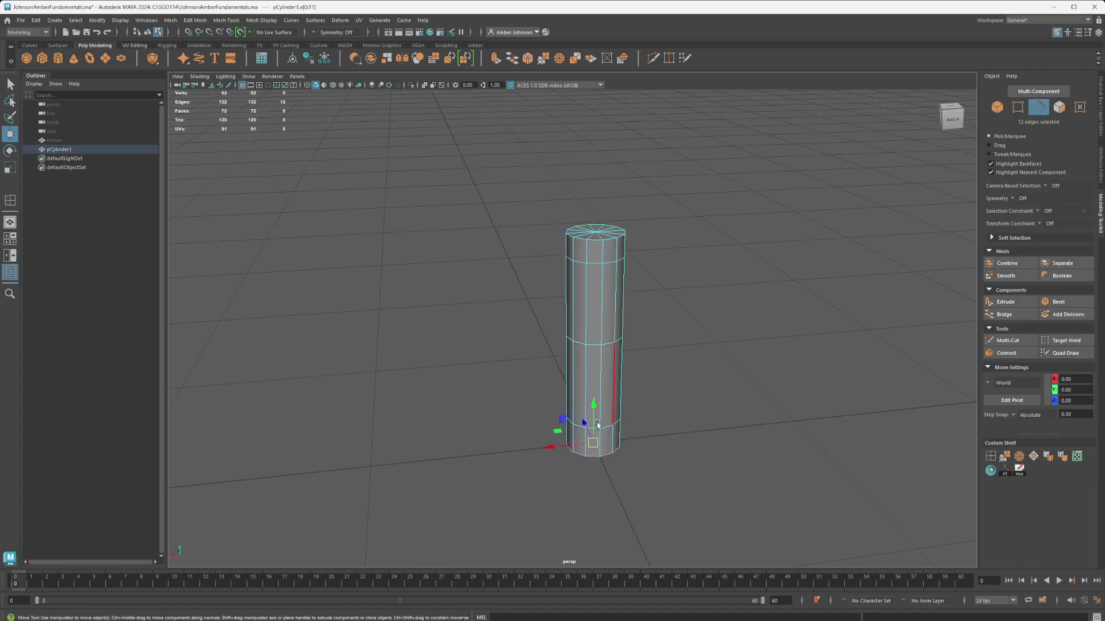
{"action": "left_click", "coordinate": [667, 461]}
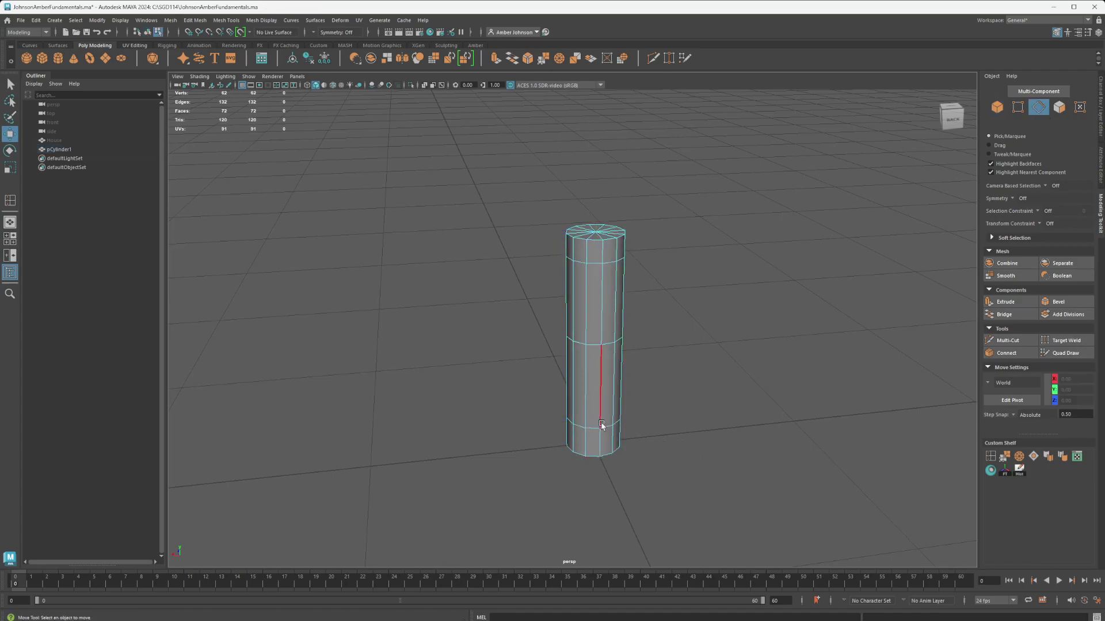
{"action": "double_click", "coordinate": [593, 458]}
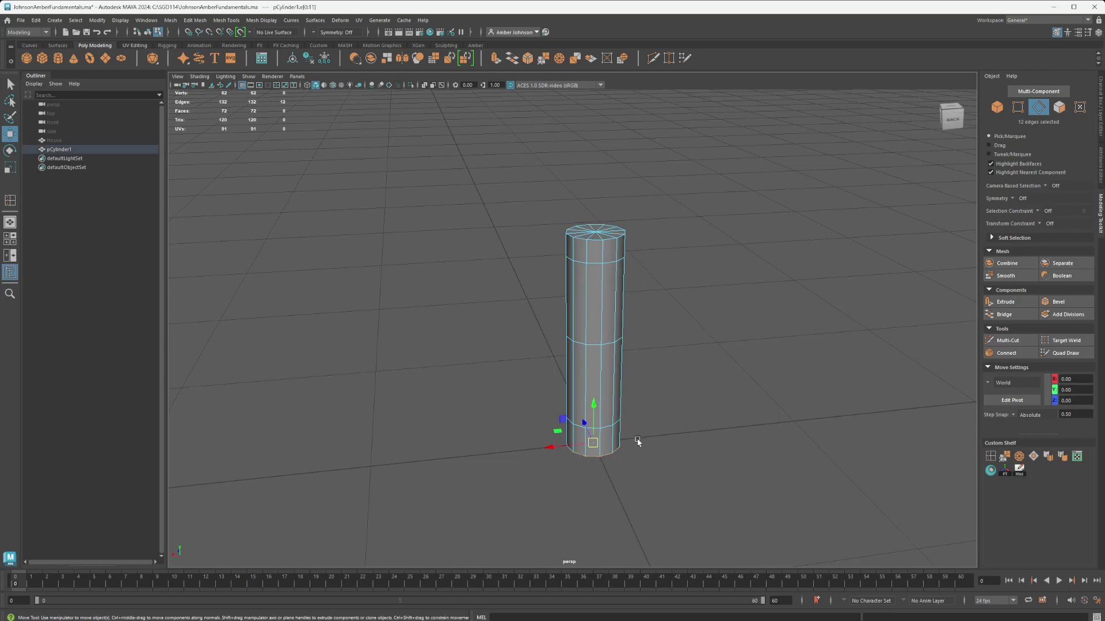
{"action": "left_click_drag", "start_coordinate": [658, 461], "coordinate": [543, 482], "text": "alt"}
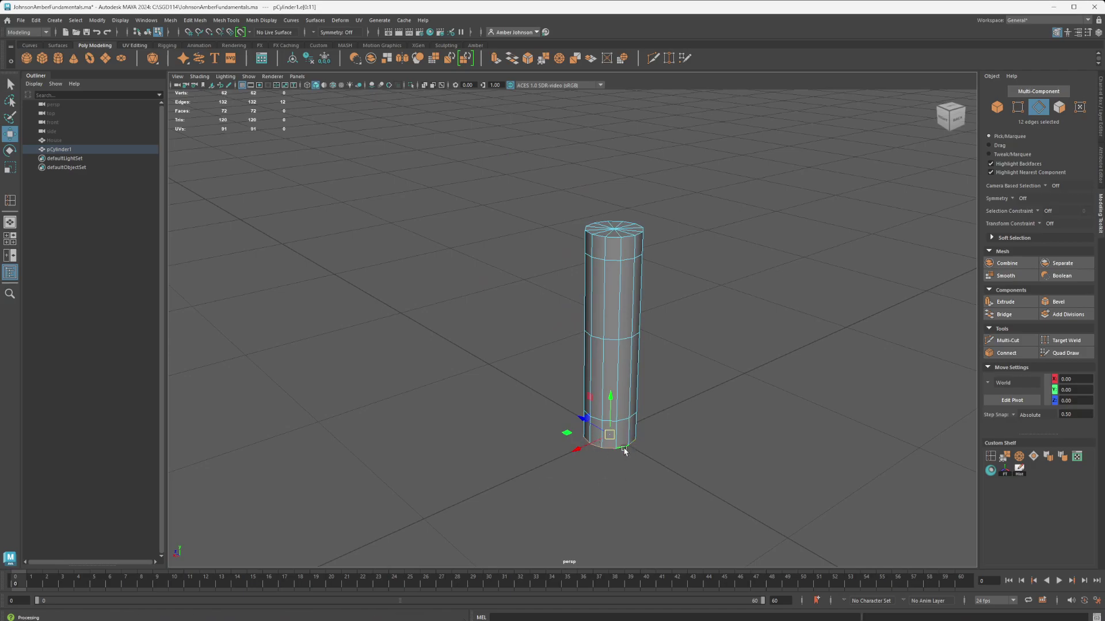
{"action": "key", "text": "r"}
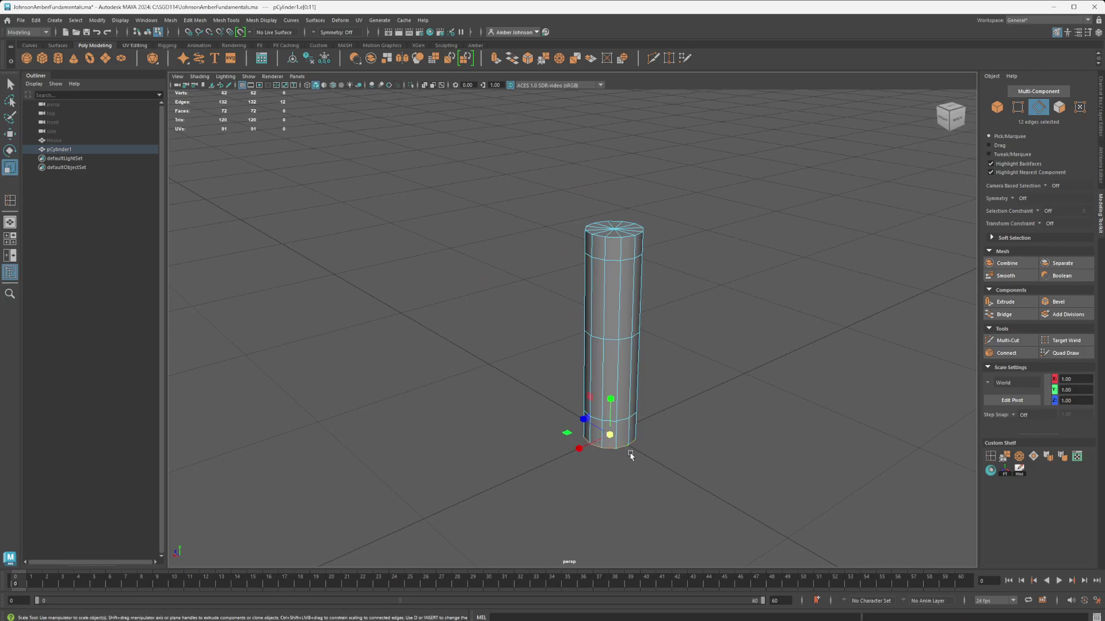
{"action": "mouse_move", "coordinate": [567, 433]}
{"action": "left_mouse_down"}
{"action": "mouse_move", "coordinate": [575, 438]}
{"action": "mouse_move", "coordinate": [563, 439]}
{"action": "left_mouse_up"}
Scale the lower inserted edge loop slightly outward and raise it to just above Y 0.50, turning step snap off
{"action": "double_click", "coordinate": [625, 423]}
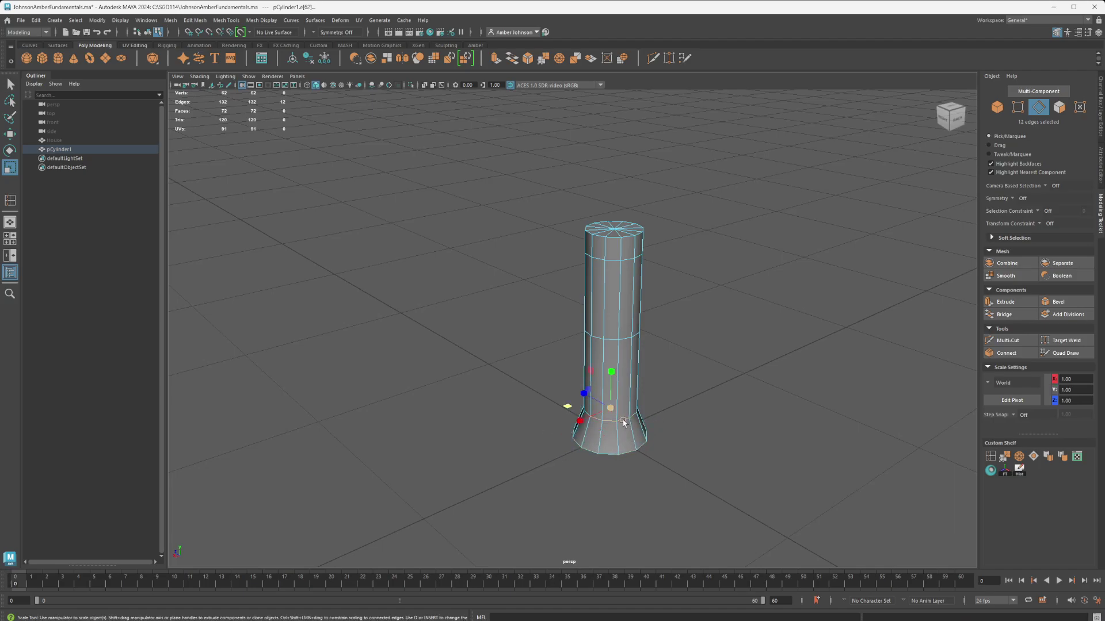
{"action": "left_click_drag", "start_coordinate": [567, 406], "coordinate": [568, 405]}
{"action": "key", "text": "w"}
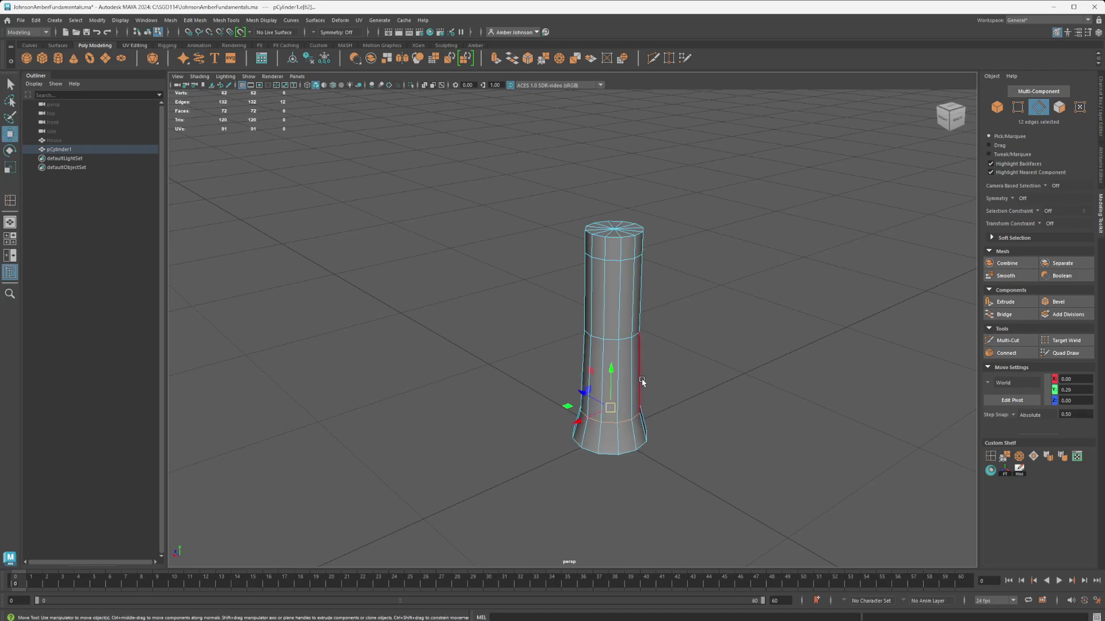
{"action": "left_click_drag", "start_coordinate": [615, 375], "coordinate": [614, 355]}
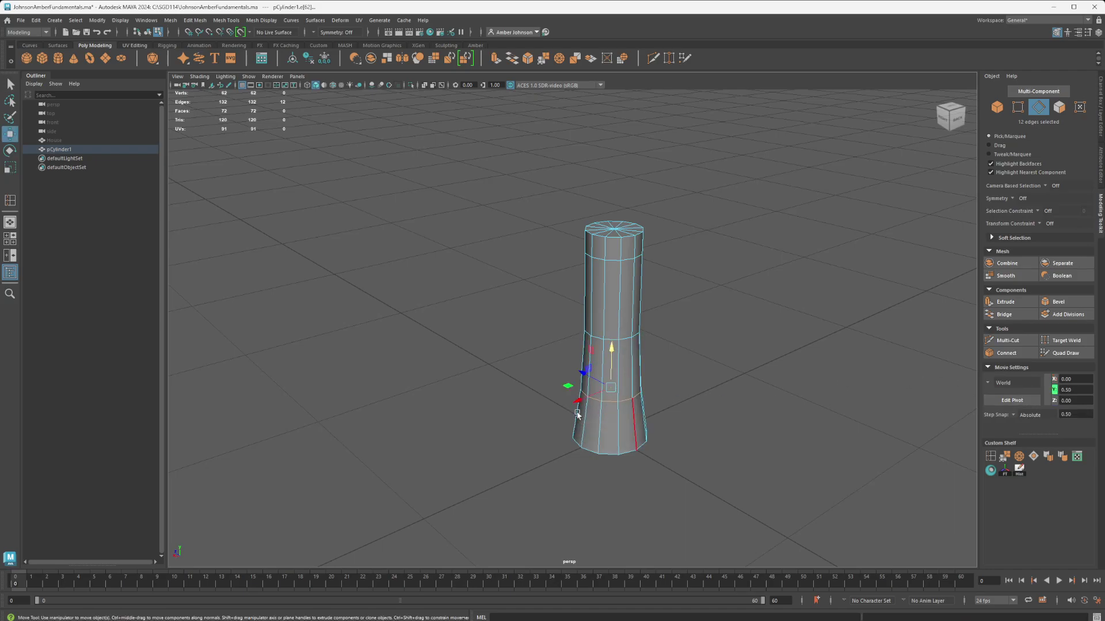
{"action": "left_click", "coordinate": [1014, 416]}
{"action": "left_click", "coordinate": [1062, 420]}
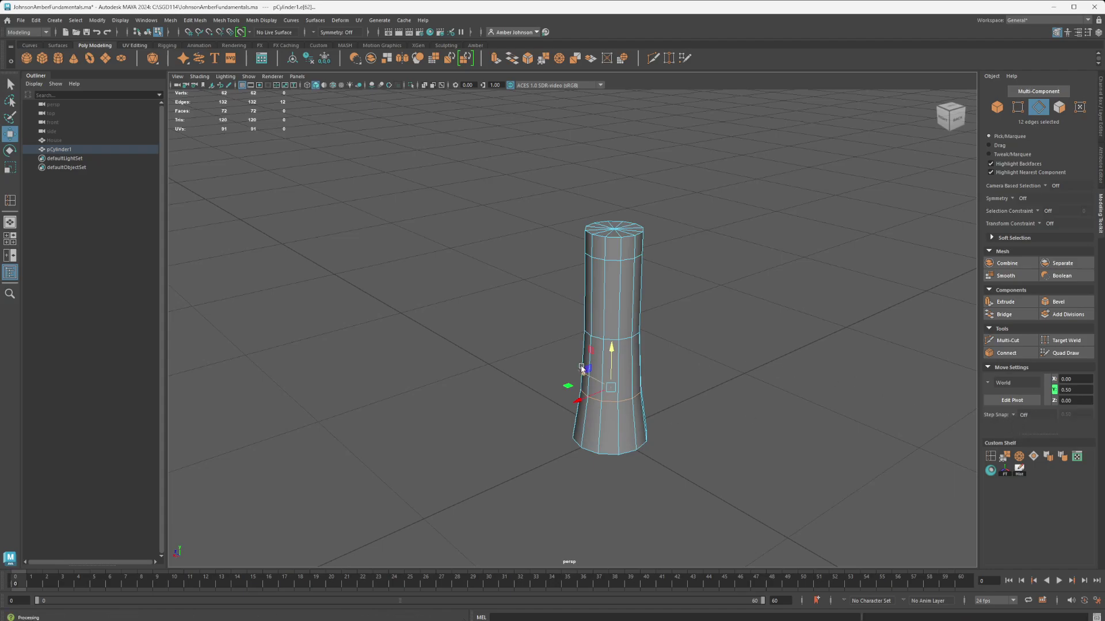
{"action": "mouse_move", "coordinate": [613, 360]}
{"action": "left_mouse_down"}
{"action": "mouse_move", "coordinate": [596, 372]}
{"action": "mouse_move", "coordinate": [607, 340]}
{"action": "left_mouse_up"}
Scale the middle edge loop inward, raise it to about Y 1.4, and check the shape in object selection mode
{"action": "key", "text": "r"}
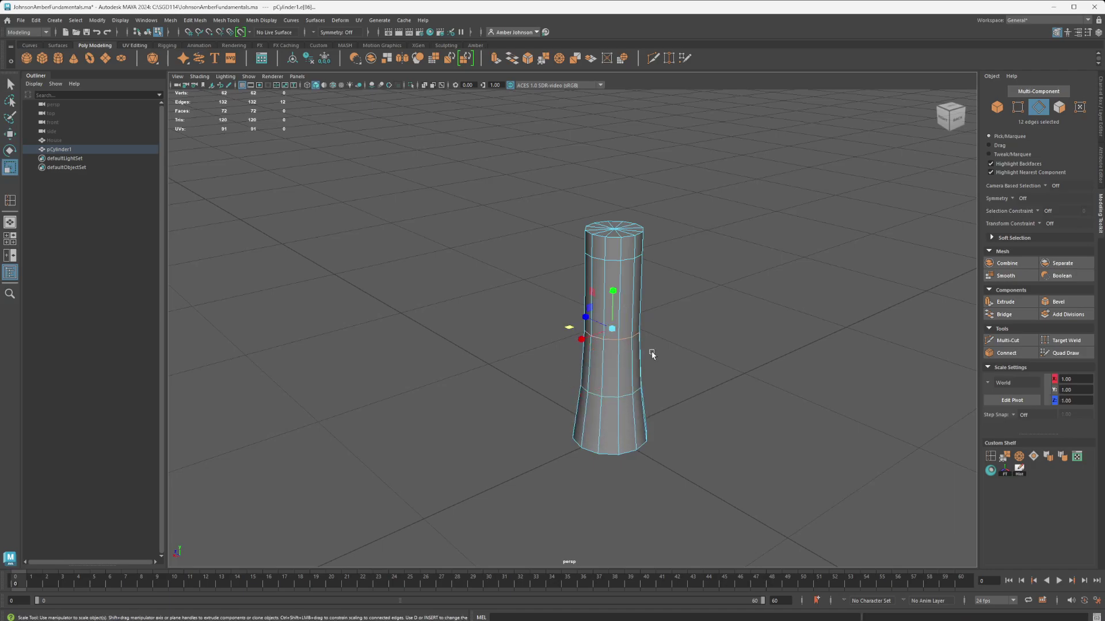
{"action": "left_click_drag", "start_coordinate": [572, 331], "coordinate": [613, 257]}
{"action": "key", "text": "w"}
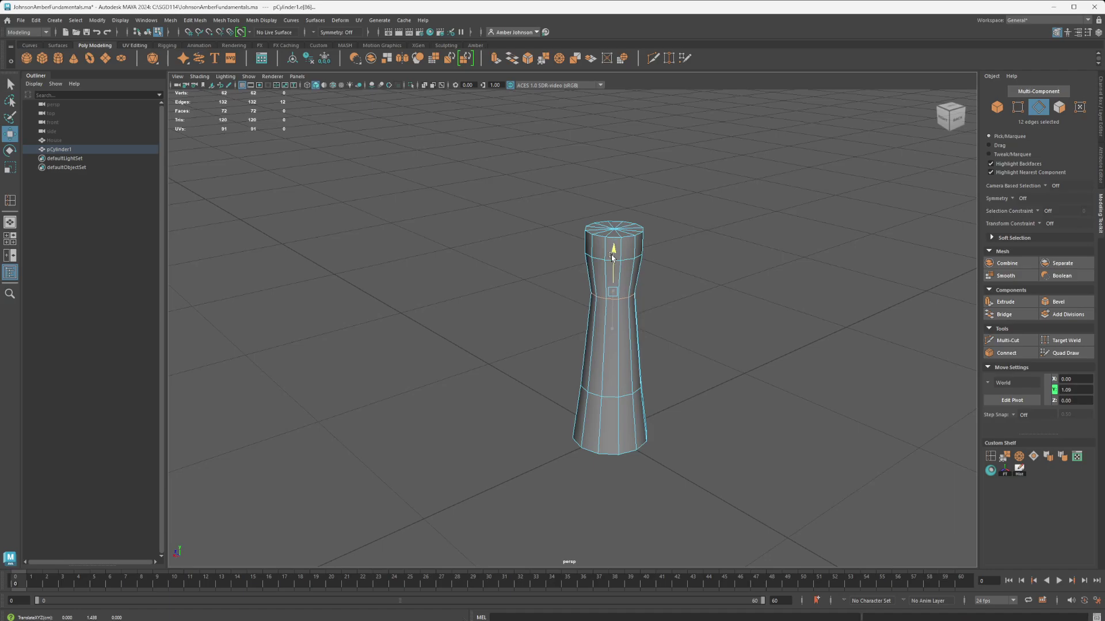
{"action": "left_click_drag", "start_coordinate": [718, 444], "coordinate": [656, 446], "text": "alt"}
{"action": "left_click", "coordinate": [998, 108]}
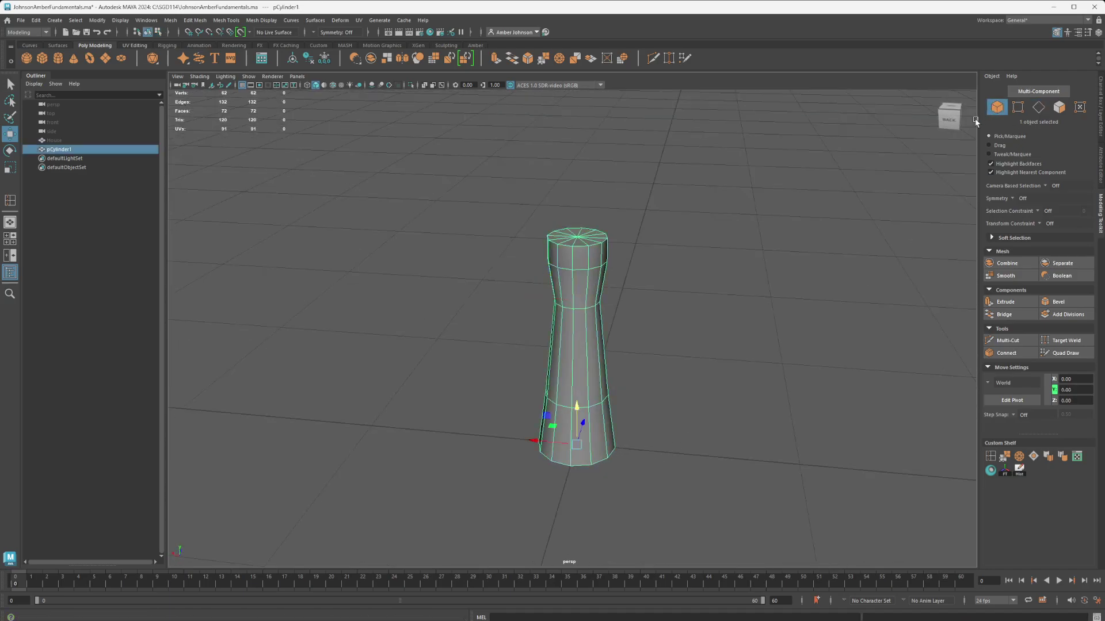
{"action": "left_click", "coordinate": [832, 404]}
{"action": "left_click_drag", "start_coordinate": [832, 404], "coordinate": [679, 381], "text": "alt"}
{"action": "left_click", "coordinate": [591, 337]}
{"action": "left_click", "coordinate": [755, 239]}
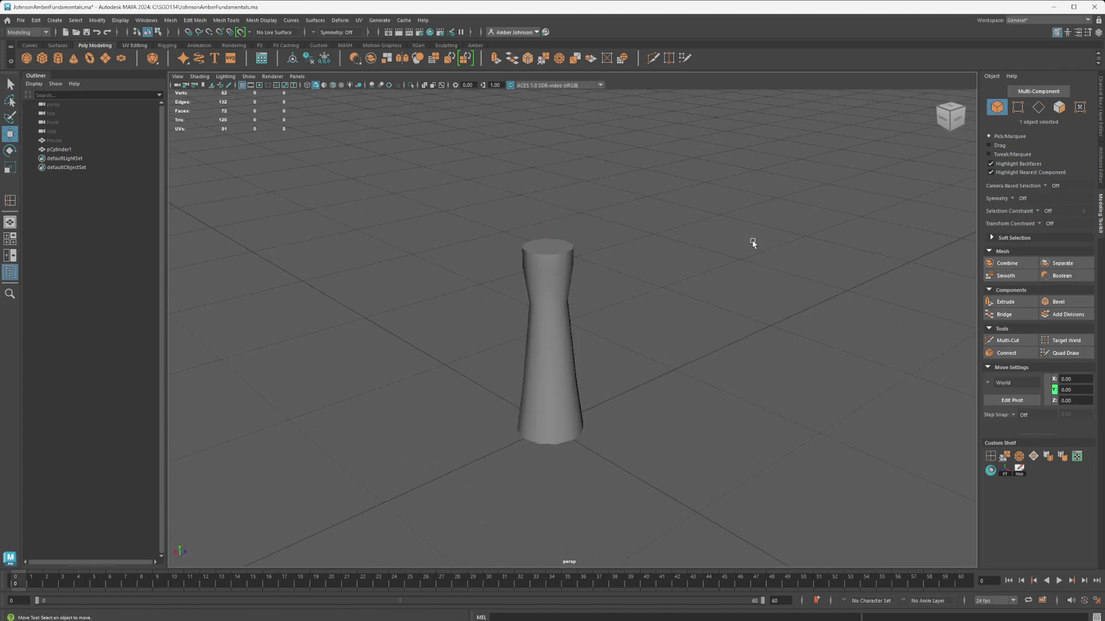
Unhide House to compare it with the shaped cylinder
{"action": "left_click", "coordinate": [59, 143]}
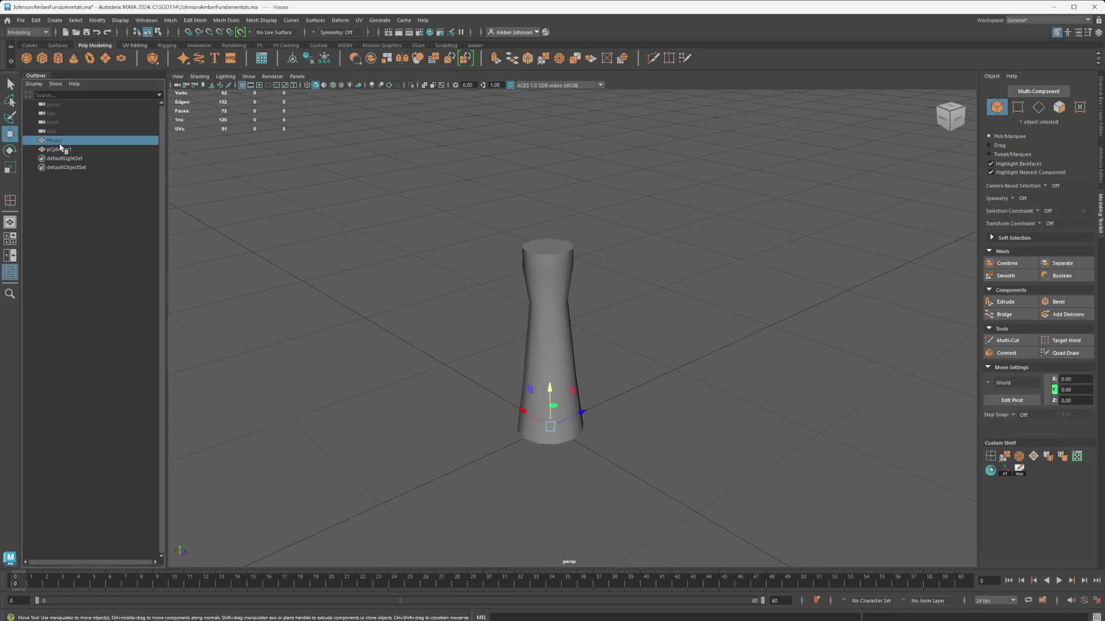
{"action": "key", "text": "shift+h"}
{"action": "scroll", "coordinate": [436, 261], "scroll_direction": "down", "scroll_amount": 5}
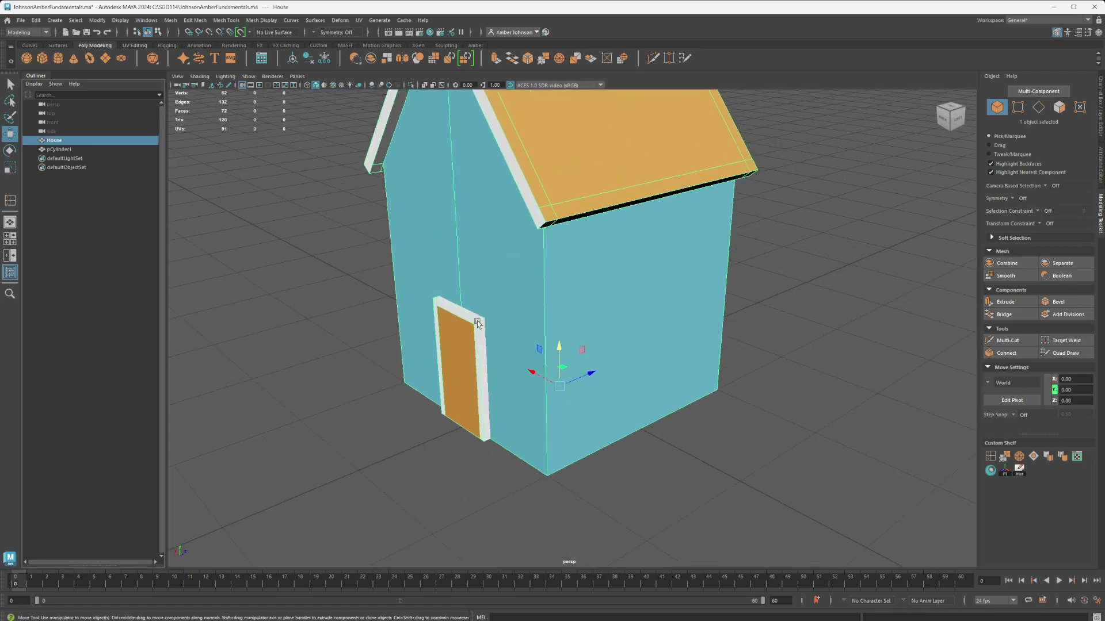
Move House about 3.76 units aside along X to compare it with the cylinder, and undo both the move and its unhiding
{"action": "right_click_drag", "start_coordinate": [544, 375], "coordinate": [752, 475], "text": "alt"}
{"action": "left_click_drag", "start_coordinate": [752, 474], "coordinate": [685, 431]}
{"action": "left_click_drag", "start_coordinate": [558, 451], "coordinate": [627, 426], "text": "alt"}
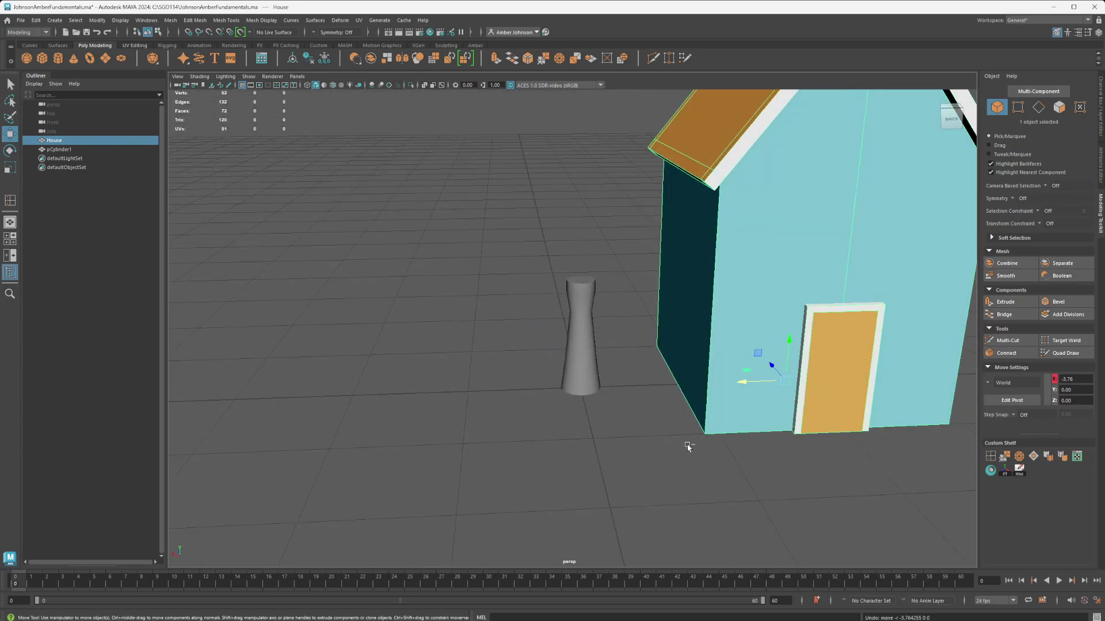
{"action": "key", "text": "ctrl+z"}
{"action": "key", "text": "ctrl+z"}
Try to assign an existing material to the cylinder, and clear the selection
{"action": "left_click_drag", "start_coordinate": [612, 340], "coordinate": [578, 336], "text": "alt"}
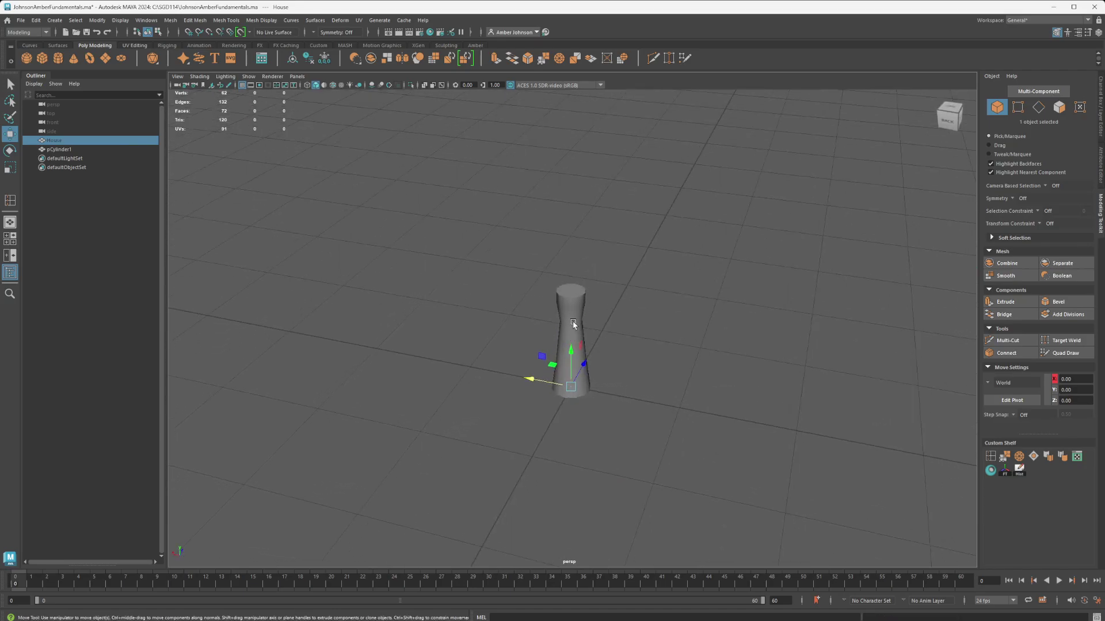
{"action": "right_click", "coordinate": [573, 321]}
{"action": "mouse_move", "coordinate": [581, 573]}
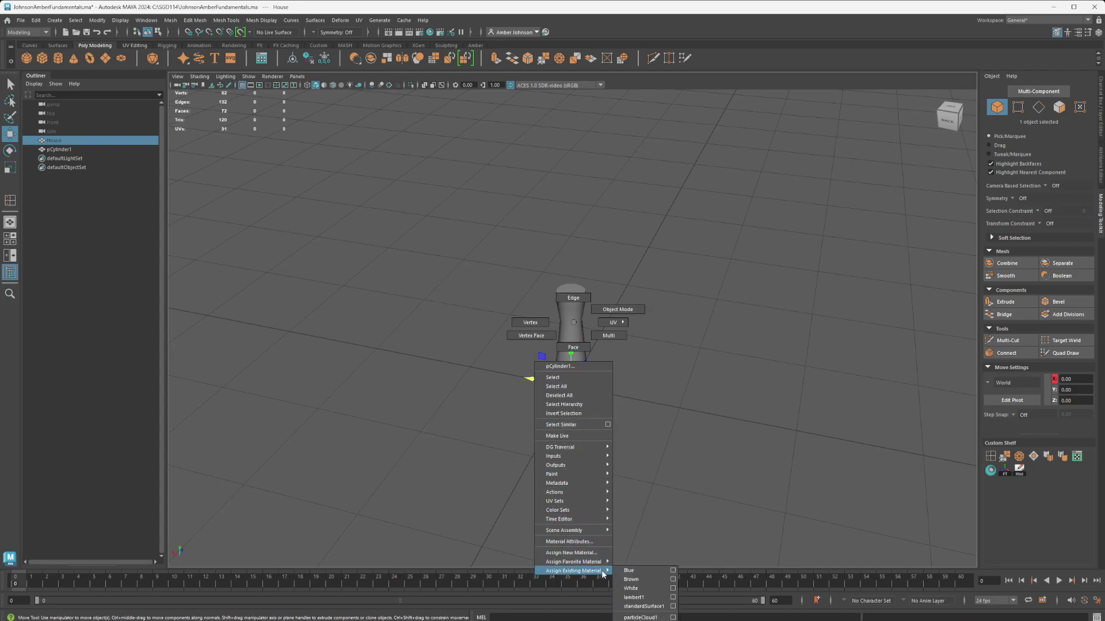
{"action": "left_click", "coordinate": [631, 588]}
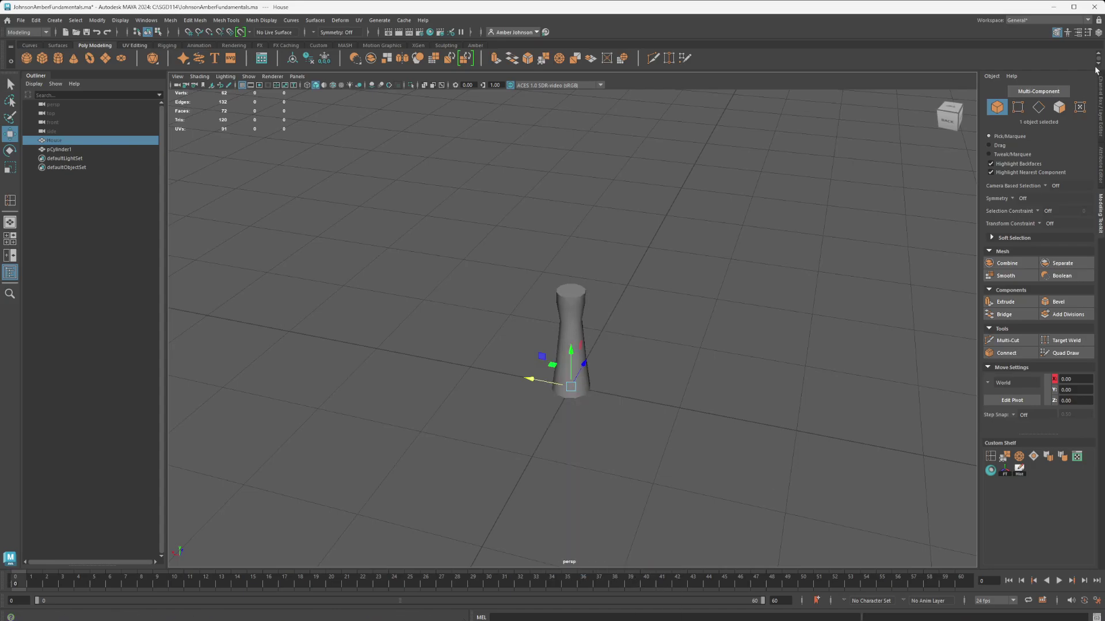
{"action": "left_click", "coordinate": [944, 148]}
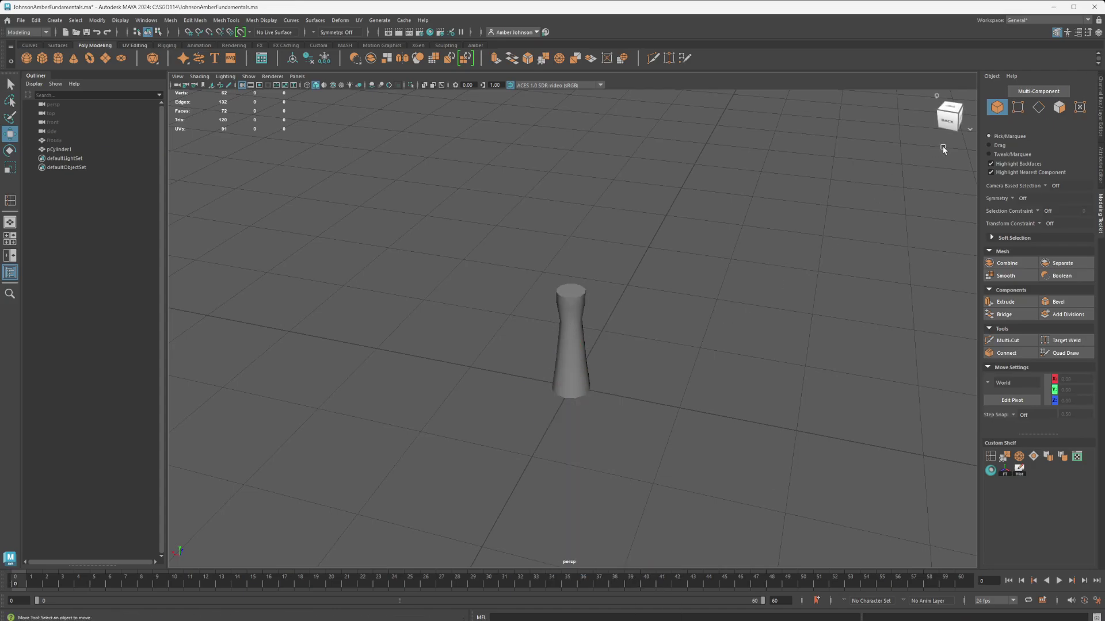
Select the cylinder, assign it the existing Brown material, and deselect it
{"action": "left_click", "coordinate": [573, 308]}
{"action": "left_click", "coordinate": [613, 320]}
{"action": "key", "text": "ctrl+z"}
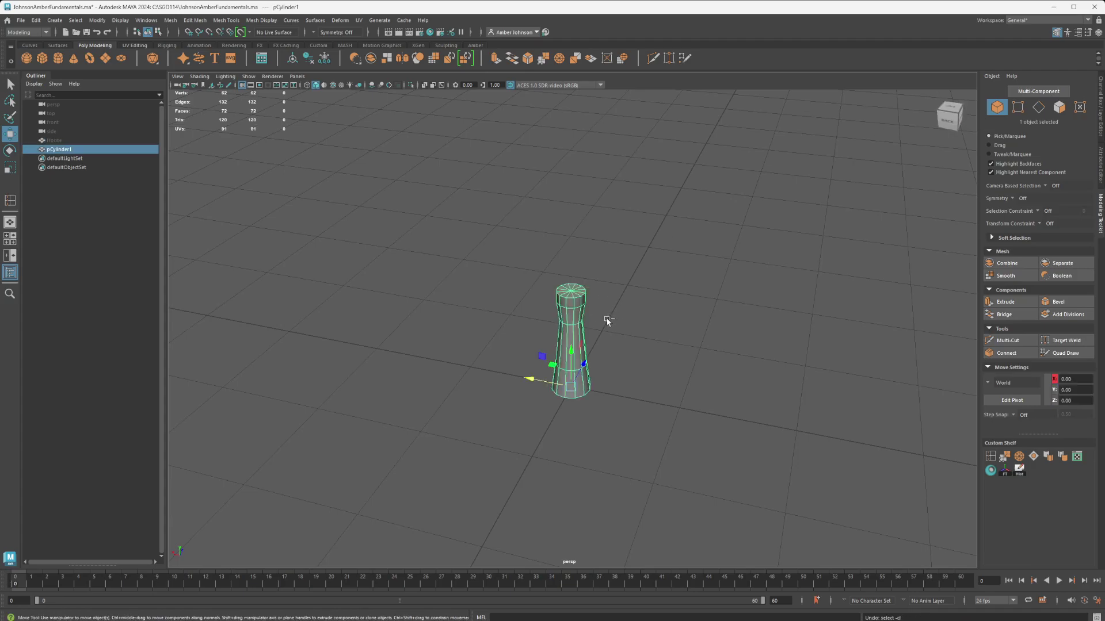
{"action": "right_click", "coordinate": [570, 316]}
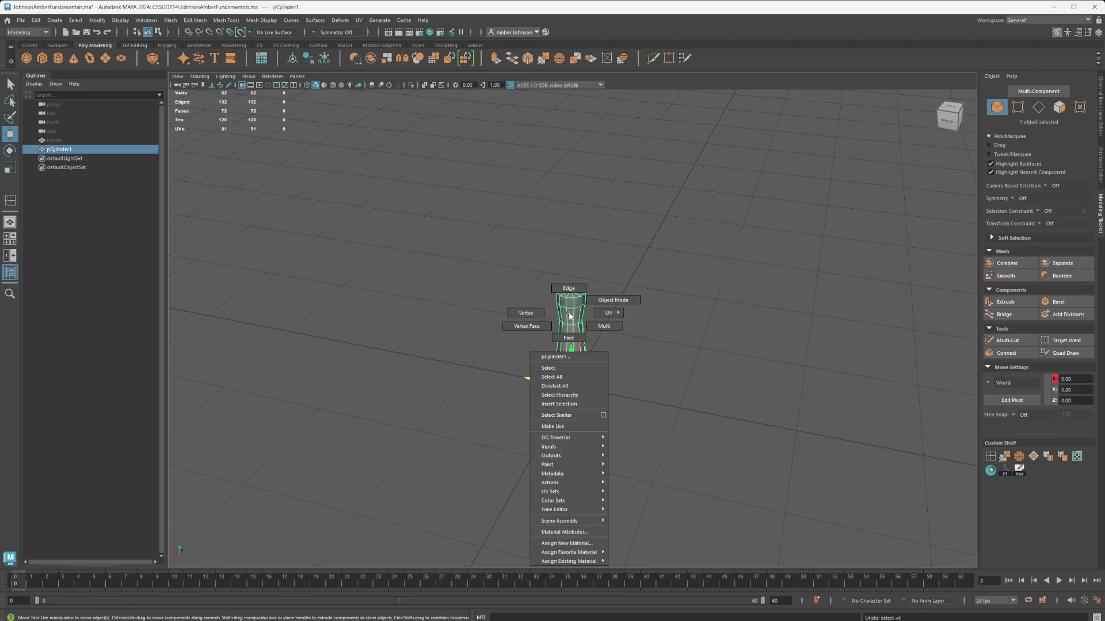
{"action": "mouse_move", "coordinate": [577, 562]}
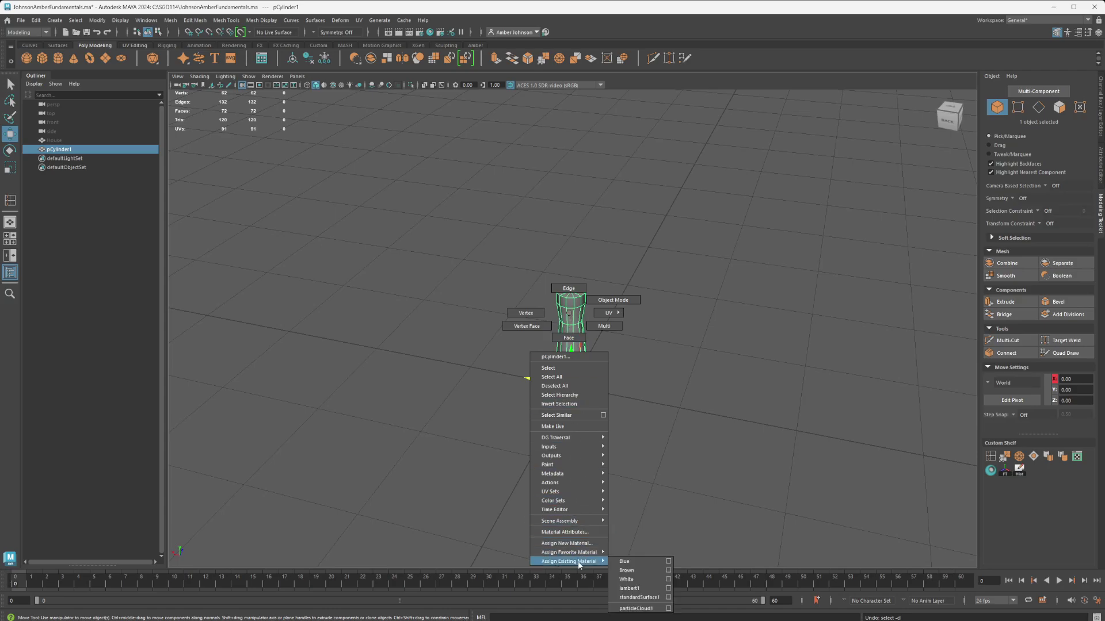
{"action": "left_click", "coordinate": [641, 561]}
{"action": "left_click", "coordinate": [684, 305]}
Create a polygon sphere and raise it to about Y 2.77 so it sits on top of the trunk
{"action": "left_click_drag", "start_coordinate": [680, 310], "coordinate": [730, 358], "text": "alt"}
{"action": "scroll", "coordinate": [730, 357], "scroll_direction": "up", "scroll_amount": 2}
{"action": "left_click_drag", "start_coordinate": [641, 242], "coordinate": [619, 305], "text": "alt"}
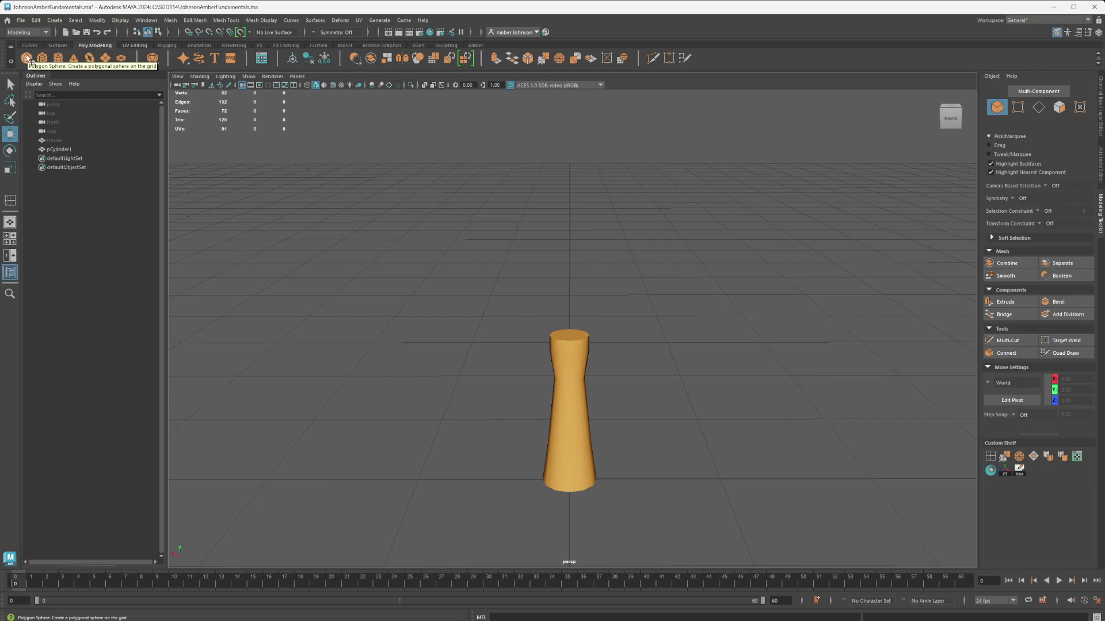
{"action": "left_click", "coordinate": [27, 58]}
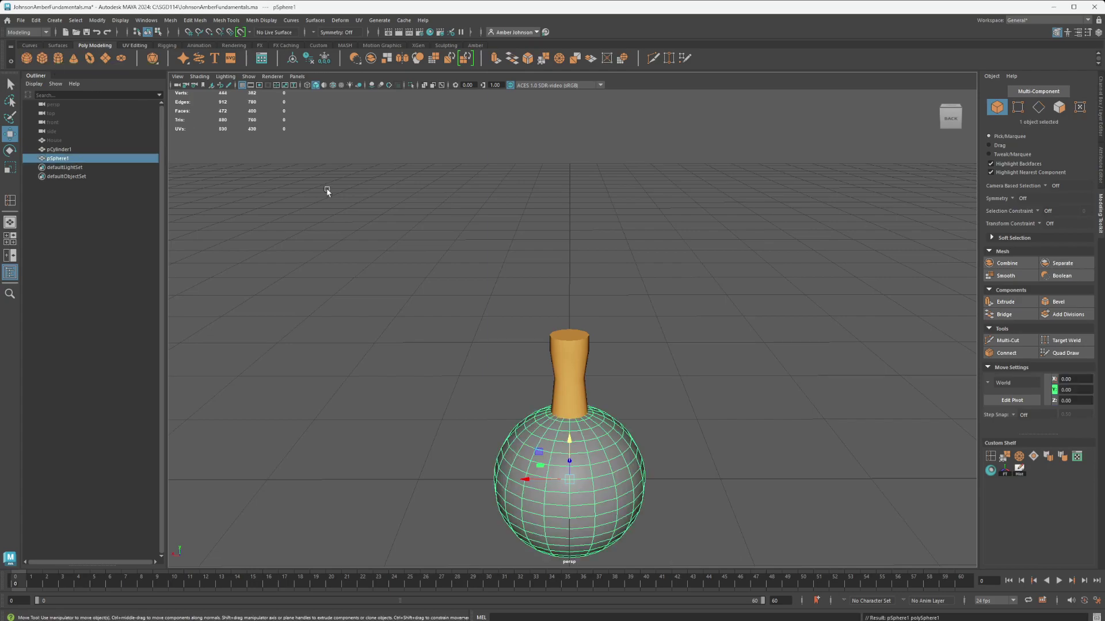
{"action": "left_click_drag", "start_coordinate": [568, 454], "coordinate": [777, 313]}
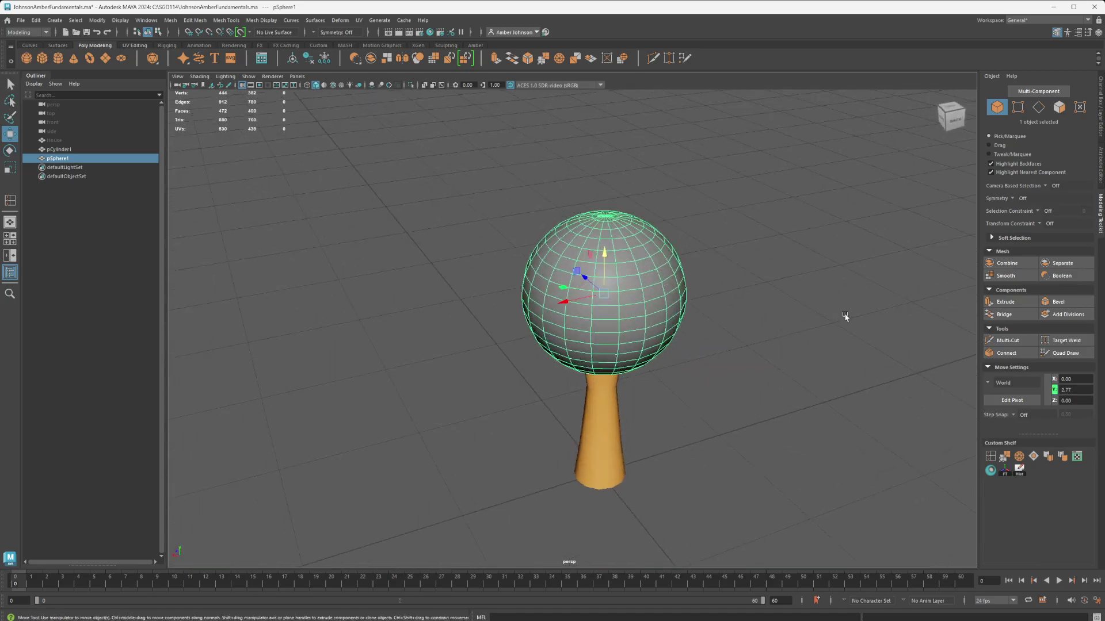
Try a radius of 2 on the sphere, raise it clear of the trunk, and set the radius back to 1
{"action": "left_click", "coordinate": [1100, 163]}
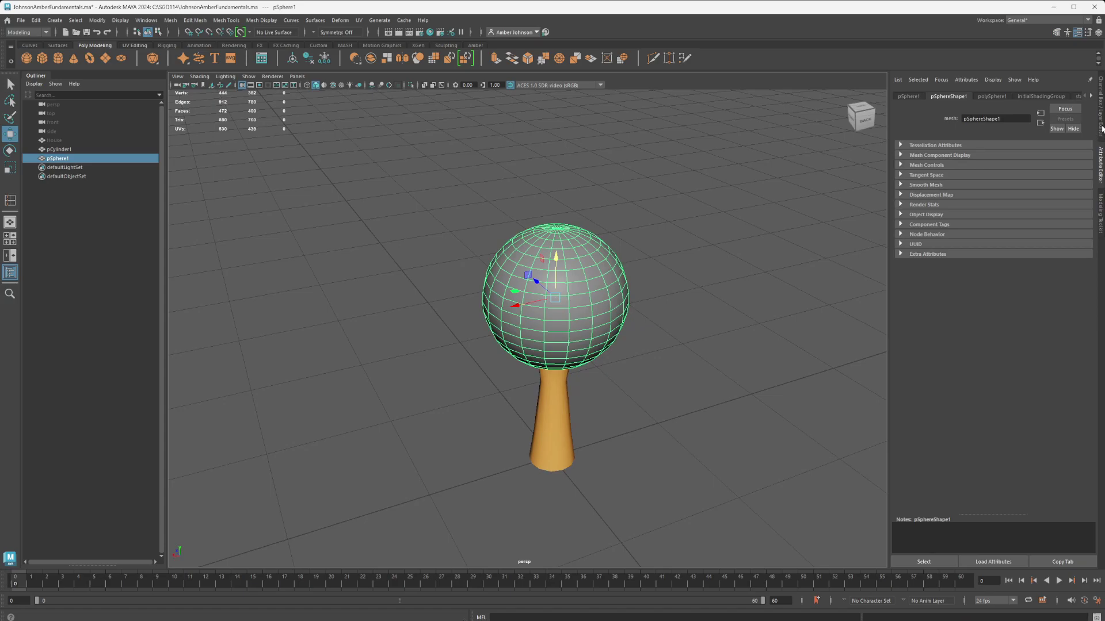
{"action": "left_click", "coordinate": [992, 96]}
{"action": "left_click_drag", "start_coordinate": [693, 273], "coordinate": [958, 237], "text": "alt"}
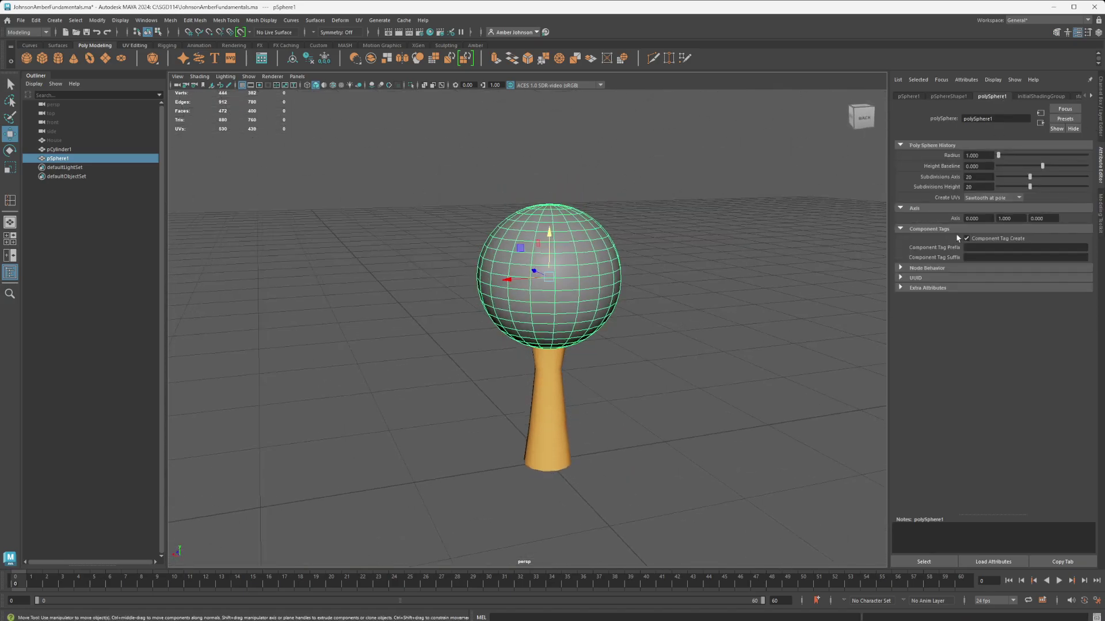
{"action": "left_click", "coordinate": [987, 155]}
{"action": "type", "text": "2"}
{"action": "key", "text": "Return"}
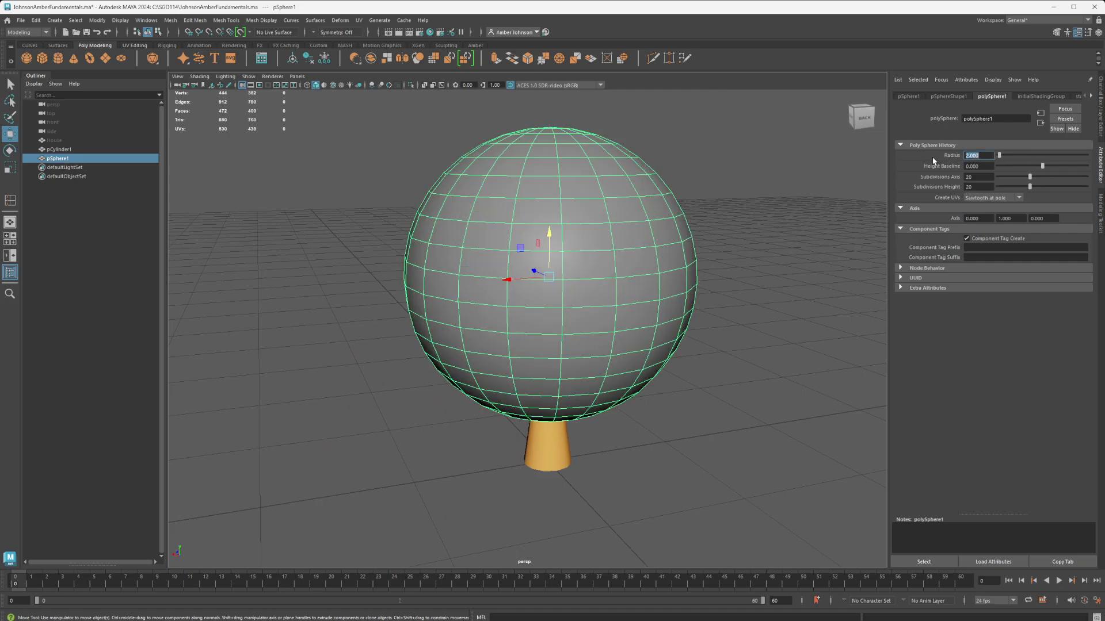
{"action": "left_click_drag", "start_coordinate": [548, 240], "coordinate": [550, 151]}
{"action": "left_click", "coordinate": [978, 155]}
{"action": "type", "text": "1"}
{"action": "key", "text": "Return"}
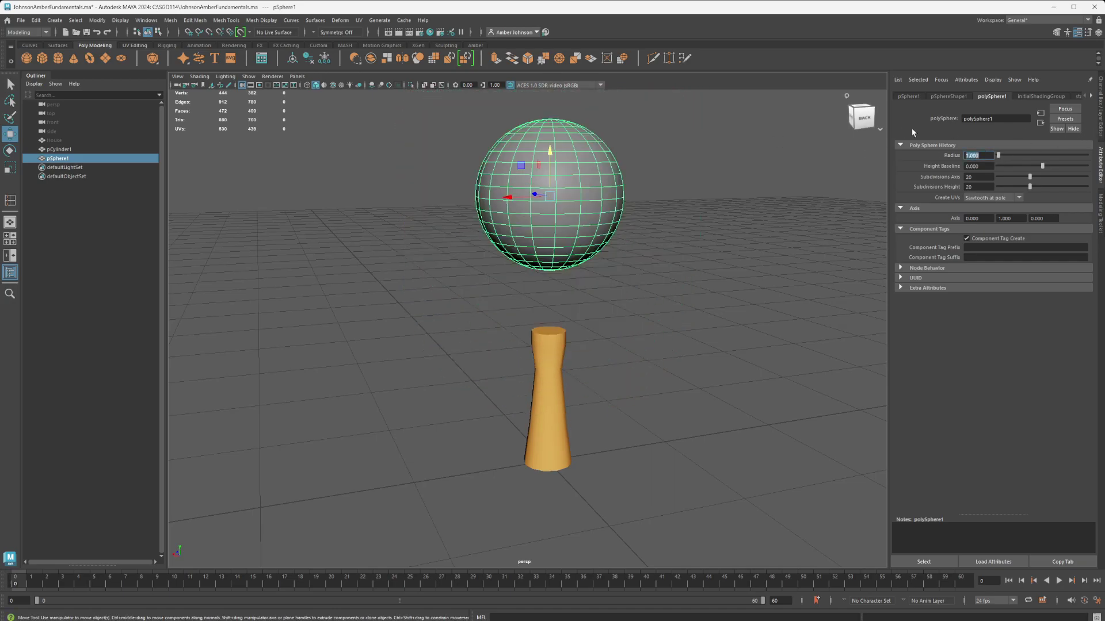
Set the sphere's axis subdivisions to 24 and lower it back onto the trunk
{"action": "left_click", "coordinate": [977, 178]}
{"action": "type", "text": "24"}
{"action": "key", "text": "Return"}
{"action": "left_click_drag", "start_coordinate": [549, 153], "coordinate": [549, 225]}
{"action": "left_click_drag", "start_coordinate": [662, 311], "coordinate": [663, 361], "text": "alt"}
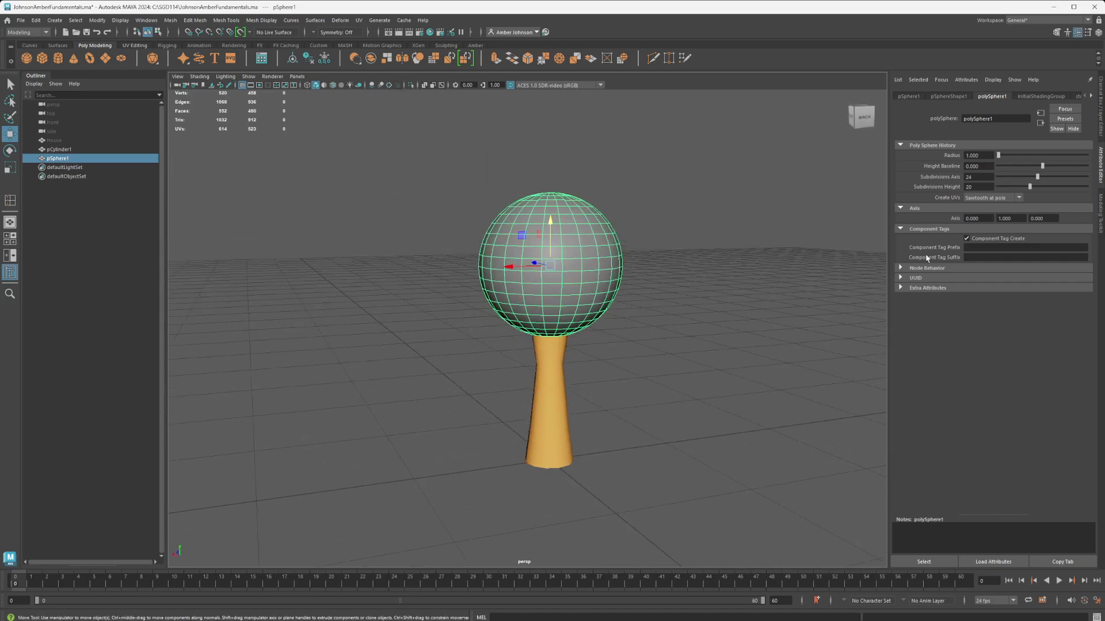
Set the sphere's height subdivisions to 12
{"action": "left_click", "coordinate": [978, 186]}
{"action": "type", "text": "12"}
{"action": "key", "text": "Return"}
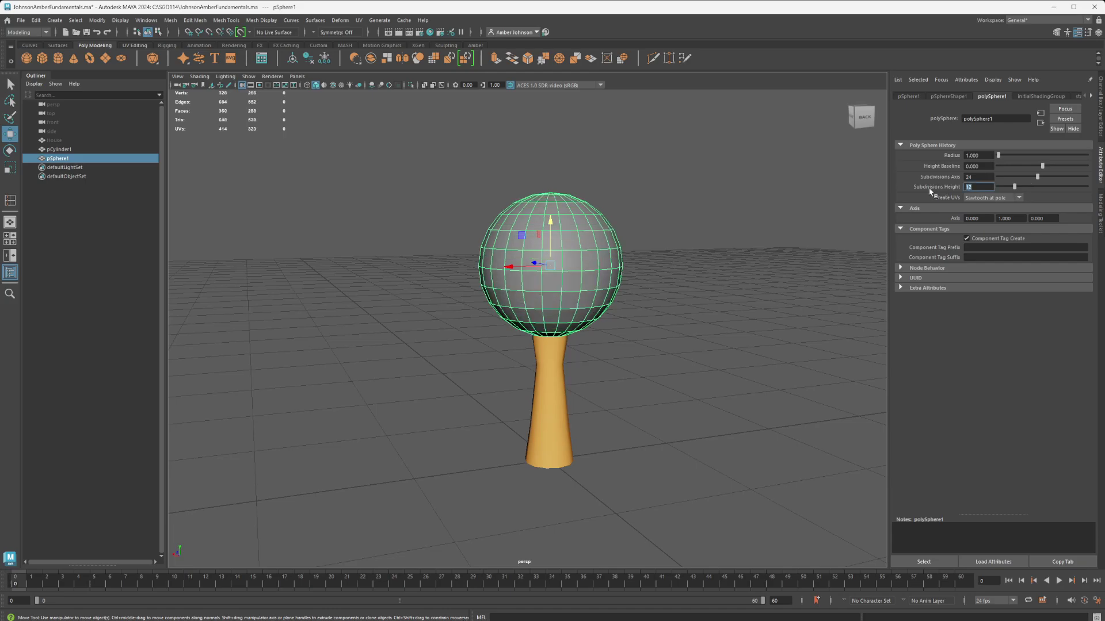
Set the sphere's height baseline to -1 and lower the sphere until its base meets the trunk's top
{"action": "left_click_drag", "start_coordinate": [506, 229], "coordinate": [531, 253], "text": "alt"}
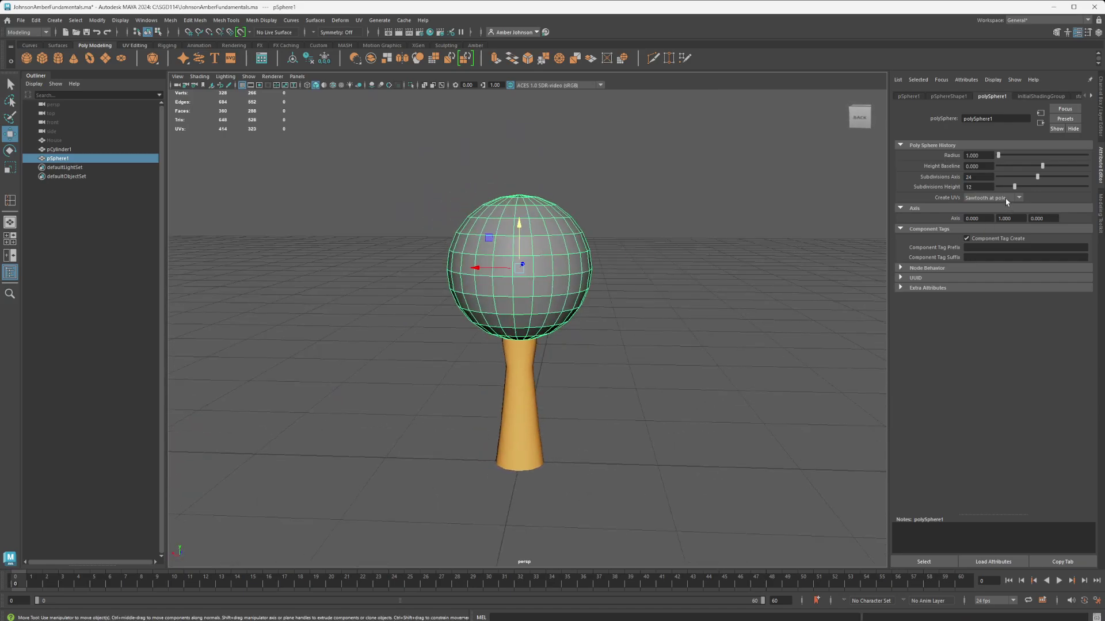
{"action": "left_click_drag", "start_coordinate": [1042, 166], "coordinate": [946, 168]}
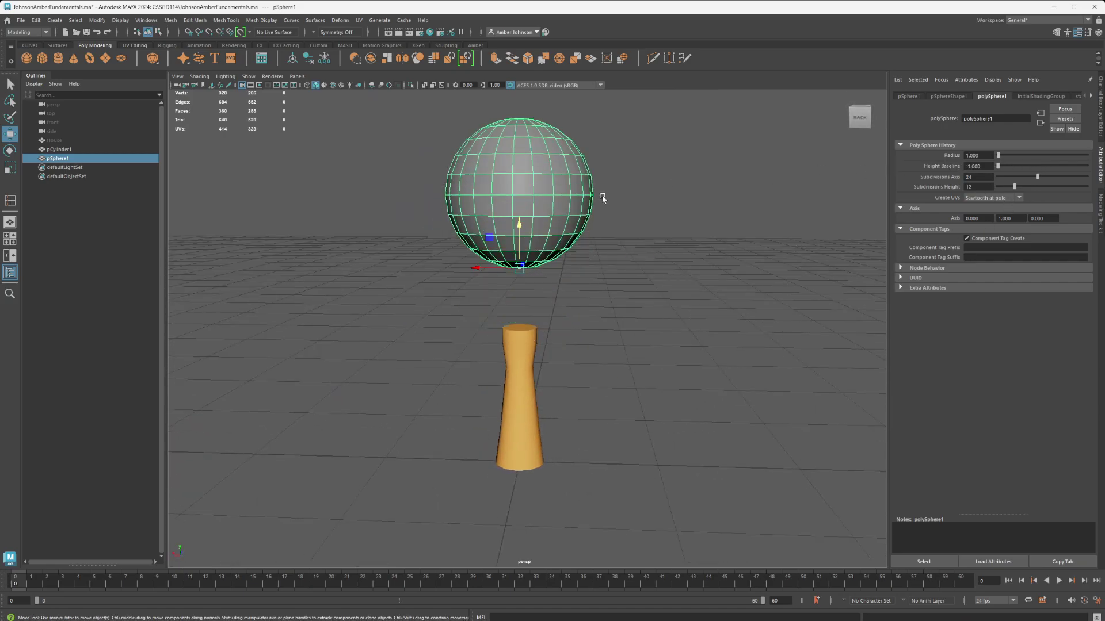
{"action": "left_click_drag", "start_coordinate": [520, 226], "coordinate": [644, 343]}
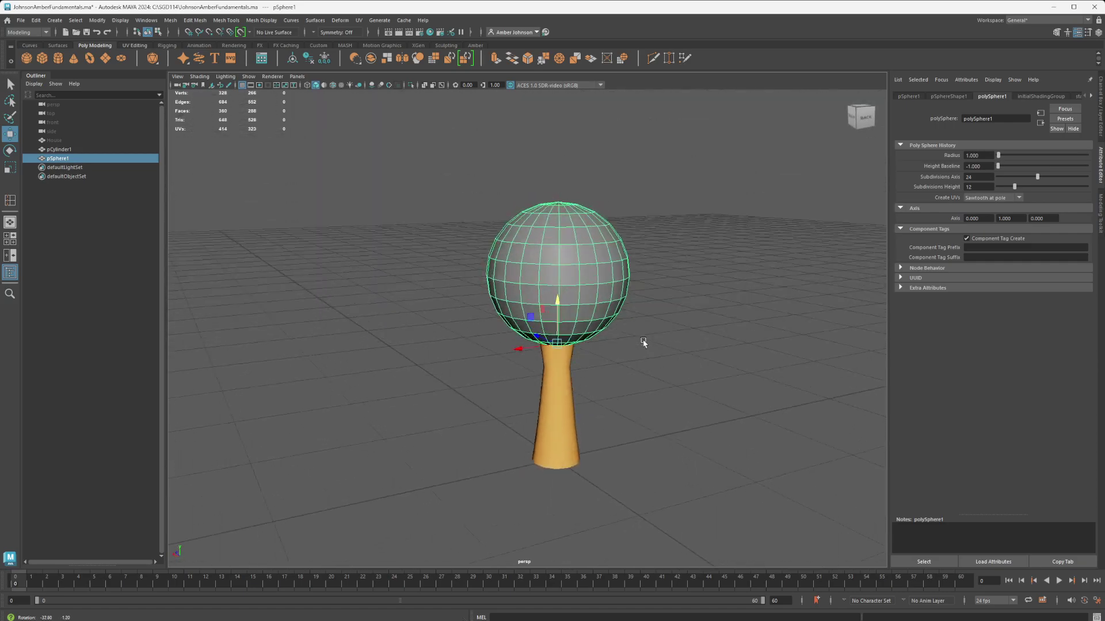
Select all of the sphere's edges and soften them, returning to object selection mode
{"action": "left_click", "coordinate": [1098, 215]}
{"action": "left_click", "coordinate": [772, 142]}
{"action": "left_click_drag", "start_coordinate": [887, 212], "coordinate": [829, 258], "text": "alt"}
{"action": "left_click_drag", "start_coordinate": [716, 315], "coordinate": [737, 271], "text": "alt"}
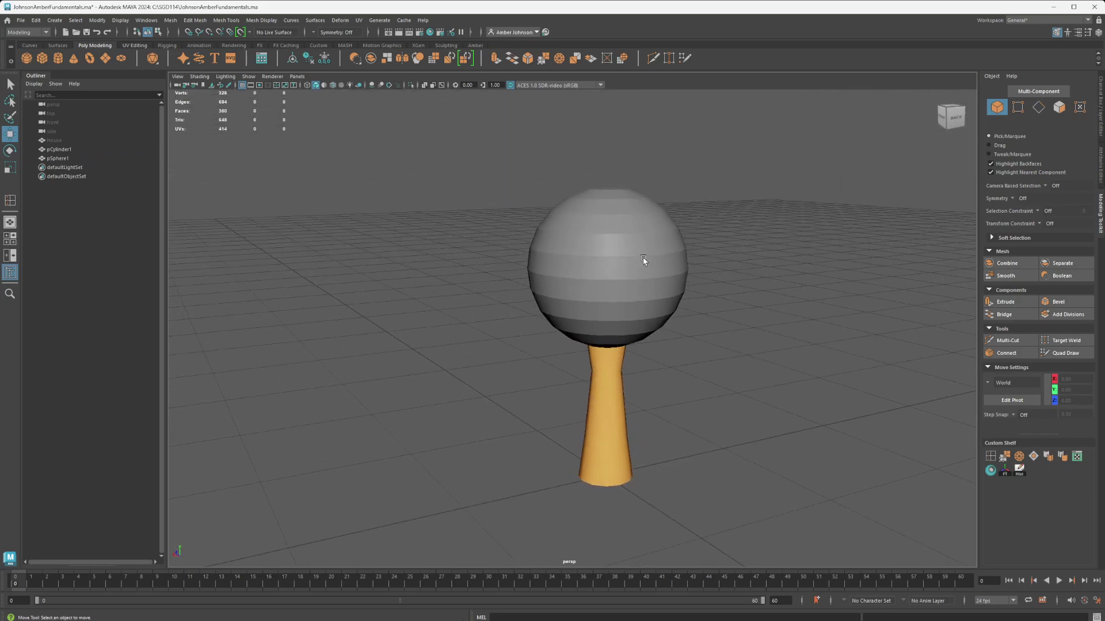
{"action": "left_click_drag", "start_coordinate": [661, 280], "coordinate": [637, 294], "text": "alt"}
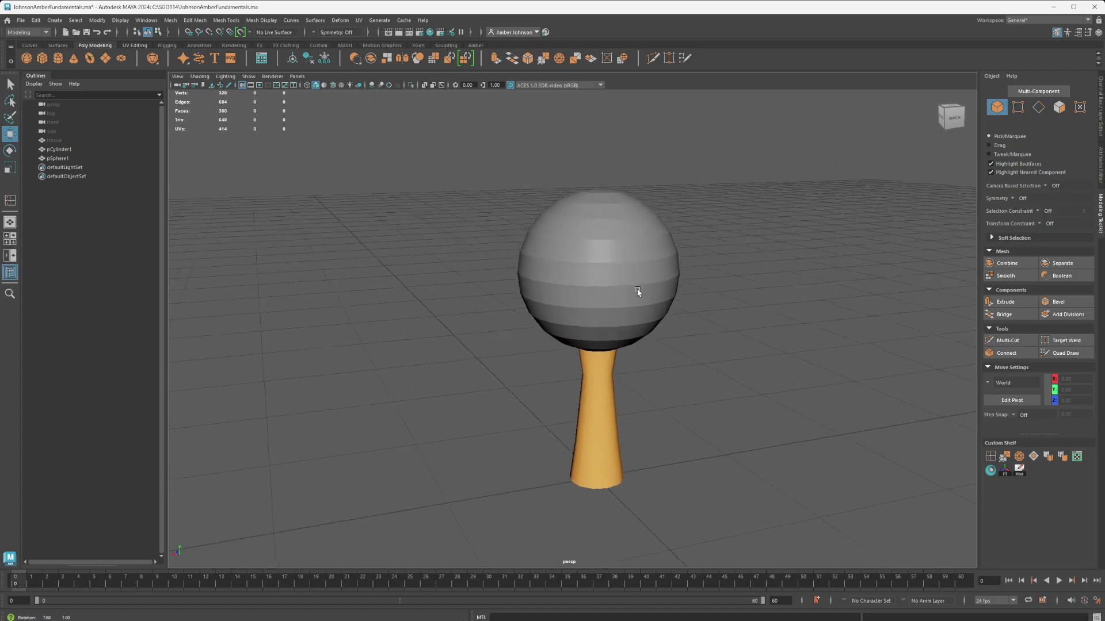
{"action": "left_click", "coordinate": [604, 264]}
{"action": "left_click", "coordinate": [1038, 107]}
{"action": "mouse_move", "coordinate": [405, 122]}
{"action": "left_mouse_down"}
{"action": "mouse_move", "coordinate": [673, 323]}
{"action": "mouse_move", "coordinate": [822, 451]}
{"action": "left_mouse_up"}
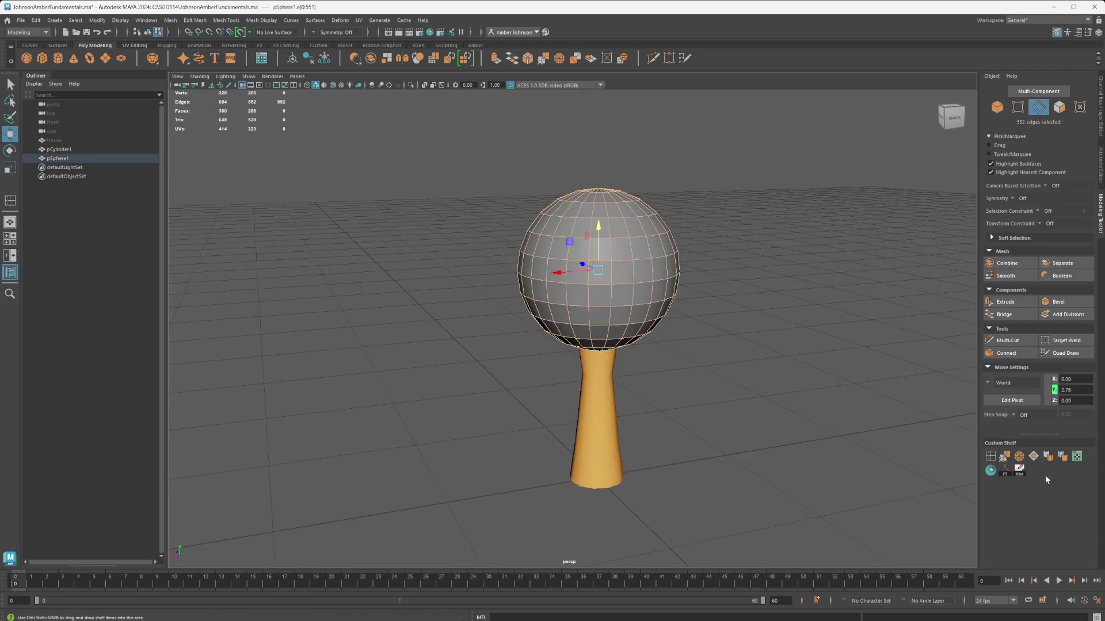
{"action": "left_click", "coordinate": [1061, 458]}
{"action": "left_click", "coordinate": [997, 107]}
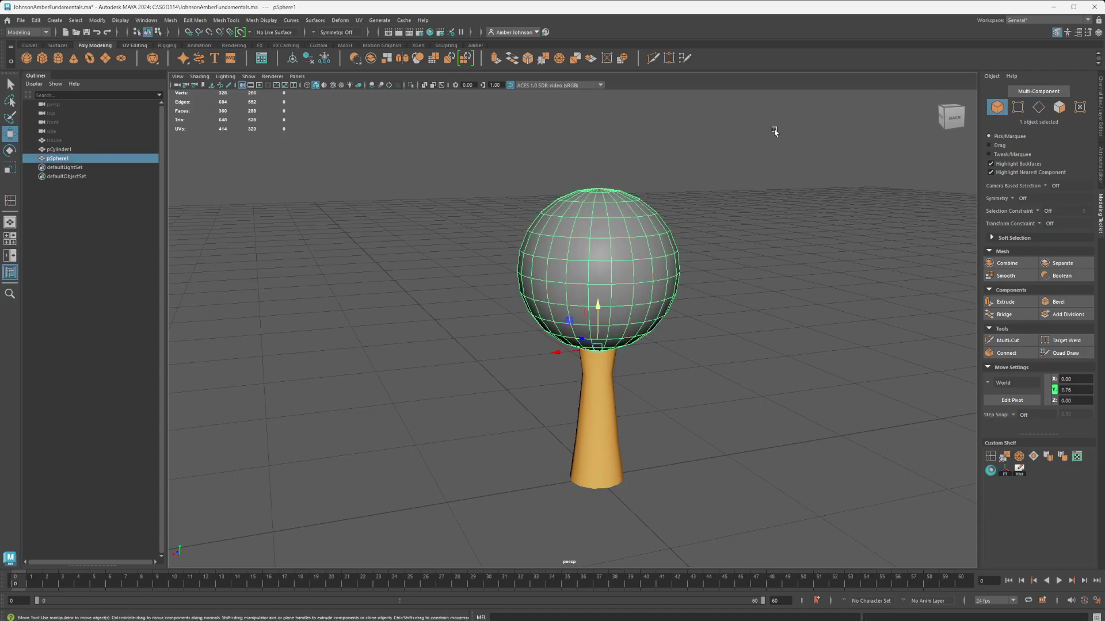
{"action": "left_click", "coordinate": [831, 234]}
{"action": "mouse_move", "coordinate": [831, 234]}
{"action": "left_mouse_down", "text": "alt"}
{"action": "mouse_move", "coordinate": [866, 206]}
{"action": "mouse_move", "coordinate": [839, 226]}
{"action": "left_mouse_up", "text": "alt"}
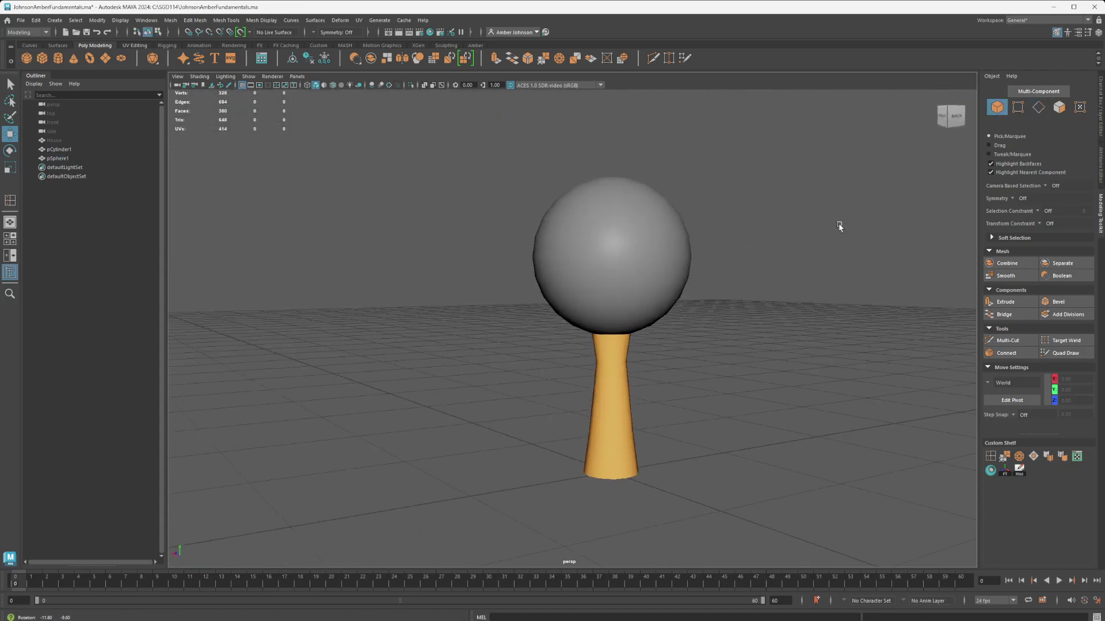
Scale the sphere down vertically and widen it horizontally to form a flattened tree canopy
{"action": "left_click", "coordinate": [610, 254]}
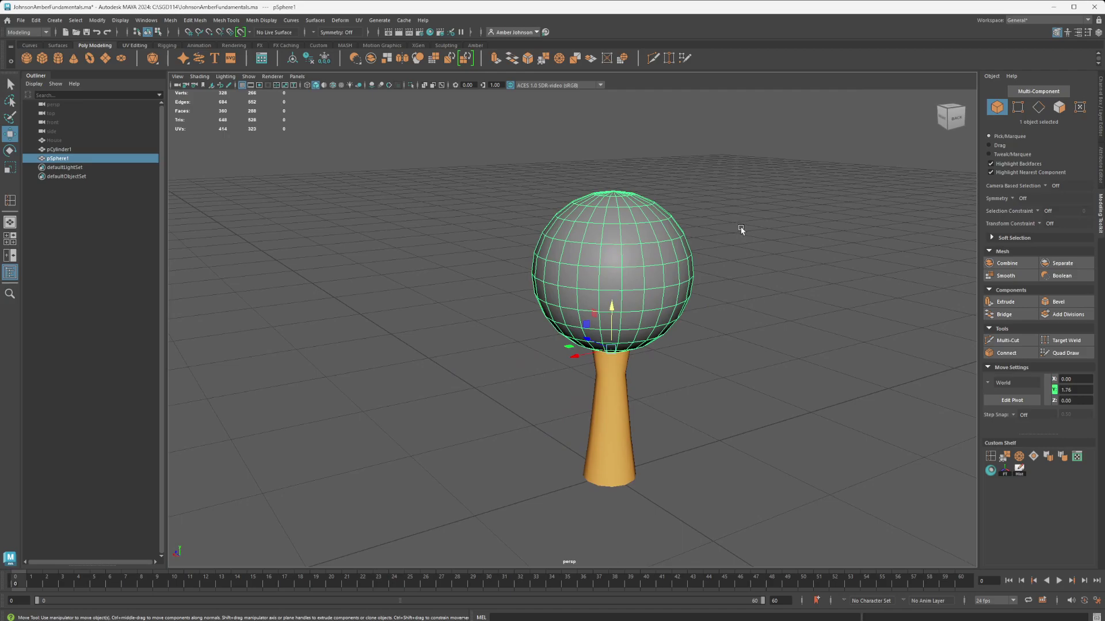
{"action": "key", "text": "r"}
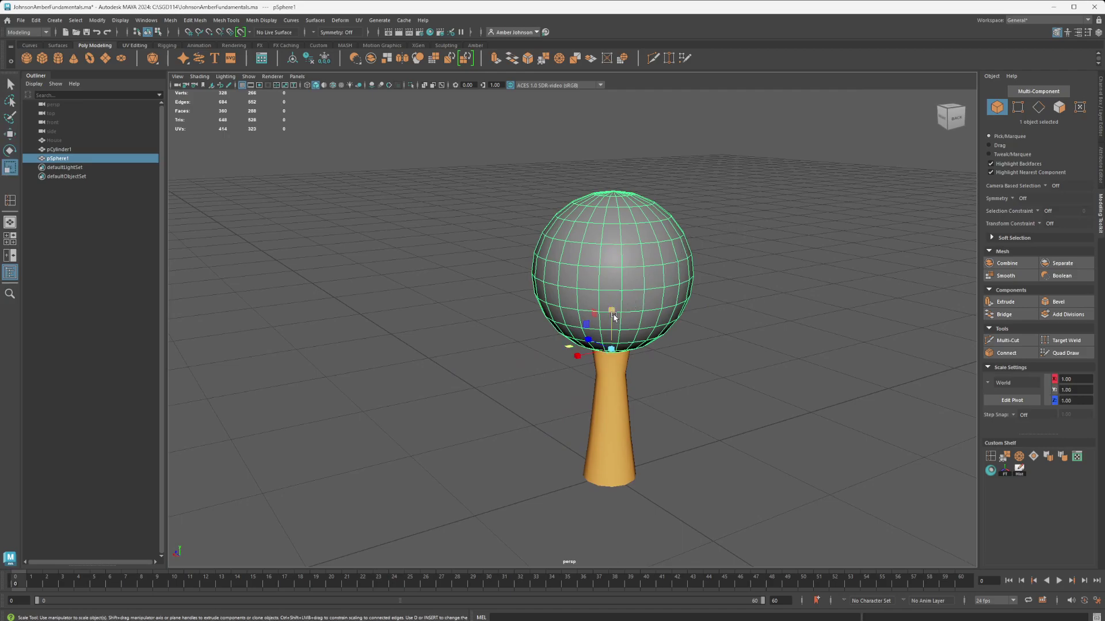
{"action": "left_click_drag", "start_coordinate": [612, 311], "coordinate": [628, 339]}
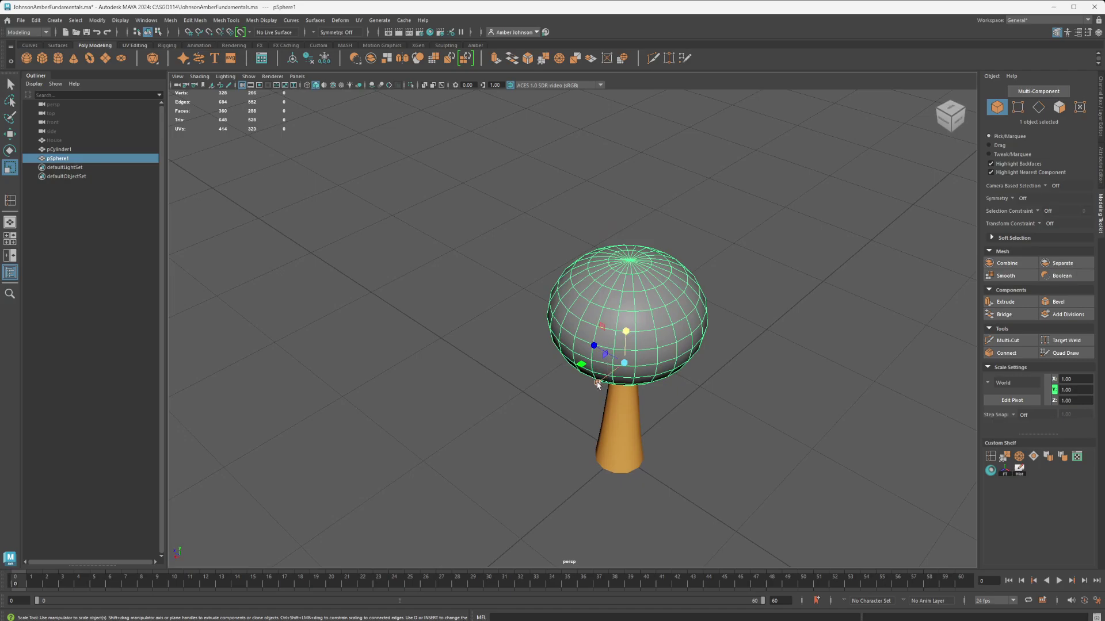
{"action": "left_click_drag", "start_coordinate": [581, 365], "coordinate": [695, 358]}
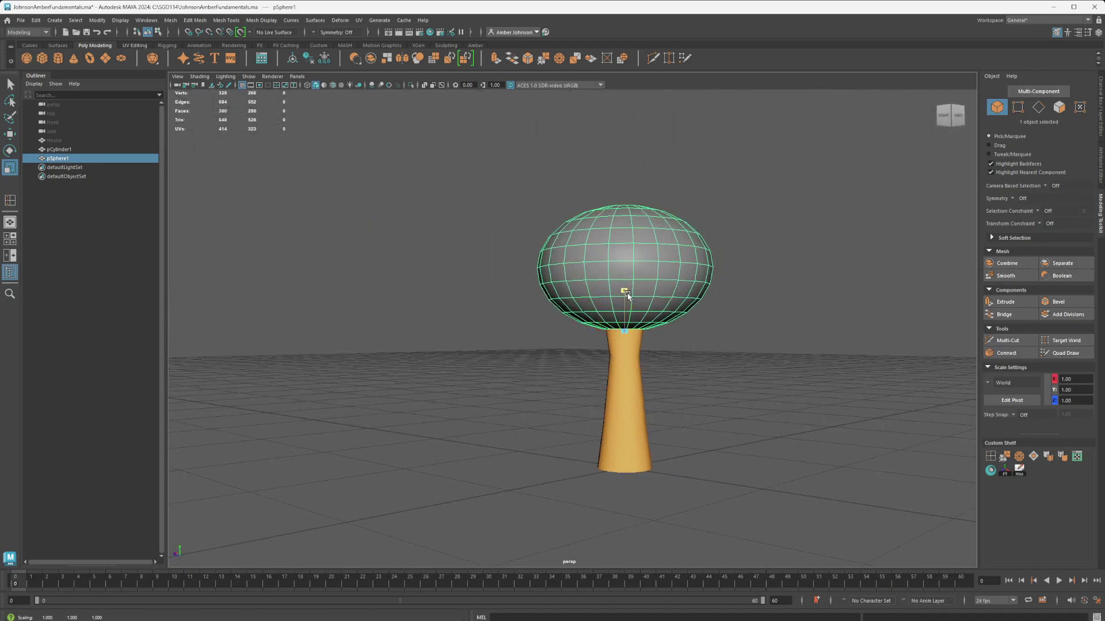
{"action": "left_click_drag", "start_coordinate": [625, 295], "coordinate": [607, 350], "text": "alt"}
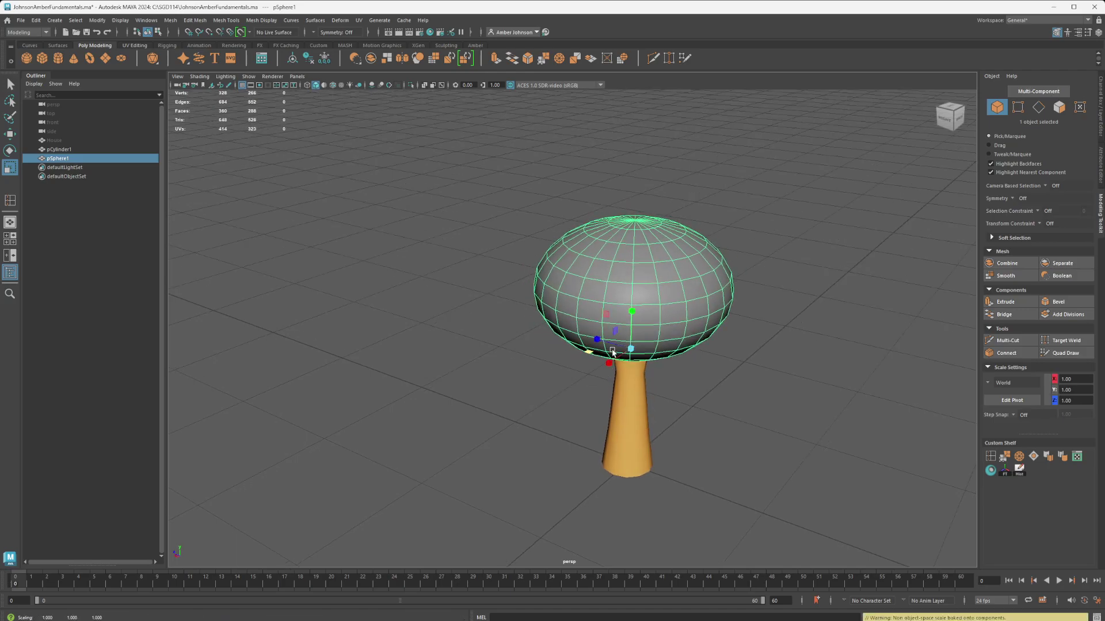
{"action": "left_click_drag", "start_coordinate": [629, 312], "coordinate": [702, 344]}
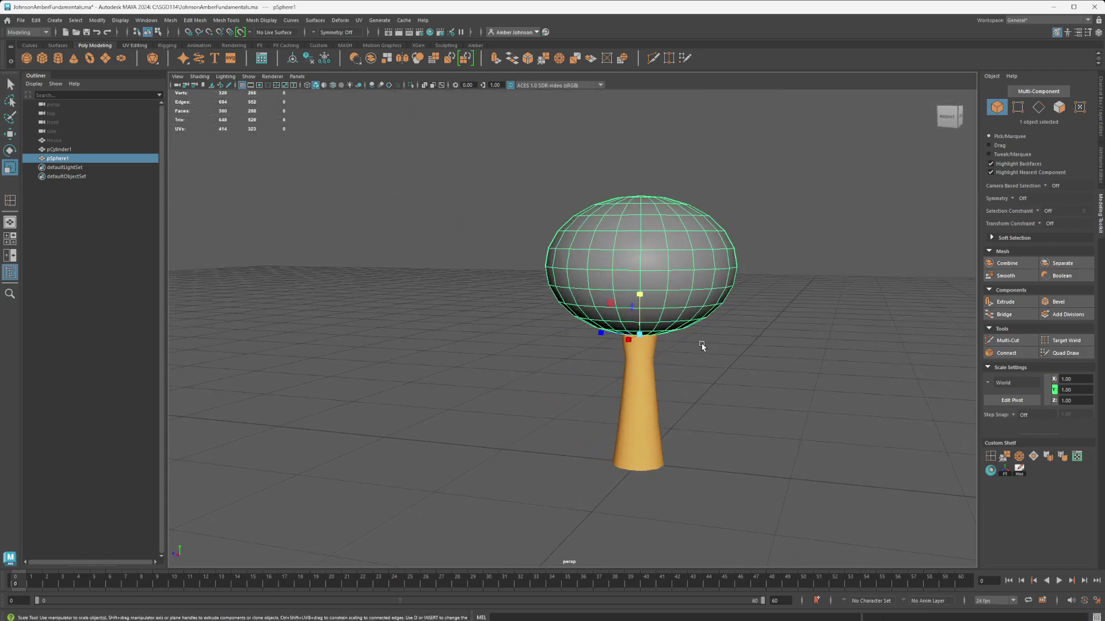
Raise the flattened canopy slightly to about Y 1.86
{"action": "key", "text": "w"}
{"action": "mouse_move", "coordinate": [642, 293]}
{"action": "left_mouse_down"}
{"action": "mouse_move", "coordinate": [641, 265]}
{"action": "mouse_move", "coordinate": [641, 285]}
{"action": "left_mouse_up"}
{"action": "left_click_drag", "start_coordinate": [641, 286], "coordinate": [685, 392], "text": "alt"}
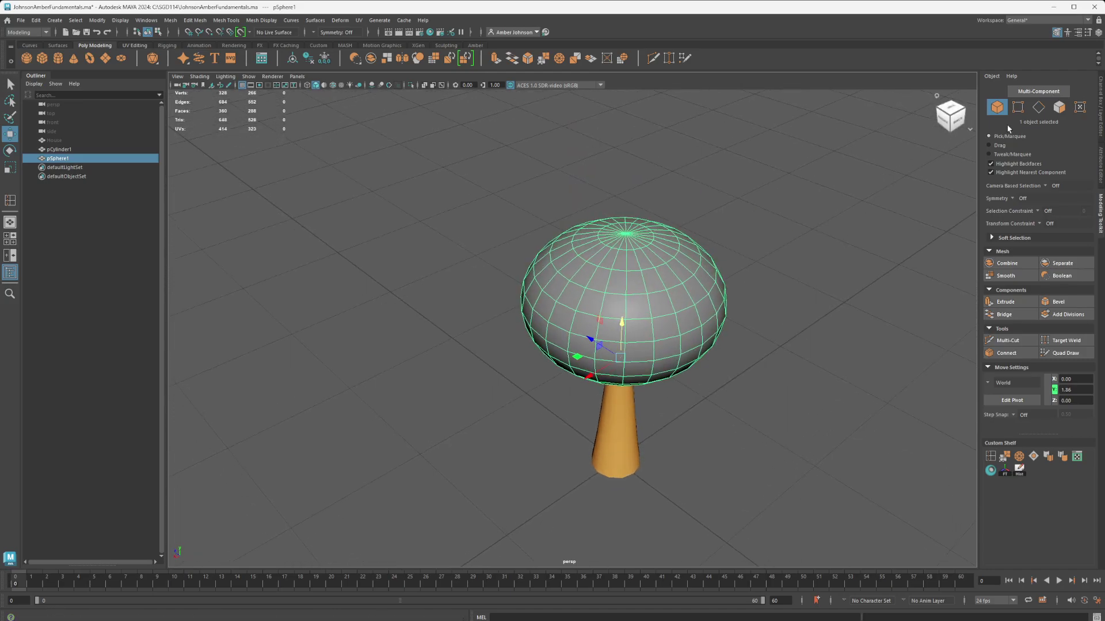
In the top view, select every third lengthwise edge loop running through the canopy sphere's pole, and return to the perspective view
{"action": "left_click", "coordinate": [1020, 107]}
{"action": "left_click", "coordinate": [1039, 107]}
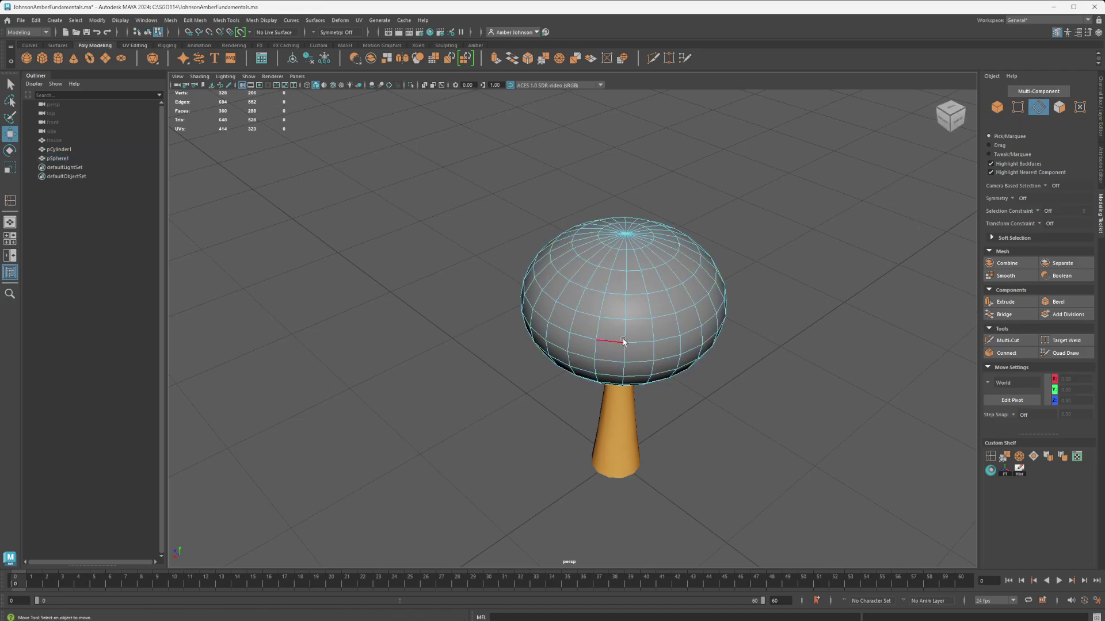
{"action": "left_click_drag", "start_coordinate": [712, 378], "coordinate": [675, 410], "text": "alt"}
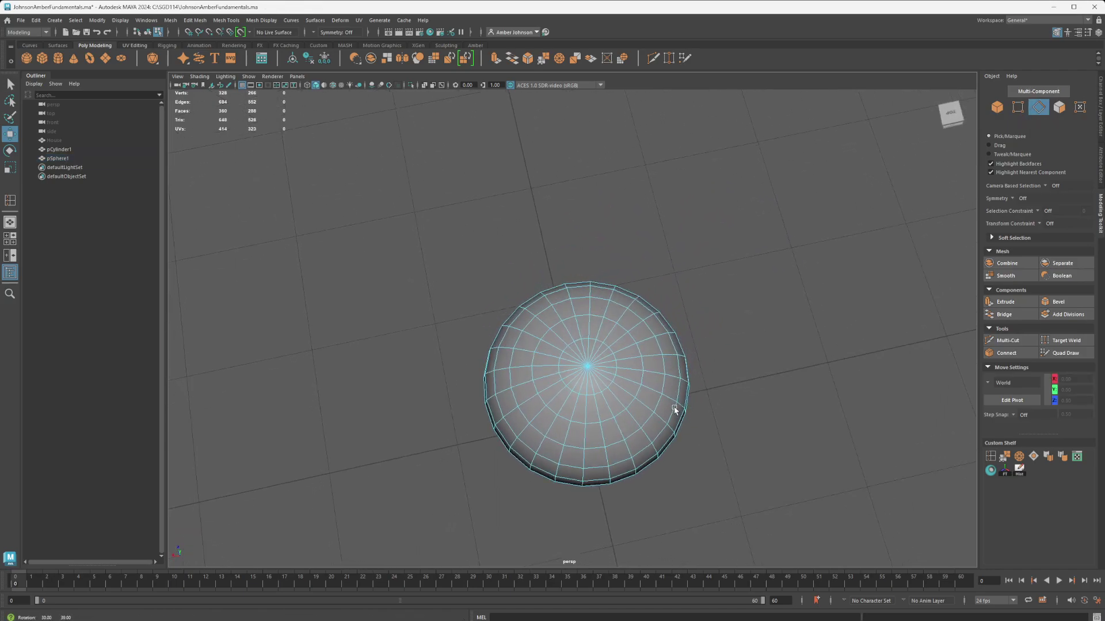
{"action": "mouse_move", "coordinate": [602, 387]}
{"action": "left_mouse_down", "text": "alt"}
{"action": "mouse_move", "coordinate": [612, 340]}
{"action": "mouse_move", "coordinate": [596, 377]}
{"action": "mouse_move", "coordinate": [605, 383]}
{"action": "left_mouse_up", "text": "alt"}
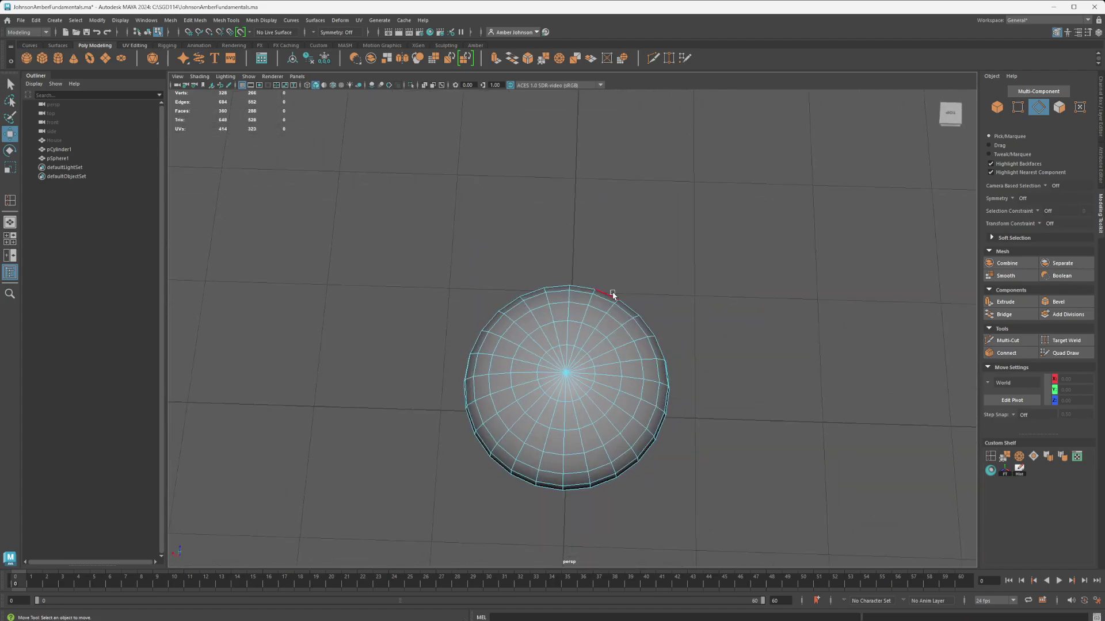
{"action": "key", "text": "q"}
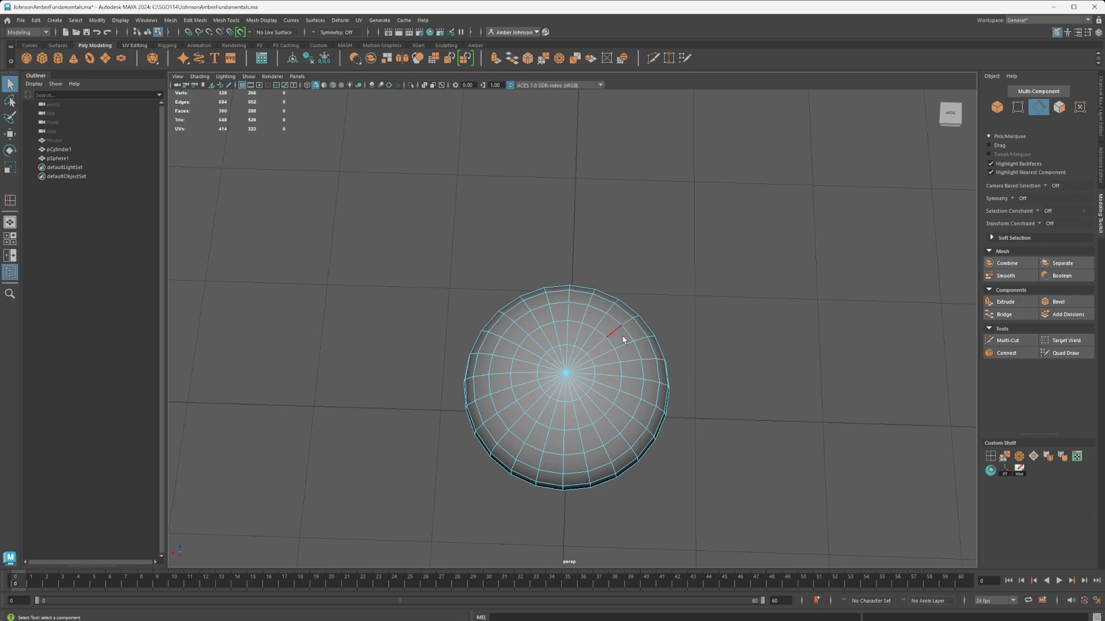
{"action": "key", "text": "space"}
{"action": "key", "text": "space"}
{"action": "scroll", "coordinate": [489, 233], "scroll_direction": "up", "scroll_amount": 5}
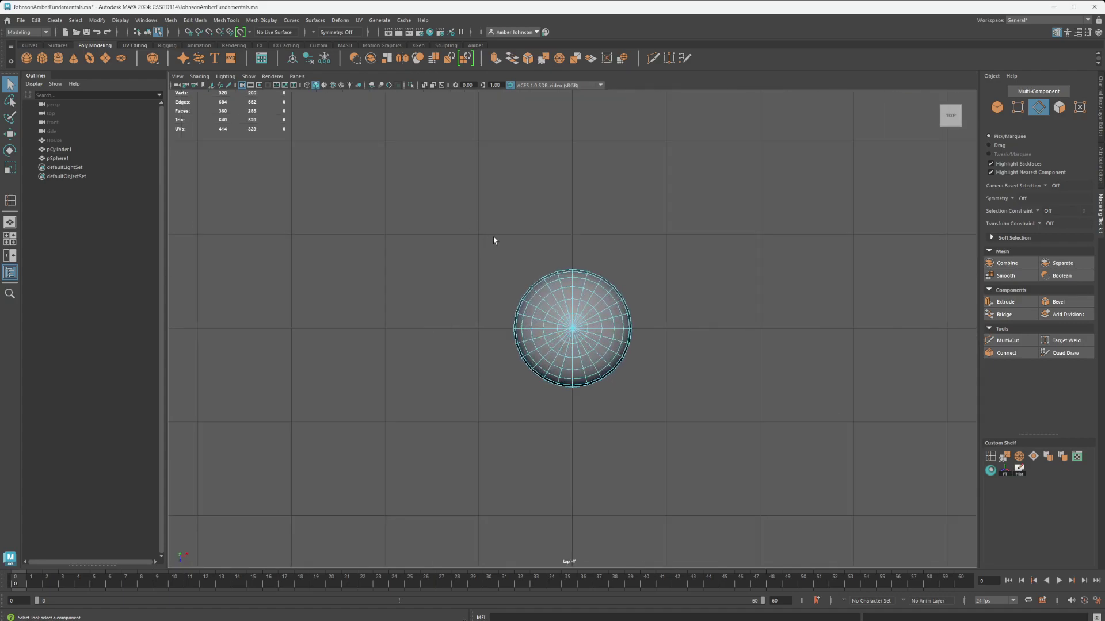
{"action": "left_click", "coordinate": [572, 240]}
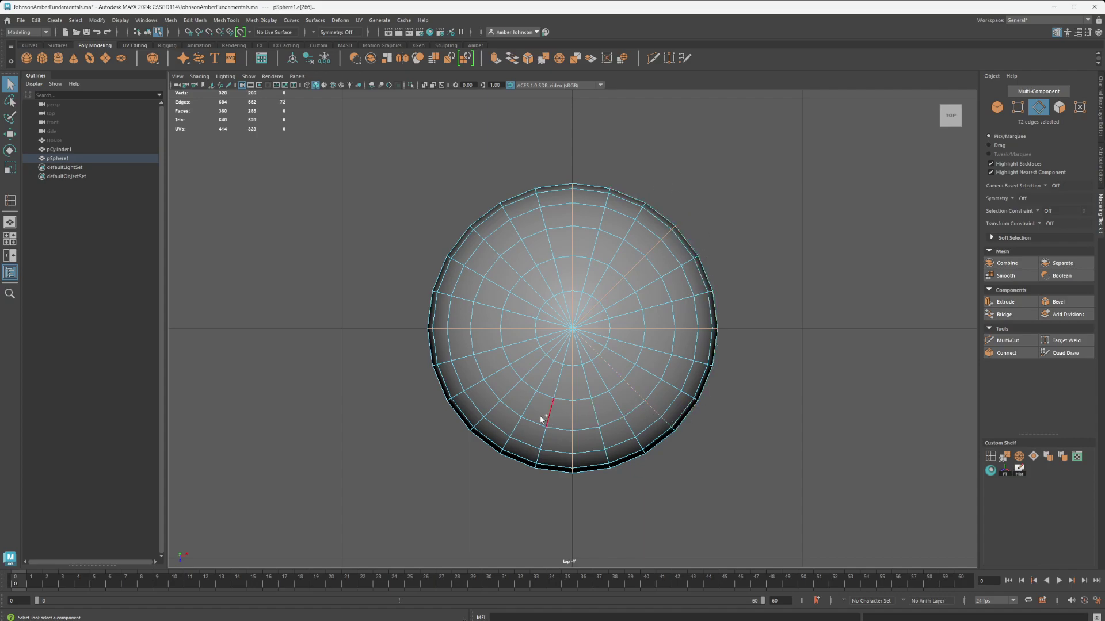
{"action": "double_click", "coordinate": [510, 391], "text": "shift"}
{"action": "key", "text": "space"}
{"action": "key", "text": "space"}
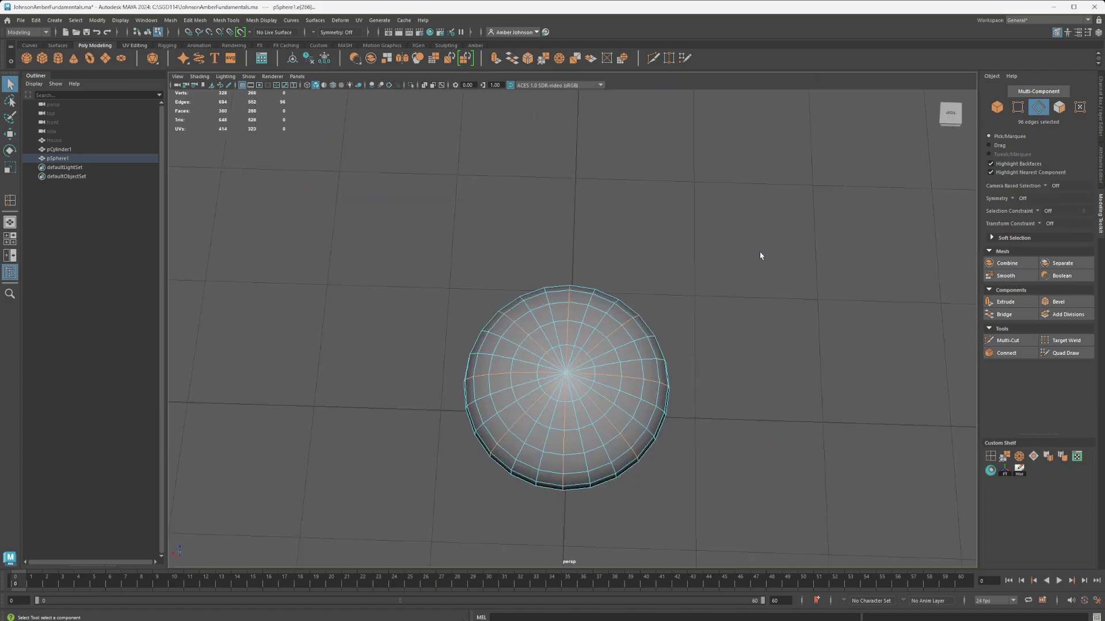
Scale the selected edge loops slightly inward to form lobes around the canopy, and return to object selection mode
{"action": "left_click_drag", "start_coordinate": [599, 418], "coordinate": [628, 362], "text": "alt"}
{"action": "scroll", "coordinate": [618, 374], "scroll_direction": "up", "scroll_amount": 5}
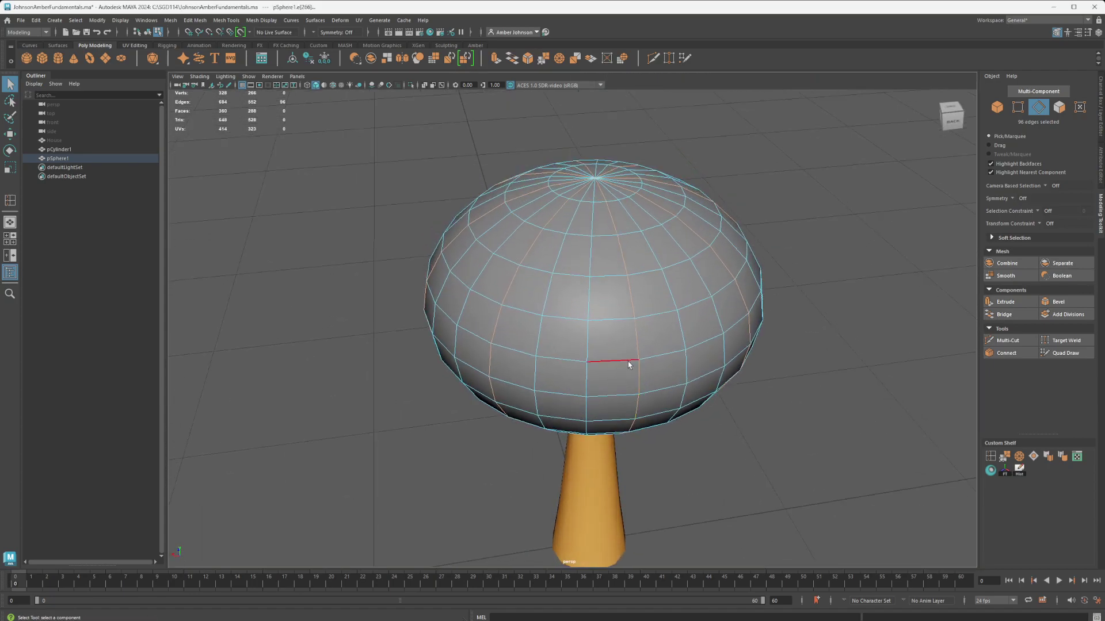
{"action": "key", "text": "t"}
{"action": "key", "text": "r"}
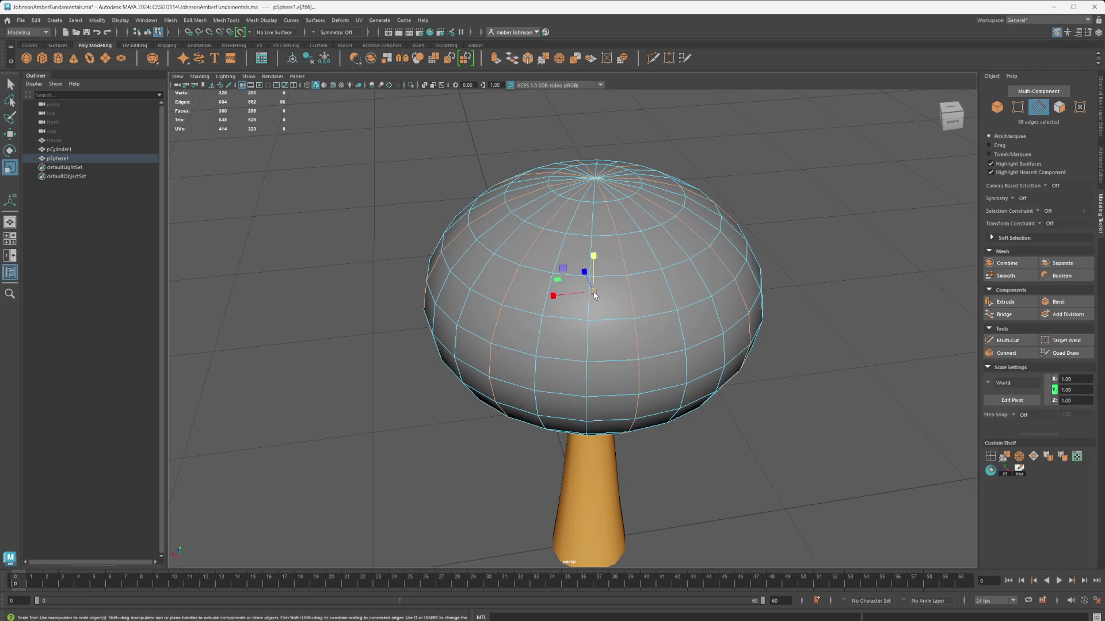
{"action": "left_click_drag", "start_coordinate": [594, 294], "coordinate": [584, 398]}
{"action": "mouse_move", "coordinate": [666, 406]}
{"action": "left_mouse_down", "text": "alt"}
{"action": "mouse_move", "coordinate": [683, 370]}
{"action": "mouse_move", "coordinate": [670, 409]}
{"action": "left_mouse_up", "text": "alt"}
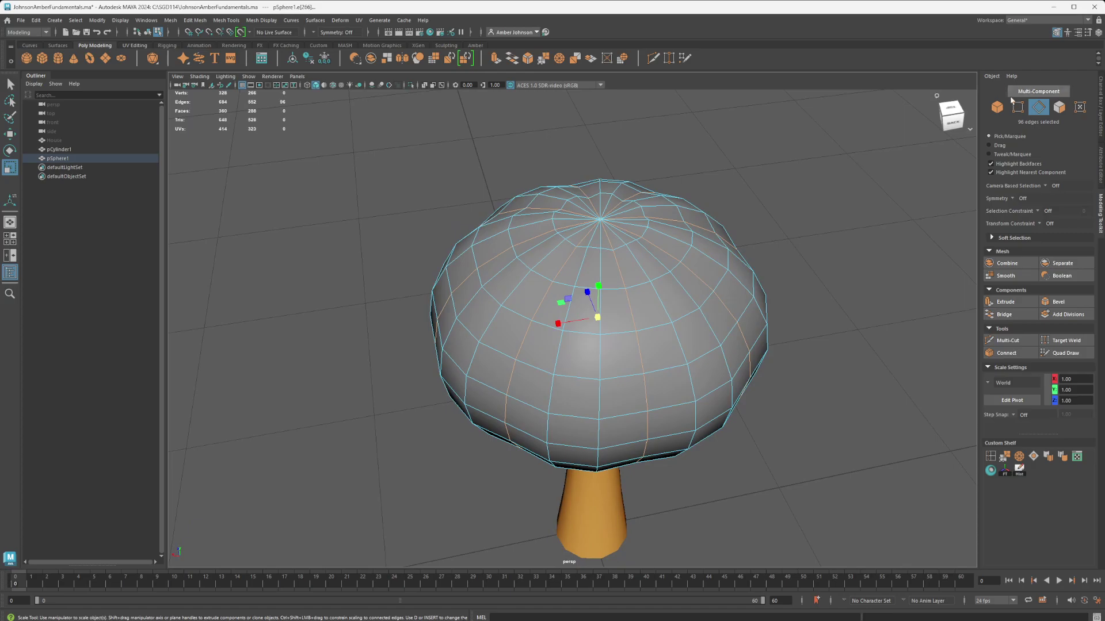
{"action": "left_click", "coordinate": [996, 107]}
{"action": "left_click", "coordinate": [848, 252]}
Select the edge ring nearest the canopy's top pole and scale it vertically until it is flat
{"action": "left_click_drag", "start_coordinate": [869, 214], "coordinate": [754, 291], "text": "alt"}
{"action": "left_click", "coordinate": [703, 254]}
{"action": "left_click", "coordinate": [1039, 107]}
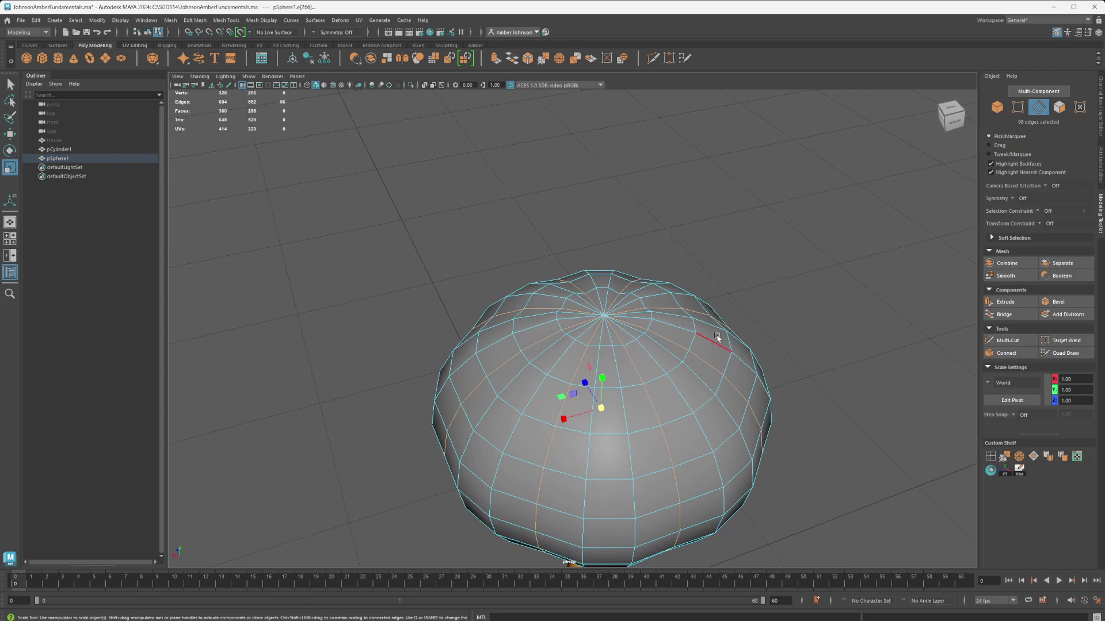
{"action": "double_click", "coordinate": [649, 325]}
{"action": "left_click_drag", "start_coordinate": [683, 306], "coordinate": [681, 229], "text": "alt"}
{"action": "middle_click_drag", "start_coordinate": [681, 229], "coordinate": [617, 325], "text": "alt"}
{"action": "scroll", "coordinate": [579, 262], "scroll_direction": "up", "scroll_amount": 8}
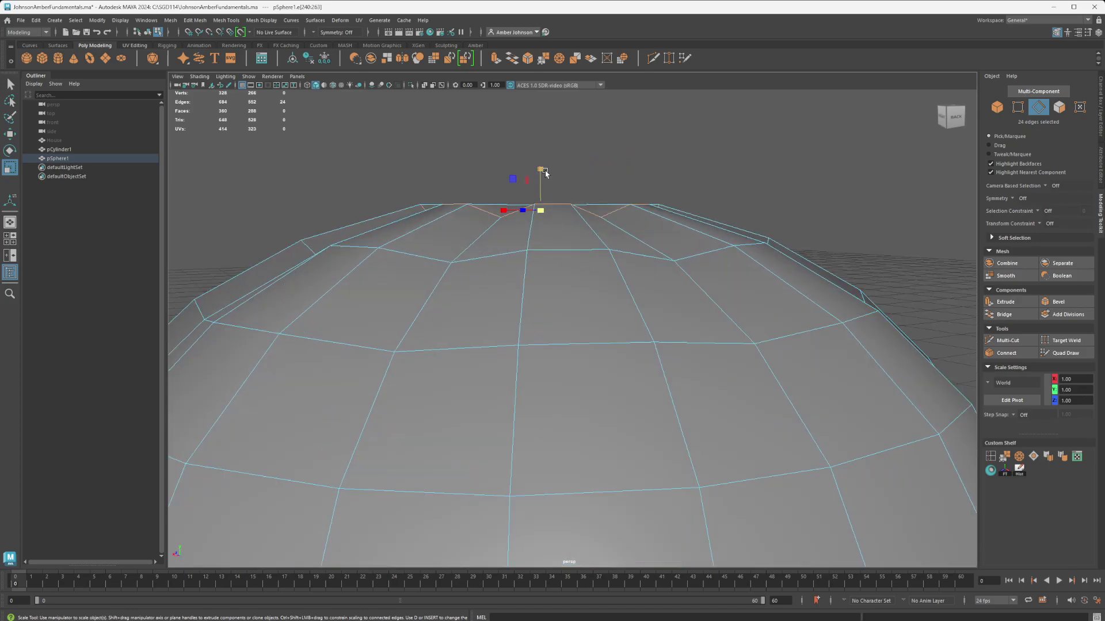
{"action": "left_click_drag", "start_coordinate": [540, 169], "coordinate": [533, 214]}
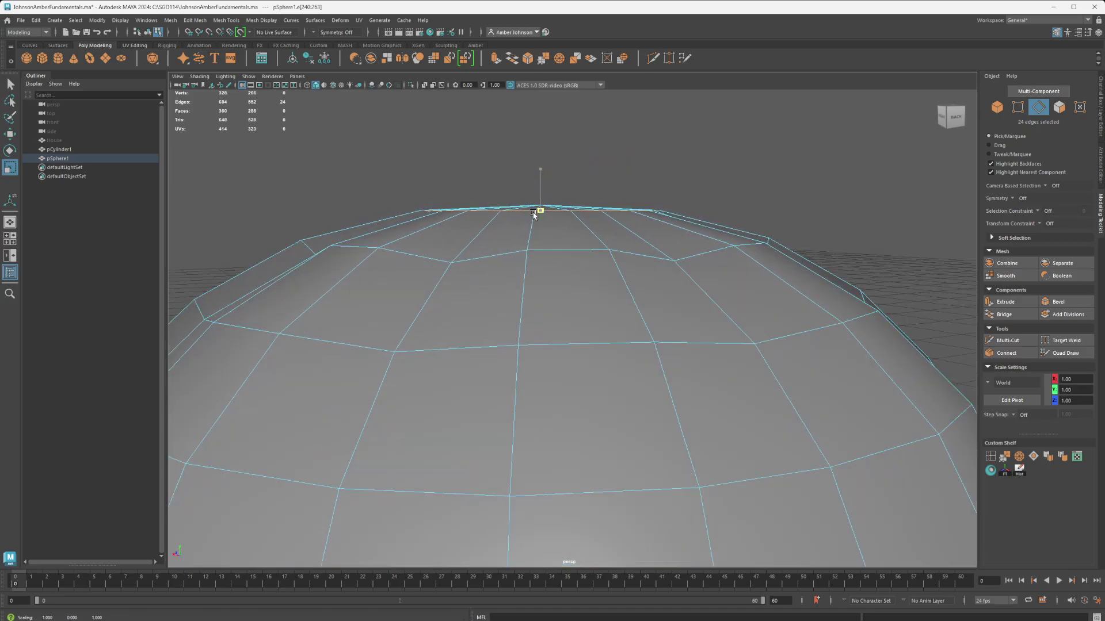
Raise the flattened top edge ring slightly, then return to object mode and deselect the canopy
{"action": "key", "text": "w"}
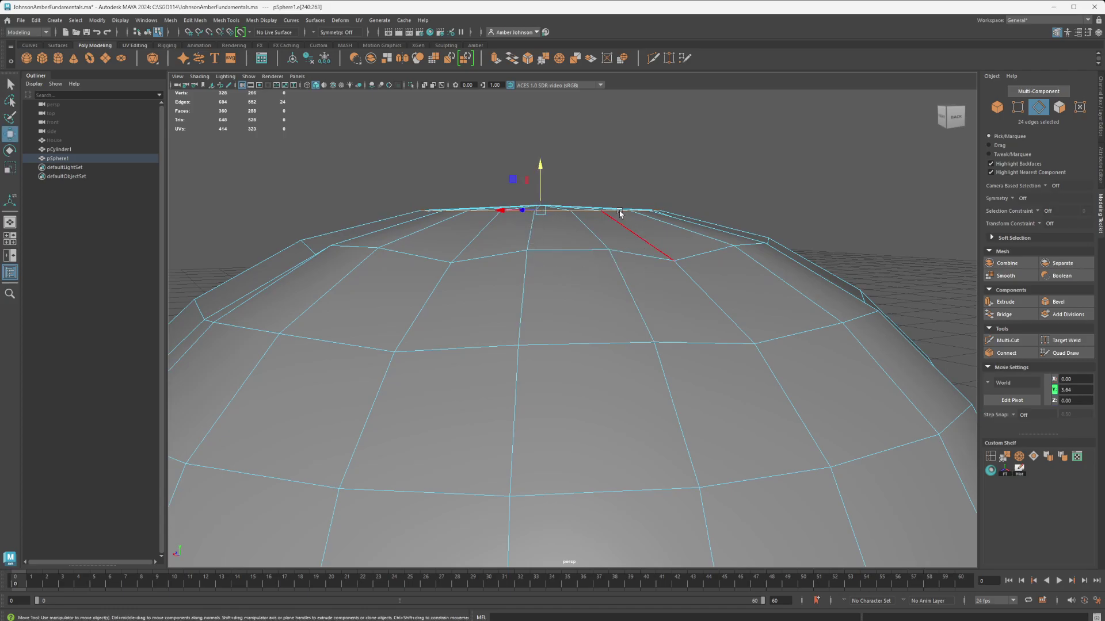
{"action": "left_click_drag", "start_coordinate": [540, 173], "coordinate": [543, 169]}
{"action": "scroll", "coordinate": [601, 186], "scroll_direction": "down", "scroll_amount": 5}
{"action": "left_click_drag", "start_coordinate": [710, 230], "coordinate": [735, 293], "text": "alt"}
{"action": "left_click", "coordinate": [996, 107]}
{"action": "left_click", "coordinate": [794, 227]}
Flatten the canopy's lowest edge ring around the trunk and move it to about Y 1.88, returning to object mode
{"action": "left_click", "coordinate": [731, 292]}
{"action": "scroll", "coordinate": [733, 294], "scroll_direction": "up", "scroll_amount": 3}
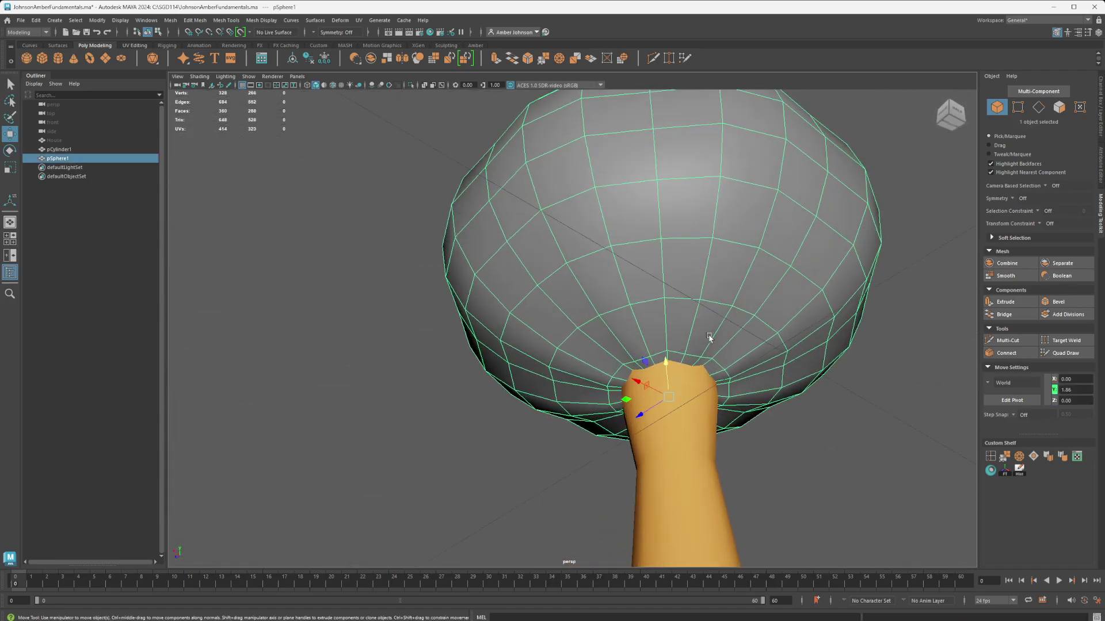
{"action": "left_click", "coordinate": [1039, 107]}
{"action": "double_click", "coordinate": [709, 360]}
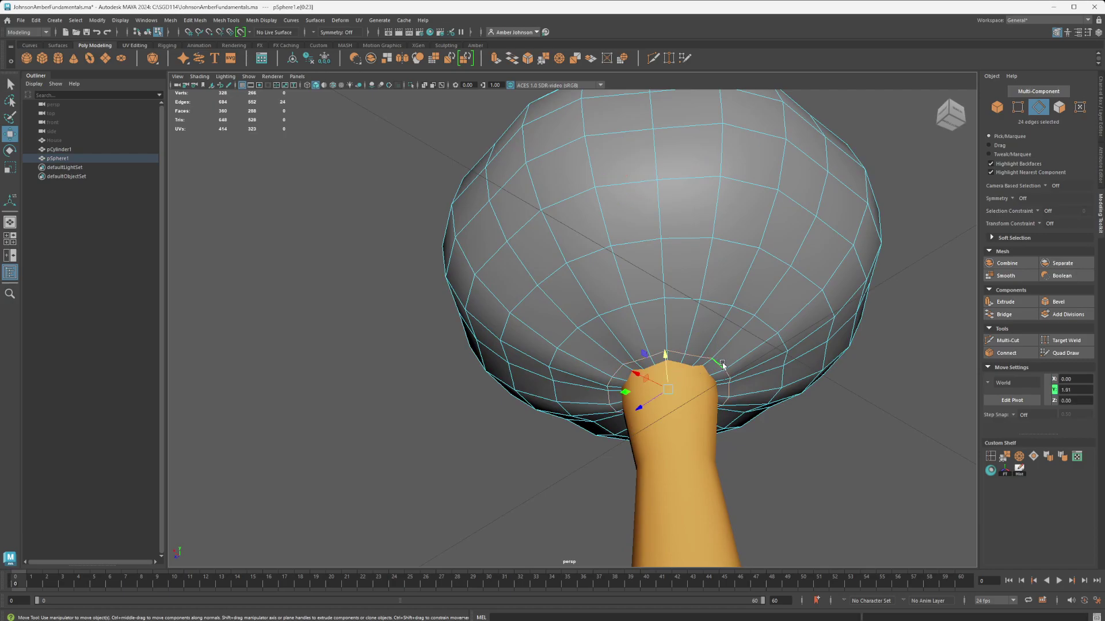
{"action": "key", "text": "e"}
{"action": "key", "text": "r"}
{"action": "left_click_drag", "start_coordinate": [709, 342], "coordinate": [661, 491], "text": "alt"}
{"action": "key", "text": "w"}
{"action": "mouse_move", "coordinate": [674, 386]}
{"action": "left_mouse_down"}
{"action": "mouse_move", "coordinate": [666, 382]}
{"action": "mouse_move", "coordinate": [671, 392]}
{"action": "left_mouse_up"}
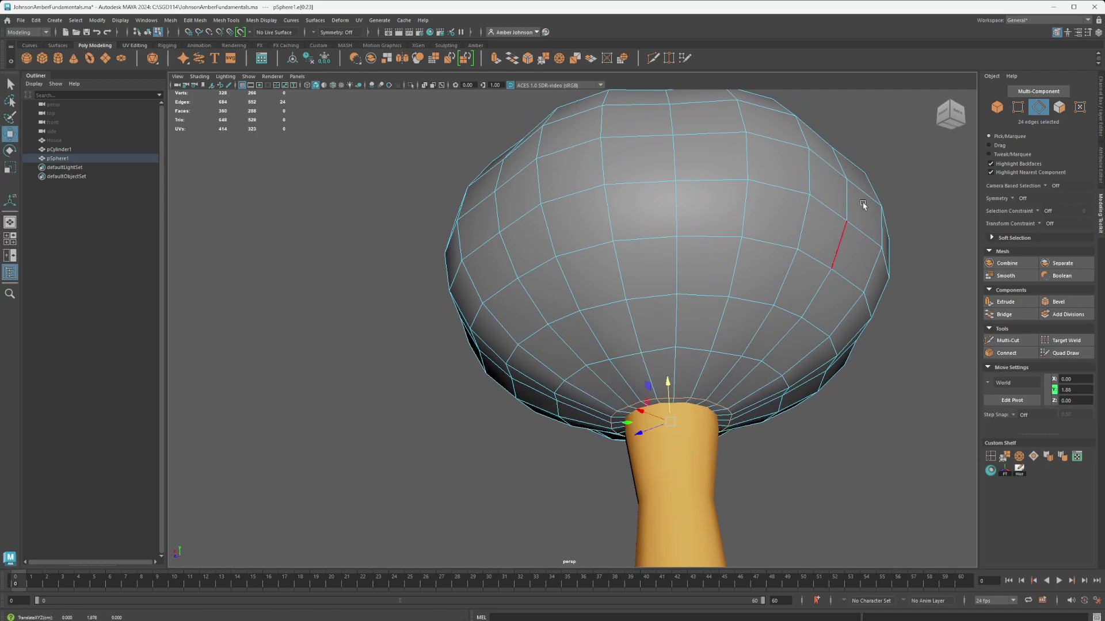
{"action": "key", "text": "F8"}
{"action": "left_click", "coordinate": [896, 180]}
{"action": "left_click_drag", "start_coordinate": [896, 180], "coordinate": [731, 285], "text": "alt"}
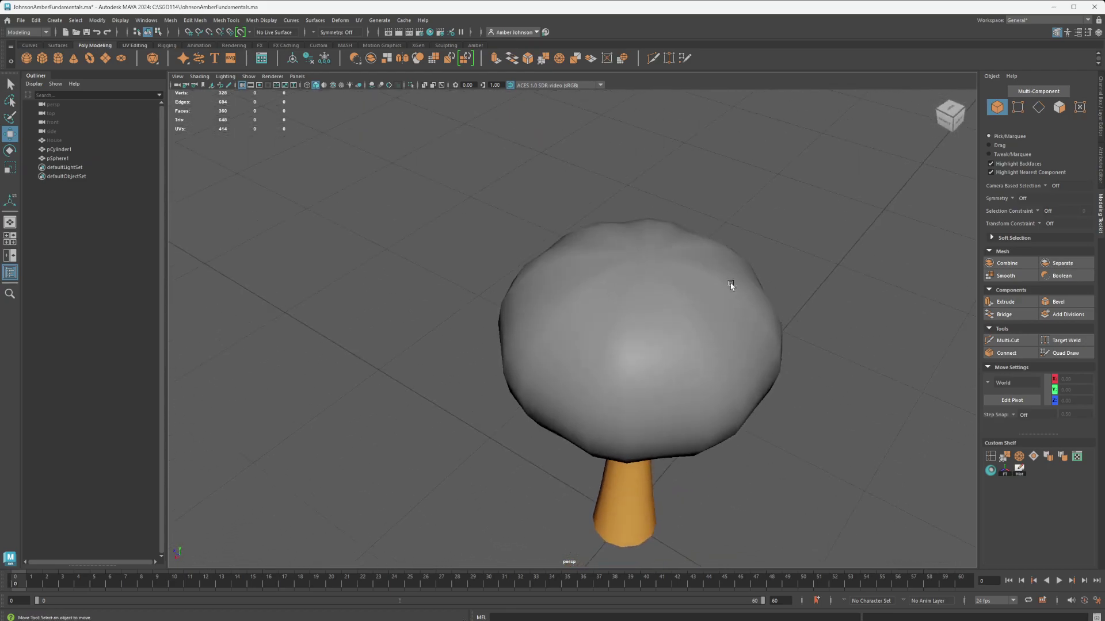
Select one vertex on the canopy's side and enable volume soft selection with a falloff radius of 1.00
{"action": "left_click", "coordinate": [689, 308]}
{"action": "left_click_drag", "start_coordinate": [799, 351], "coordinate": [799, 336], "text": "alt"}
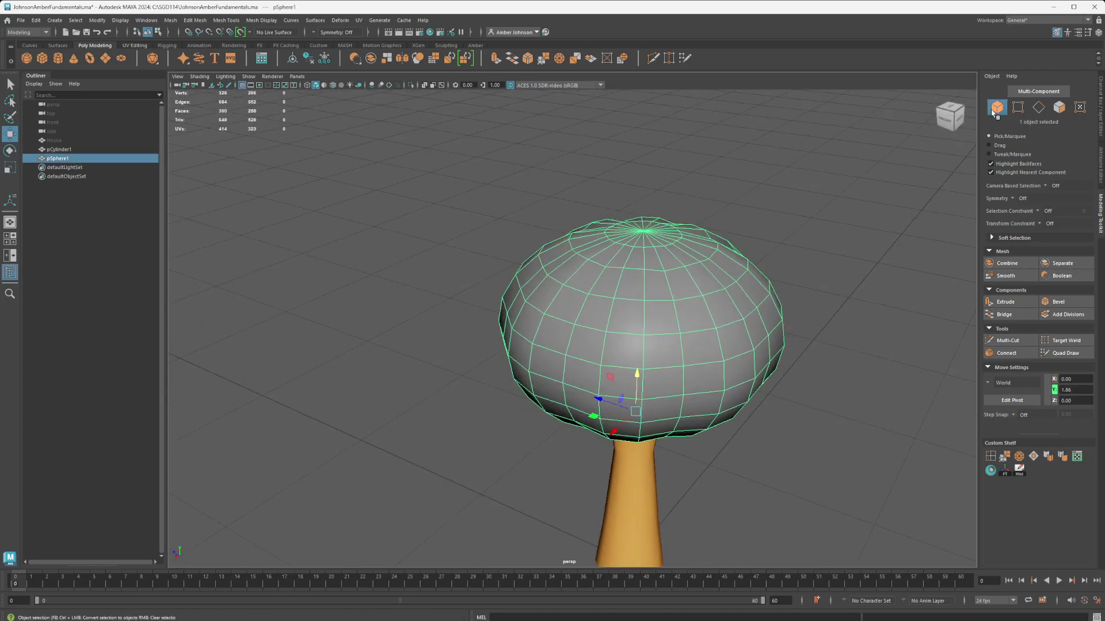
{"action": "left_click", "coordinate": [1019, 108]}
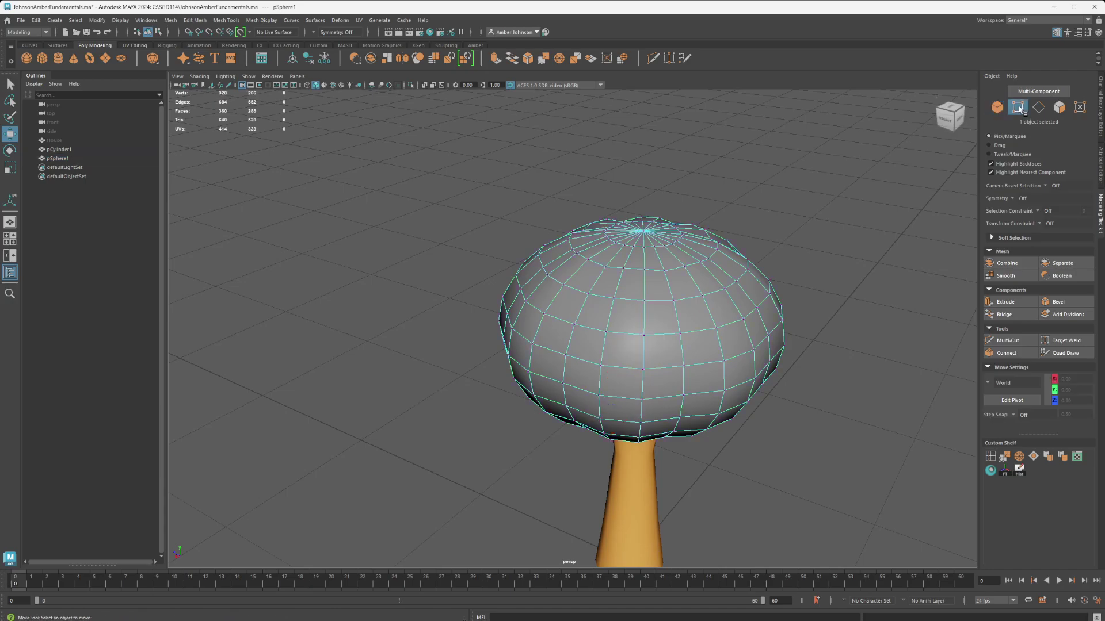
{"action": "left_click", "coordinate": [646, 336]}
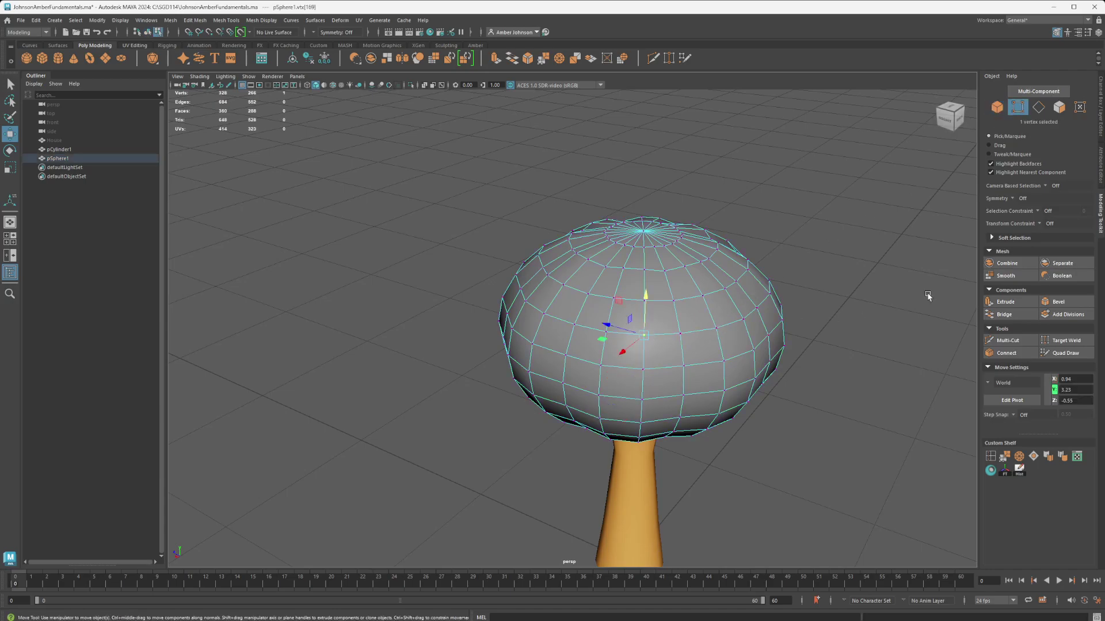
{"action": "left_click", "coordinate": [992, 238]}
{"action": "left_click", "coordinate": [1025, 249]}
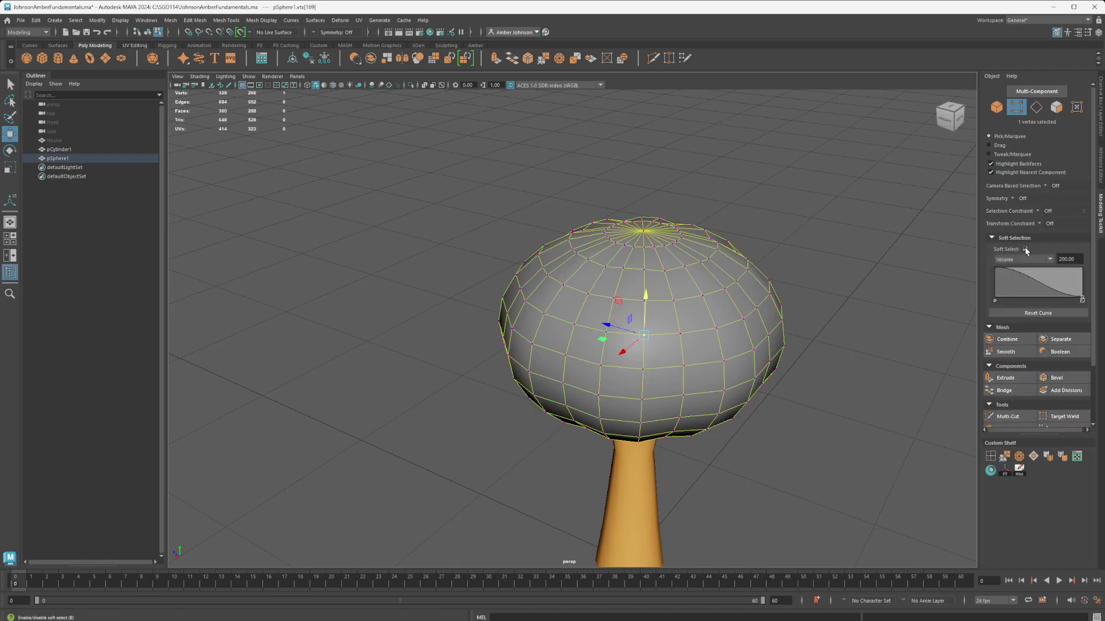
{"action": "left_click", "coordinate": [1073, 258]}
{"action": "type", "text": "2"}
{"action": "key", "text": "Return"}
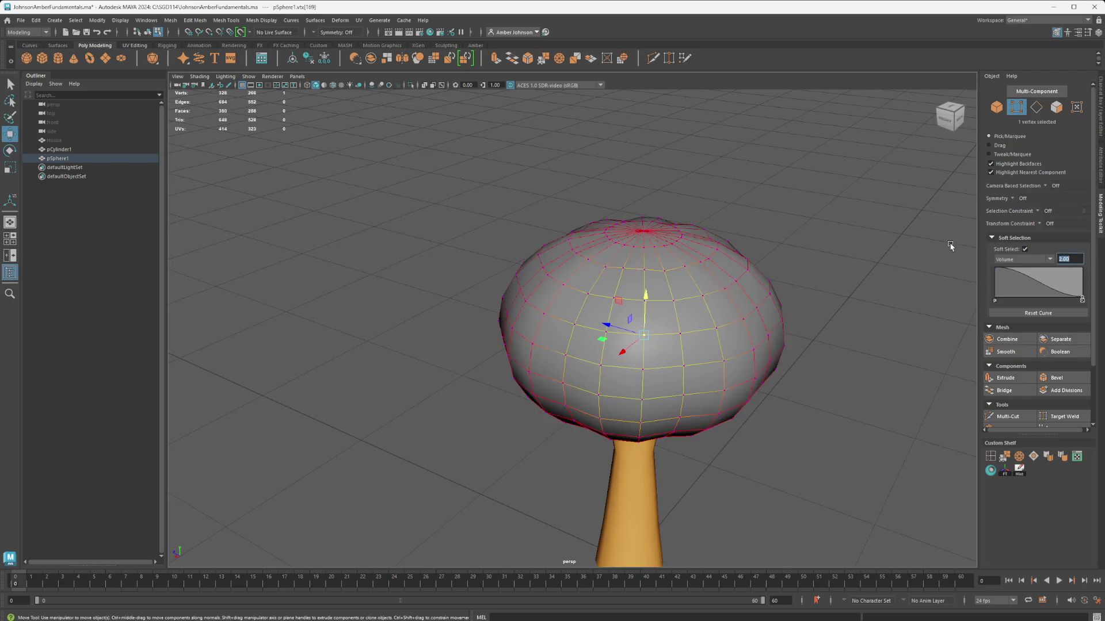
{"action": "type", "text": "1"}
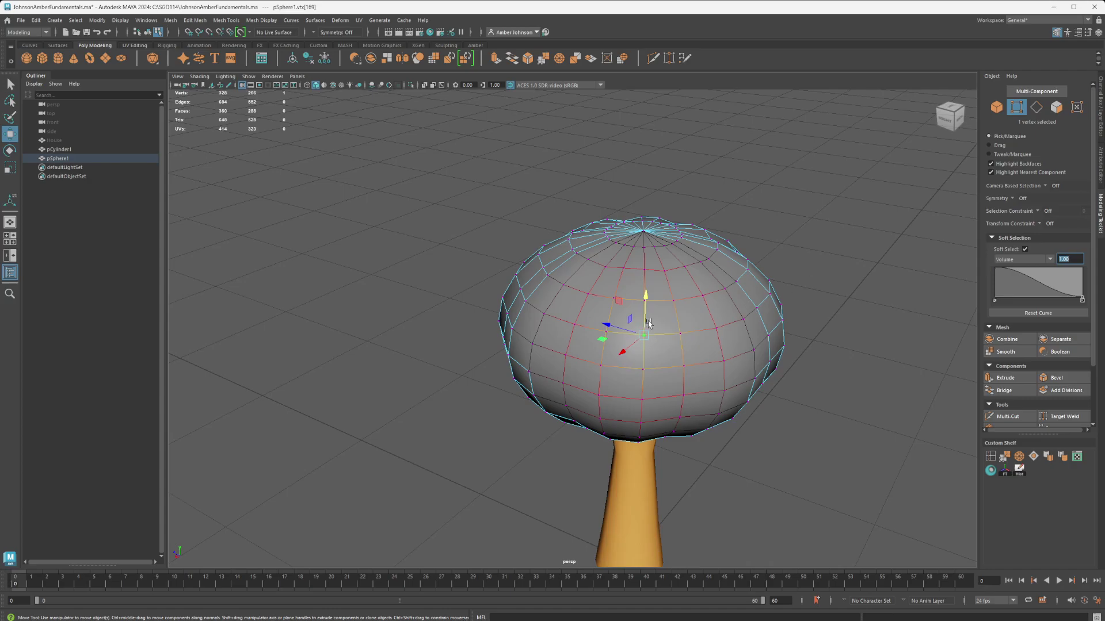
Move the soft-selected vertex horizontally outward to create a bulge on the canopy's right side
{"action": "left_click_drag", "start_coordinate": [692, 340], "coordinate": [745, 352], "text": "alt"}
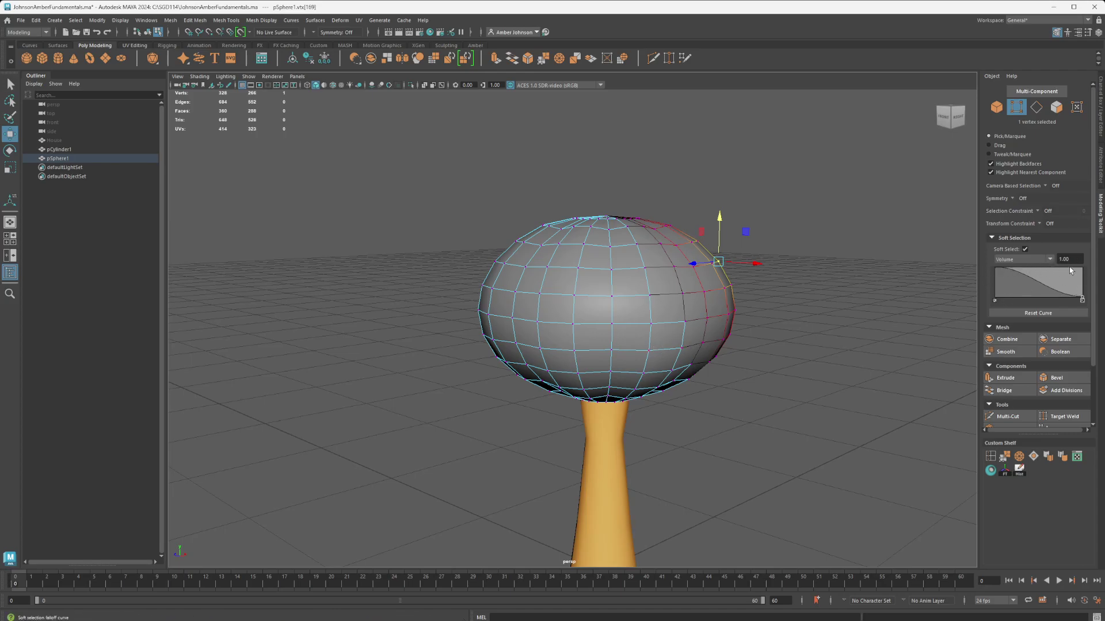
{"action": "left_click_drag", "start_coordinate": [745, 308], "coordinate": [649, 323], "text": "alt"}
{"action": "scroll", "coordinate": [708, 331], "scroll_direction": "up", "scroll_amount": 5}
{"action": "scroll", "coordinate": [610, 360], "scroll_direction": "down", "scroll_amount": 4}
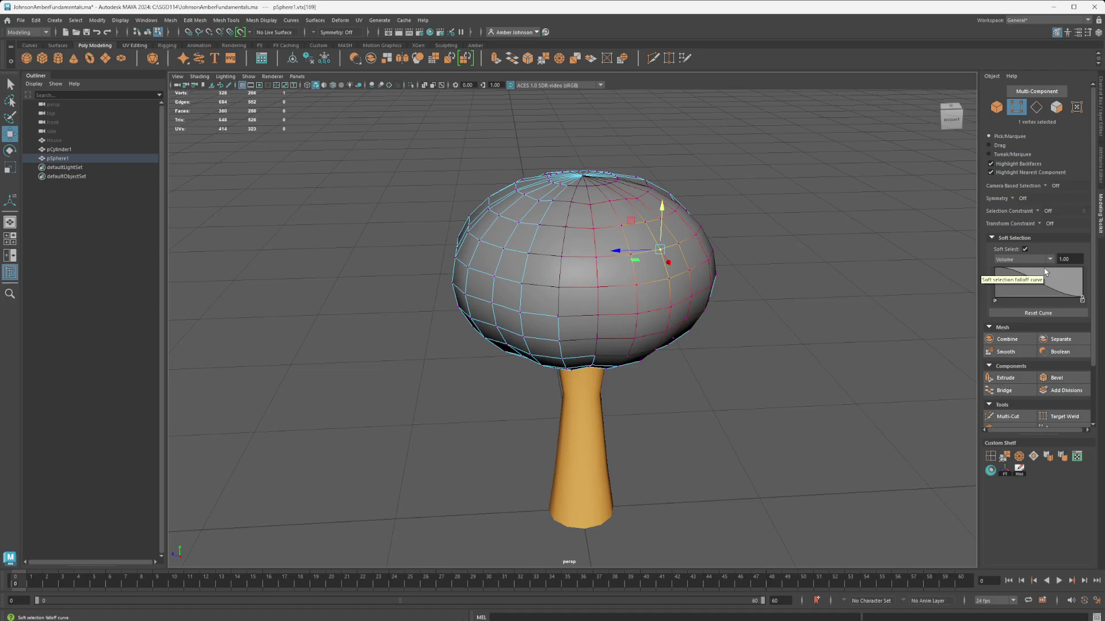
{"action": "left_click_drag", "start_coordinate": [703, 178], "coordinate": [760, 286], "text": "alt"}
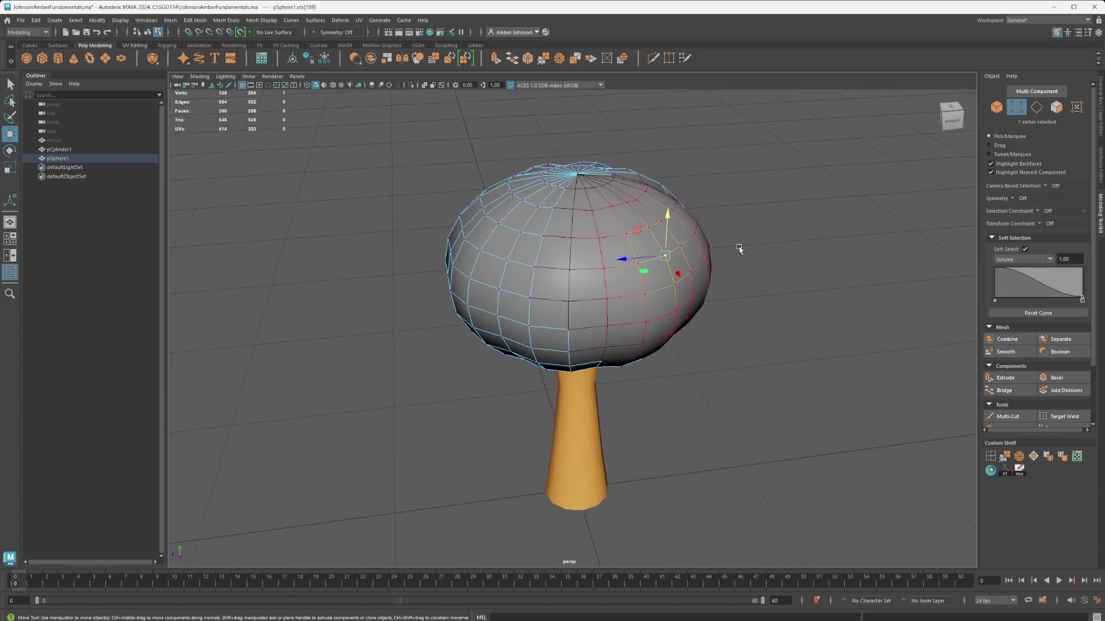
{"action": "left_click_drag", "start_coordinate": [673, 268], "coordinate": [612, 357], "text": "alt"}
{"action": "middle_click_drag", "start_coordinate": [562, 361], "coordinate": [547, 390]}
{"action": "left_click_drag", "start_coordinate": [547, 390], "coordinate": [660, 318], "text": "alt"}
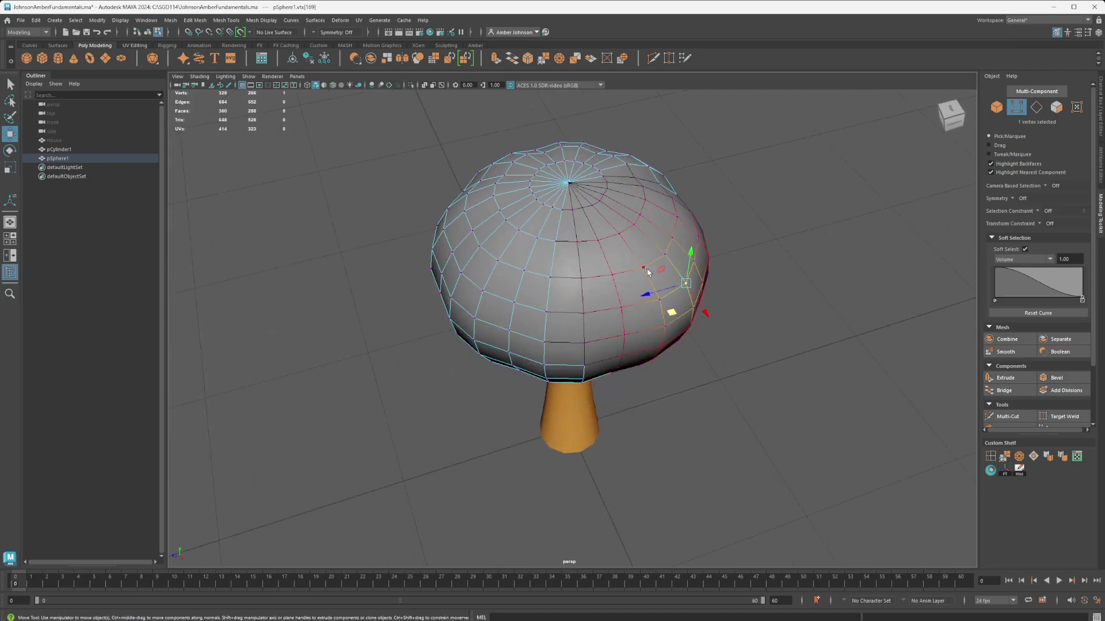
{"action": "left_click_drag", "start_coordinate": [640, 244], "coordinate": [619, 253], "text": "alt"}
Pull a vertex near the canopy's back-left side outward and adjust its height to shape a second soft bulge
{"action": "left_click", "coordinate": [710, 204]}
{"action": "left_click_drag", "start_coordinate": [747, 222], "coordinate": [743, 397], "text": "alt"}
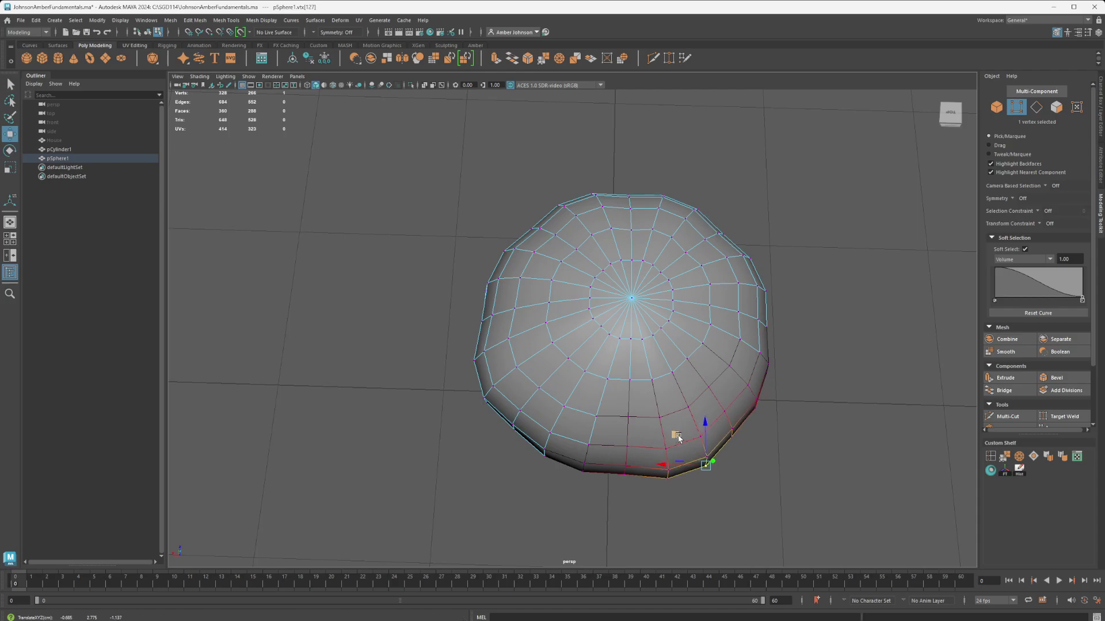
{"action": "left_click_drag", "start_coordinate": [673, 439], "coordinate": [757, 382], "text": "alt"}
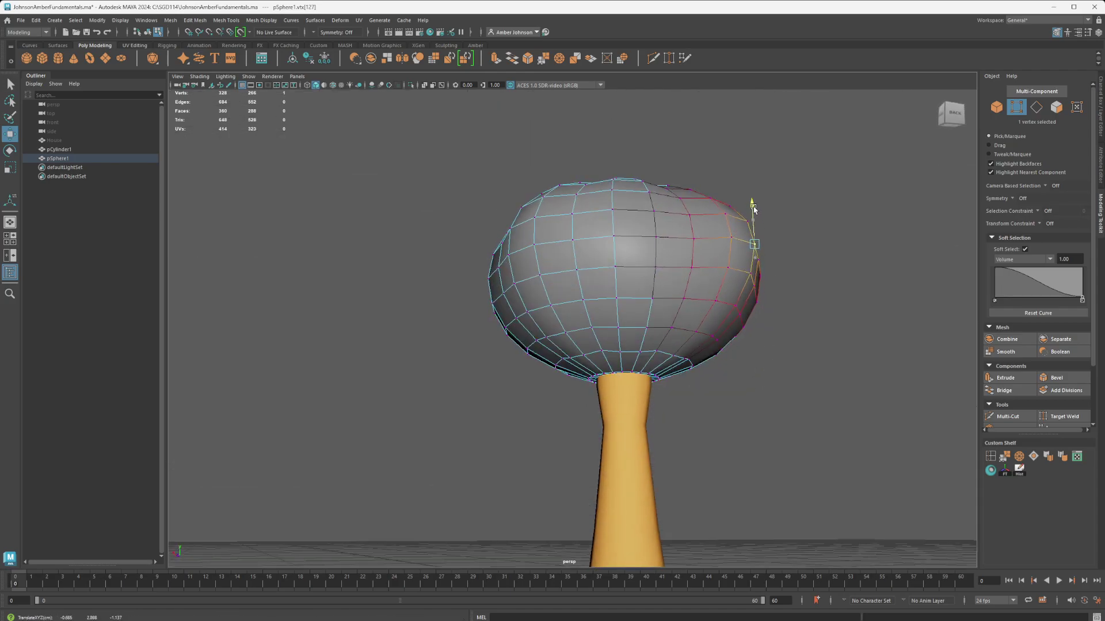
{"action": "left_click_drag", "start_coordinate": [743, 237], "coordinate": [679, 276], "text": "alt"}
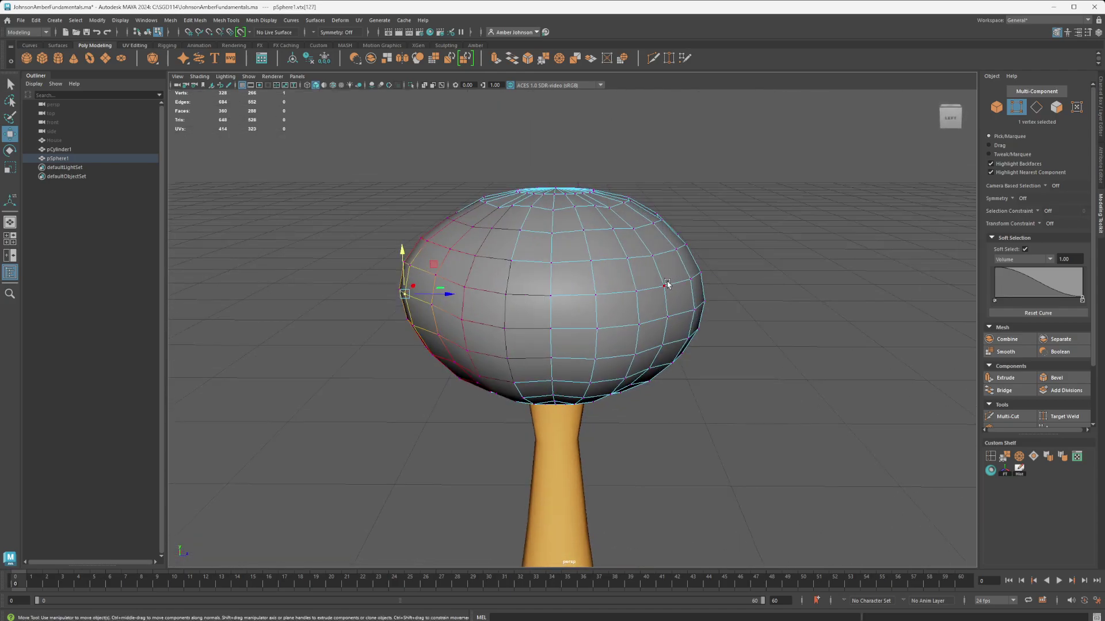
Pull a vertex on the canopy's left side outward and adjust its height for another bulge, then return to object mode
{"action": "left_click", "coordinate": [598, 296]}
{"action": "left_click_drag", "start_coordinate": [617, 314], "coordinate": [669, 301], "text": "alt"}
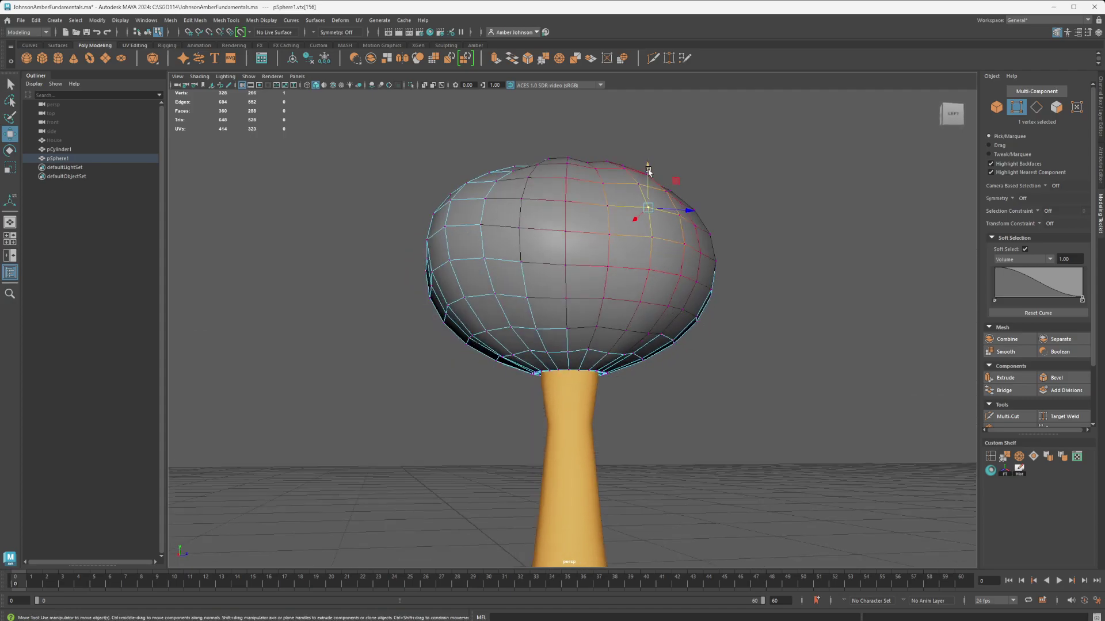
{"action": "left_click_drag", "start_coordinate": [648, 175], "coordinate": [721, 389]}
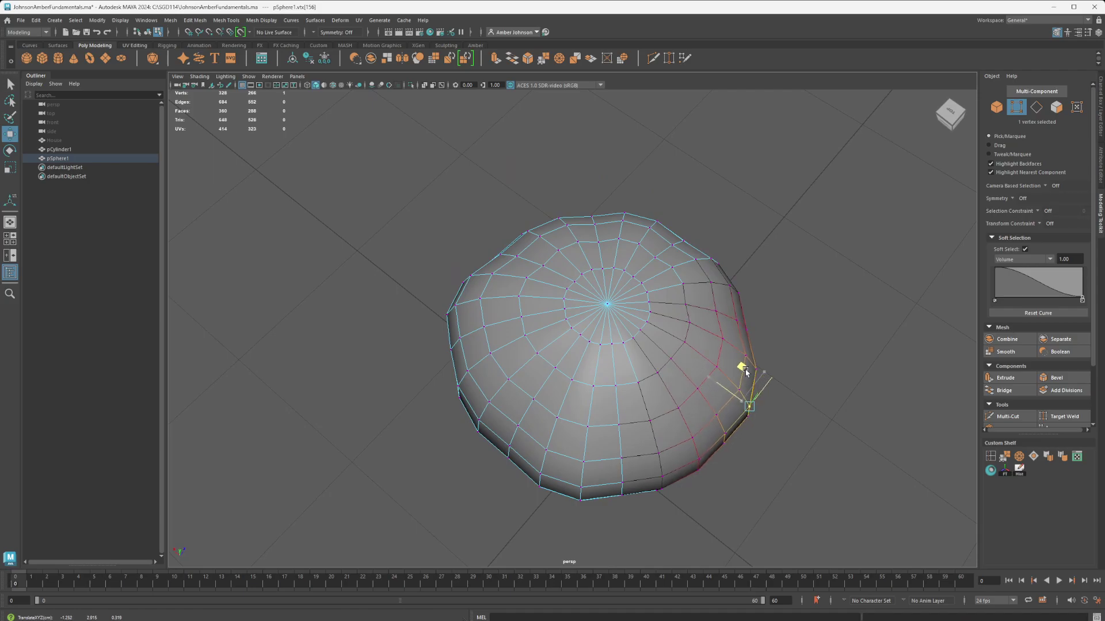
{"action": "left_click_drag", "start_coordinate": [779, 414], "coordinate": [781, 359], "text": "alt"}
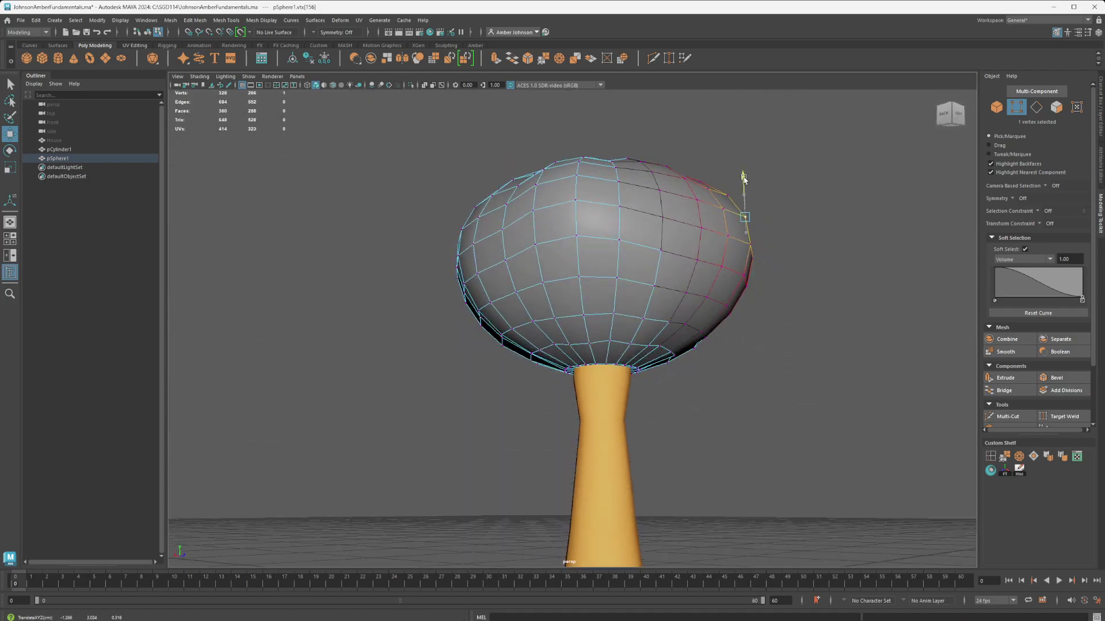
{"action": "left_click_drag", "start_coordinate": [742, 182], "coordinate": [660, 338], "text": "alt"}
{"action": "left_click", "coordinate": [610, 321]}
{"action": "key", "text": "F8"}
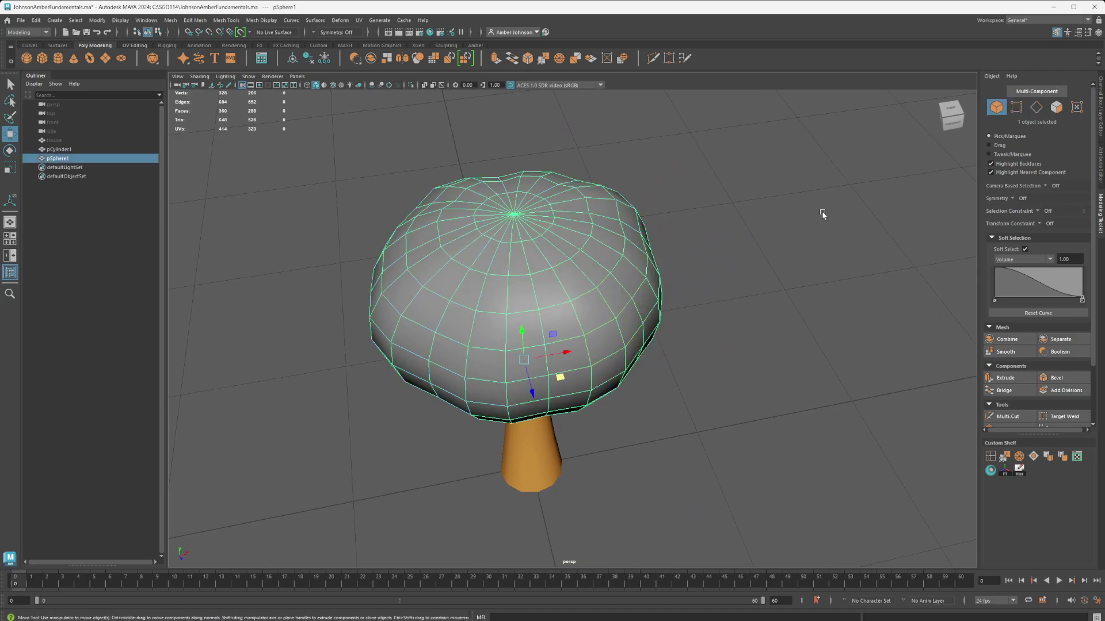
Select a vertex on the canopy's outer rim and scale the soft-selected area around it
{"action": "left_click", "coordinate": [758, 338]}
{"action": "left_click_drag", "start_coordinate": [757, 337], "coordinate": [920, 346], "text": "alt"}
{"action": "left_click", "coordinate": [593, 354]}
{"action": "left_click_drag", "start_coordinate": [598, 345], "coordinate": [593, 364], "text": "alt"}
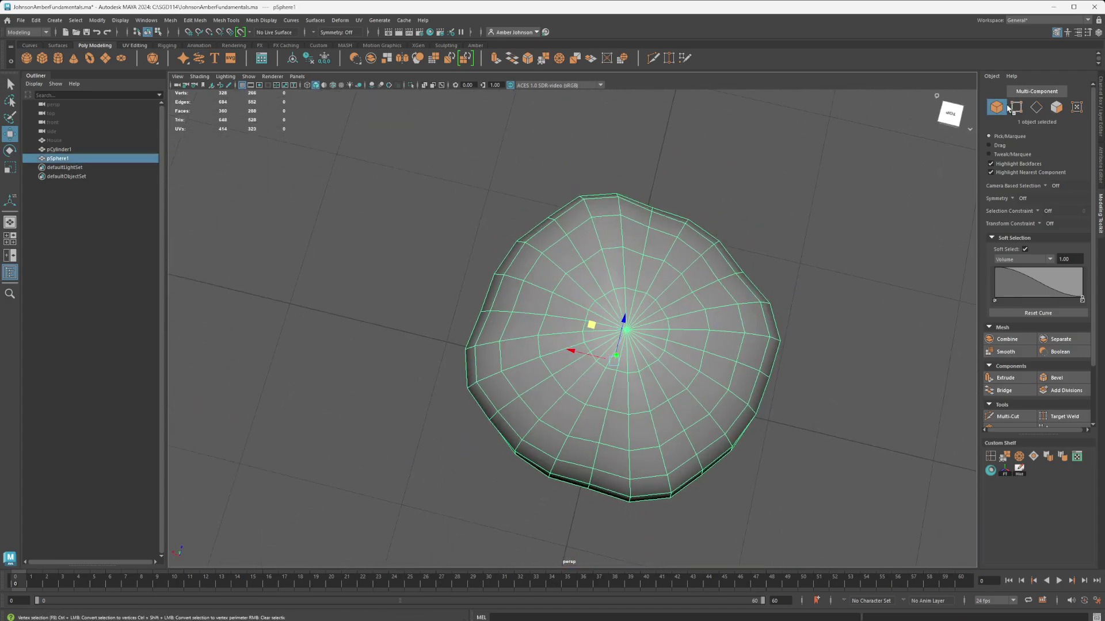
{"action": "key", "text": "F9"}
{"action": "left_click", "coordinate": [583, 199]}
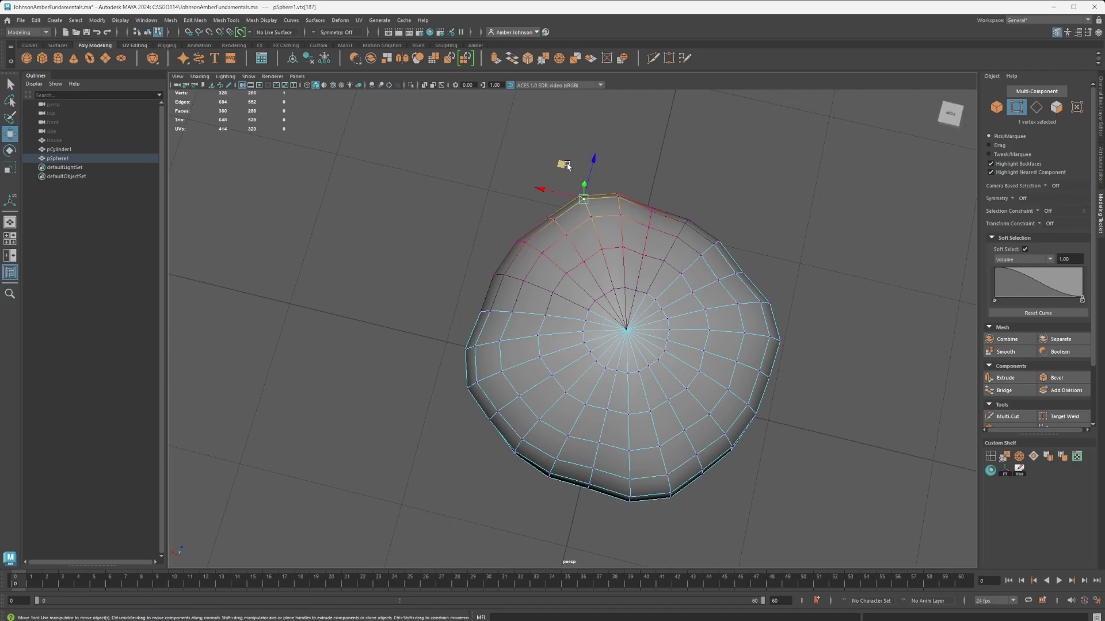
{"action": "key", "text": "r"}
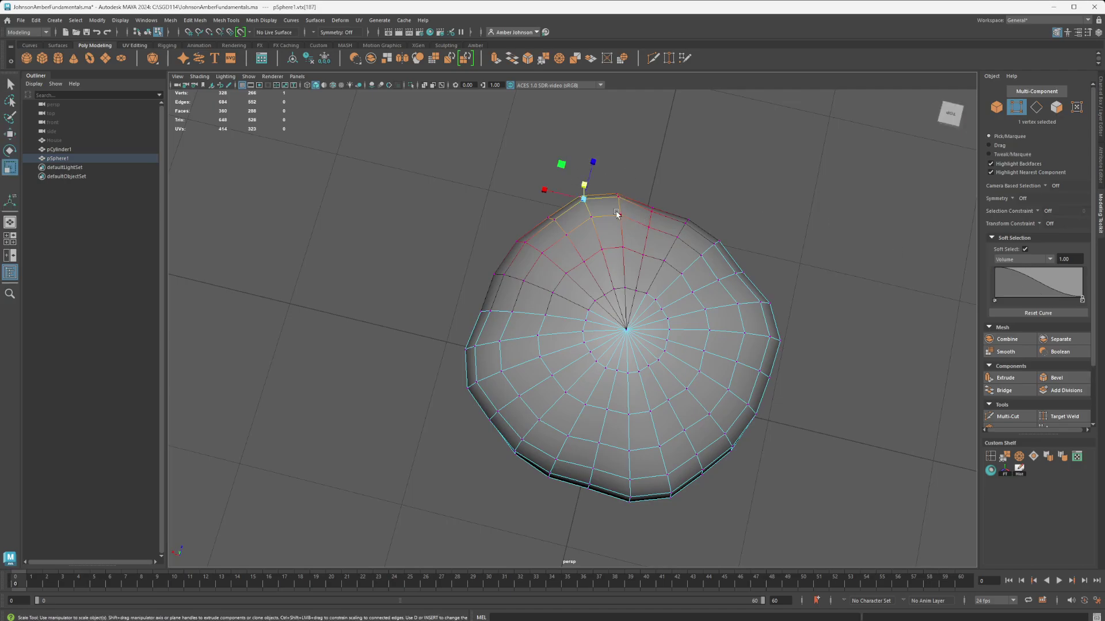
{"action": "left_click_drag", "start_coordinate": [583, 184], "coordinate": [676, 358]}
Lower a soft-selected vertex on the canopy's back side slightly, then return to object mode and deselect the canopy
{"action": "left_click", "coordinate": [727, 303]}
{"action": "key", "text": "w"}
{"action": "left_click_drag", "start_coordinate": [797, 388], "coordinate": [681, 293], "text": "alt"}
{"action": "left_click", "coordinate": [664, 320]}
{"action": "left_click_drag", "start_coordinate": [773, 370], "coordinate": [746, 368], "text": "alt"}
{"action": "left_click_drag", "start_coordinate": [618, 320], "coordinate": [651, 374], "text": "alt"}
{"action": "left_click_drag", "start_coordinate": [692, 419], "coordinate": [773, 411]}
{"action": "key", "text": "e"}
{"action": "key", "text": "r"}
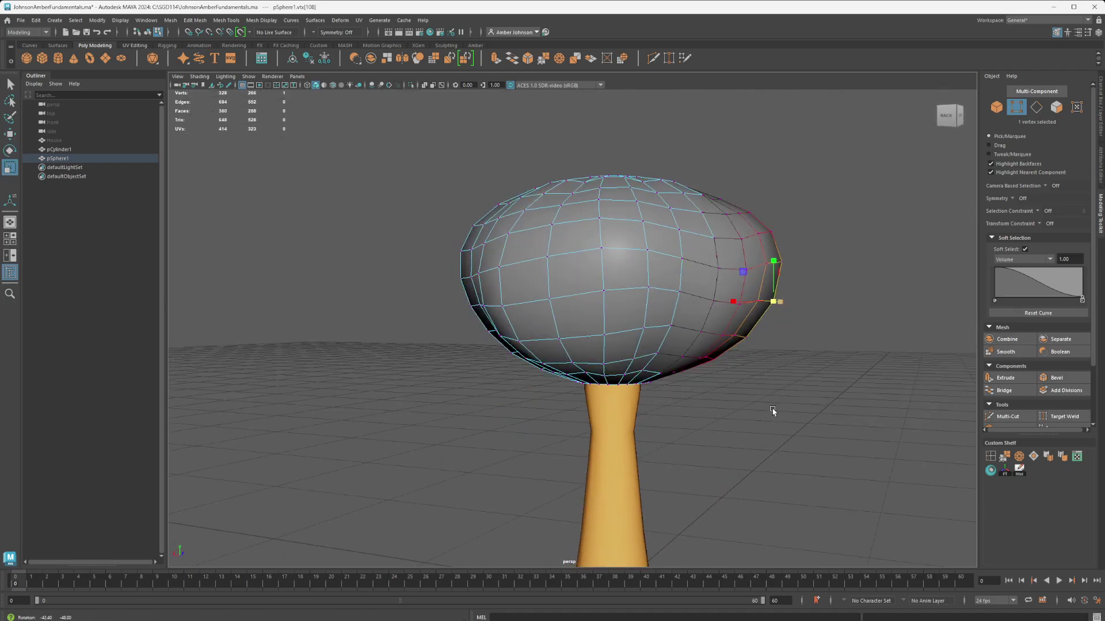
{"action": "key", "text": "w"}
{"action": "left_click_drag", "start_coordinate": [773, 258], "coordinate": [773, 272]}
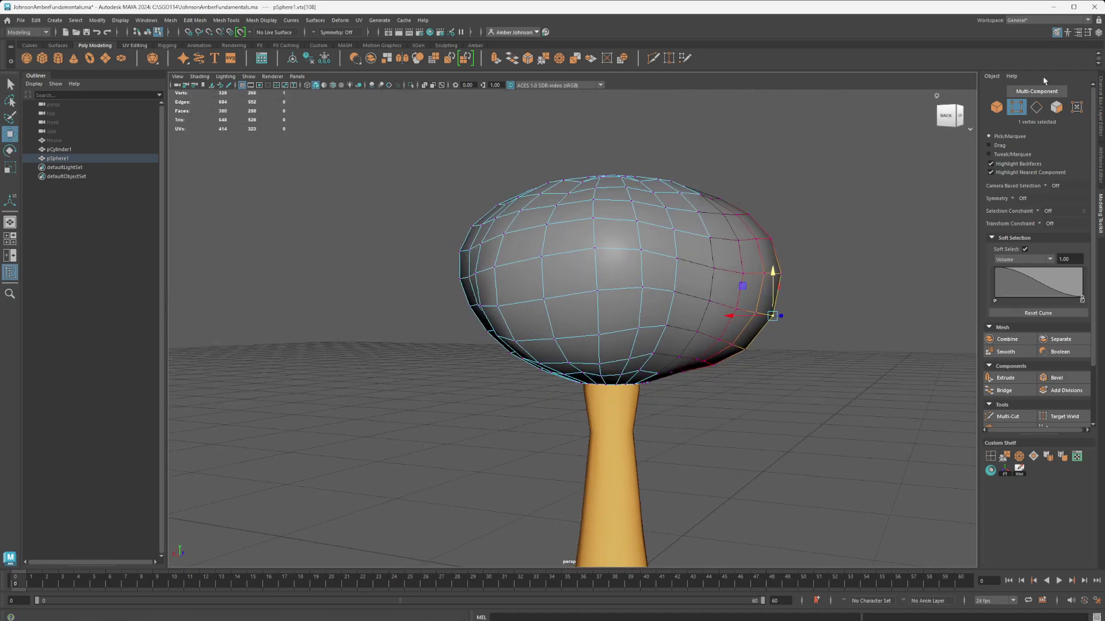
{"action": "left_click_drag", "start_coordinate": [742, 322], "coordinate": [620, 276], "text": "alt"}
{"action": "key", "text": "F8"}
{"action": "left_click", "coordinate": [810, 219]}
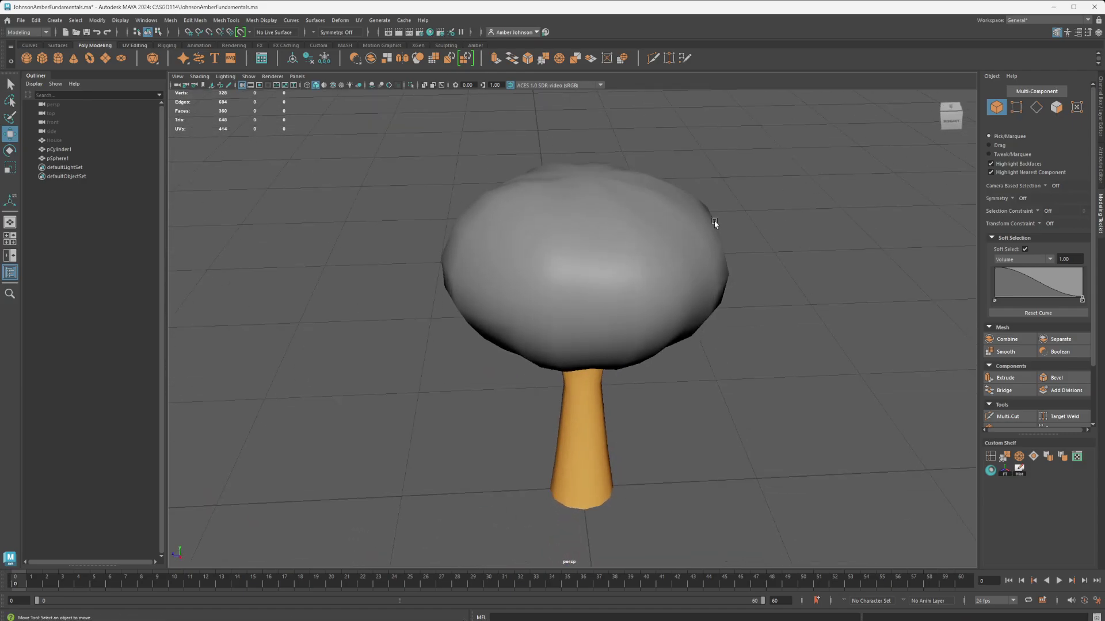
Assign a new Lambert material named Green to the canopy
{"action": "left_click", "coordinate": [612, 266]}
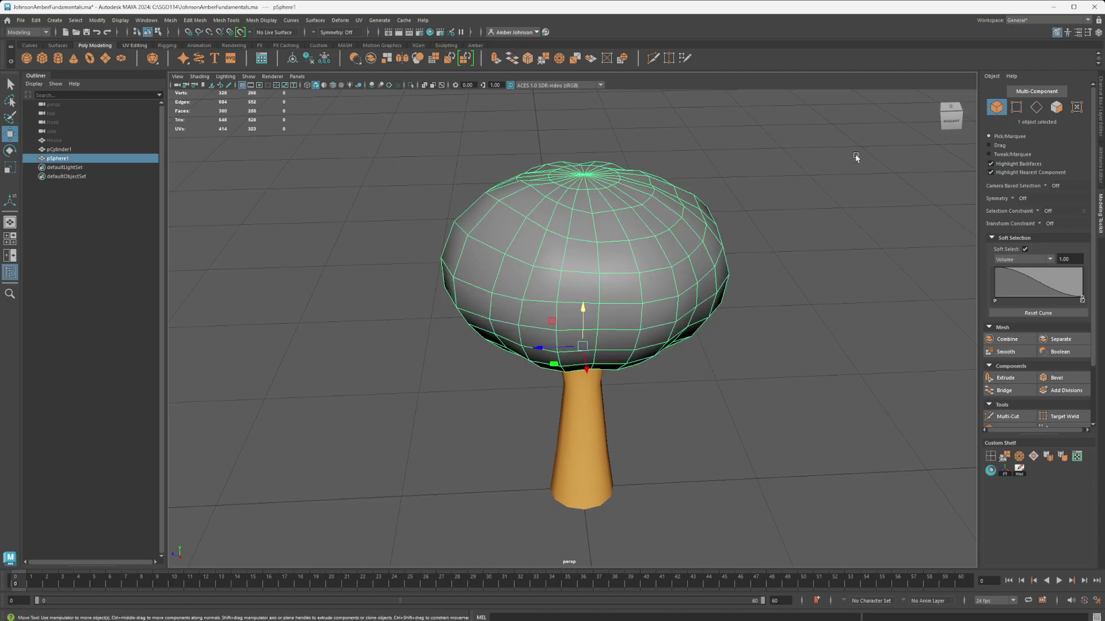
{"action": "right_click", "coordinate": [609, 244]}
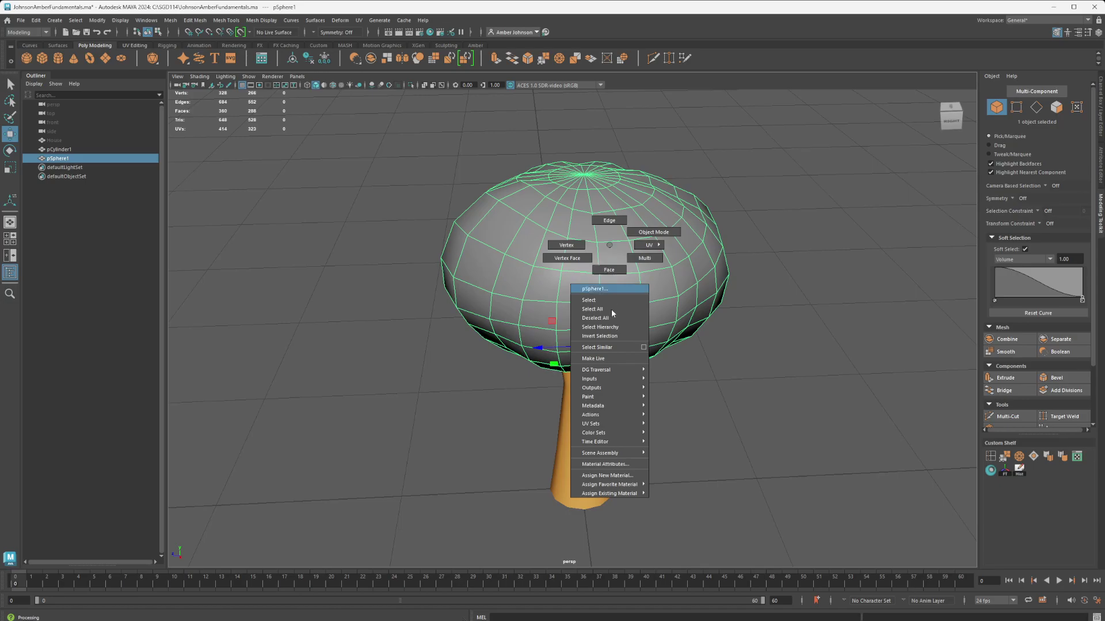
{"action": "left_click", "coordinate": [627, 478]}
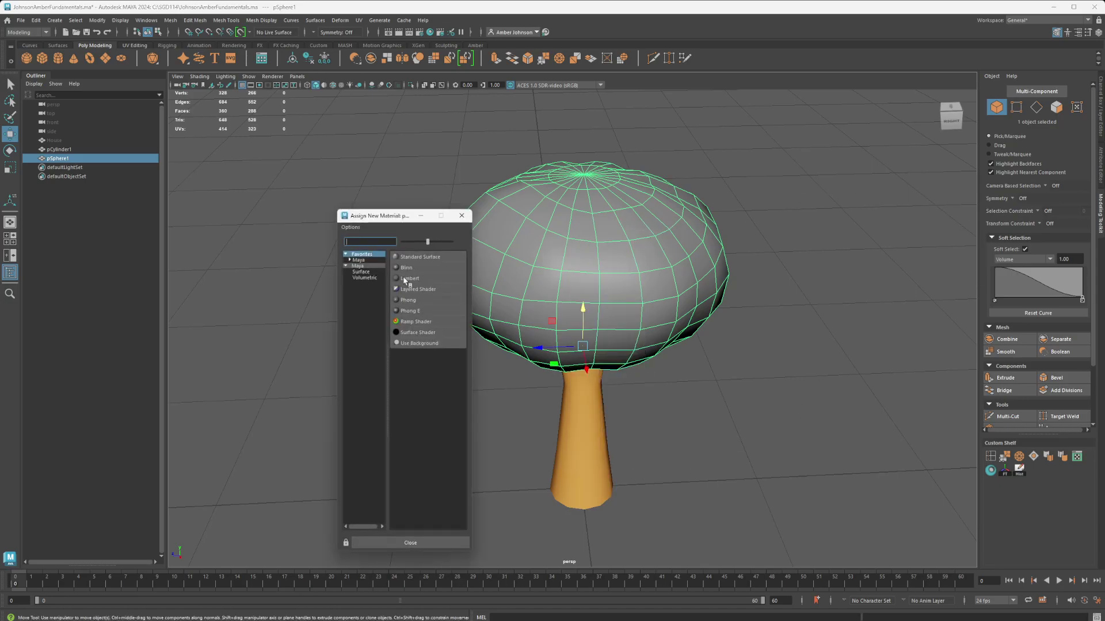
{"action": "left_click", "coordinate": [409, 278]}
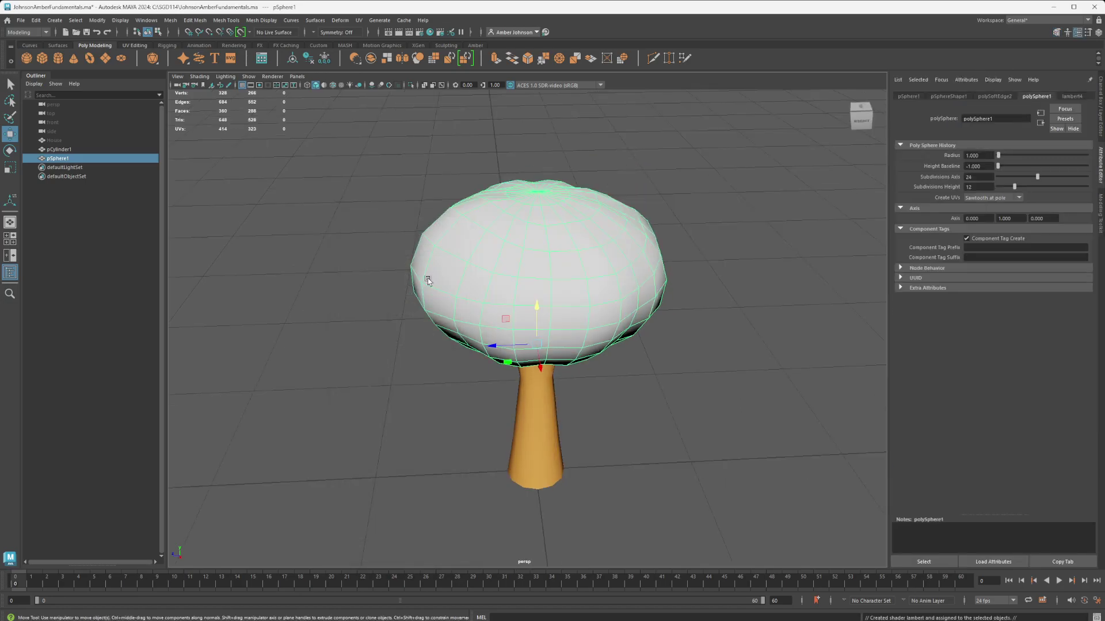
{"action": "left_click", "coordinate": [1074, 97]}
{"action": "left_click_drag", "start_coordinate": [996, 119], "coordinate": [954, 117]}
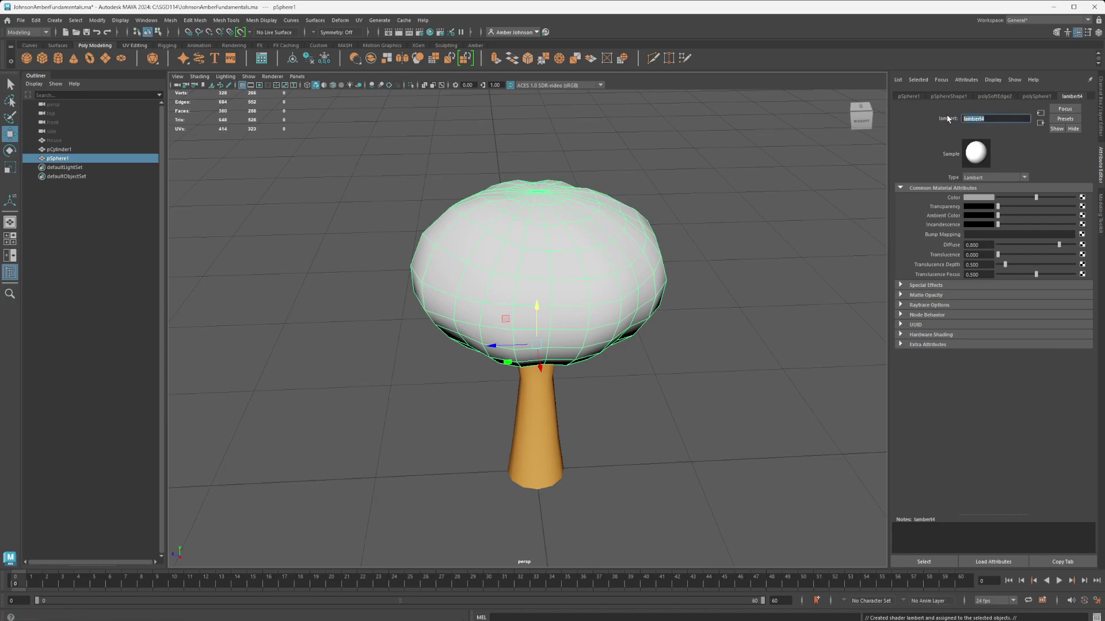
{"action": "type", "text": "Green"}
{"action": "key", "text": "Return"}
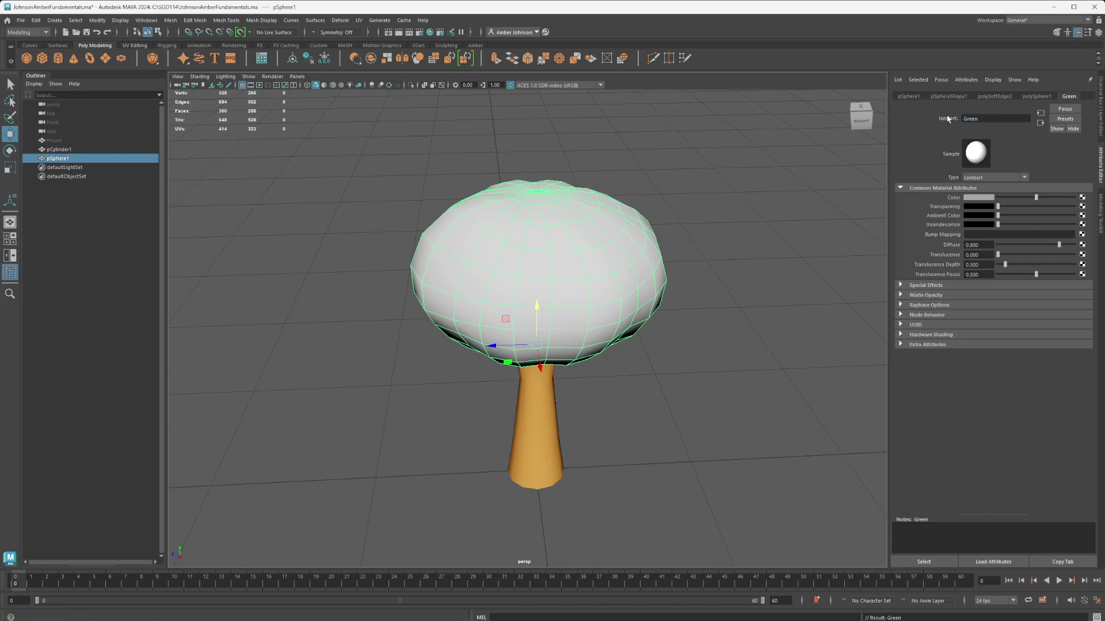
Set the Green material's color to a dark green with a hue of about 113 and a value of about 0.129
{"action": "left_click", "coordinate": [979, 198]}
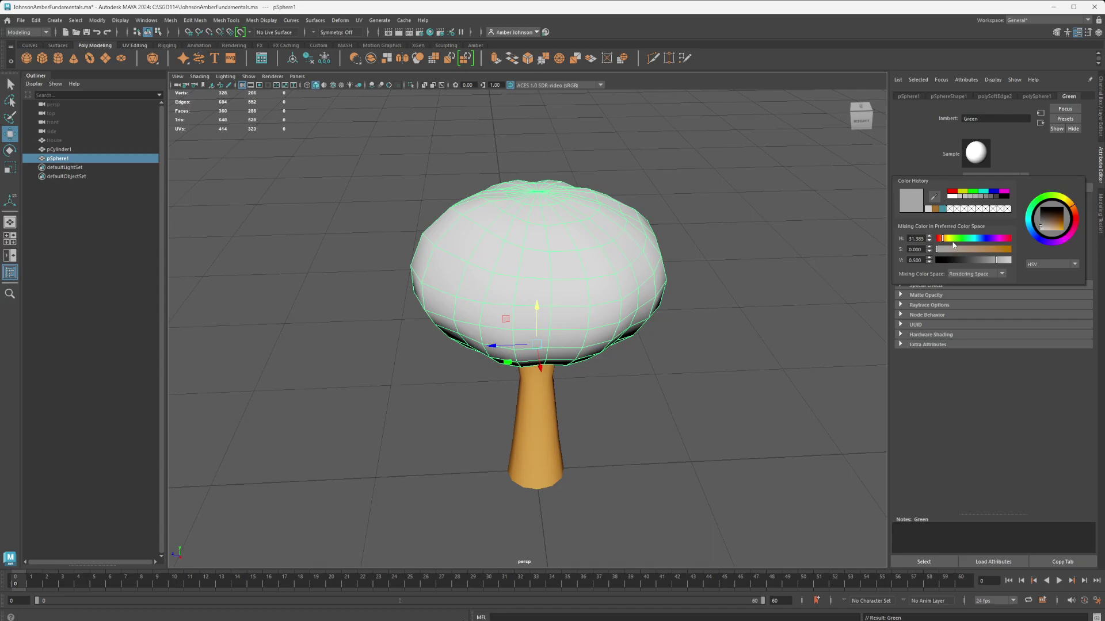
{"action": "left_click", "coordinate": [994, 252]}
{"action": "left_click_drag", "start_coordinate": [1058, 222], "coordinate": [1050, 219]}
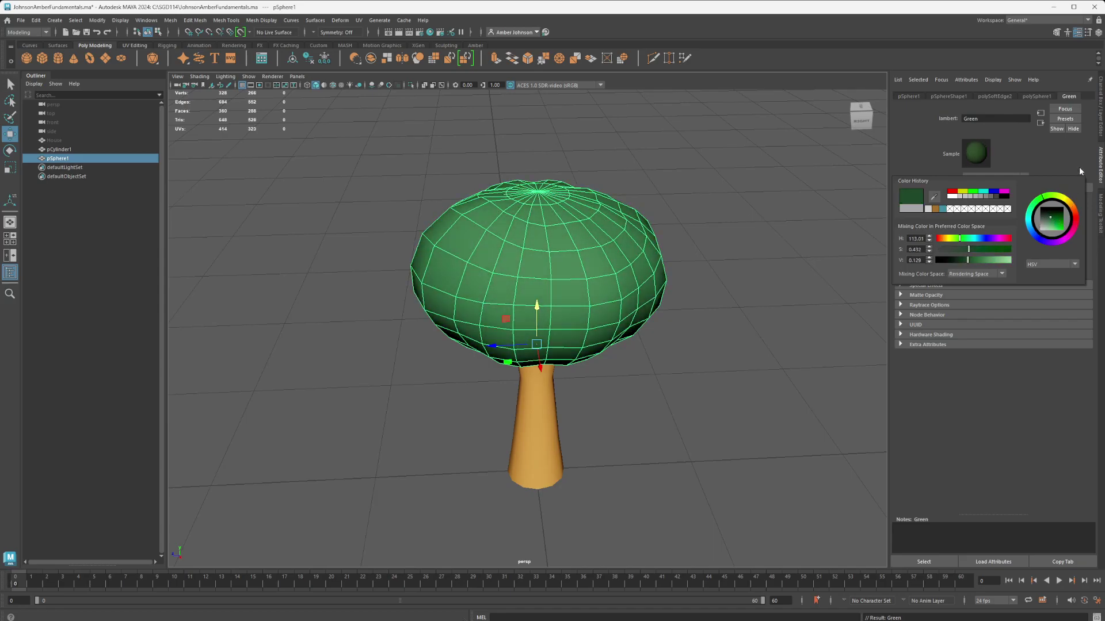
{"action": "left_click", "coordinate": [765, 295]}
{"action": "left_click_drag", "start_coordinate": [777, 365], "coordinate": [734, 352], "text": "alt"}
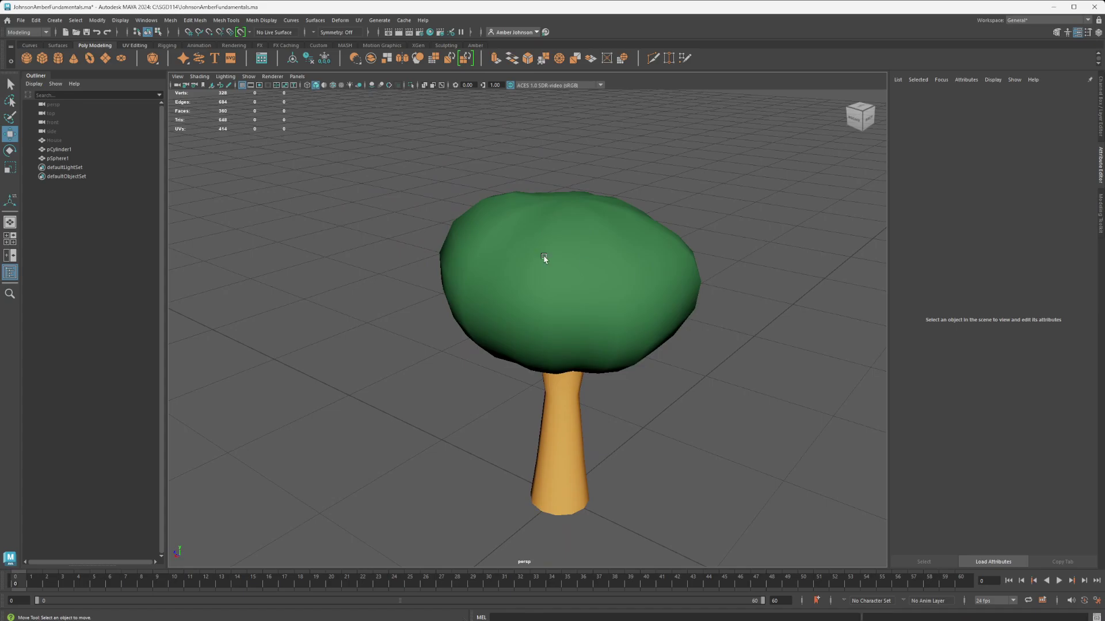
Create a new polygon sphere at the trunk's base and reduce its radius to 0.2
{"action": "left_click", "coordinate": [26, 59]}
{"action": "left_click", "coordinate": [1102, 219]}
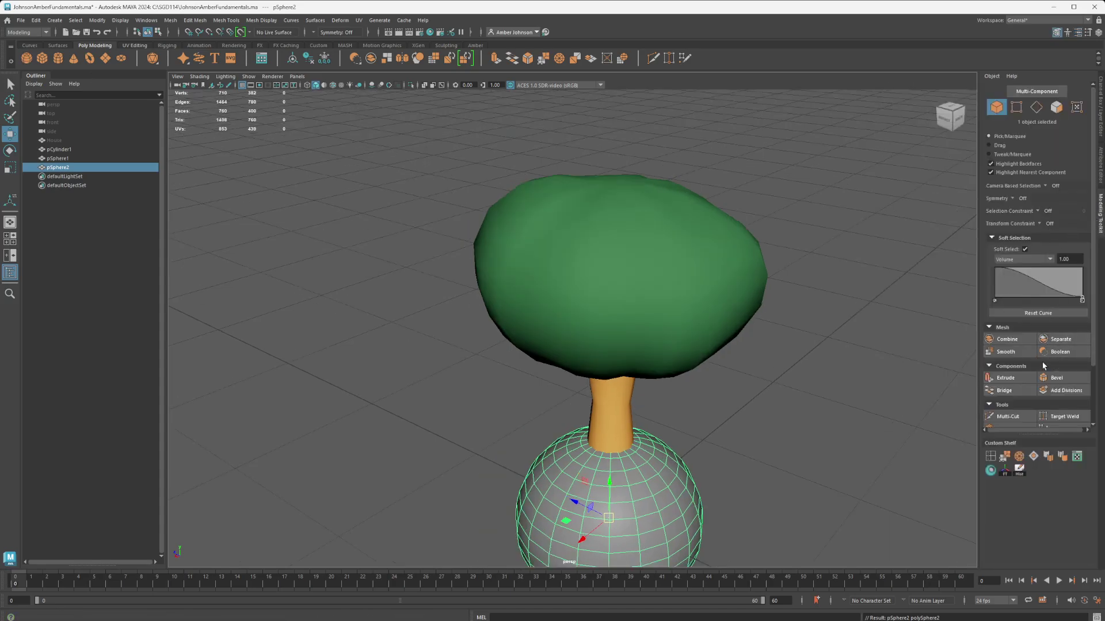
{"action": "left_click", "coordinate": [1101, 170]}
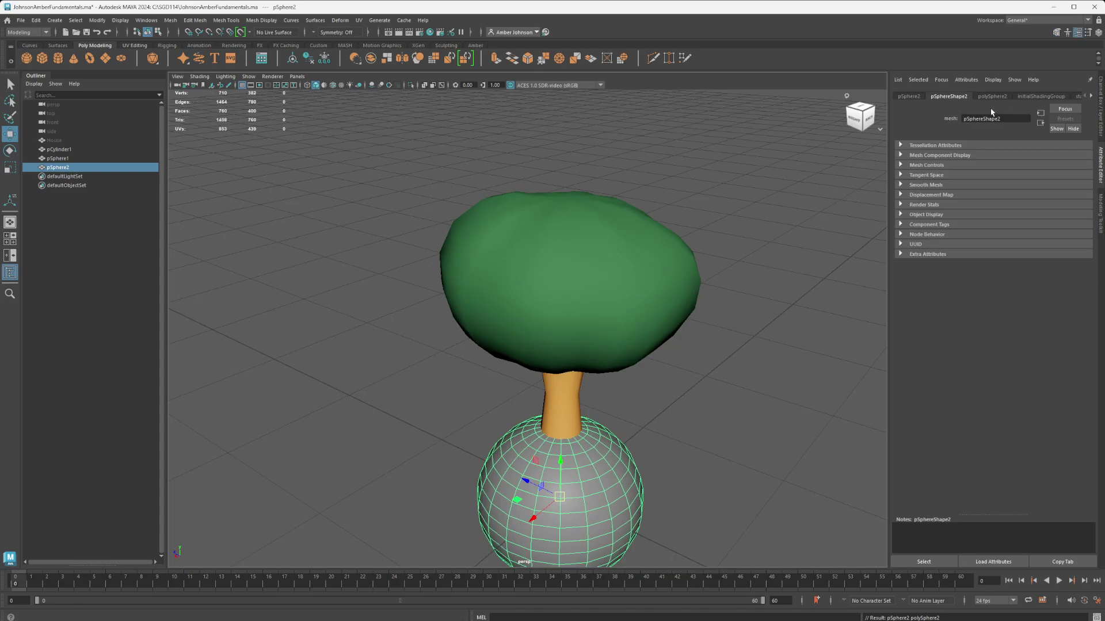
{"action": "left_click", "coordinate": [908, 97]}
{"action": "left_click", "coordinate": [992, 97]}
{"action": "left_click", "coordinate": [978, 156]}
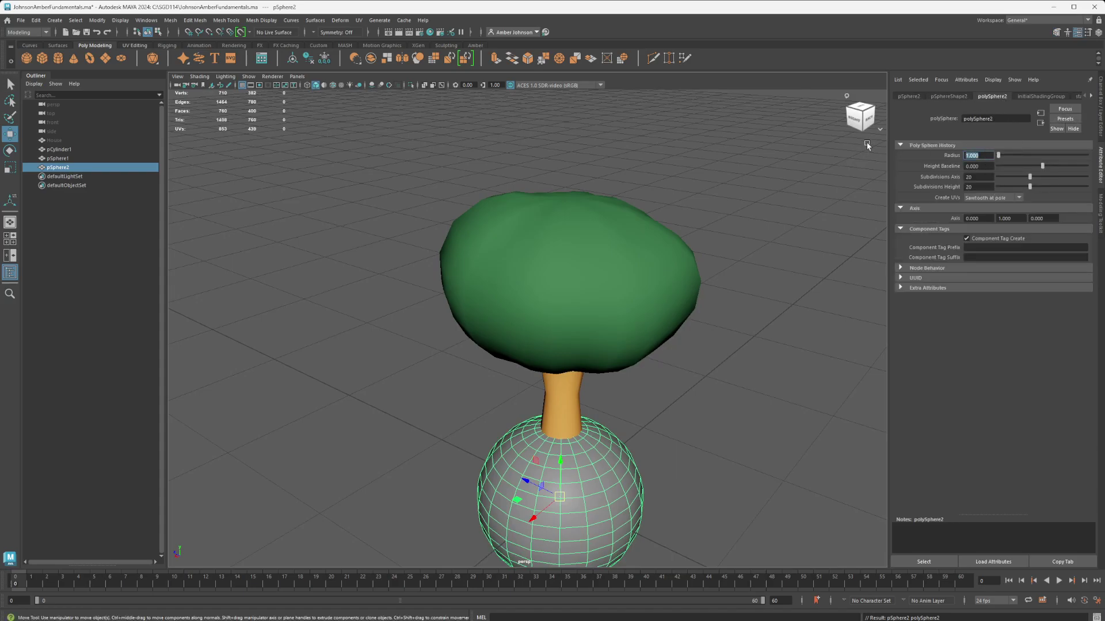
{"action": "key", "text": "Return"}
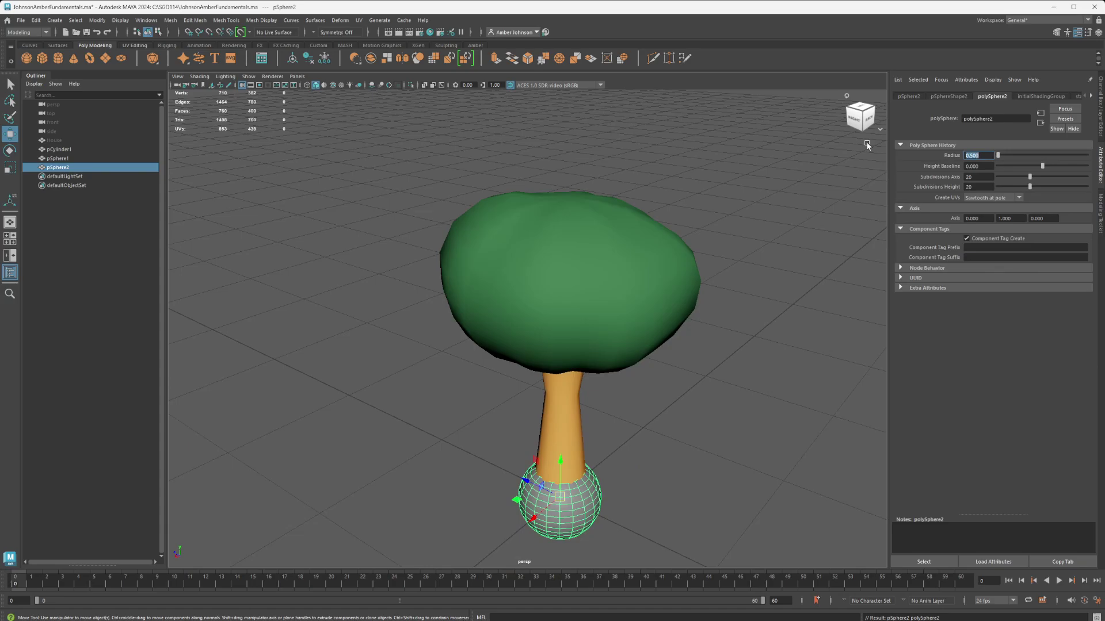
{"action": "key", "text": "Return"}
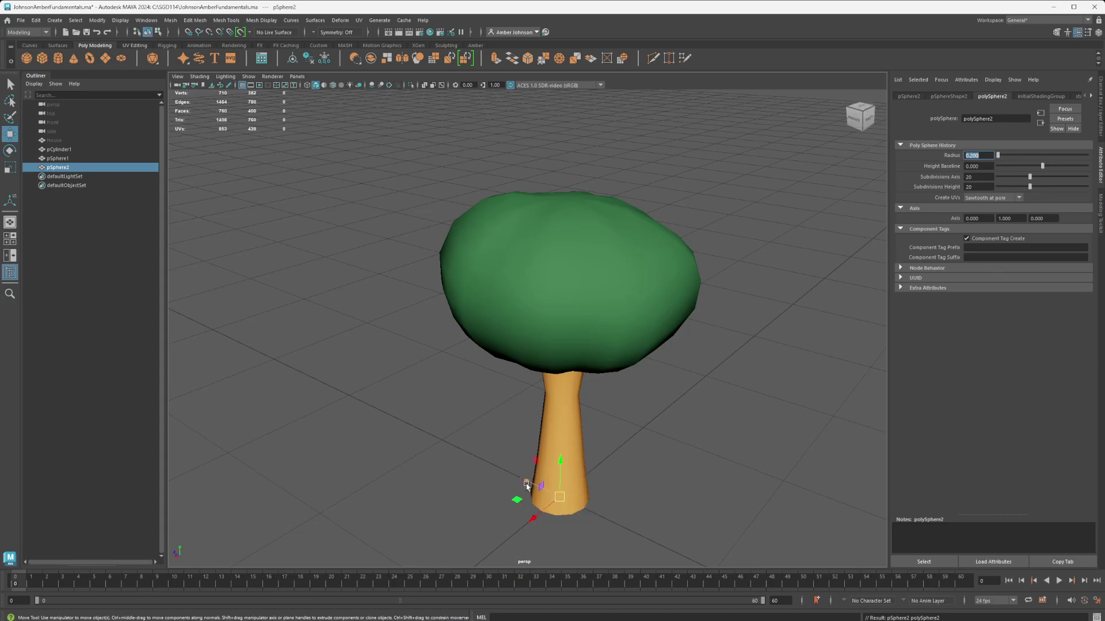
Move the new sphere out beside the trunk's base and set its radius to 0.1
{"action": "left_click_drag", "start_coordinate": [527, 482], "coordinate": [592, 506]}
{"action": "left_click_drag", "start_coordinate": [986, 155], "coordinate": [725, 123]}
{"action": "type", "text": ".1"}
{"action": "key", "text": "Return"}
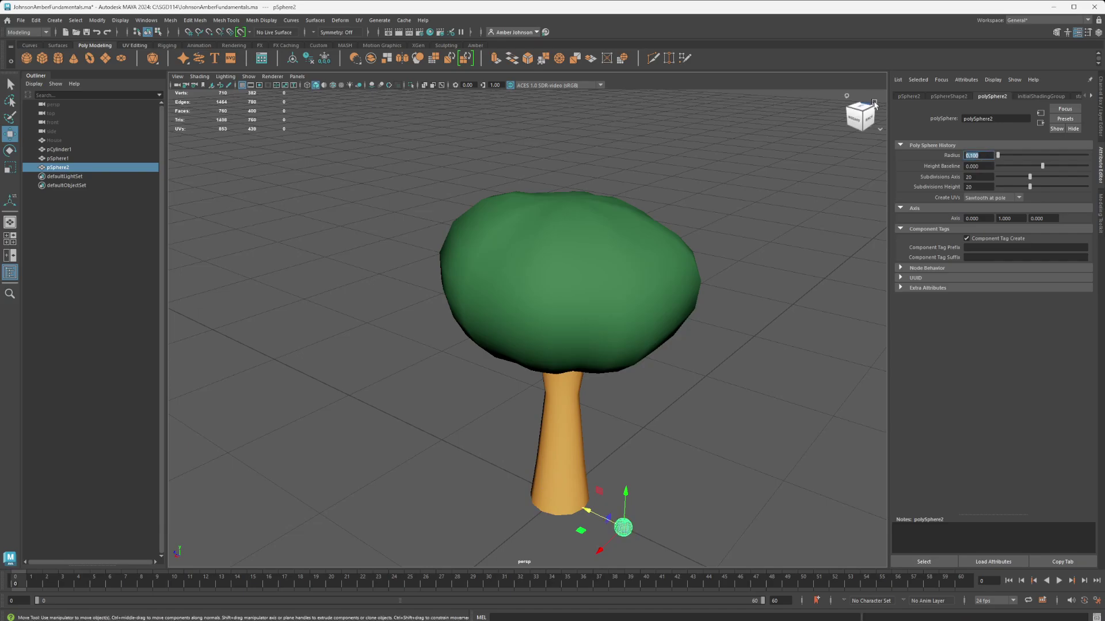
Set the small sphere's axis and height subdivisions to 8 each
{"action": "left_click_drag", "start_coordinate": [982, 178], "coordinate": [888, 155]}
{"action": "key", "text": "Tab"}
{"action": "type", "text": "8"}
{"action": "key", "text": "Return"}
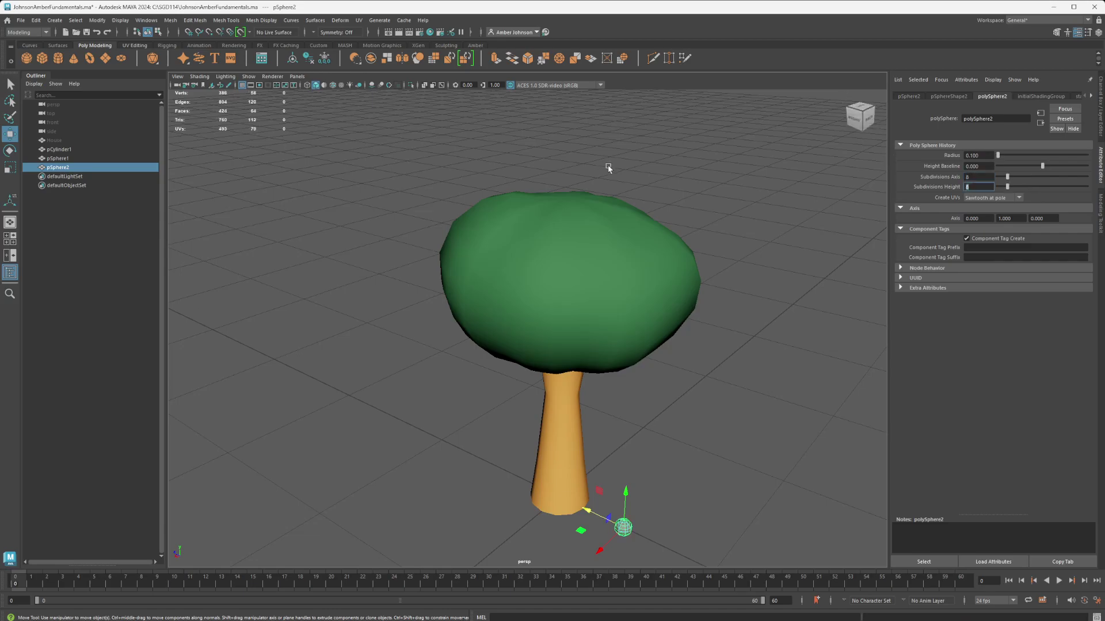
Return the small sphere to the world origin by setting its Y and Z positions to 0
{"action": "mouse_move", "coordinate": [627, 492]}
{"action": "left_mouse_down"}
{"action": "mouse_move", "coordinate": [655, 183]}
{"action": "mouse_move", "coordinate": [647, 497]}
{"action": "left_mouse_up"}
{"action": "left_click", "coordinate": [1097, 226]}
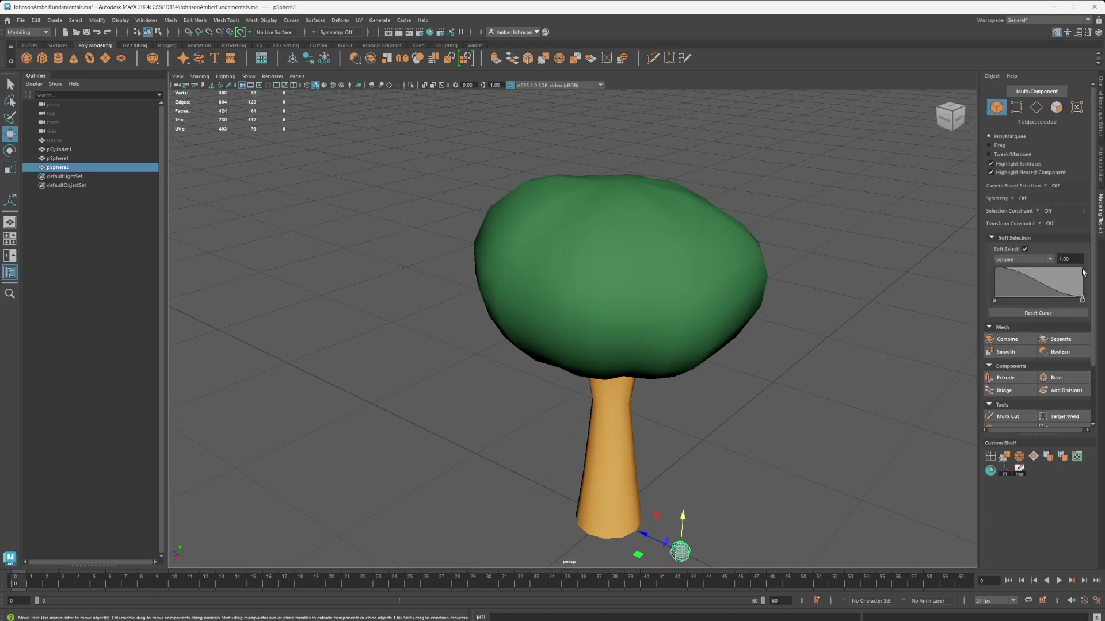
{"action": "left_click", "coordinate": [1080, 399]}
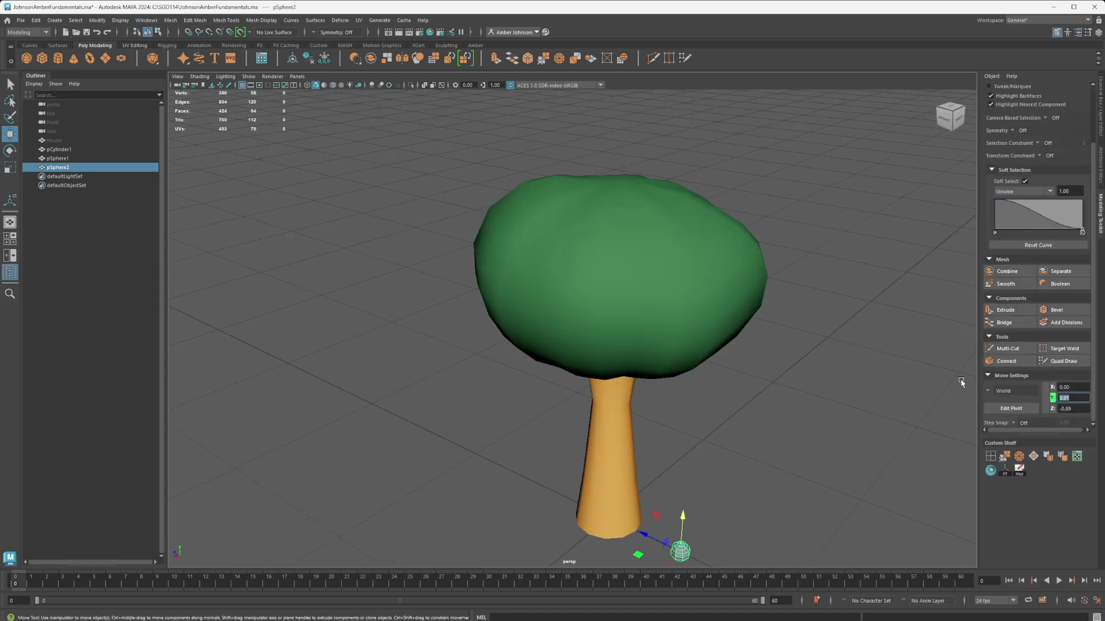
{"action": "key", "text": "Tab"}
{"action": "type", "text": "0"}
{"action": "key", "text": "Return"}
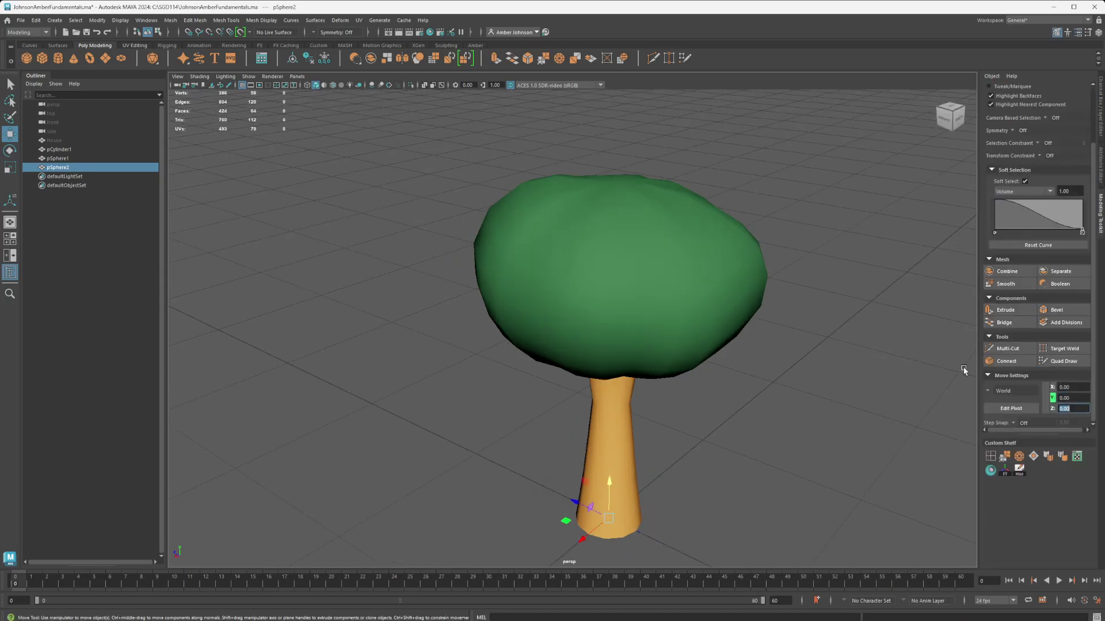
Hide the canopy and the trunk so that the small sphere can be worked on alone
{"action": "left_click", "coordinate": [60, 159]}
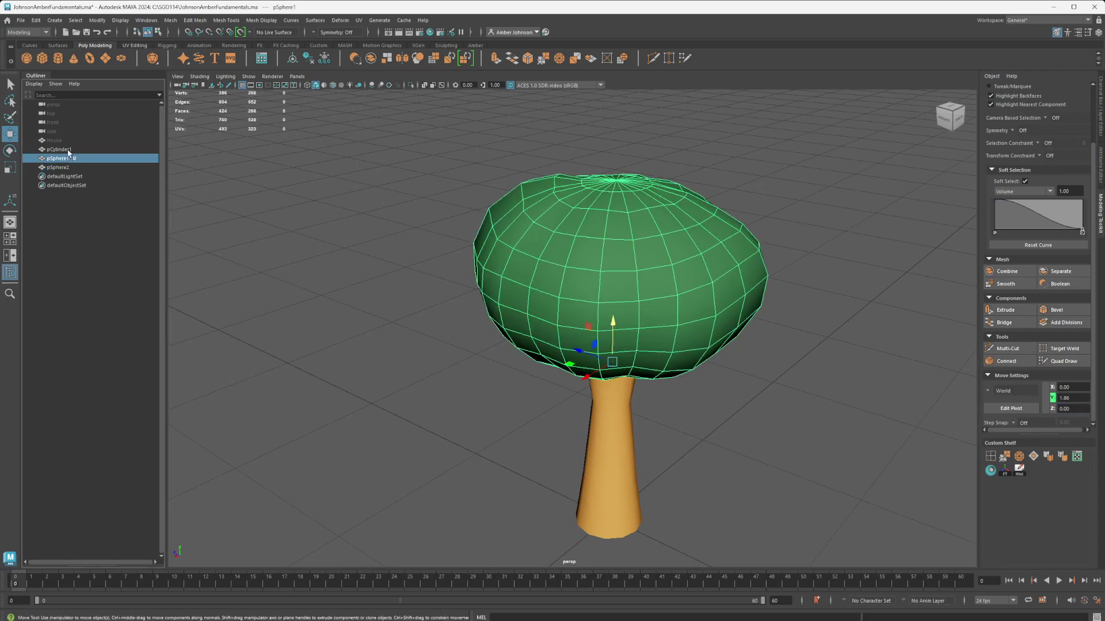
{"action": "left_click", "coordinate": [63, 150], "text": "ctrl"}
{"action": "key", "text": "ctrl+h"}
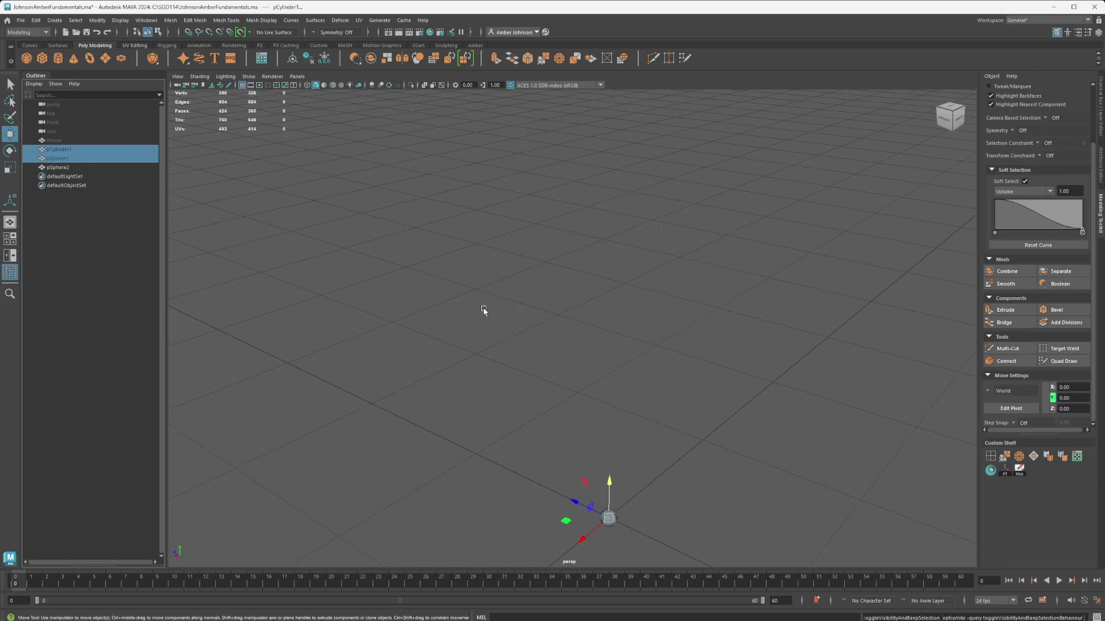
{"action": "middle_click_drag", "start_coordinate": [714, 490], "coordinate": [695, 330], "text": "alt"}
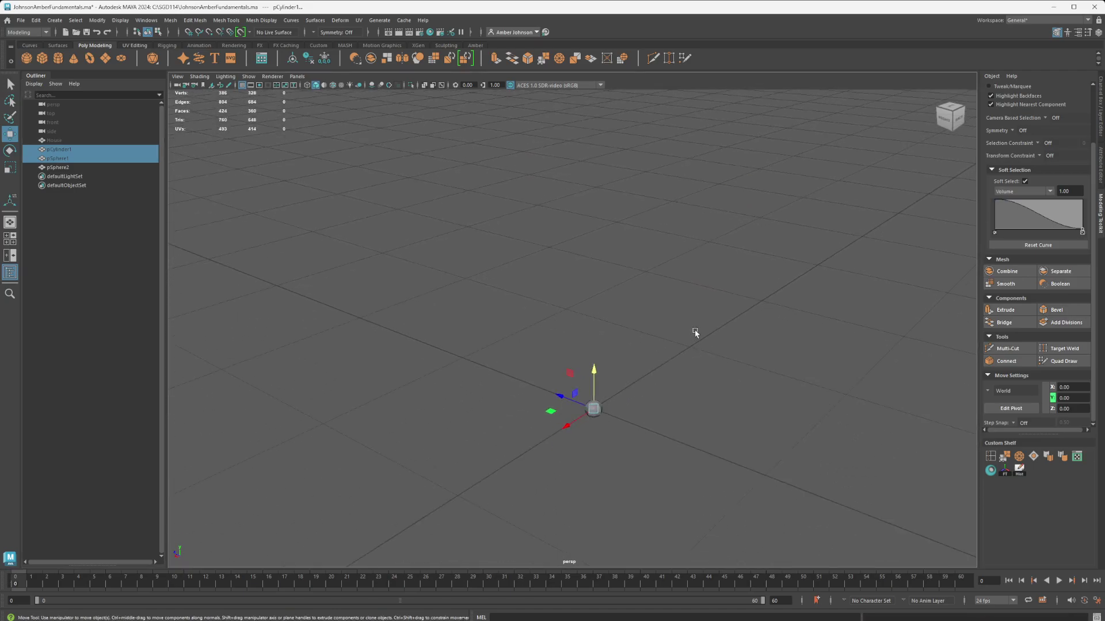
{"action": "left_click", "coordinate": [1099, 163]}
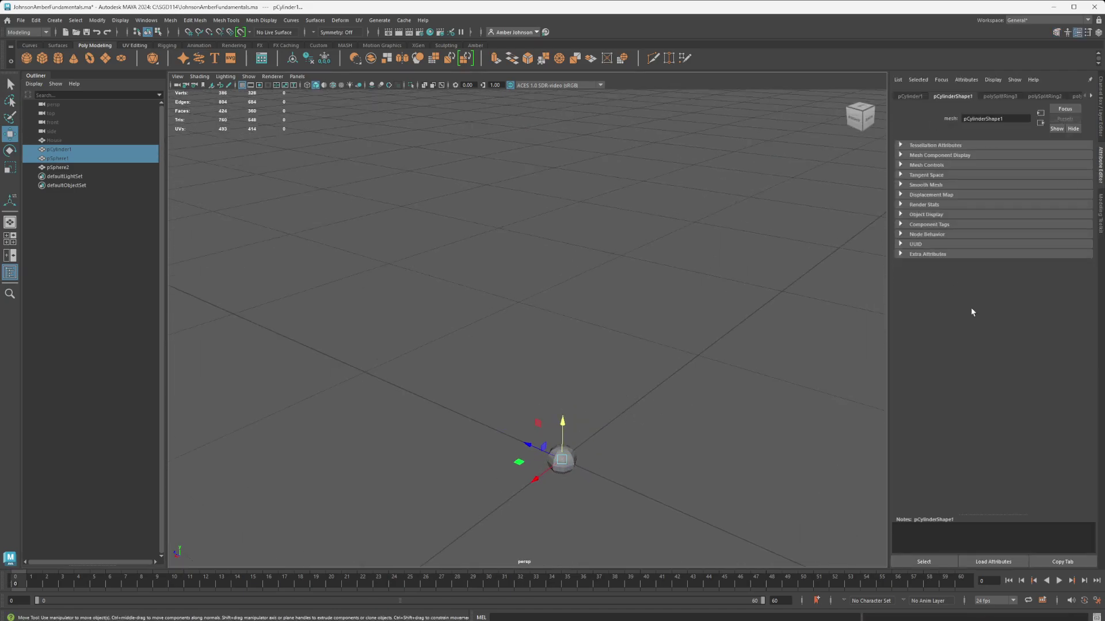
{"action": "left_click", "coordinate": [1101, 210]}
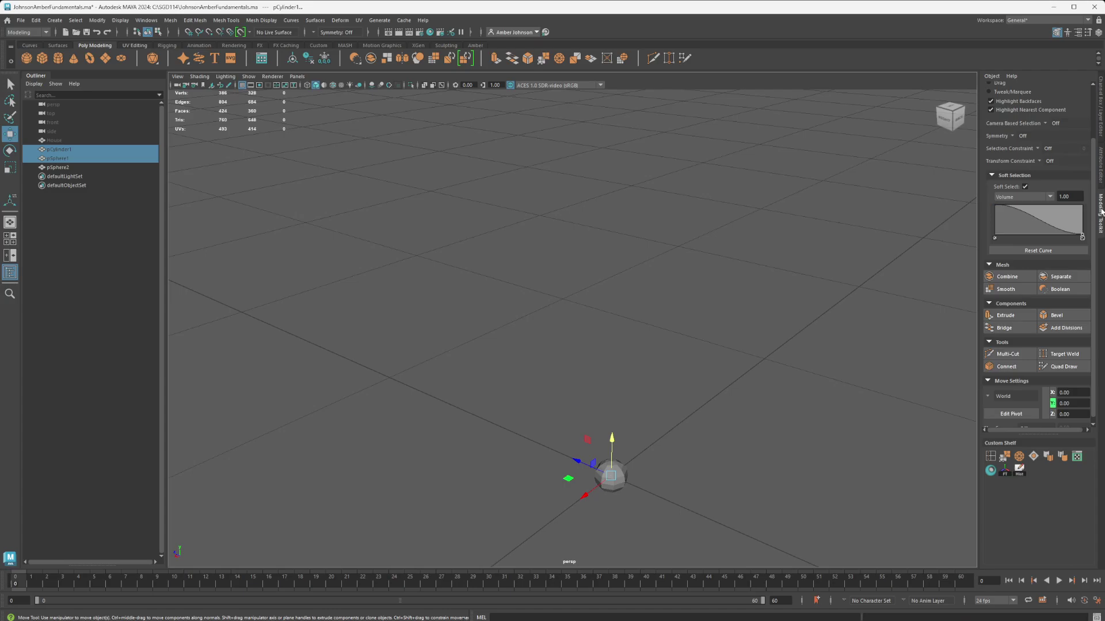
{"action": "left_click", "coordinate": [1099, 167]}
{"action": "left_click", "coordinate": [1000, 96]}
{"action": "left_click", "coordinate": [1040, 97]}
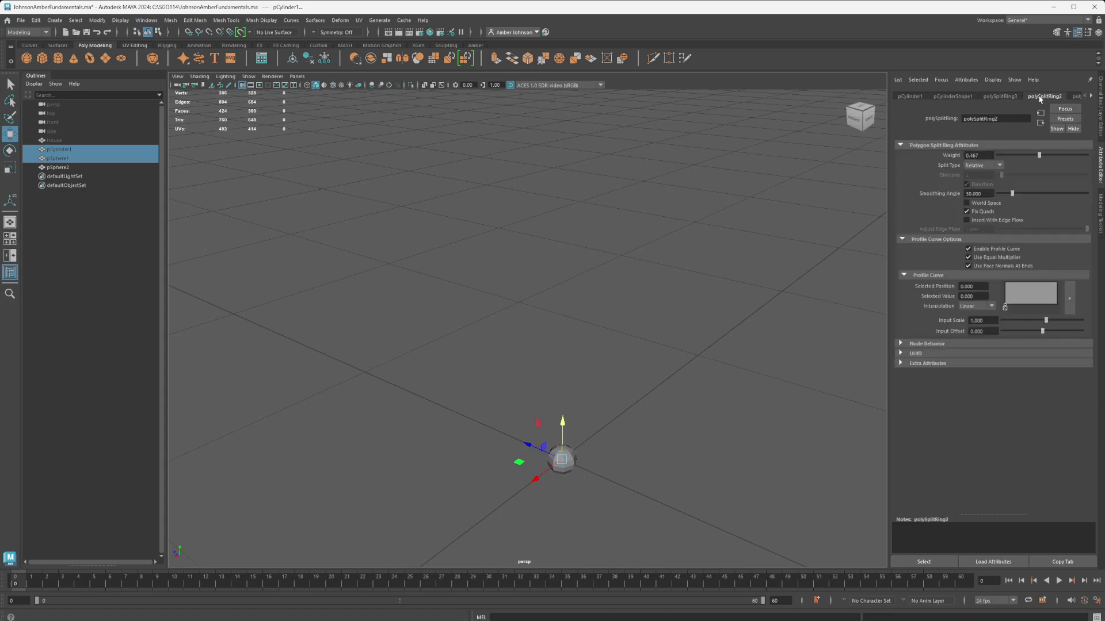
{"action": "left_click", "coordinate": [955, 96]}
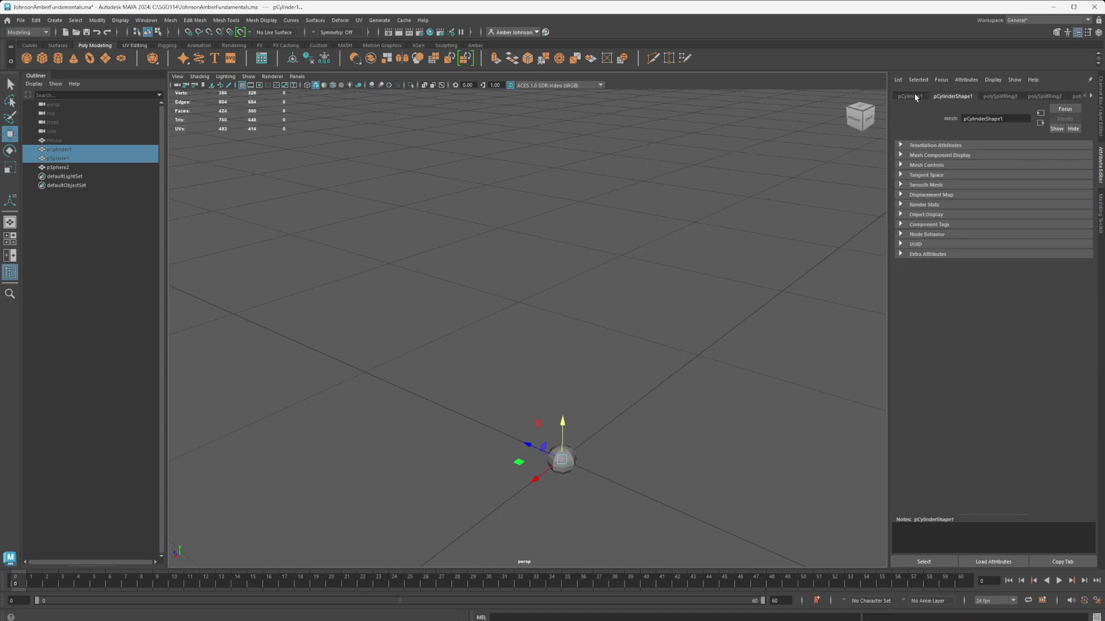
Assign a new Lambert material named Red to the small sphere
{"action": "right_click_drag", "start_coordinate": [570, 447], "coordinate": [568, 600]}
{"action": "left_click", "coordinate": [409, 279]}
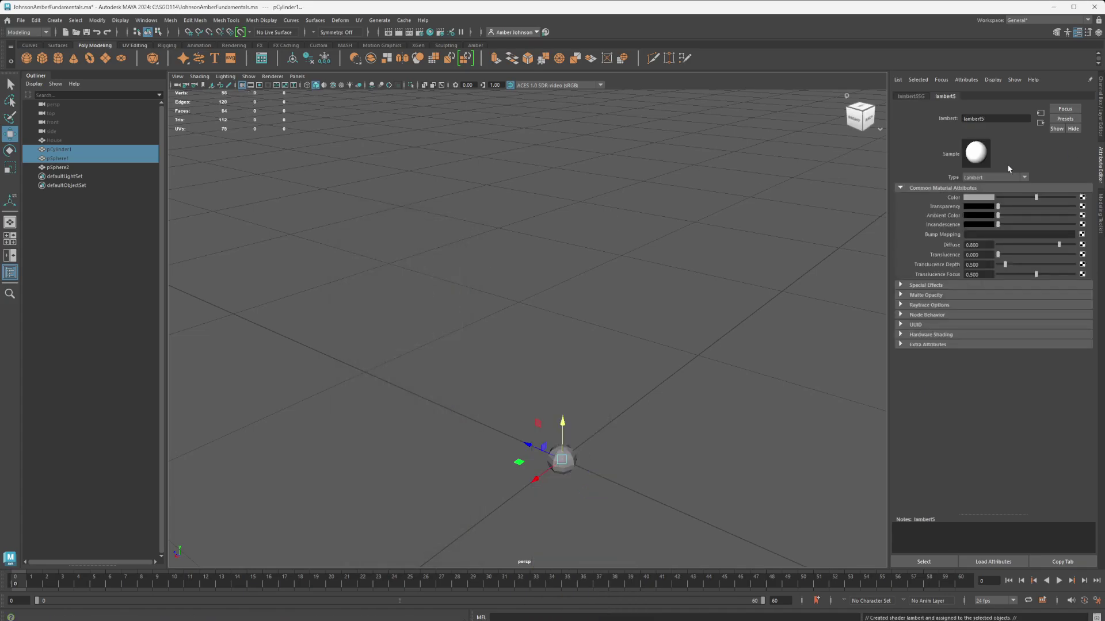
{"action": "left_click_drag", "start_coordinate": [994, 121], "coordinate": [904, 114]}
{"action": "type", "text": "Red"}
{"action": "key", "text": "Return"}
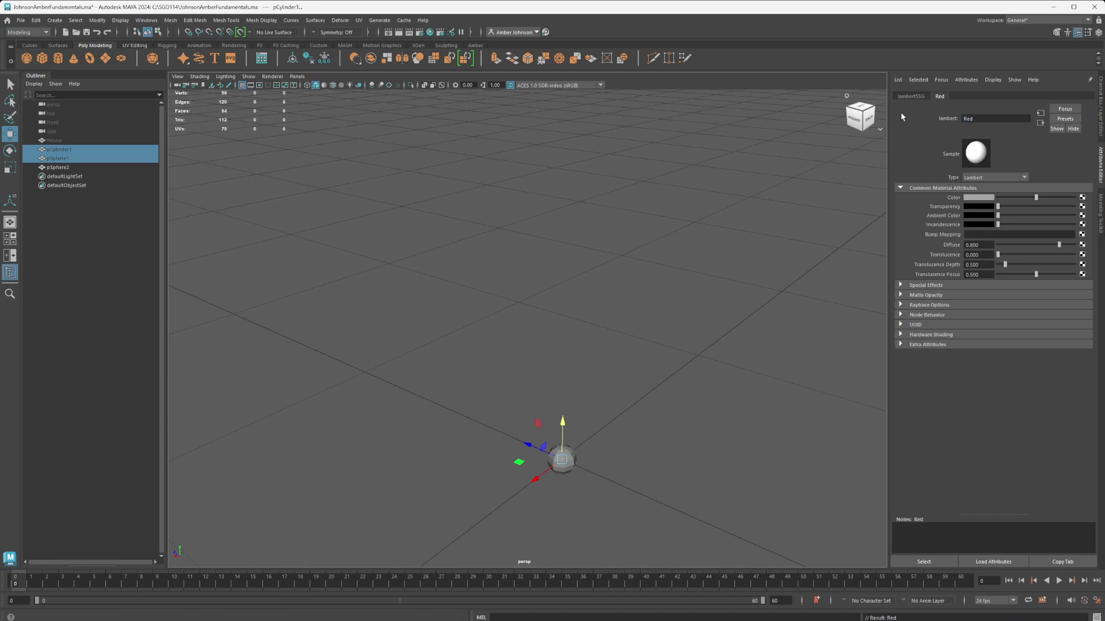
Set the Red material's colour to pure red
{"action": "left_click", "coordinate": [973, 198]}
{"action": "left_click_drag", "start_coordinate": [1059, 204], "coordinate": [1064, 207]}
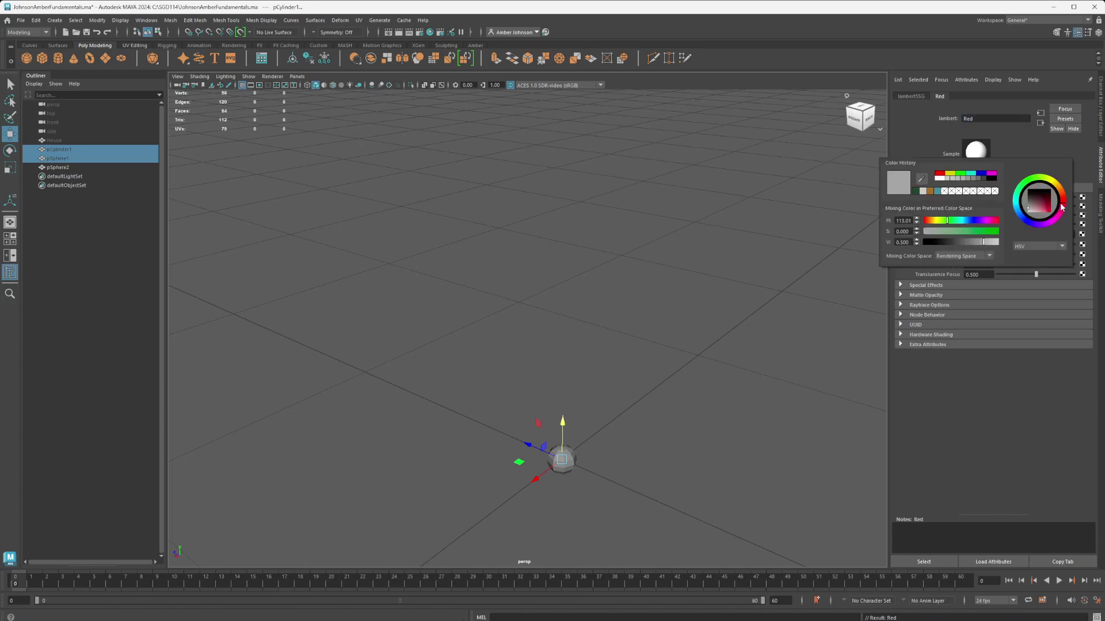
{"action": "left_click", "coordinate": [940, 173]}
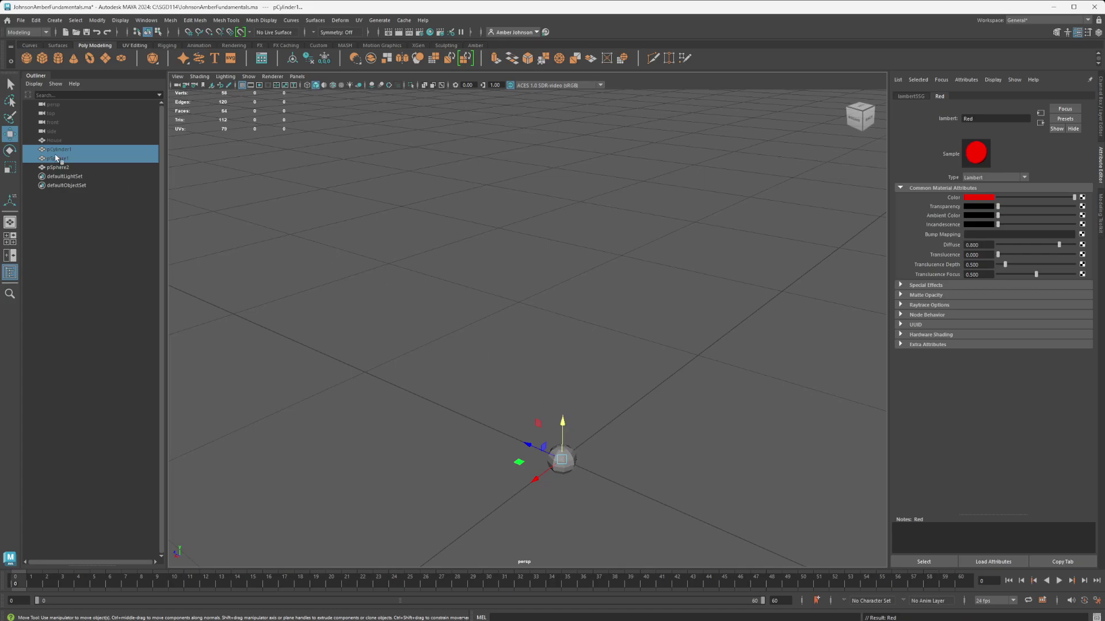
Undo the Red material assignment on the trunk and canopy, and hide both again so only the small sphere is selected
{"action": "key", "text": "ctrl+z"}
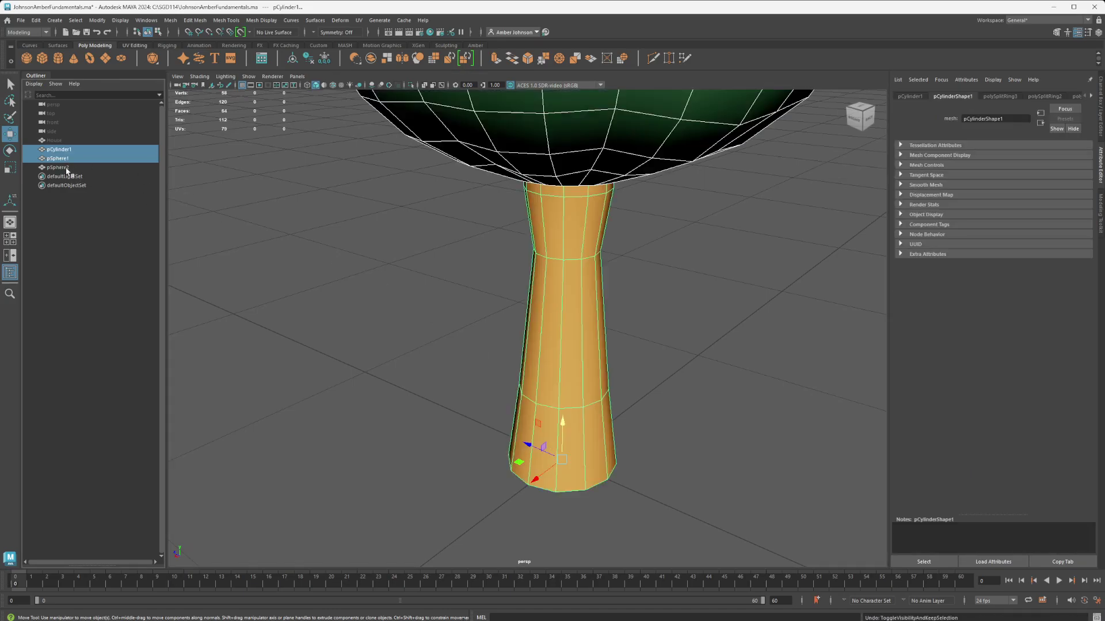
{"action": "left_click", "coordinate": [64, 168]}
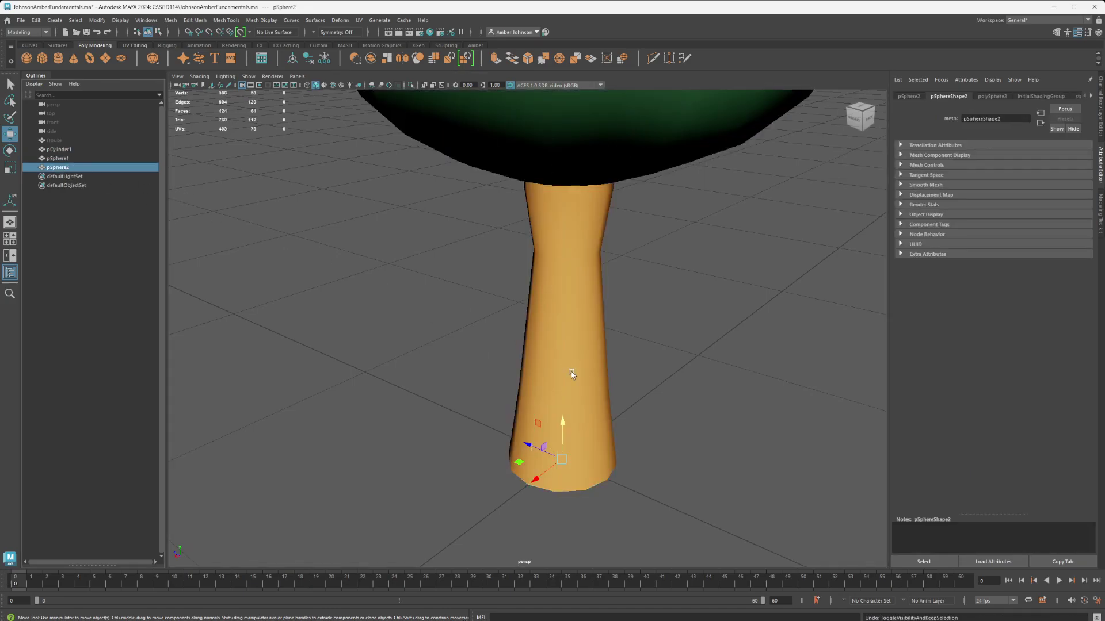
{"action": "left_click", "coordinate": [59, 149]}
{"action": "left_click", "coordinate": [60, 158], "text": "shift"}
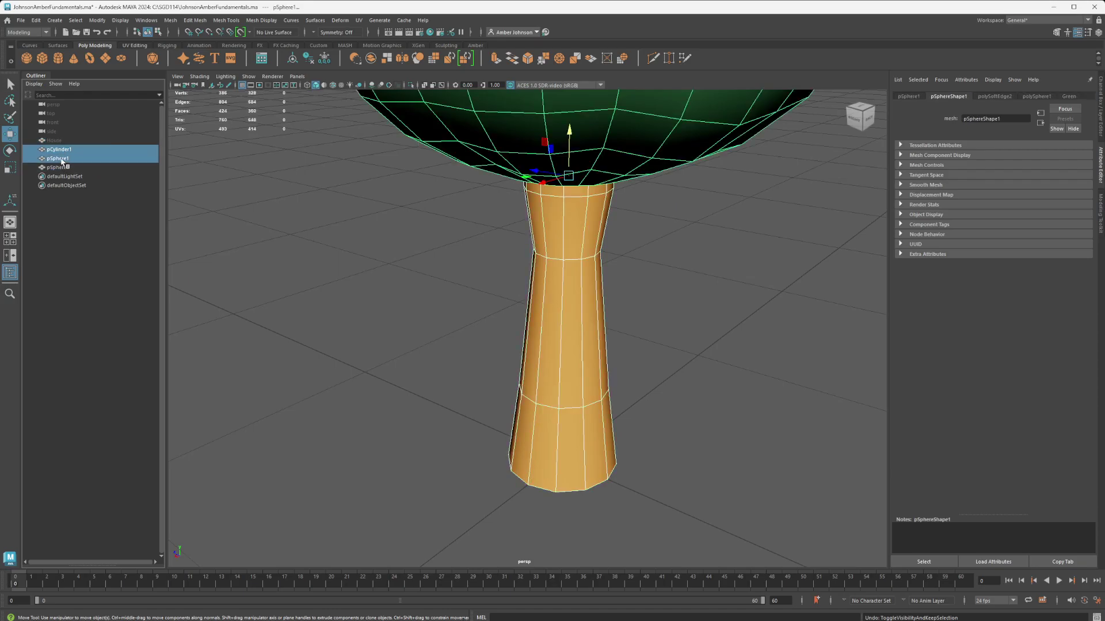
{"action": "key", "text": "h"}
{"action": "left_click", "coordinate": [58, 168]}
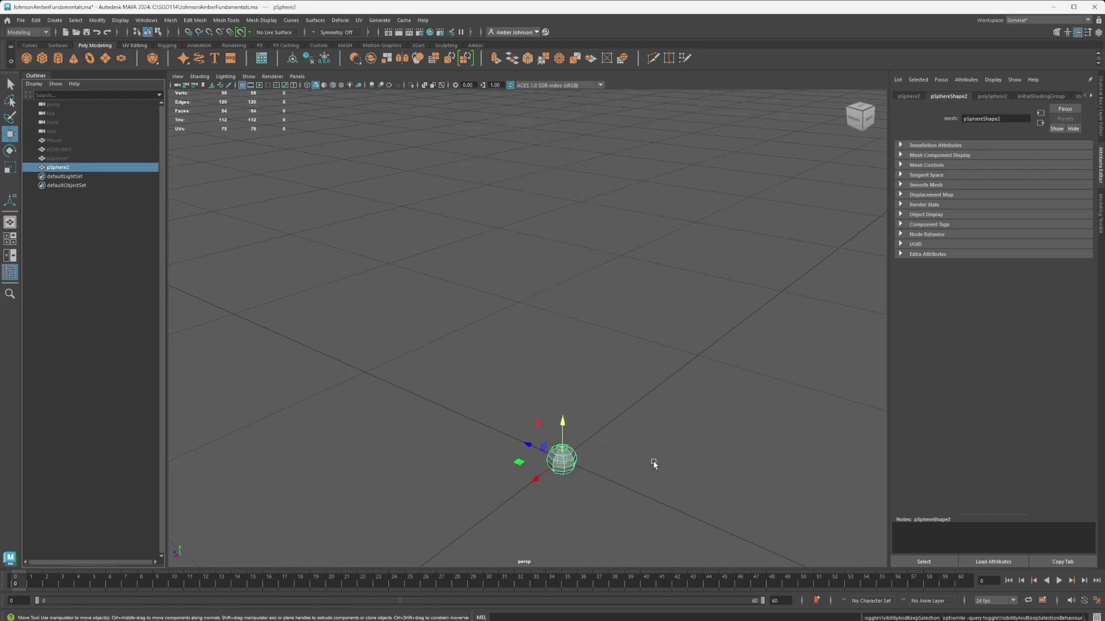
Assign a new Lambert material named Red to the small sphere and set its colour to pure red
{"action": "right_click_drag", "start_coordinate": [573, 462], "coordinate": [587, 600]}
{"action": "left_click", "coordinate": [410, 279]}
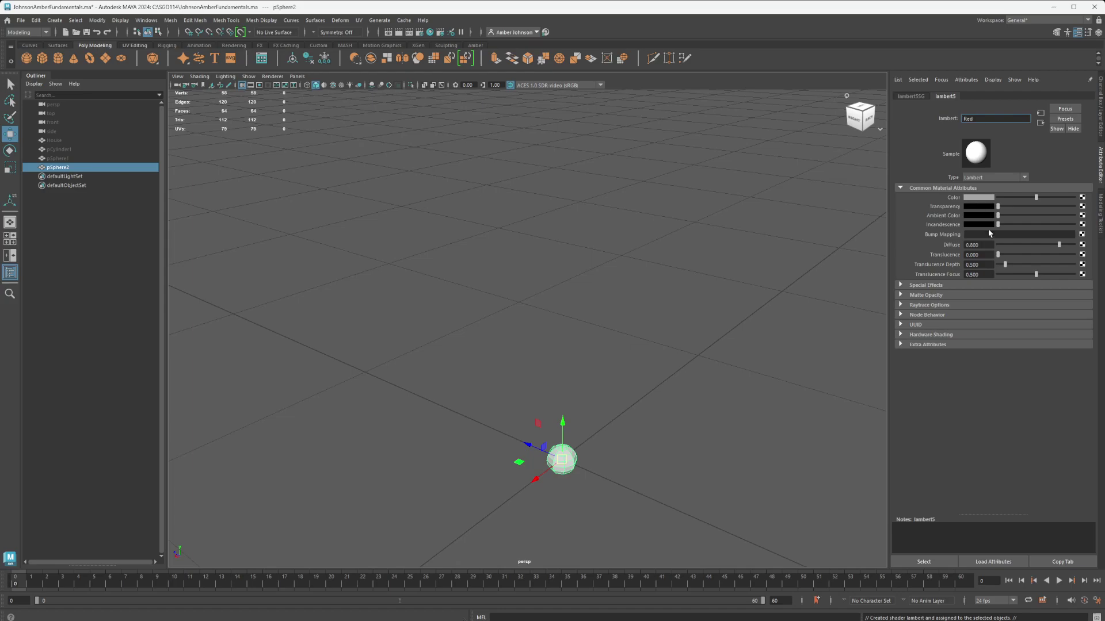
{"action": "left_click", "coordinate": [978, 197]}
{"action": "left_click", "coordinate": [953, 203]}
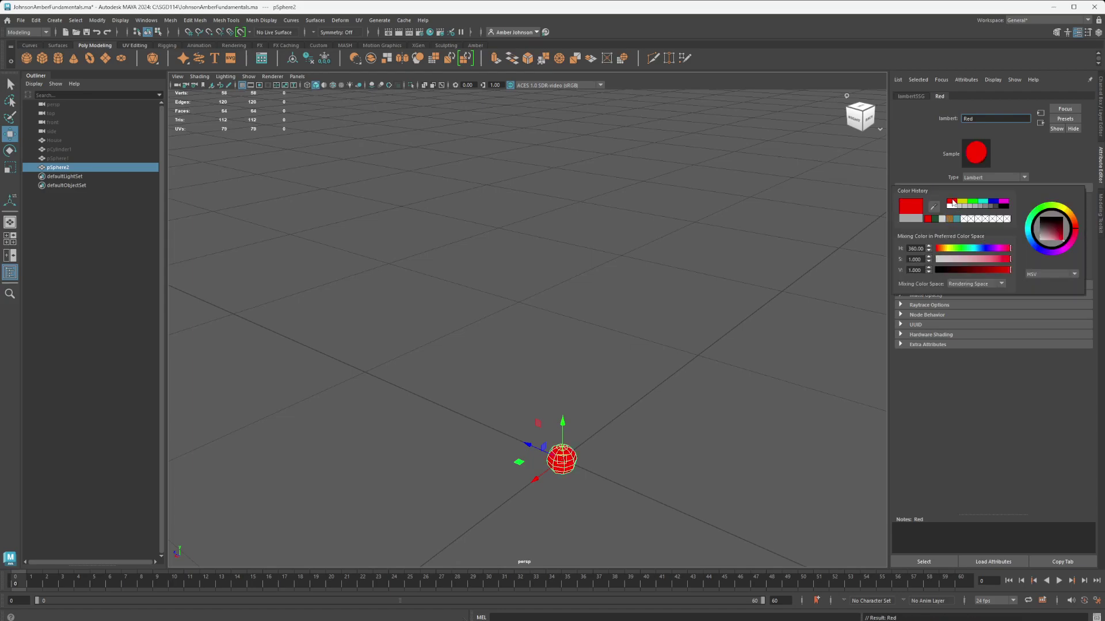
{"action": "left_click", "coordinate": [69, 166]}
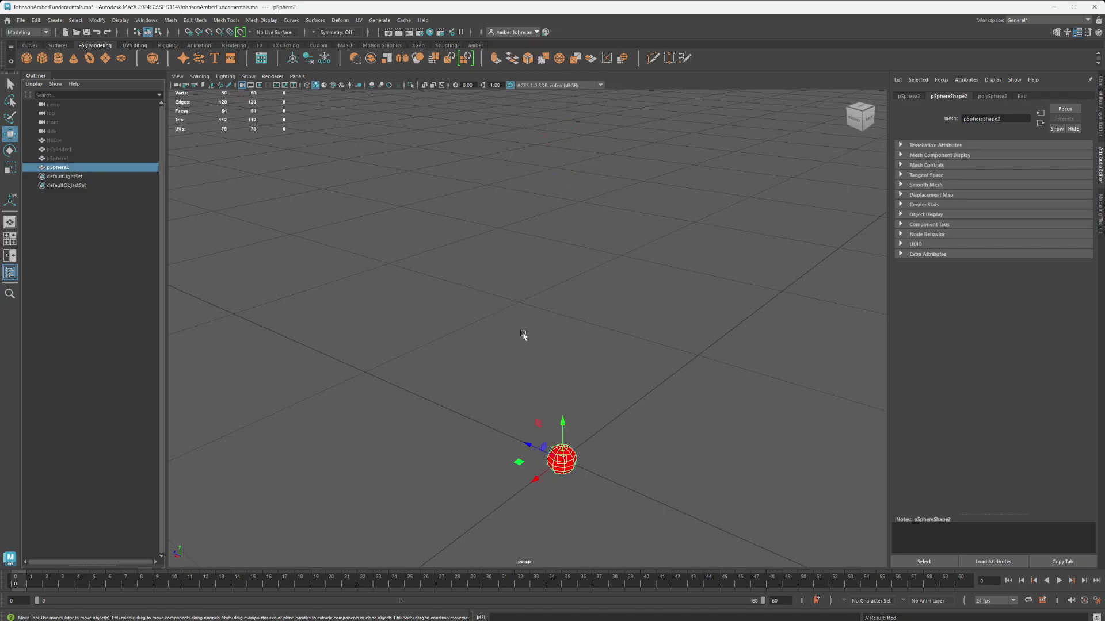
Soften all edges of the small red sphere and return to object selection
{"action": "left_click", "coordinate": [1095, 219]}
{"action": "scroll", "coordinate": [702, 451], "scroll_direction": "down", "scroll_amount": 5}
{"action": "middle_click_drag", "start_coordinate": [741, 357], "coordinate": [708, 409], "text": "alt"}
{"action": "middle_click_drag", "start_coordinate": [526, 394], "coordinate": [511, 463], "text": "alt"}
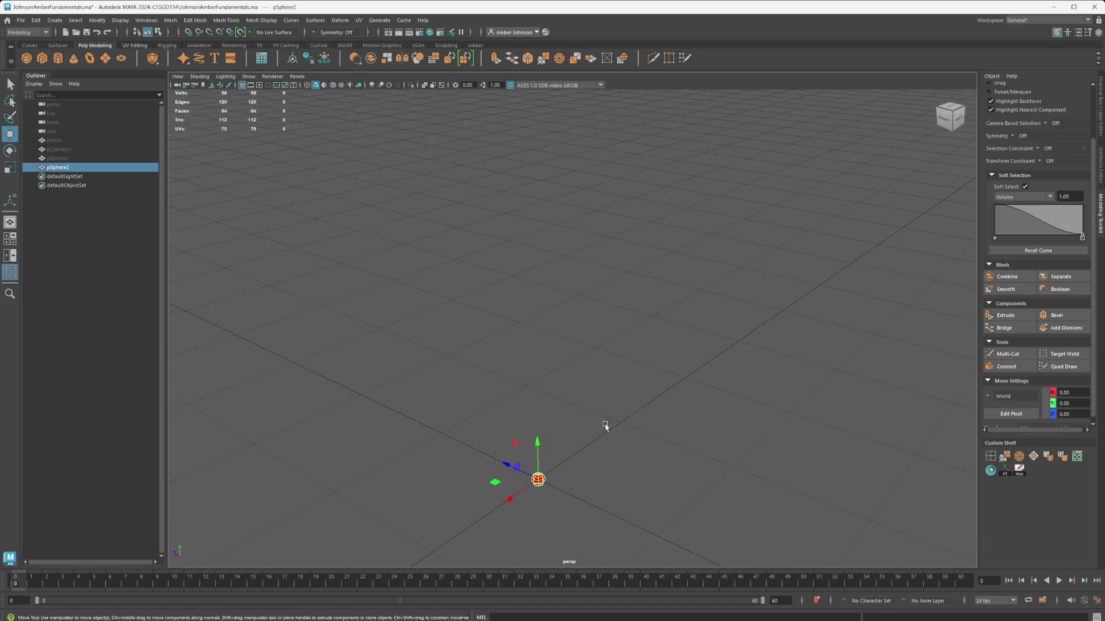
{"action": "scroll", "coordinate": [1036, 190], "scroll_direction": "up", "scroll_amount": 3}
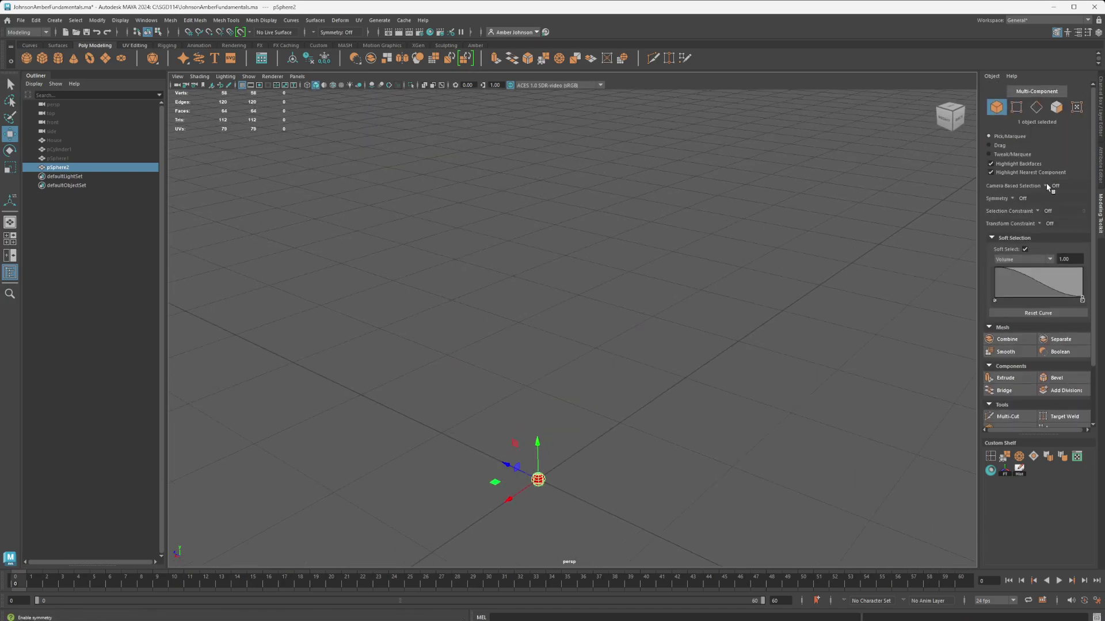
{"action": "left_click", "coordinate": [1036, 107]}
{"action": "left_click_drag", "start_coordinate": [647, 382], "coordinate": [442, 551]}
{"action": "left_click", "coordinate": [1077, 456]}
{"action": "key", "text": "F8"}
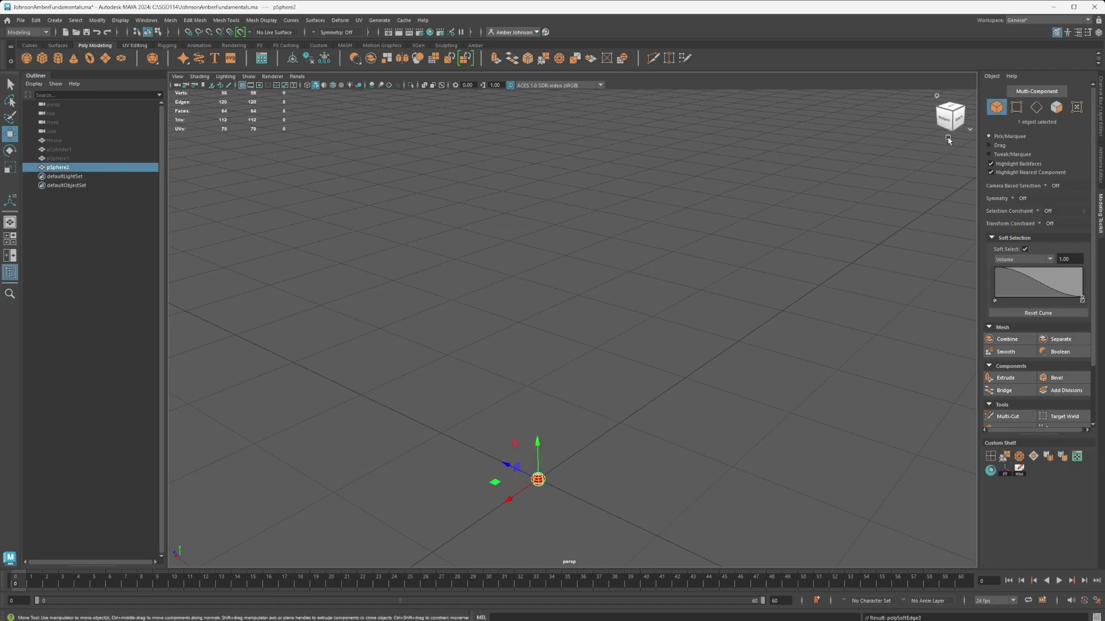
Raise the red sphere above canopy height and unhide the trunk and canopy
{"action": "left_click_drag", "start_coordinate": [536, 448], "coordinate": [530, 137]}
{"action": "left_click", "coordinate": [58, 151]}
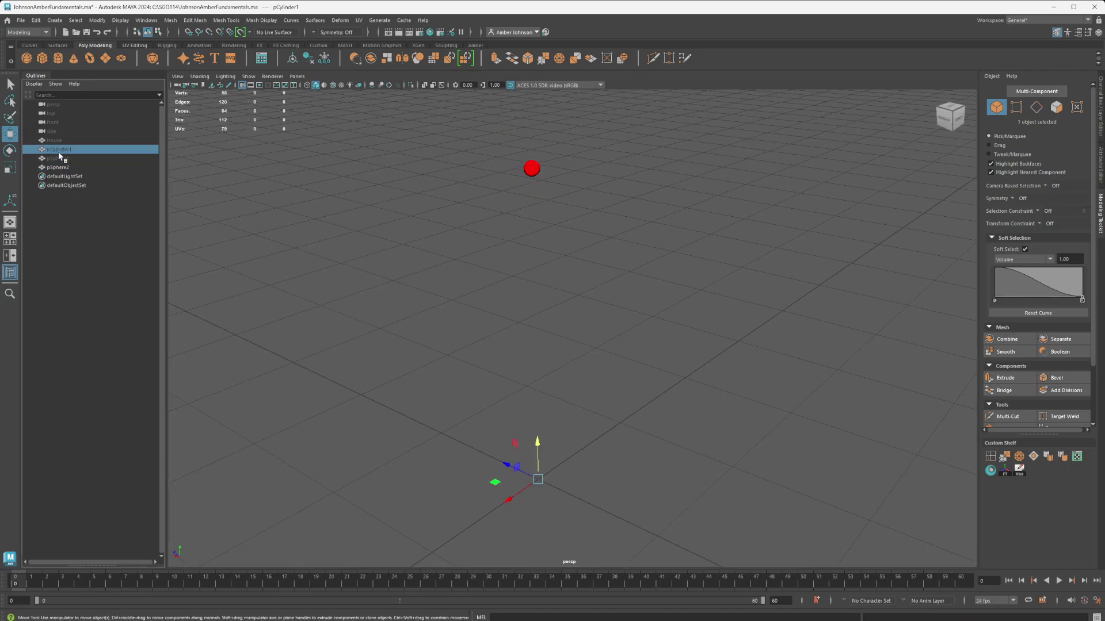
{"action": "left_click", "coordinate": [63, 158], "text": "ctrl"}
{"action": "key", "text": "ctrl+h"}
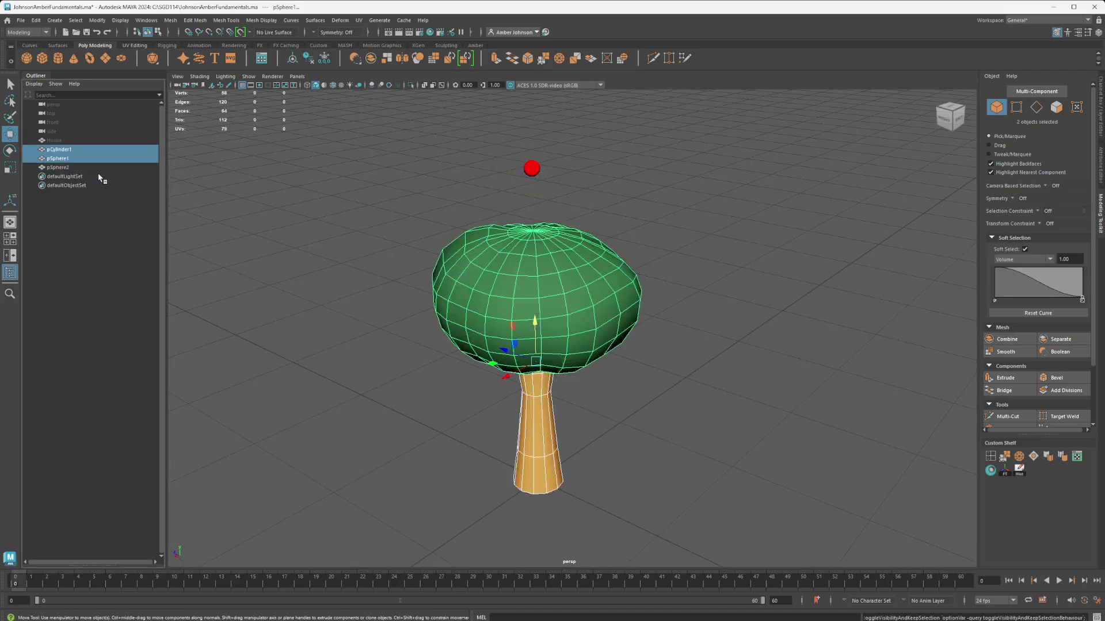
Move the red sphere down and outward until it sits partly embedded in the canopy's side
{"action": "left_click", "coordinate": [536, 171]}
{"action": "left_click_drag", "start_coordinate": [538, 123], "coordinate": [623, 284]}
{"action": "left_click_drag", "start_coordinate": [618, 147], "coordinate": [656, 319]}
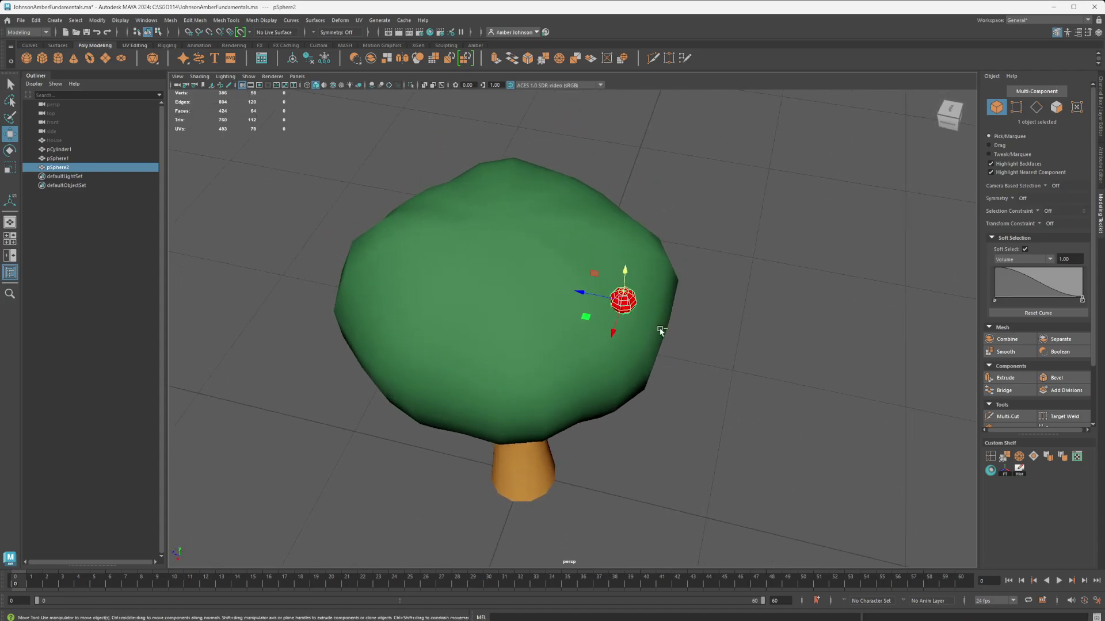
Duplicate the red sphere twice, placing one copy across the canopy's side and another at its crown
{"action": "key", "text": "ctrl+d"}
{"action": "left_click_drag", "start_coordinate": [586, 316], "coordinate": [389, 347]}
{"action": "left_click_drag", "start_coordinate": [427, 306], "coordinate": [486, 210]}
{"action": "key", "text": "ctrl+d"}
{"action": "left_click_drag", "start_coordinate": [505, 166], "coordinate": [509, 142]}
{"action": "left_click_drag", "start_coordinate": [661, 388], "coordinate": [631, 382], "text": "alt"}
{"action": "scroll", "coordinate": [631, 384], "scroll_direction": "down", "scroll_amount": 3}
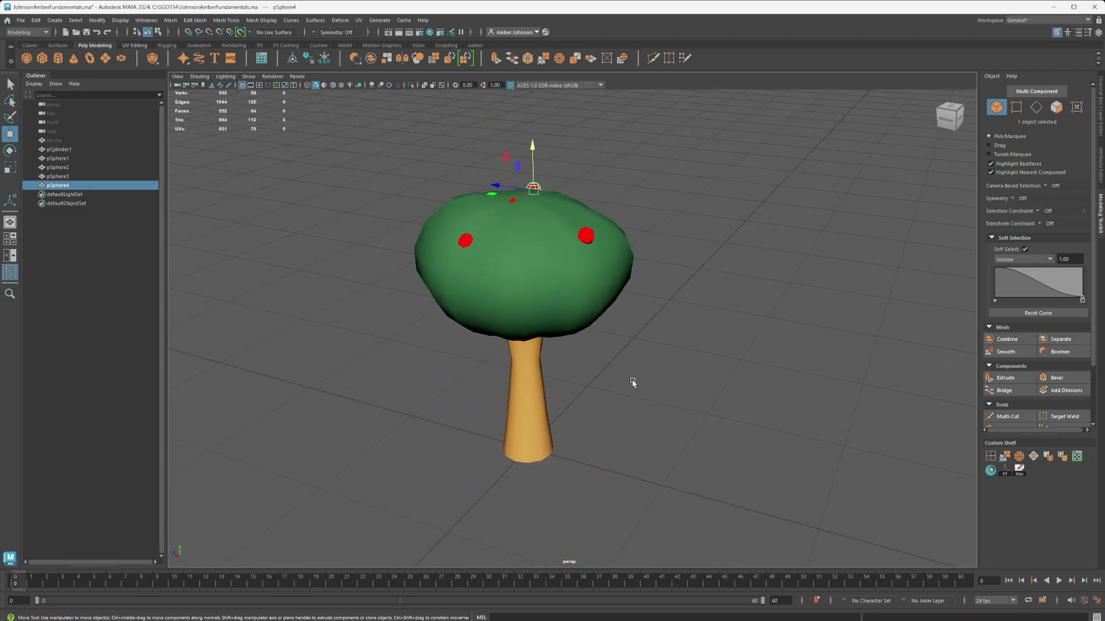
Duplicate all three red spheres together and move the copies down towards the canopy's lower half
{"action": "left_click", "coordinate": [64, 177], "text": "ctrl"}
{"action": "left_click", "coordinate": [66, 167], "text": "ctrl"}
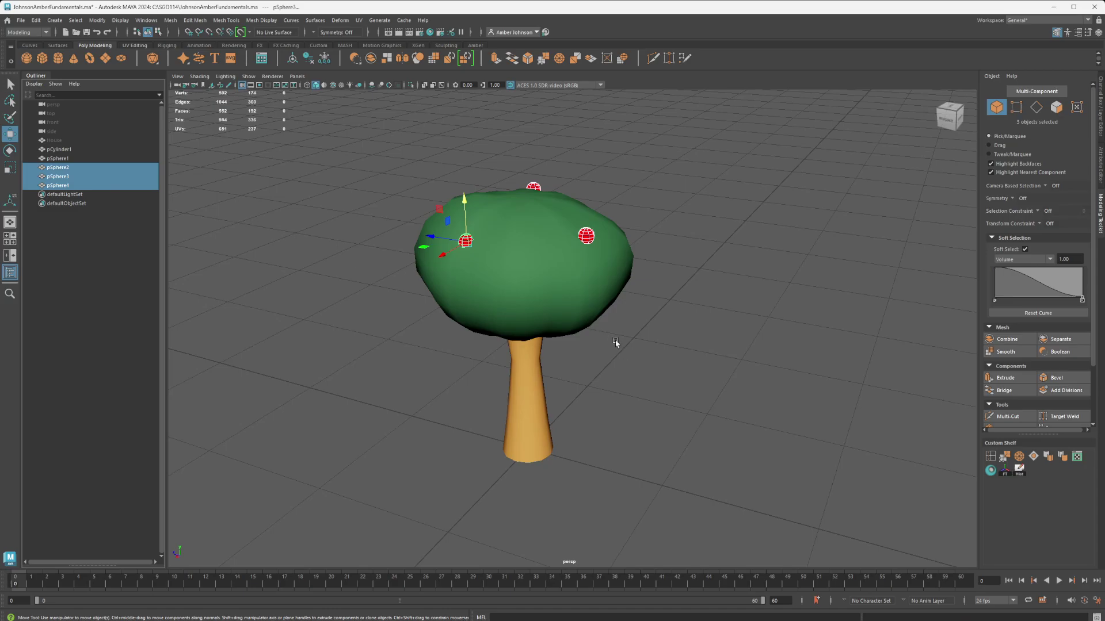
{"action": "key", "text": "ctrl+d"}
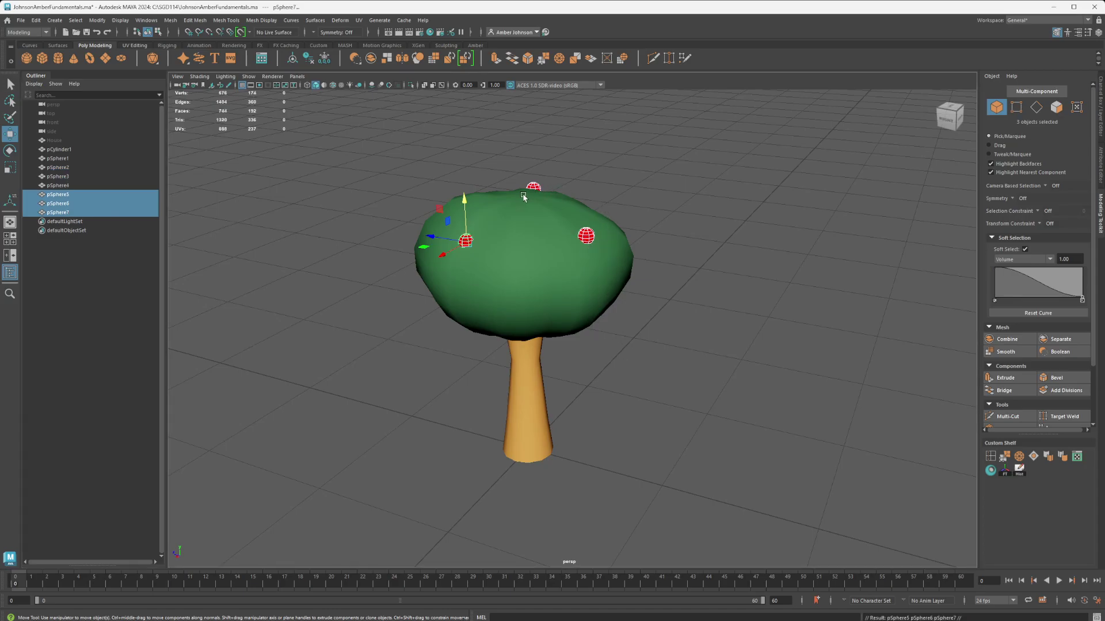
{"action": "left_click_drag", "start_coordinate": [470, 196], "coordinate": [592, 384]}
Reposition one of the lowered red sphere copies against the canopy's lower edge
{"action": "left_click", "coordinate": [602, 352]}
{"action": "left_click_drag", "start_coordinate": [528, 357], "coordinate": [483, 355]}
{"action": "left_click_drag", "start_coordinate": [523, 317], "coordinate": [570, 374]}
Move the red sphere hanging beside the trunk up into the canopy's underside
{"action": "left_click", "coordinate": [565, 380]}
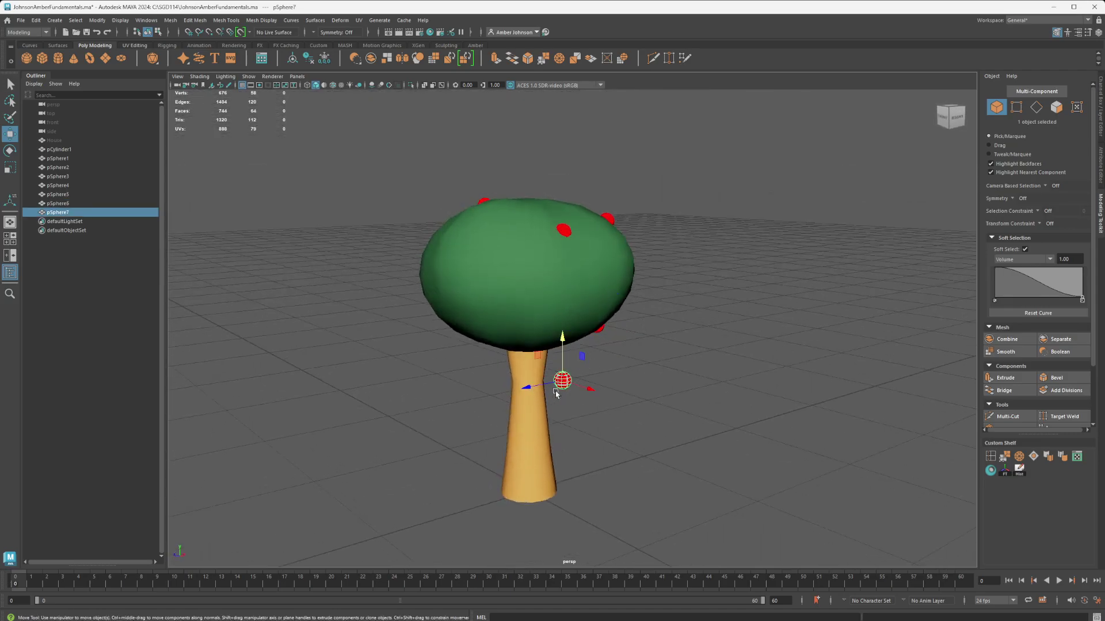
{"action": "left_click_drag", "start_coordinate": [563, 417], "coordinate": [577, 432], "text": "alt"}
{"action": "middle_click_drag", "start_coordinate": [577, 431], "coordinate": [508, 428]}
{"action": "left_click_drag", "start_coordinate": [508, 375], "coordinate": [512, 330]}
{"action": "left_click_drag", "start_coordinate": [426, 360], "coordinate": [564, 354], "text": "alt"}
Reposition the remaining lowered red sphere copy onto the far side of the canopy
{"action": "left_click", "coordinate": [613, 371]}
{"action": "left_click_drag", "start_coordinate": [649, 369], "coordinate": [587, 309]}
{"action": "left_click_drag", "start_coordinate": [626, 360], "coordinate": [684, 369]}
{"action": "left_click_drag", "start_coordinate": [658, 332], "coordinate": [420, 403]}
{"action": "left_click_drag", "start_coordinate": [615, 329], "coordinate": [631, 283], "text": "alt"}
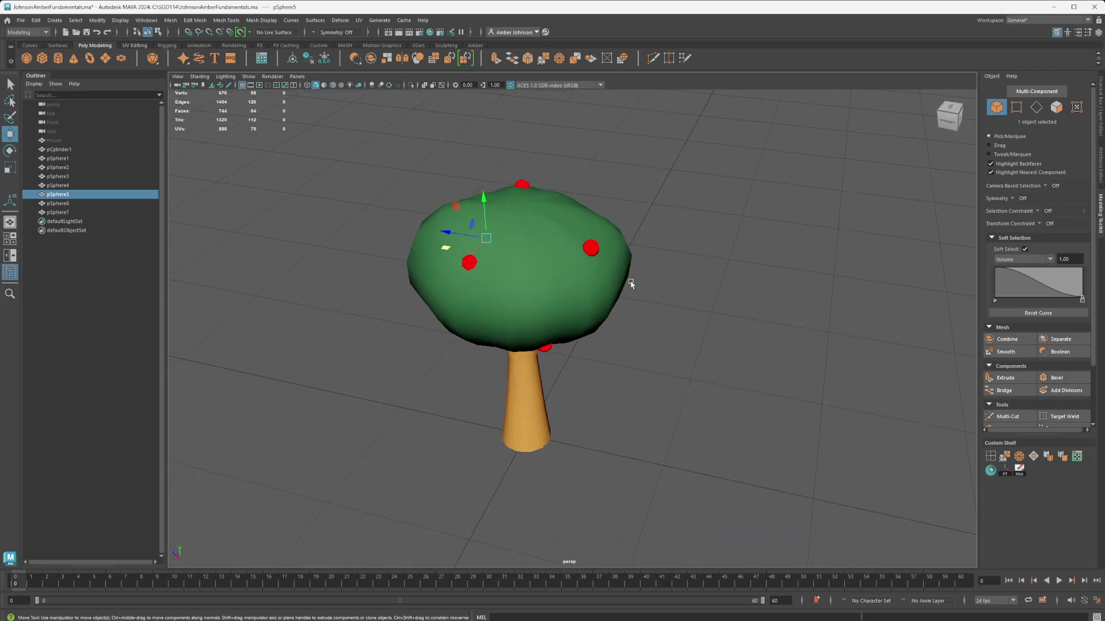
Select the original red sphere on the canopy's upper side, check the fruit from several angles and save the scene
{"action": "left_click", "coordinate": [592, 249]}
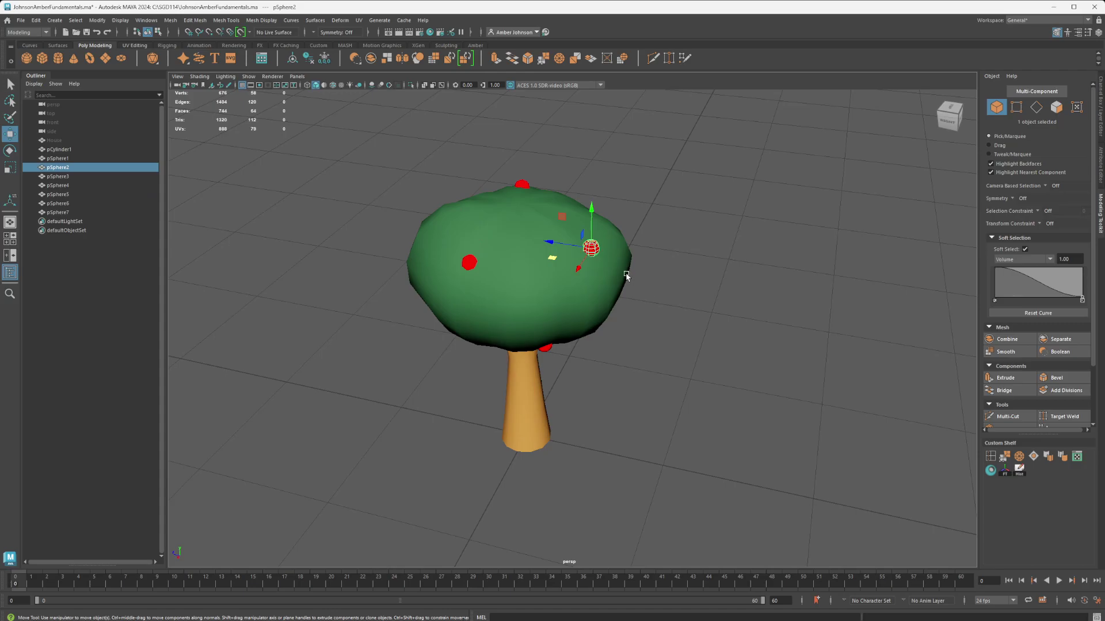
{"action": "left_click_drag", "start_coordinate": [672, 276], "coordinate": [657, 365], "text": "alt"}
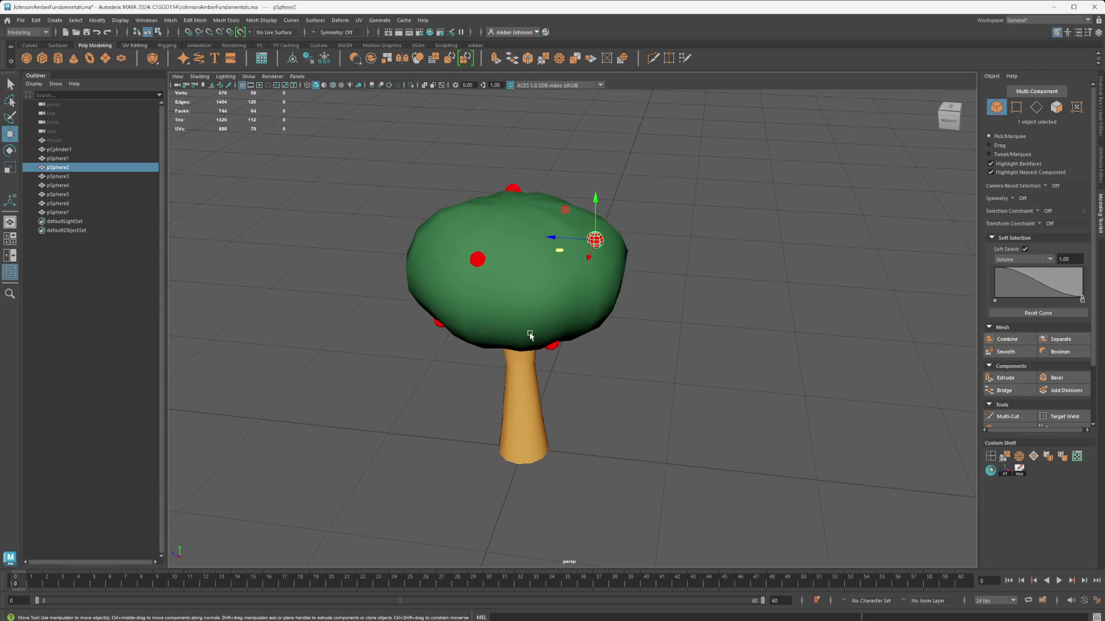
{"action": "left_click_drag", "start_coordinate": [690, 387], "coordinate": [583, 322], "text": "alt"}
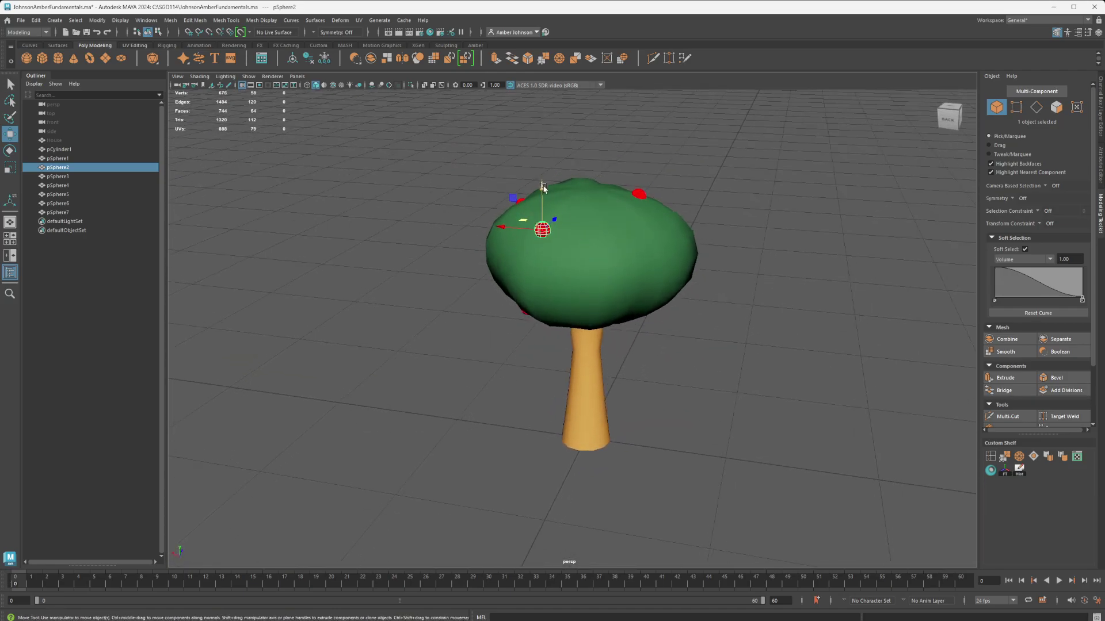
{"action": "key", "text": "ctrl+s"}
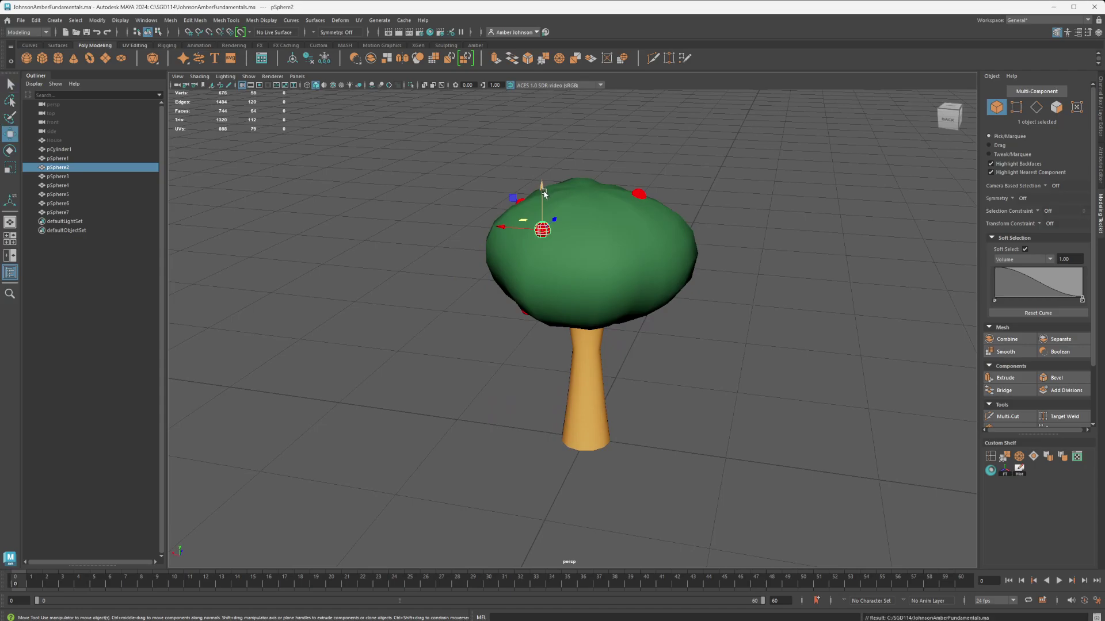
Duplicate the original red sphere and place the copy lower on the bare side of the canopy
{"action": "key", "text": "ctrl+d"}
{"action": "left_click_drag", "start_coordinate": [543, 195], "coordinate": [594, 316]}
{"action": "left_click_drag", "start_coordinate": [615, 363], "coordinate": [684, 374], "text": "alt"}
Turn off Soft Select and snap the original red sphere's pivot to the world origin at the trunk's base
{"action": "left_click", "coordinate": [609, 259]}
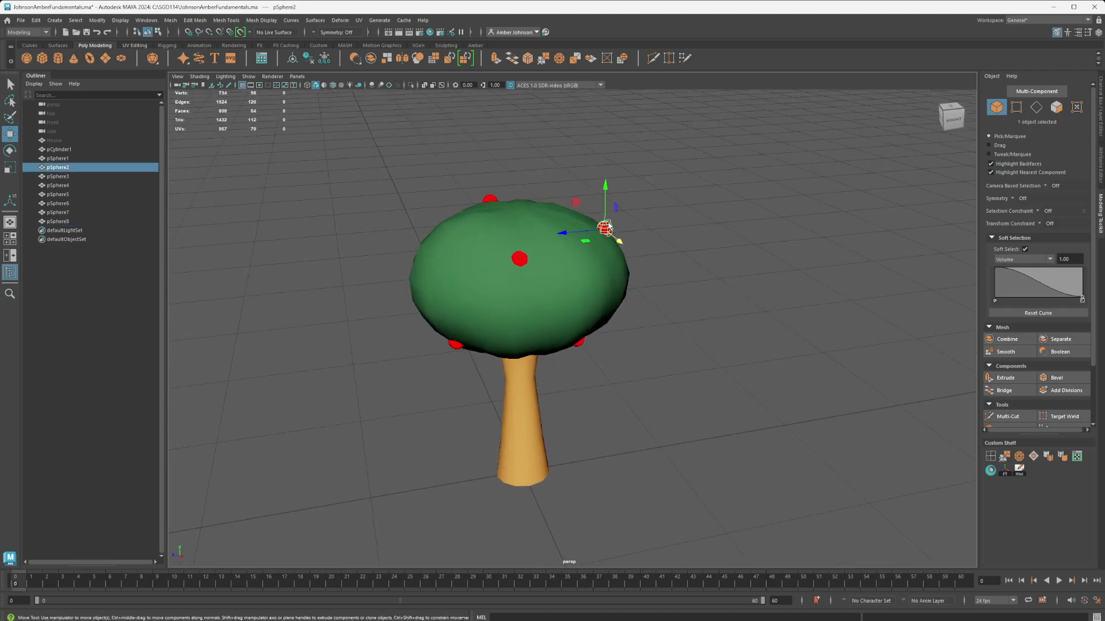
{"action": "left_click_drag", "start_coordinate": [695, 336], "coordinate": [682, 341], "text": "alt"}
{"action": "scroll", "coordinate": [1045, 362], "scroll_direction": "down", "scroll_amount": 3}
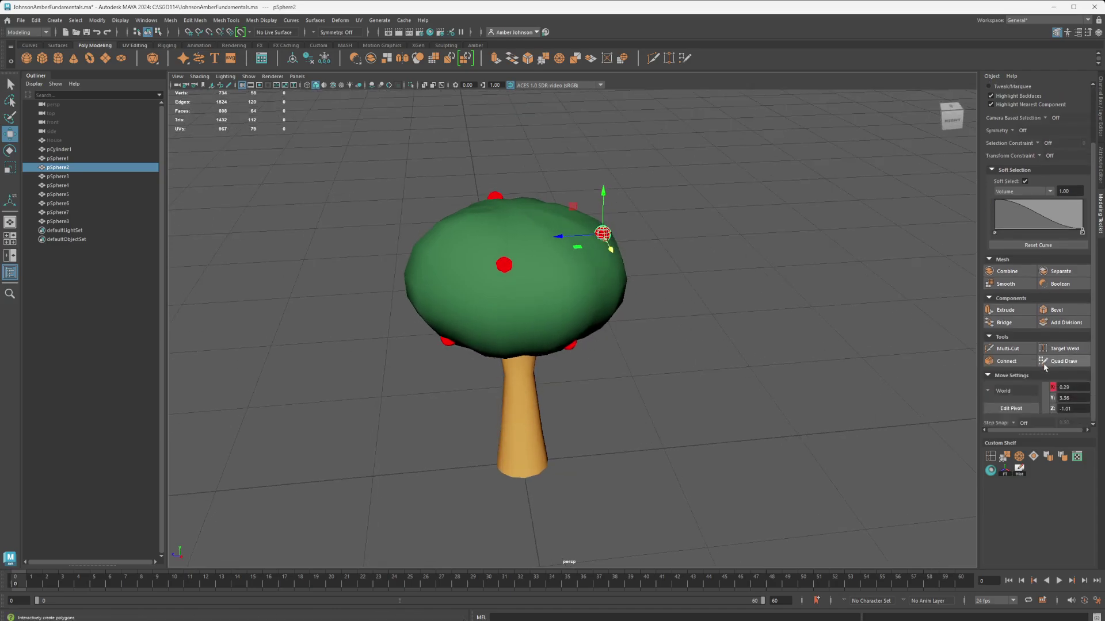
{"action": "left_click", "coordinate": [1016, 408]}
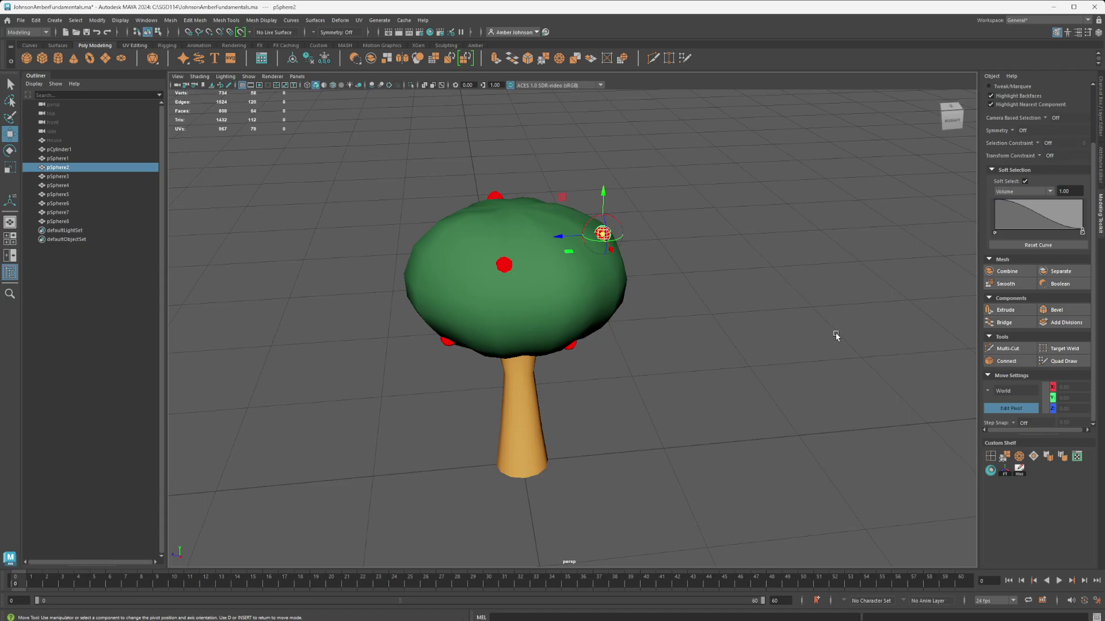
{"action": "key", "text": "x"}
{"action": "left_click", "coordinate": [1025, 181]}
{"action": "key", "text": "x"}
{"action": "left_click_drag", "start_coordinate": [602, 234], "coordinate": [530, 465]}
{"action": "left_click", "coordinate": [1011, 409]}
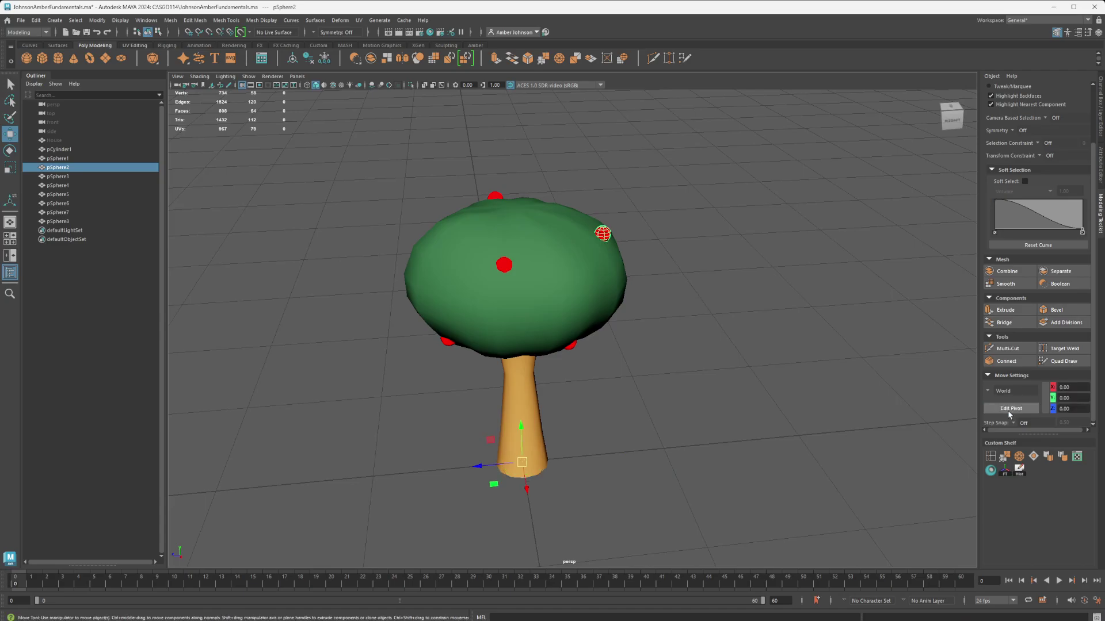
Make five duplicates of the original red sphere, rotating each copy around the trunk's vertical axis
{"action": "key", "text": "r"}
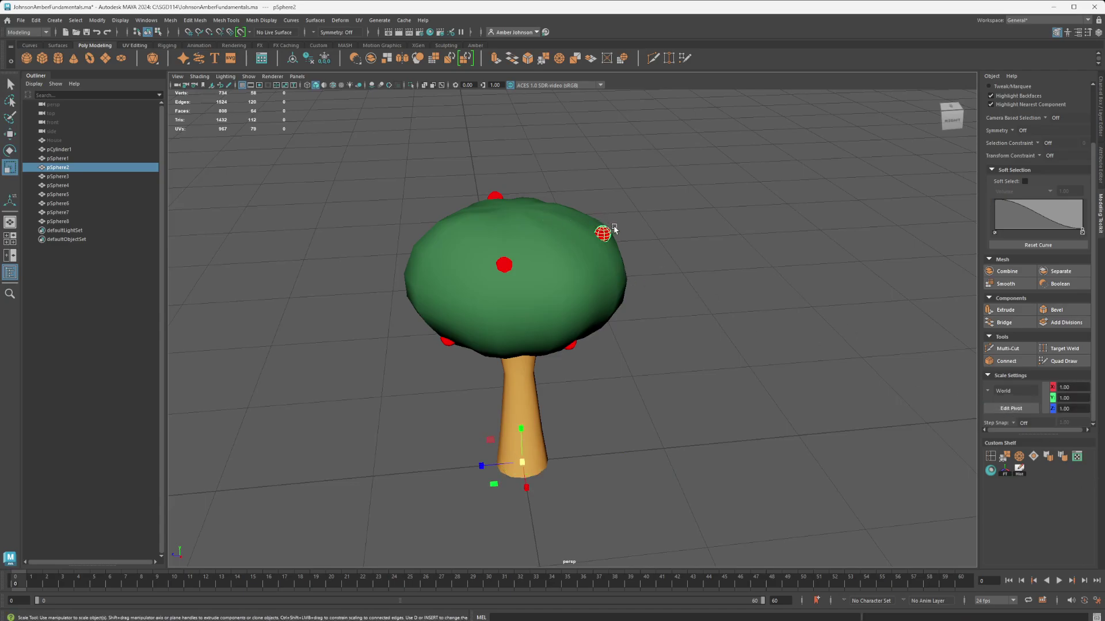
{"action": "key", "text": "e"}
{"action": "mouse_move", "coordinate": [553, 483]}
{"action": "left_mouse_down"}
{"action": "mouse_move", "coordinate": [525, 494]}
{"action": "mouse_move", "coordinate": [426, 487]}
{"action": "mouse_move", "coordinate": [523, 498]}
{"action": "mouse_move", "coordinate": [636, 461]}
{"action": "mouse_move", "coordinate": [562, 517]}
{"action": "mouse_move", "coordinate": [563, 486]}
{"action": "mouse_move", "coordinate": [530, 497]}
{"action": "mouse_move", "coordinate": [530, 486]}
{"action": "mouse_move", "coordinate": [494, 488]}
{"action": "mouse_move", "coordinate": [504, 496]}
{"action": "mouse_move", "coordinate": [513, 486]}
{"action": "mouse_move", "coordinate": [490, 479]}
{"action": "left_mouse_up"}
{"action": "key", "text": "ctrl+d"}
{"action": "key", "text": "ctrl+d"}
{"action": "key", "text": "ctrl+d"}
{"action": "key", "text": "ctrl+d"}
{"action": "key", "text": "ctrl+d"}
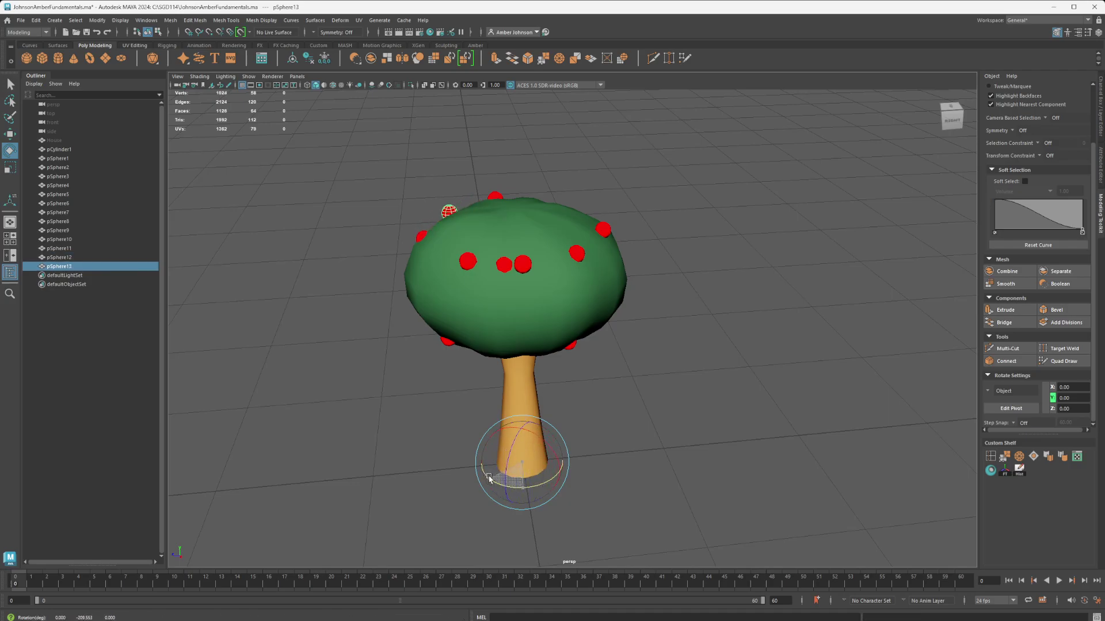
Undo the five rotated sphere copies and the rotations around the trunk
{"action": "left_click_drag", "start_coordinate": [614, 430], "coordinate": [666, 424], "text": "alt"}
{"action": "left_click_drag", "start_coordinate": [670, 443], "coordinate": [654, 437], "text": "alt"}
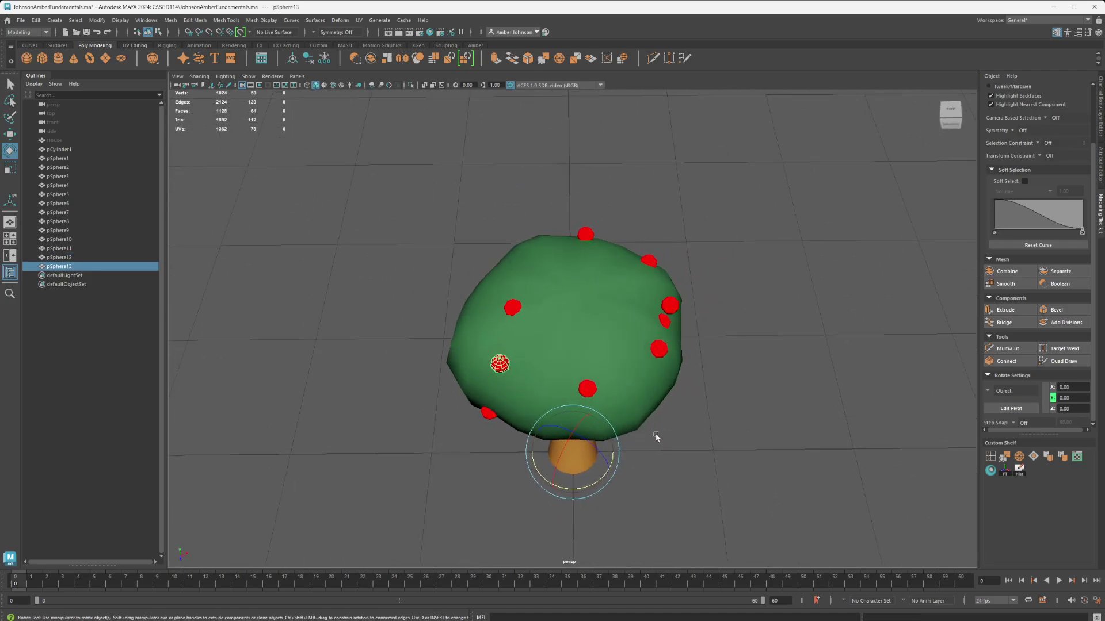
{"action": "key", "text": "Delete"}
{"action": "key", "text": "Delete"}
{"action": "key", "text": "Delete"}
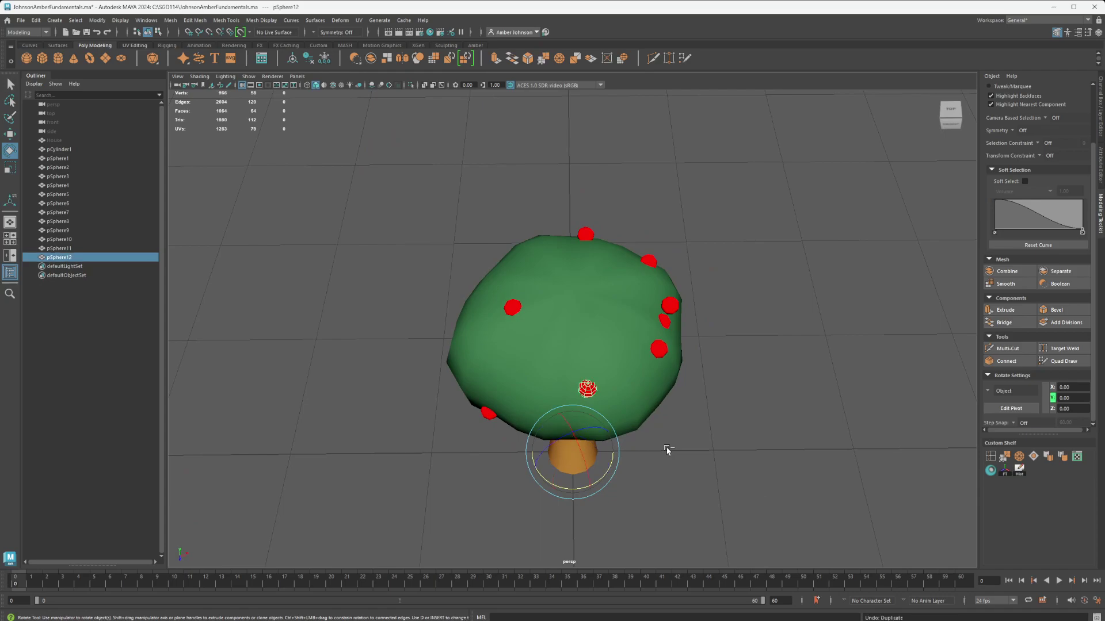
{"action": "key", "text": "Delete"}
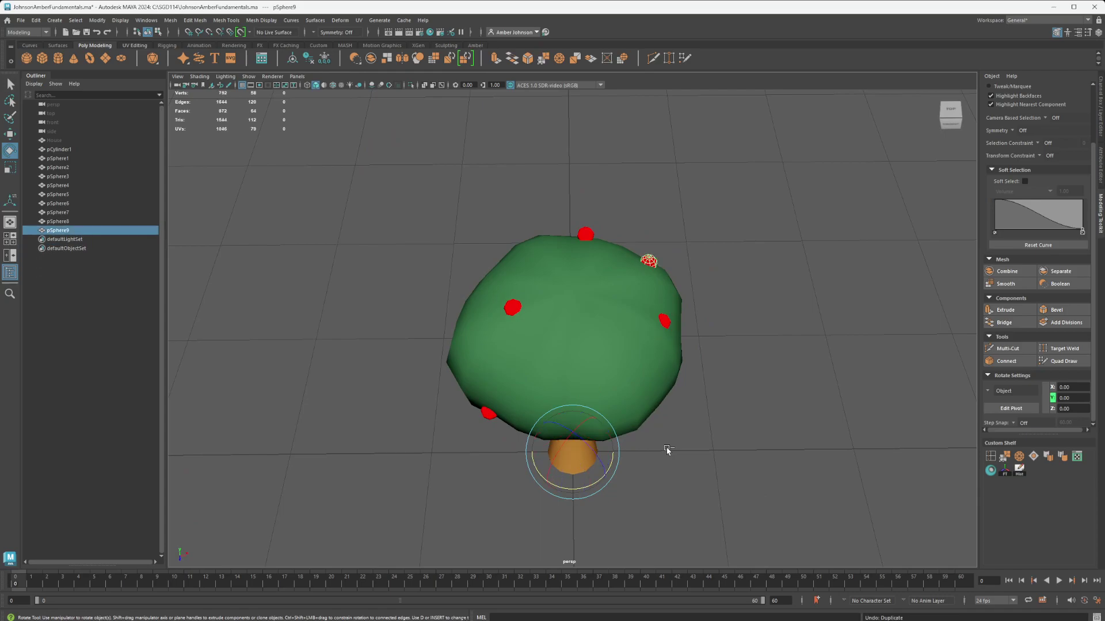
{"action": "left_click_drag", "start_coordinate": [799, 434], "coordinate": [649, 437], "text": "alt"}
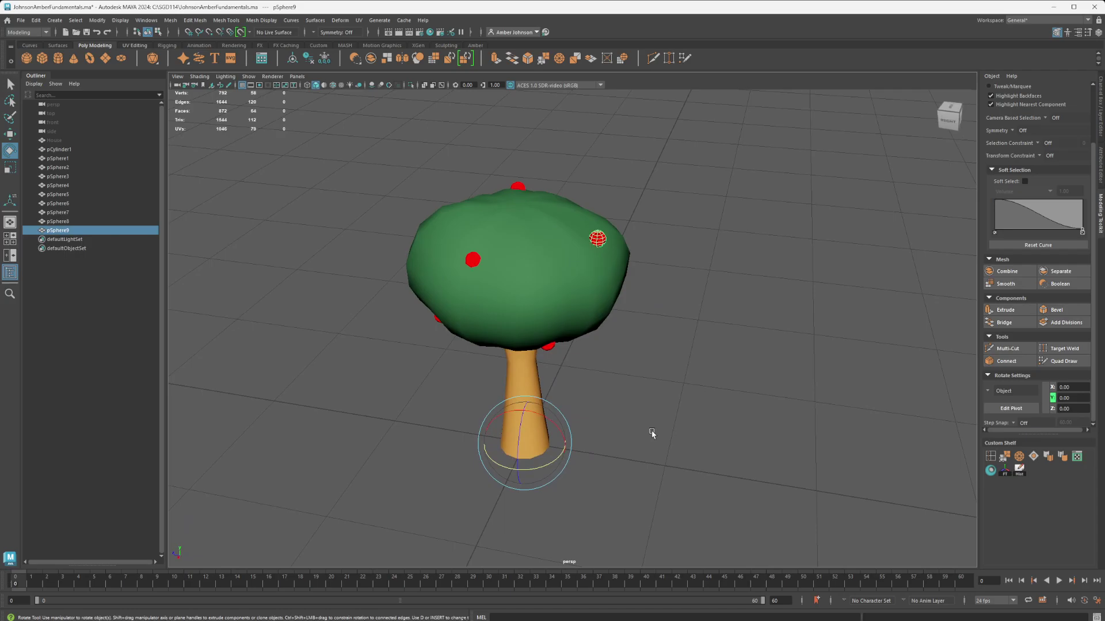
{"action": "key", "text": "ctrl+z"}
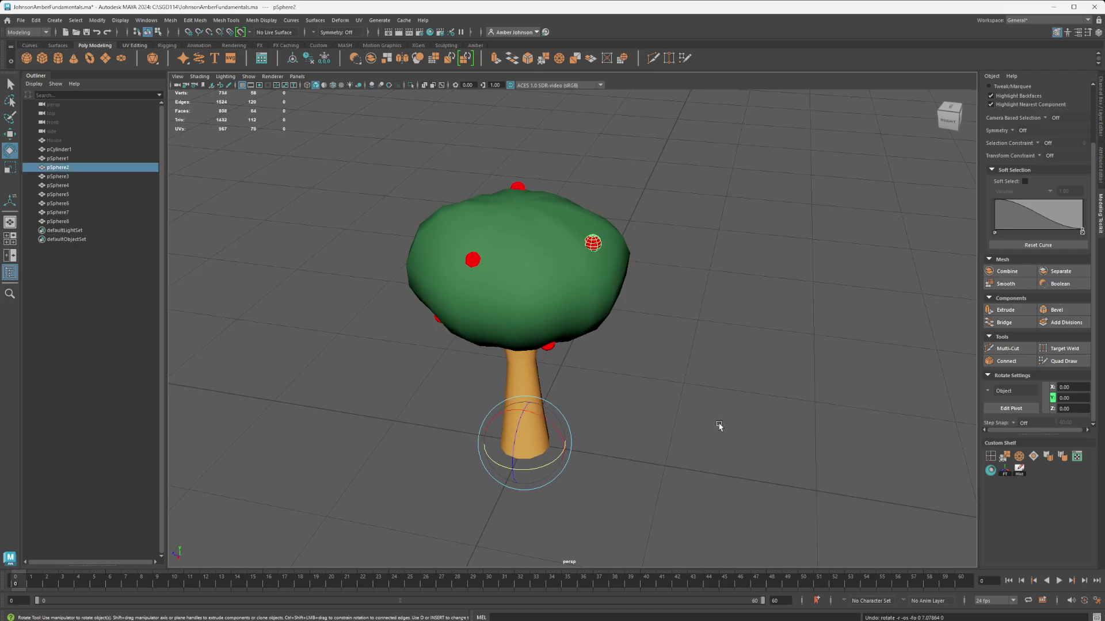
Combine the trunk, canopy and all red spheres into one mesh with the pivot position set to World origin
{"action": "left_click_drag", "start_coordinate": [733, 454], "coordinate": [674, 451], "text": "alt"}
{"action": "middle_click_drag", "start_coordinate": [616, 429], "coordinate": [678, 441], "text": "alt"}
{"action": "mouse_move", "coordinate": [678, 441]}
{"action": "left_mouse_down", "text": "alt"}
{"action": "mouse_move", "coordinate": [654, 447]}
{"action": "mouse_move", "coordinate": [834, 444]}
{"action": "mouse_move", "coordinate": [834, 412]}
{"action": "mouse_move", "coordinate": [670, 449]}
{"action": "mouse_move", "coordinate": [681, 448]}
{"action": "left_mouse_up", "text": "alt"}
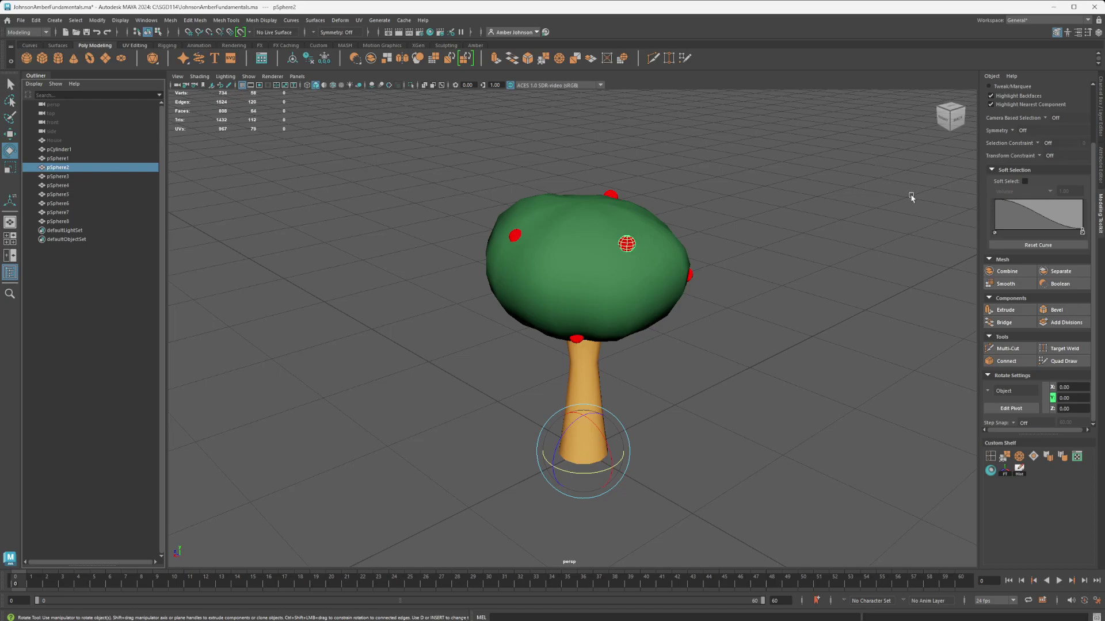
{"action": "key", "text": "w"}
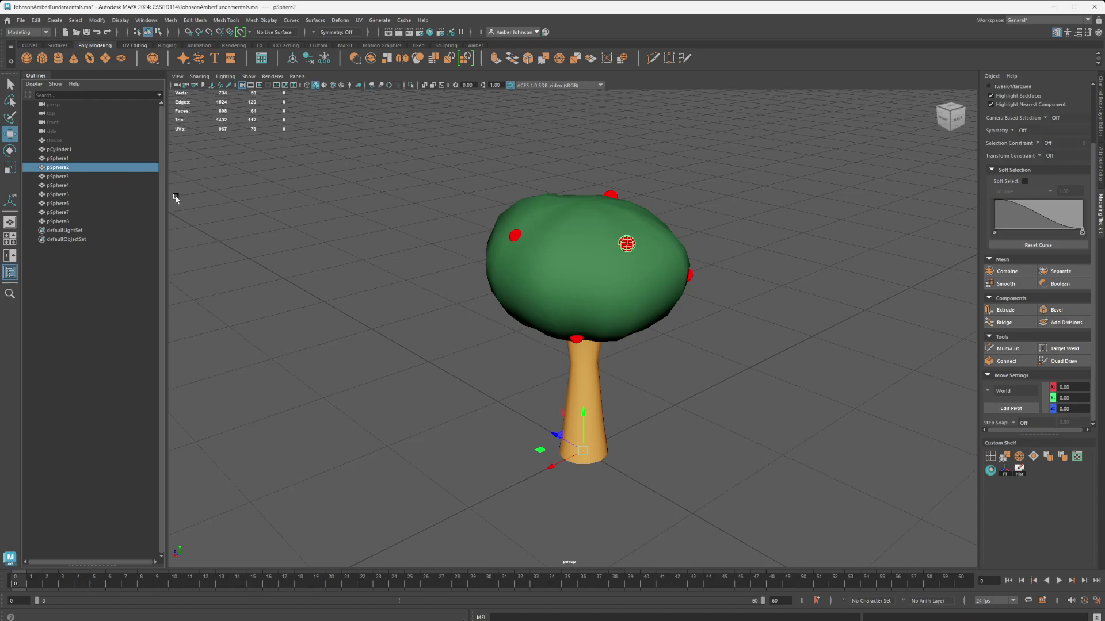
{"action": "left_click", "coordinate": [62, 150]}
{"action": "left_click", "coordinate": [66, 223], "text": "shift"}
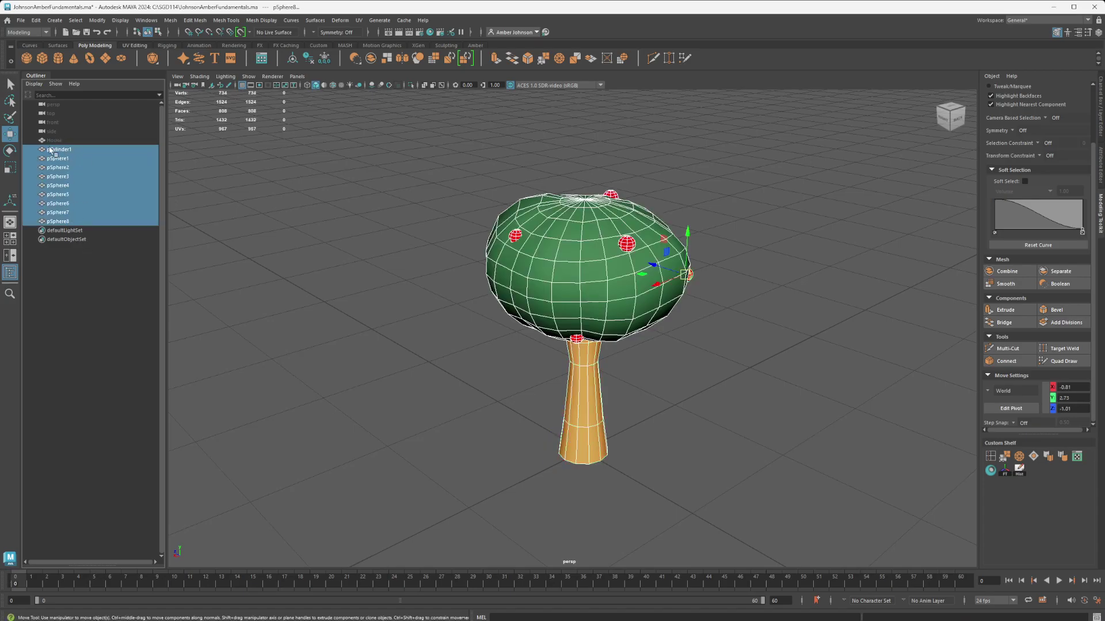
{"action": "mouse_move", "coordinate": [671, 316]}
{"action": "left_mouse_down", "text": "alt"}
{"action": "mouse_move", "coordinate": [494, 322]}
{"action": "mouse_move", "coordinate": [662, 325]}
{"action": "left_mouse_up", "text": "alt"}
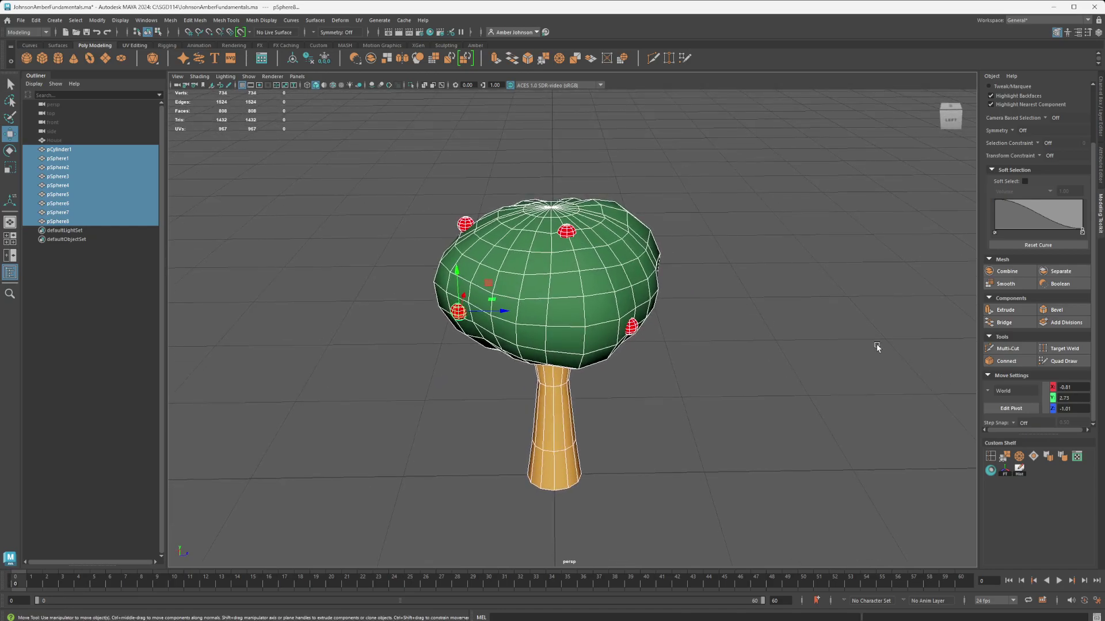
{"action": "left_click", "coordinate": [1007, 276], "text": "shift"}
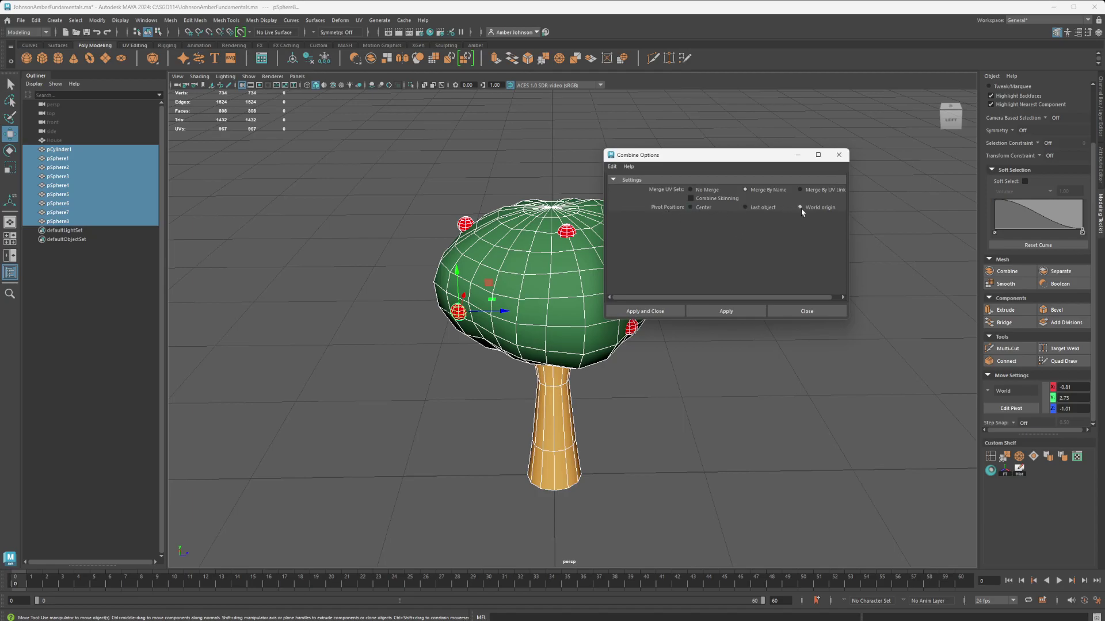
{"action": "left_click", "coordinate": [737, 313]}
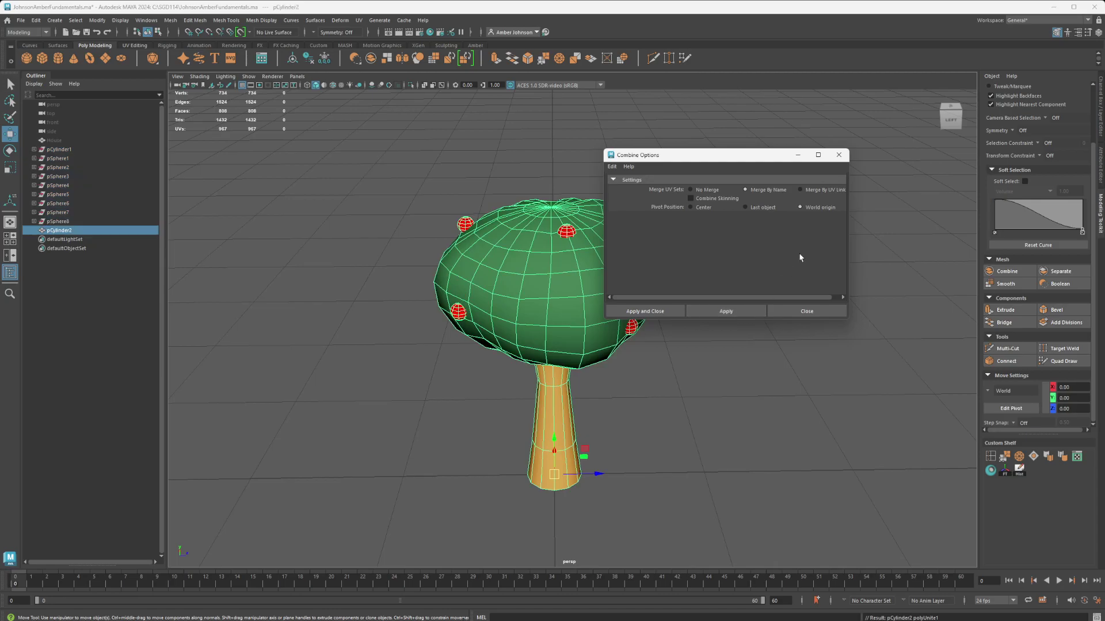
{"action": "left_click", "coordinate": [840, 156]}
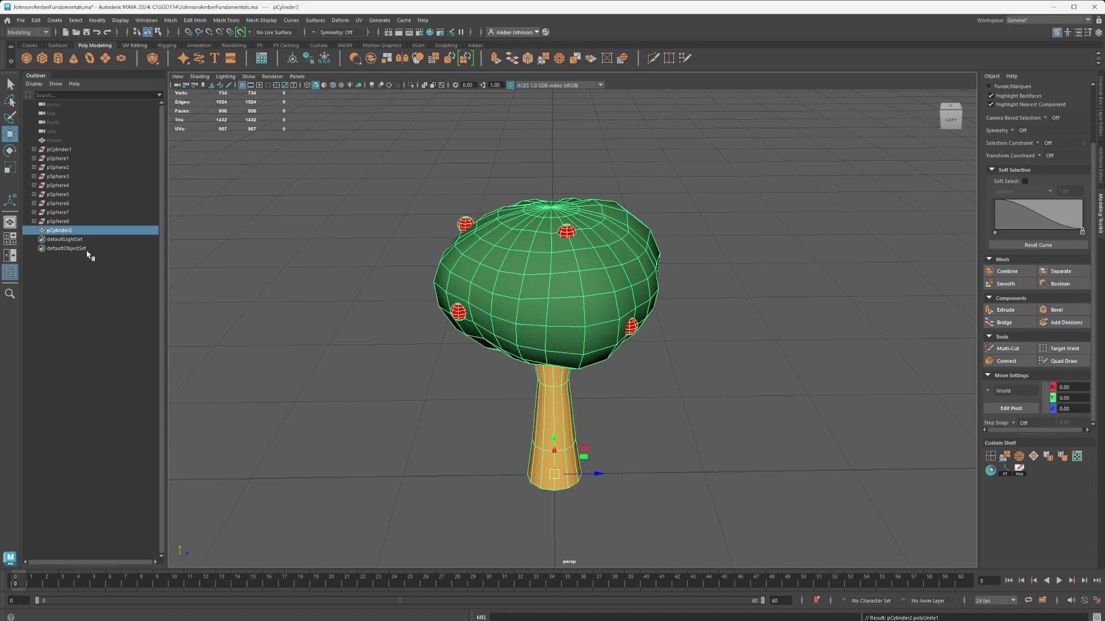
Delete the construction history of the House and the combined mesh, and rename the combined mesh as Tree
{"action": "left_click", "coordinate": [56, 141]}
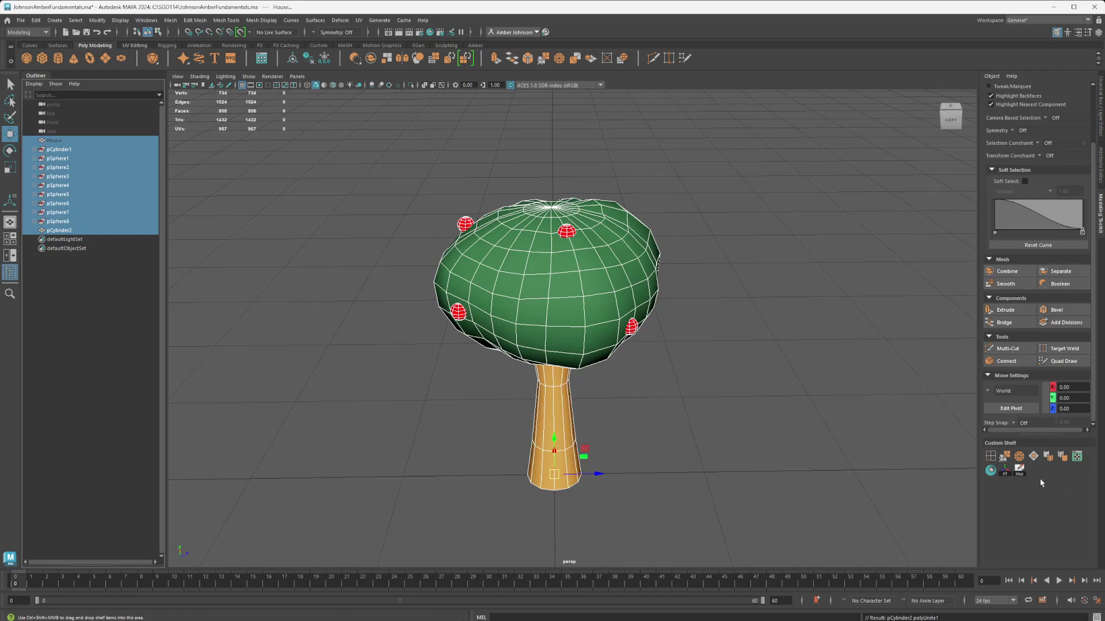
{"action": "left_click", "coordinate": [1019, 471]}
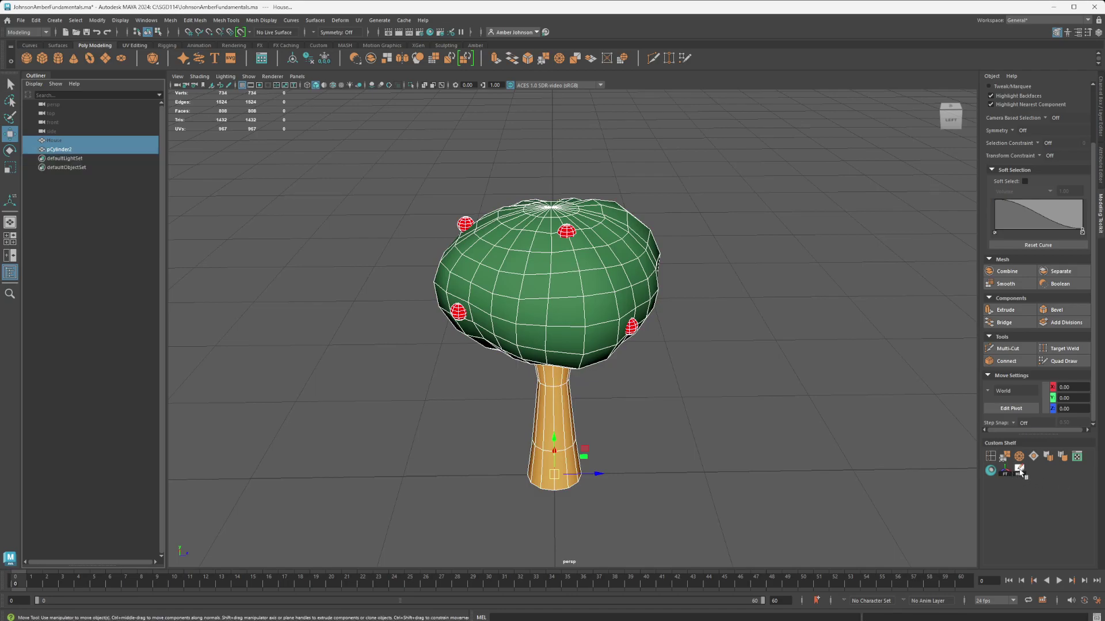
{"action": "left_click", "coordinate": [65, 150]}
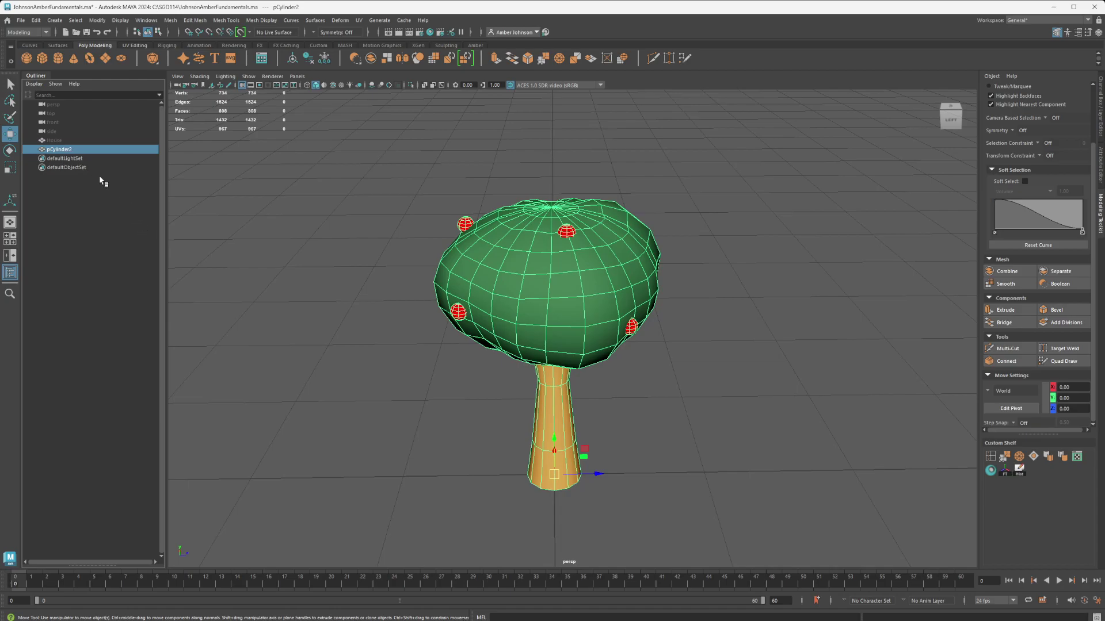
{"action": "double_click", "coordinate": [64, 150]}
{"action": "type", "text": "Tree"}
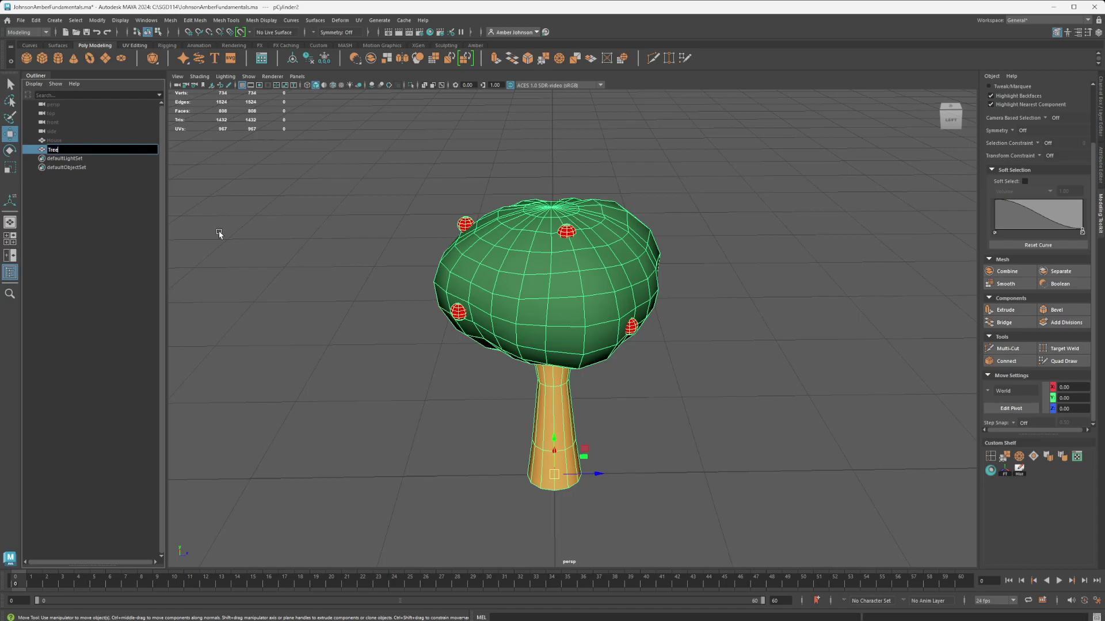
{"action": "key", "text": "Return"}
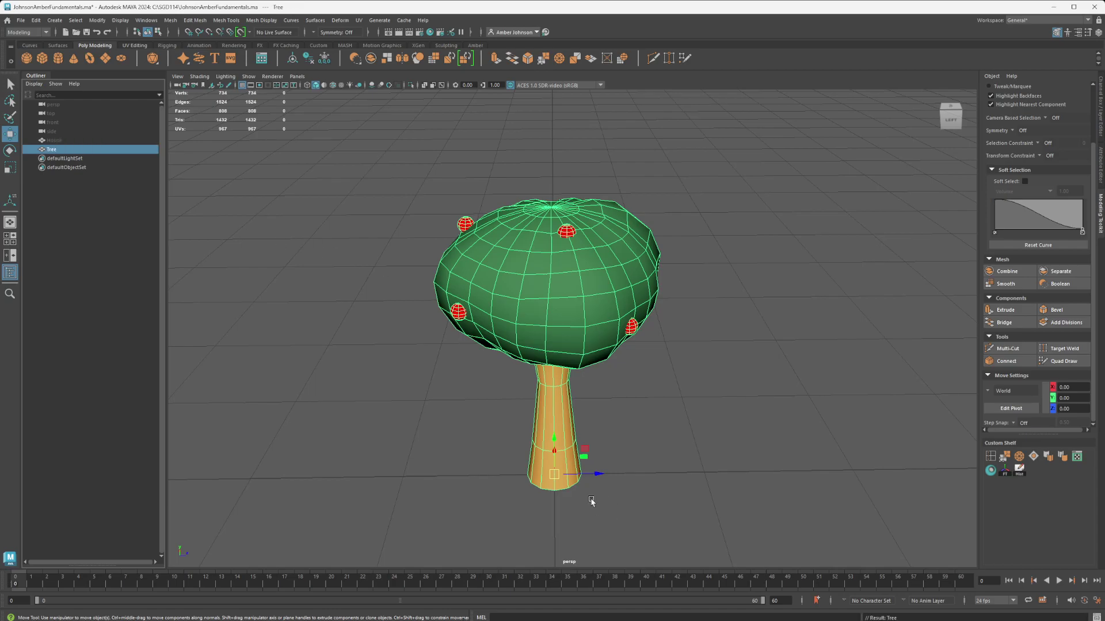
Unhide the House and move the Tree beside its door side, to about X 3.8 and Z -2.4
{"action": "left_click_drag", "start_coordinate": [588, 476], "coordinate": [395, 467]}
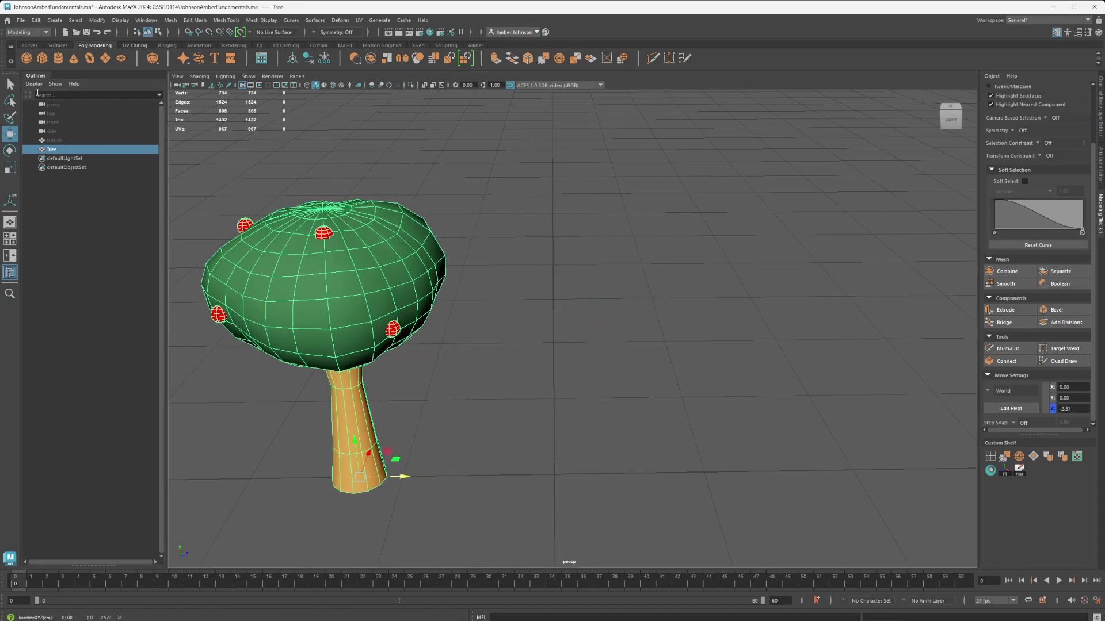
{"action": "left_click", "coordinate": [63, 142]}
{"action": "key", "text": "h"}
{"action": "right_click_drag", "start_coordinate": [612, 363], "coordinate": [461, 365], "text": "alt"}
{"action": "left_click_drag", "start_coordinate": [461, 365], "coordinate": [626, 389], "text": "alt"}
{"action": "left_click", "coordinate": [654, 436]}
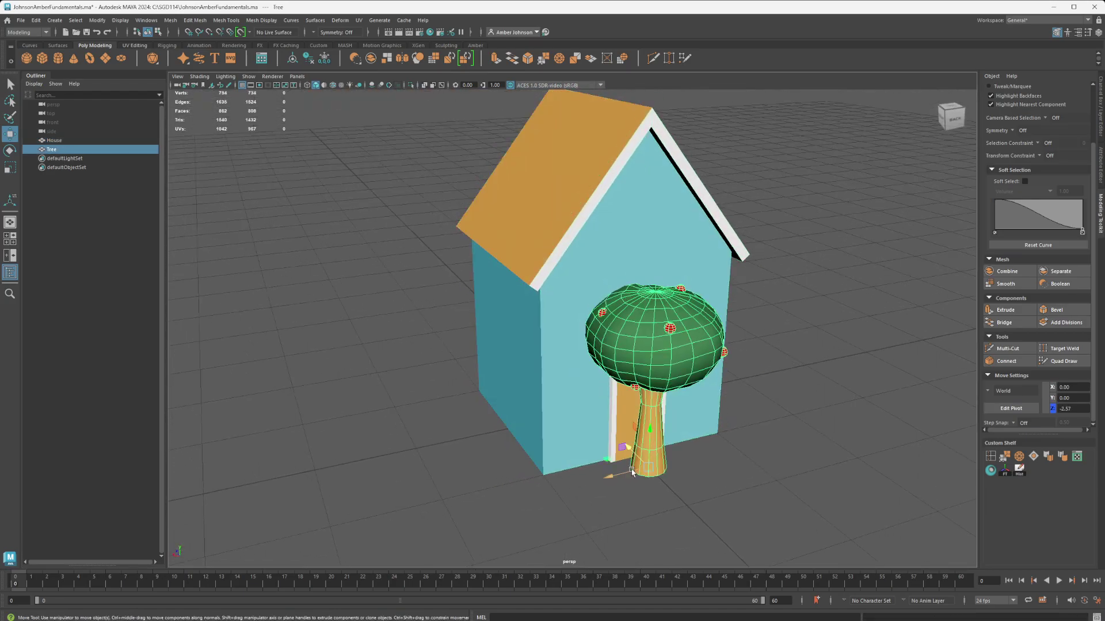
{"action": "left_click_drag", "start_coordinate": [609, 463], "coordinate": [532, 407]}
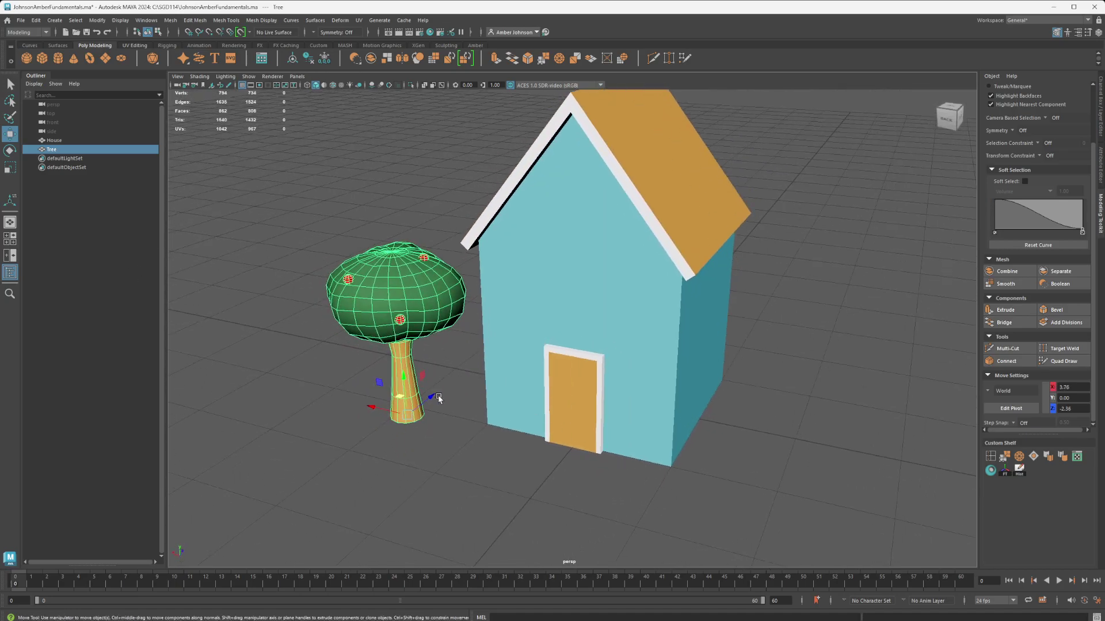
Duplicate the Tree, place the copy on the opposite side of the House's door, and rotate it so its fruit sits differently
{"action": "key", "text": "ctrl+d"}
{"action": "middle_click_drag", "start_coordinate": [453, 410], "coordinate": [700, 547]}
{"action": "key", "text": "q"}
{"action": "key", "text": "r"}
{"action": "key", "text": "e"}
{"action": "left_click_drag", "start_coordinate": [783, 522], "coordinate": [742, 502]}
{"action": "left_click", "coordinate": [869, 454]}
{"action": "left_click_drag", "start_coordinate": [871, 424], "coordinate": [814, 455], "text": "alt"}
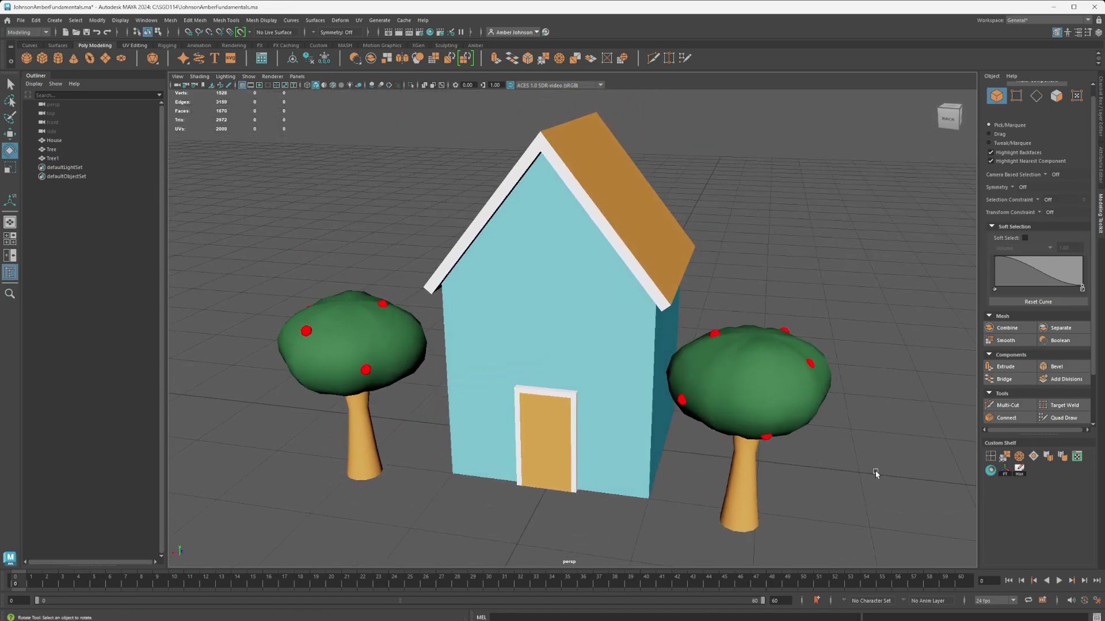